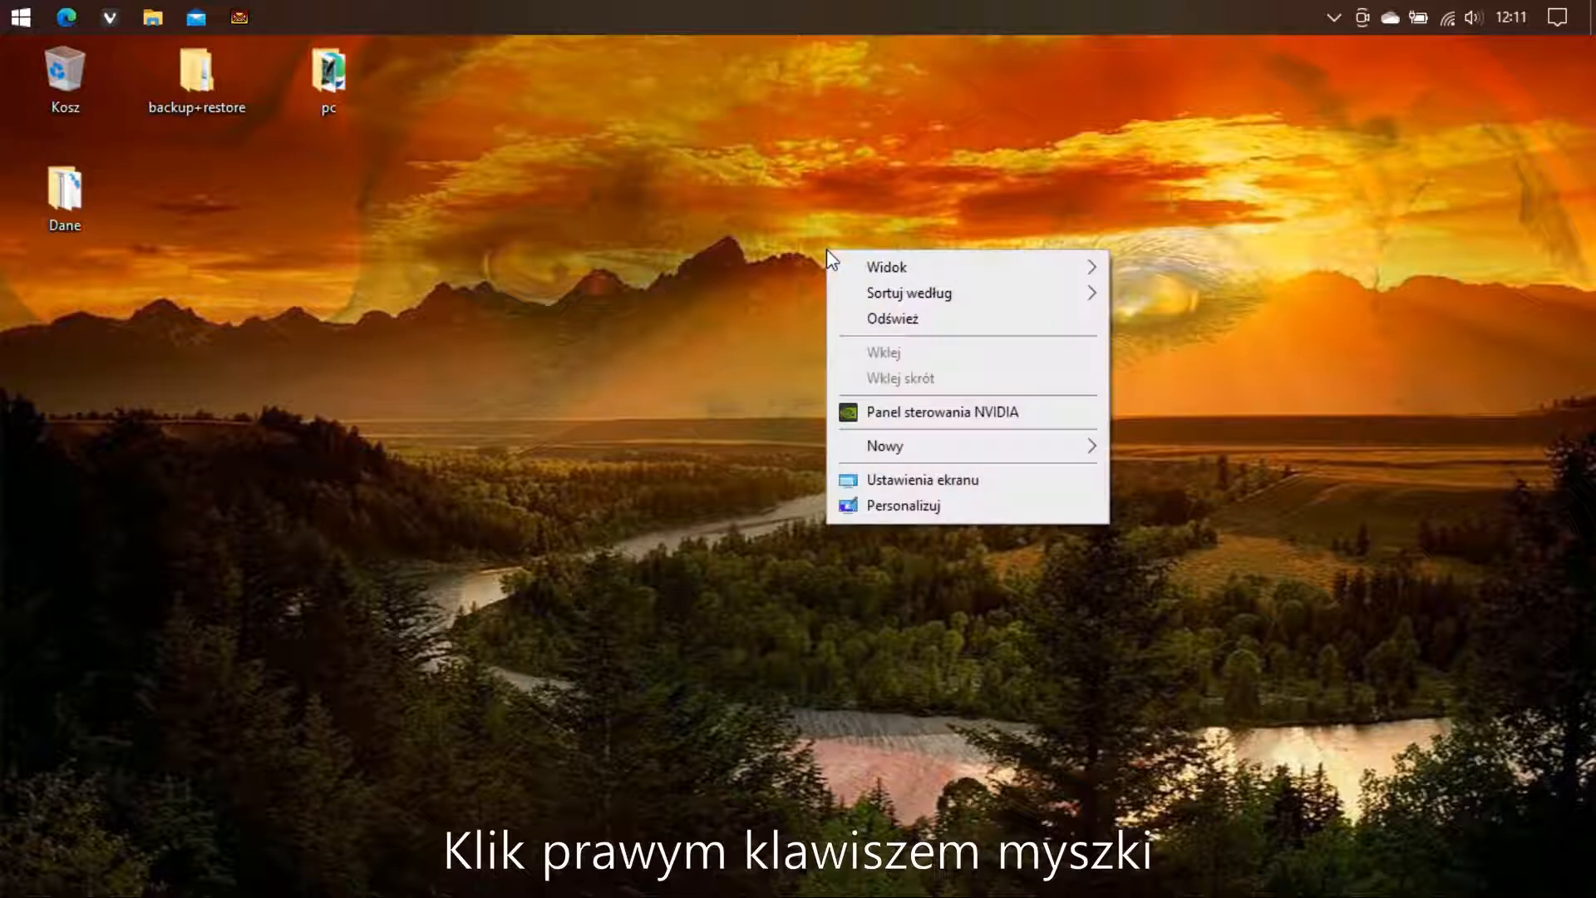
mouse_move(929, 452)
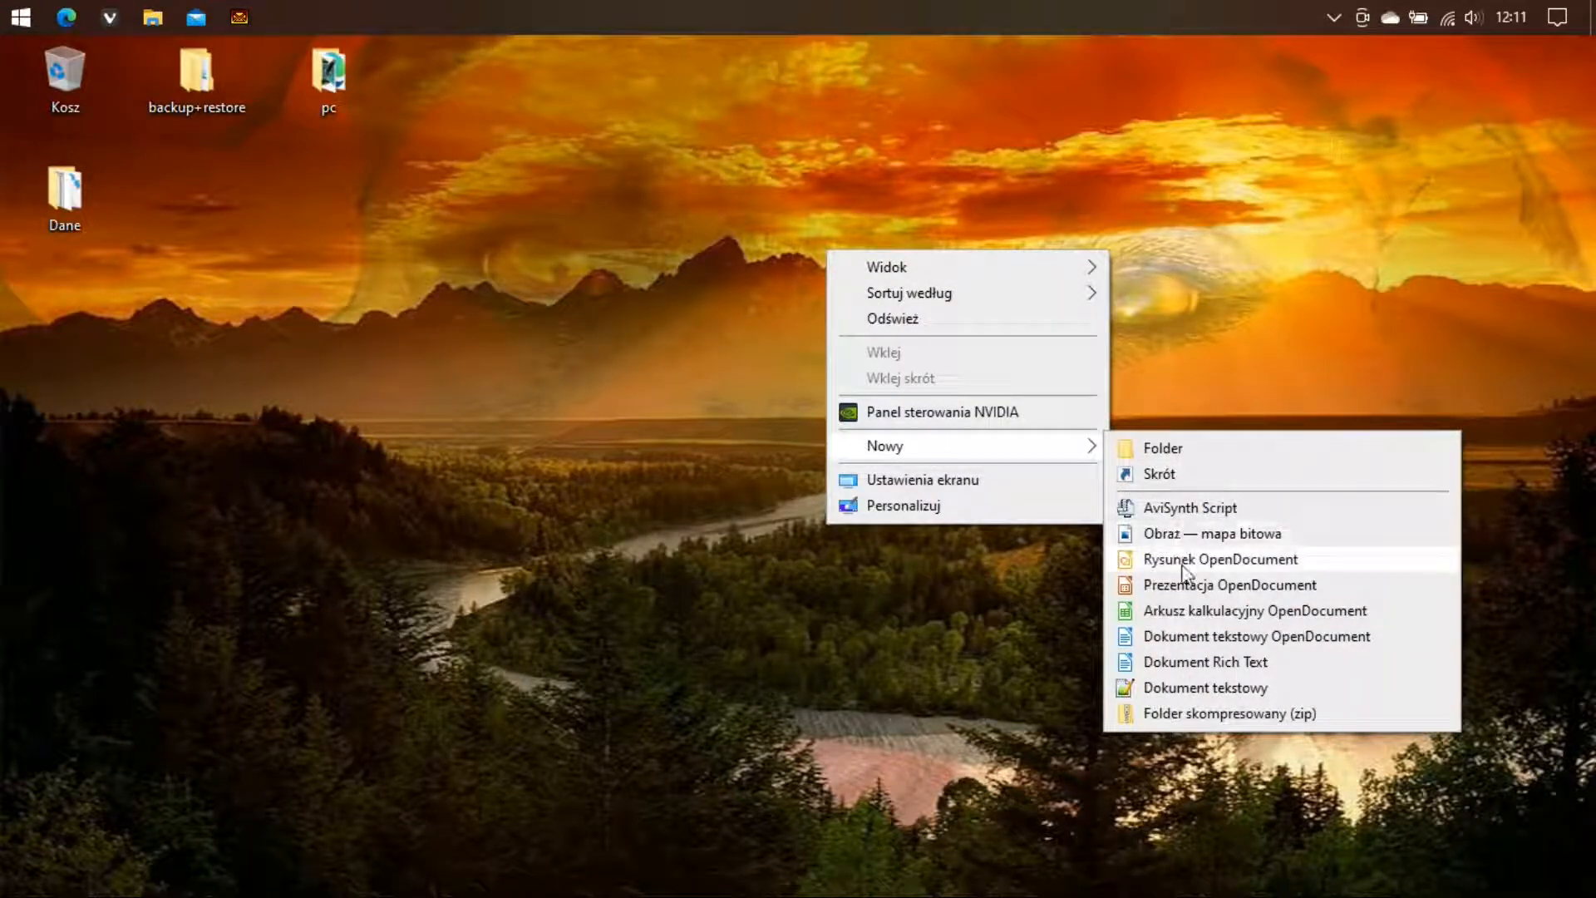
left_click(1192, 389)
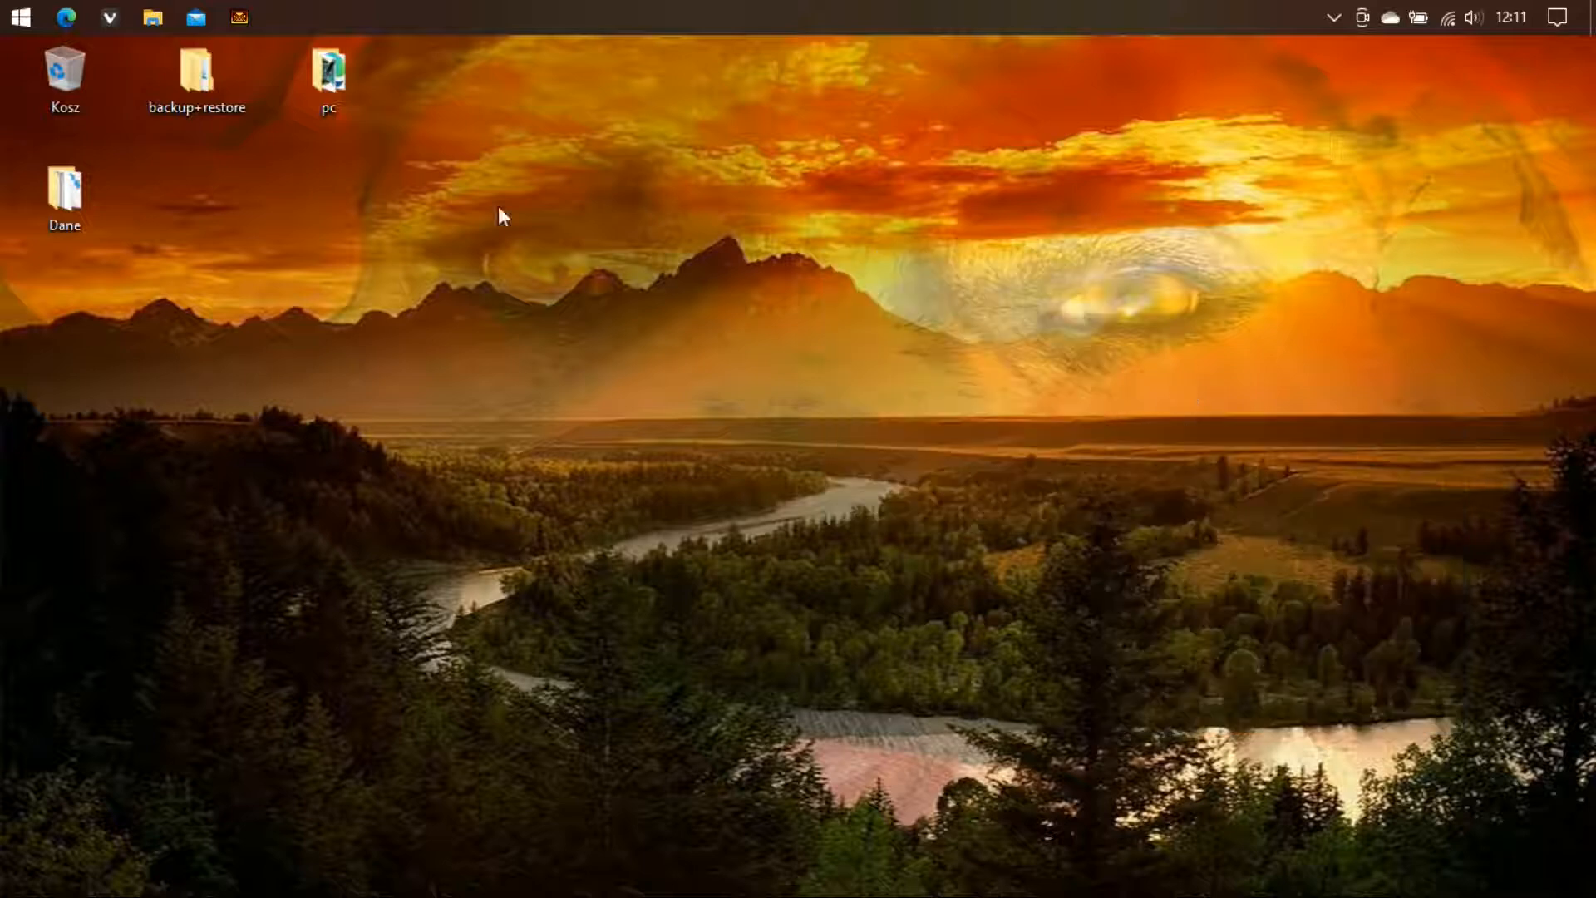
Search the installed programs for "libr" and launch LibreOffice Writer with a blank document
left_click(14, 25)
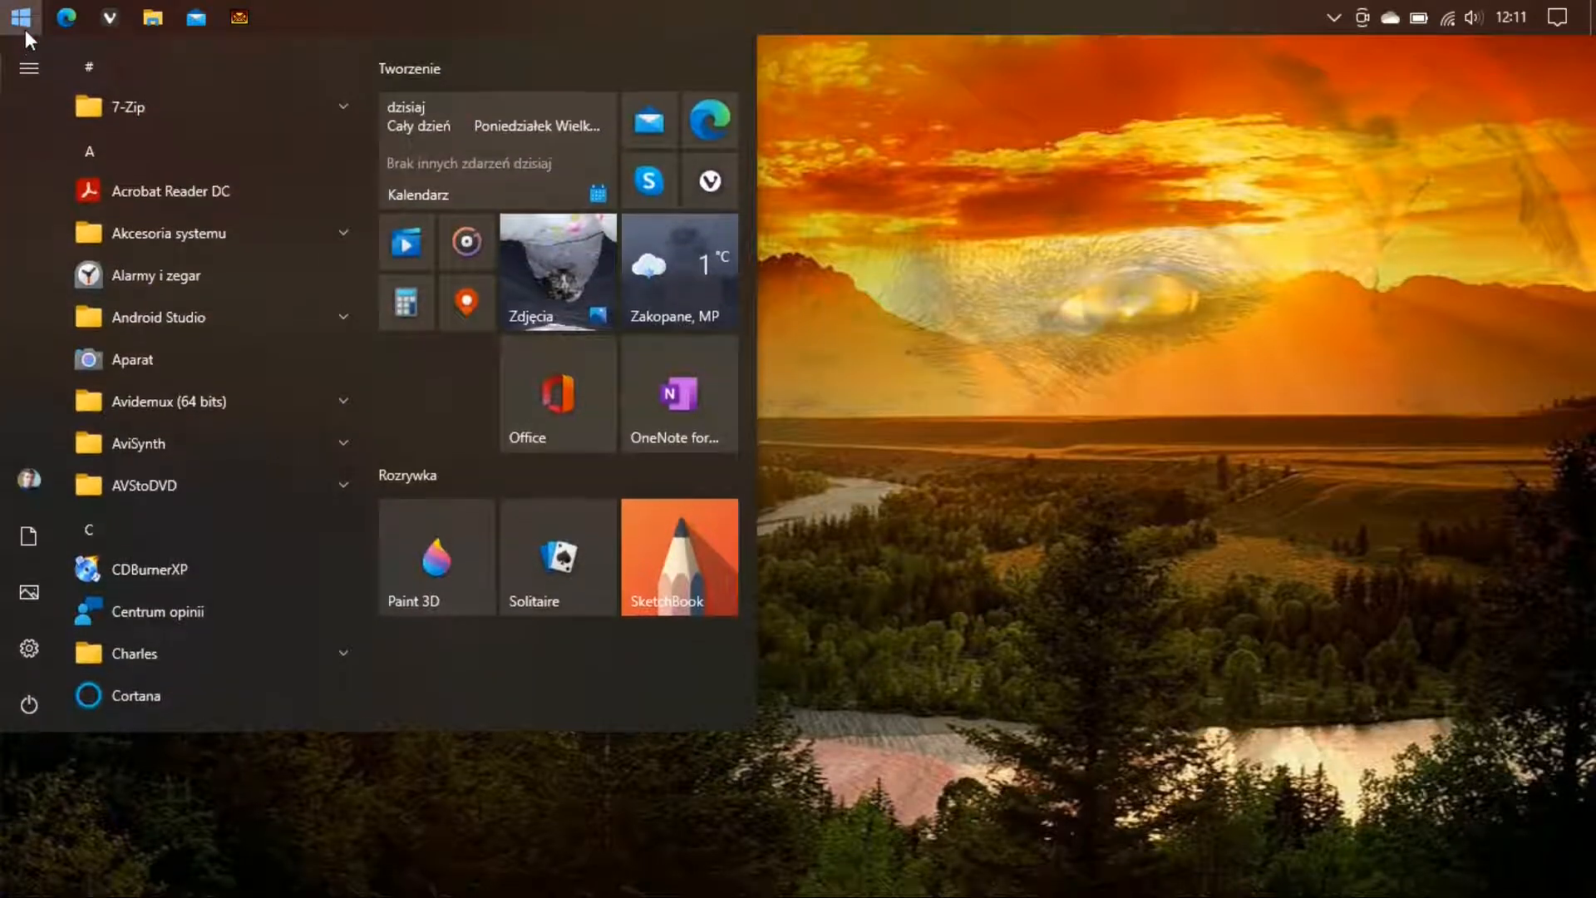
type("l")
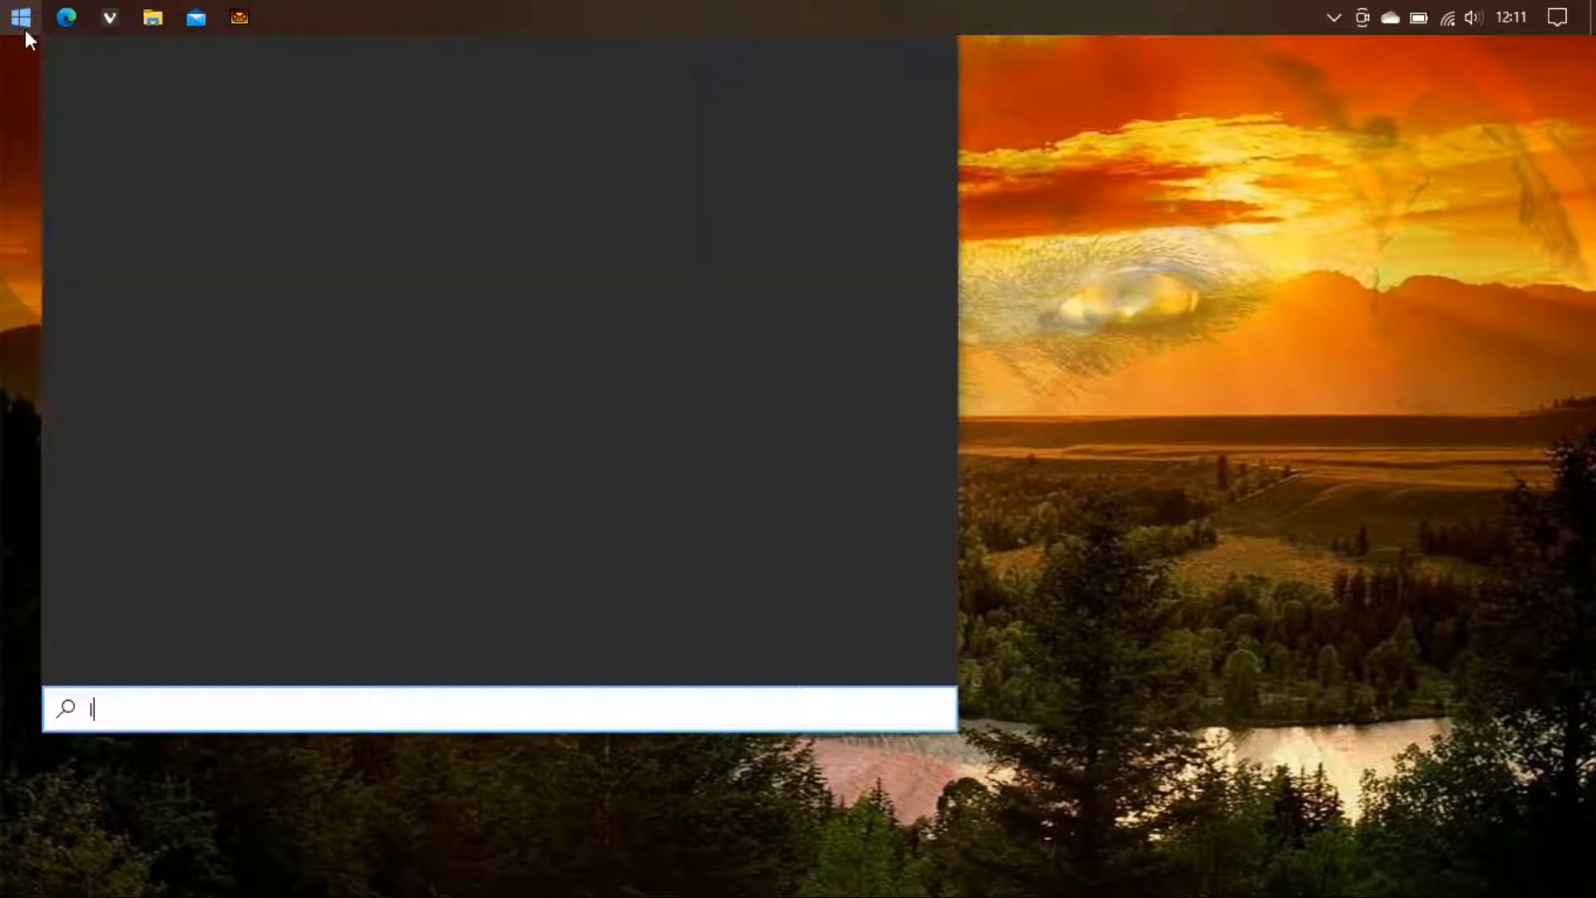
type("ib")
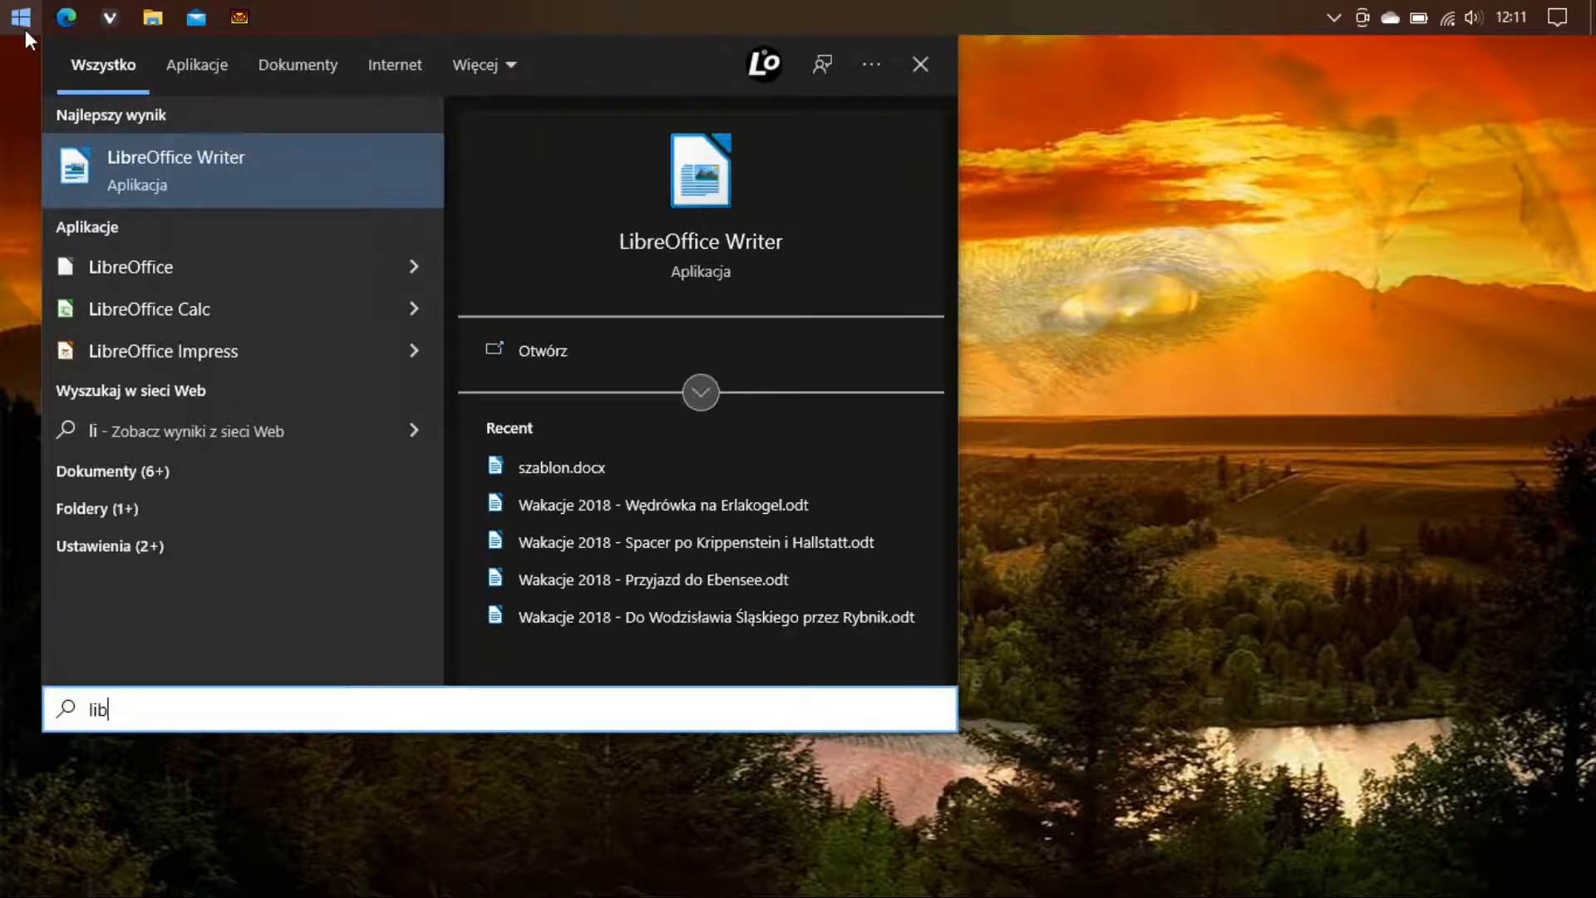
type("r")
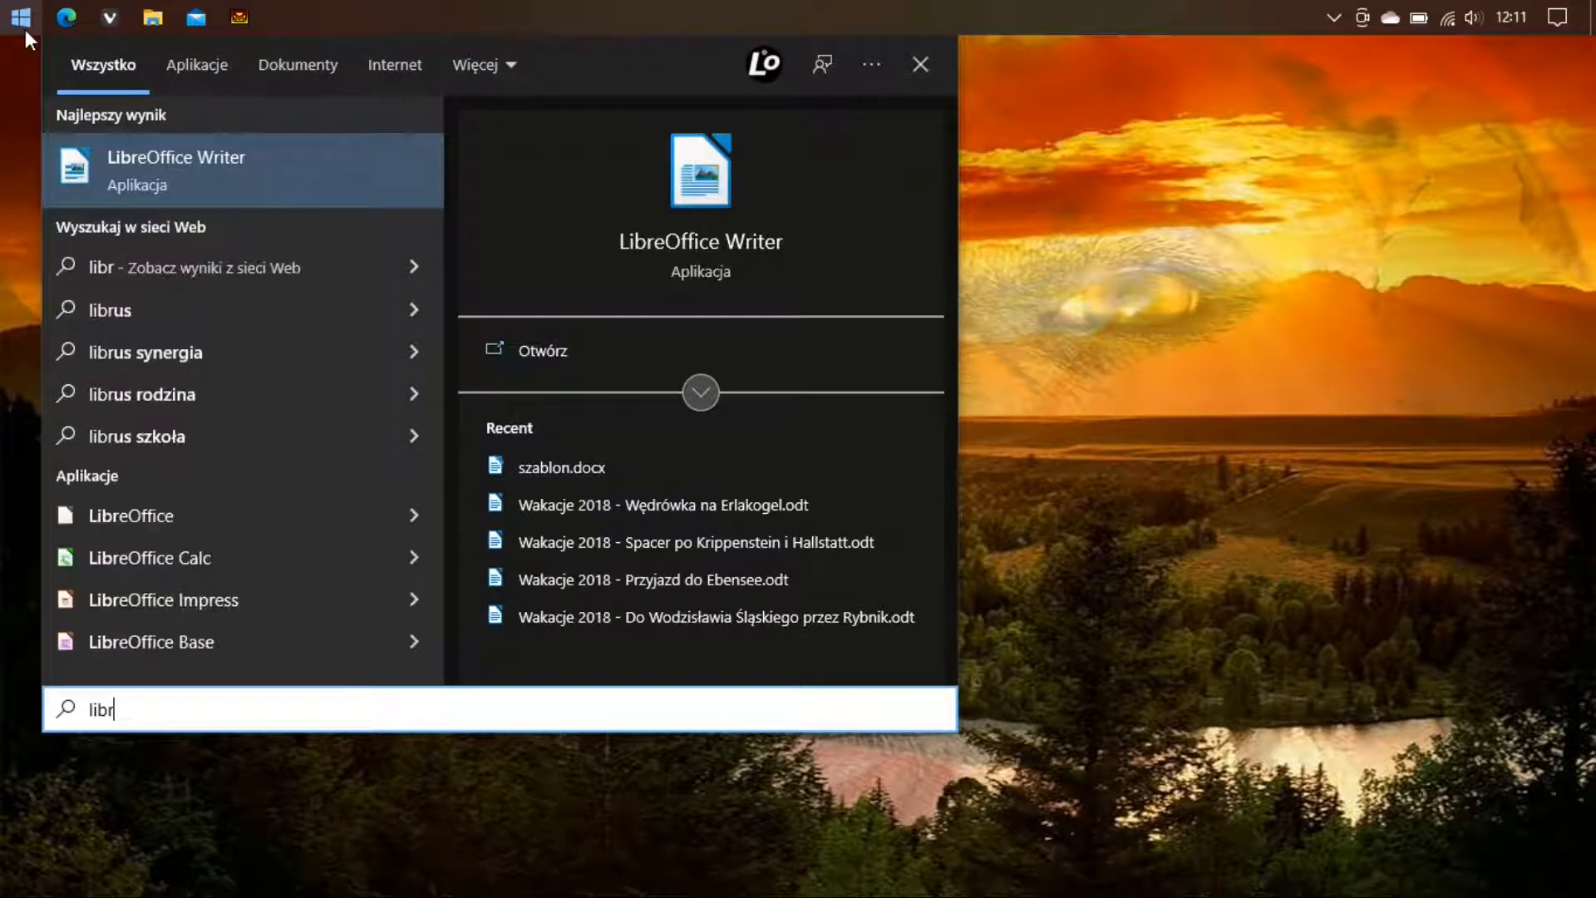
left_click(120, 153)
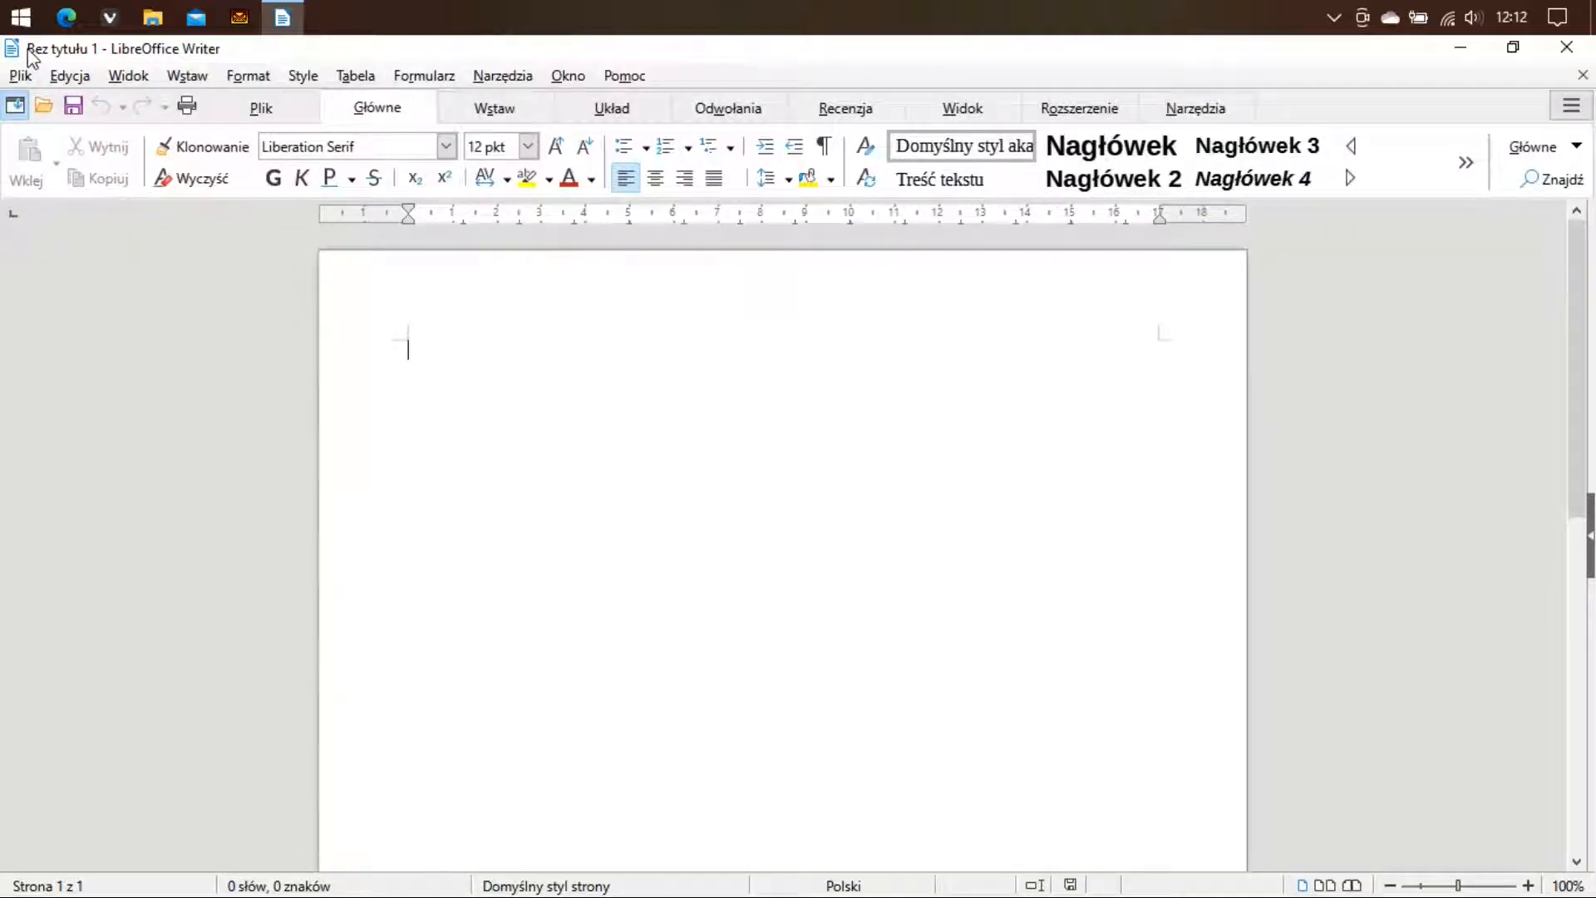
Save the blank document as szablon.docx in the Dokumenty folder, keeping the Word 2007–365 format, and close Writer
left_click(25, 76)
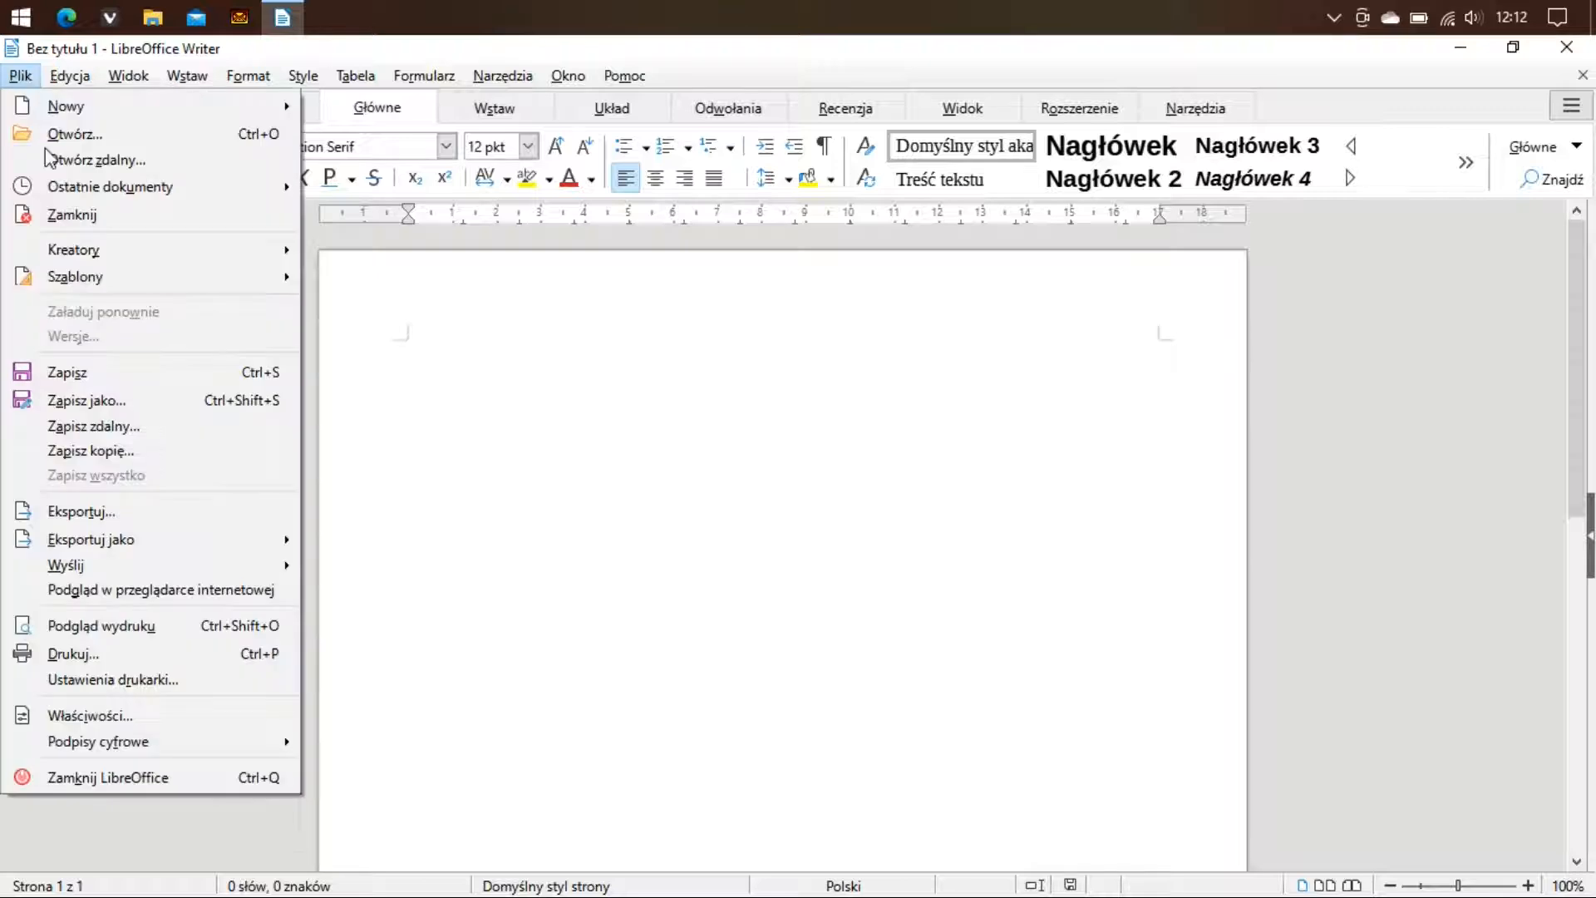
left_click(72, 392)
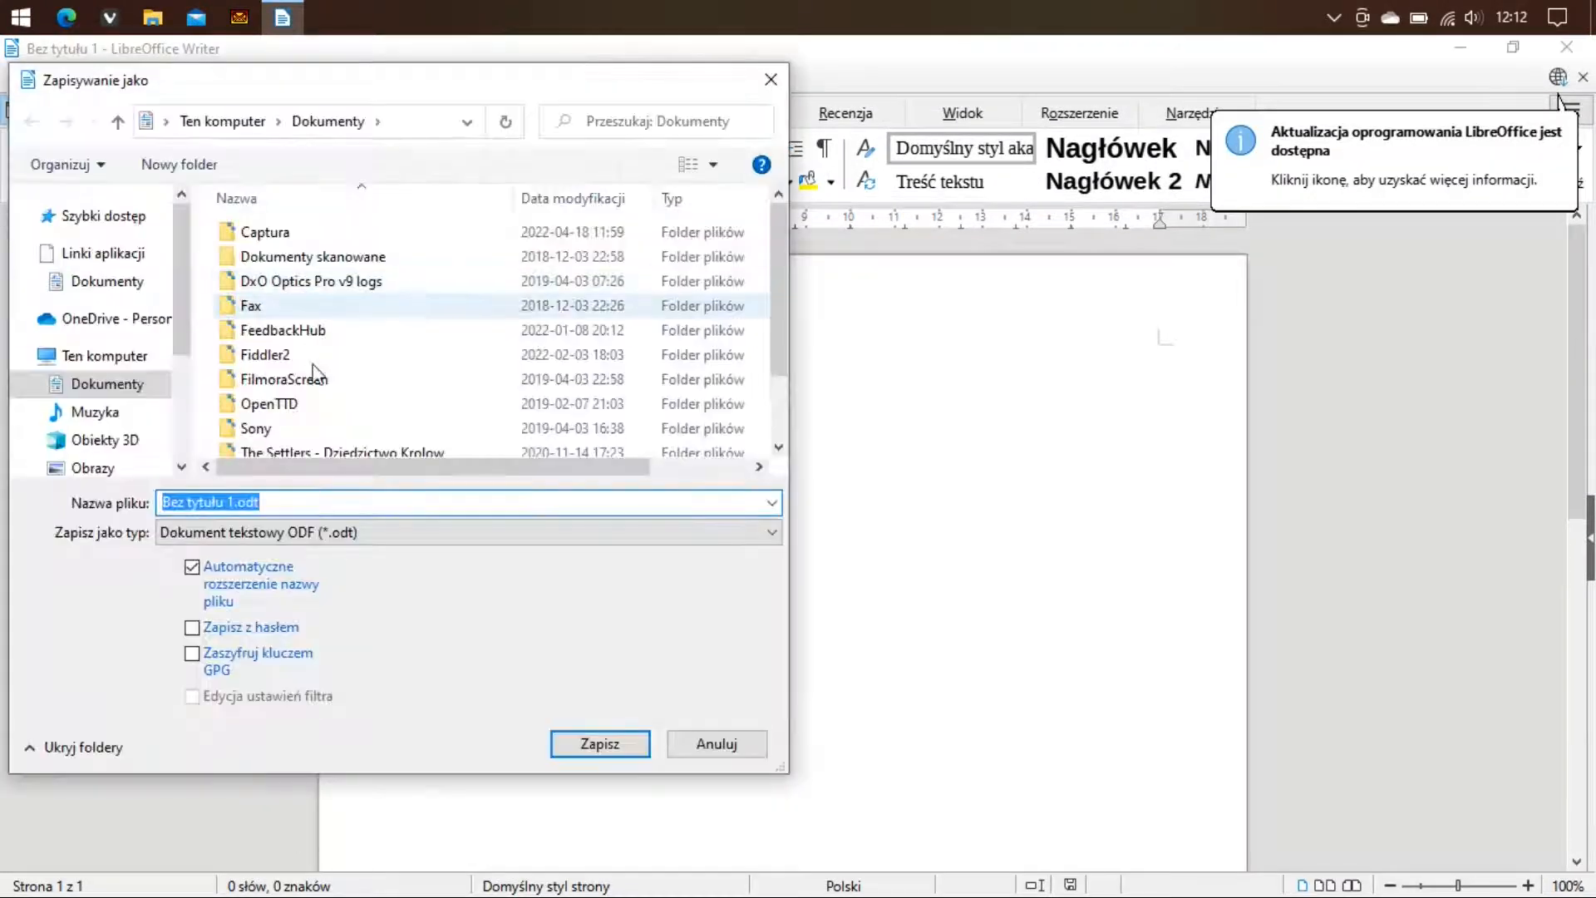
type("szablon")
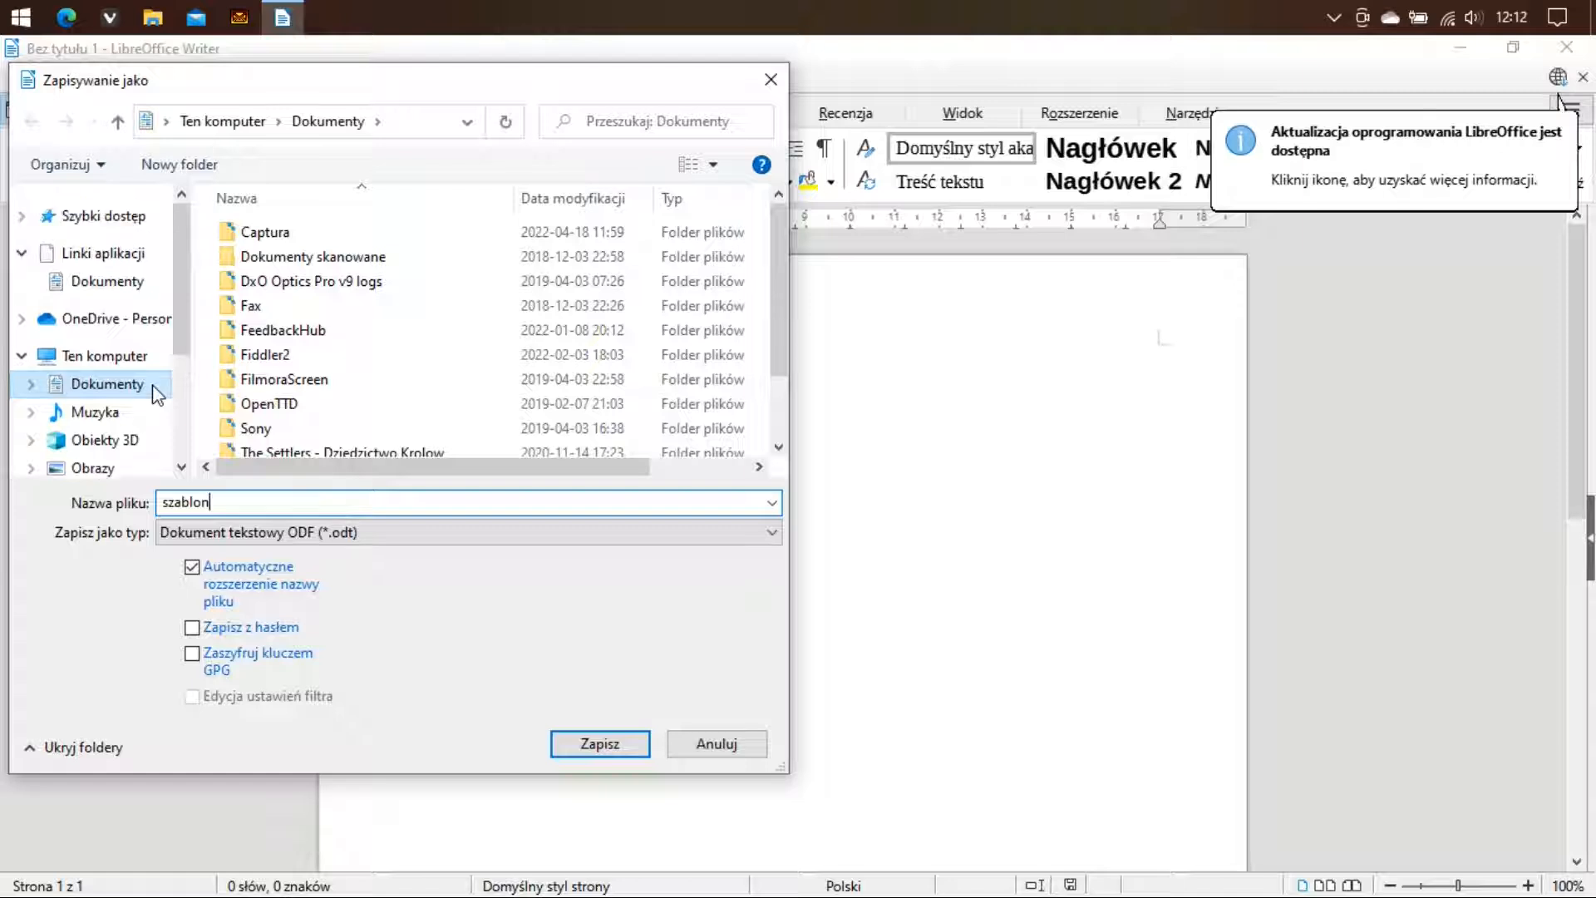
scroll(153, 388, "down", 2)
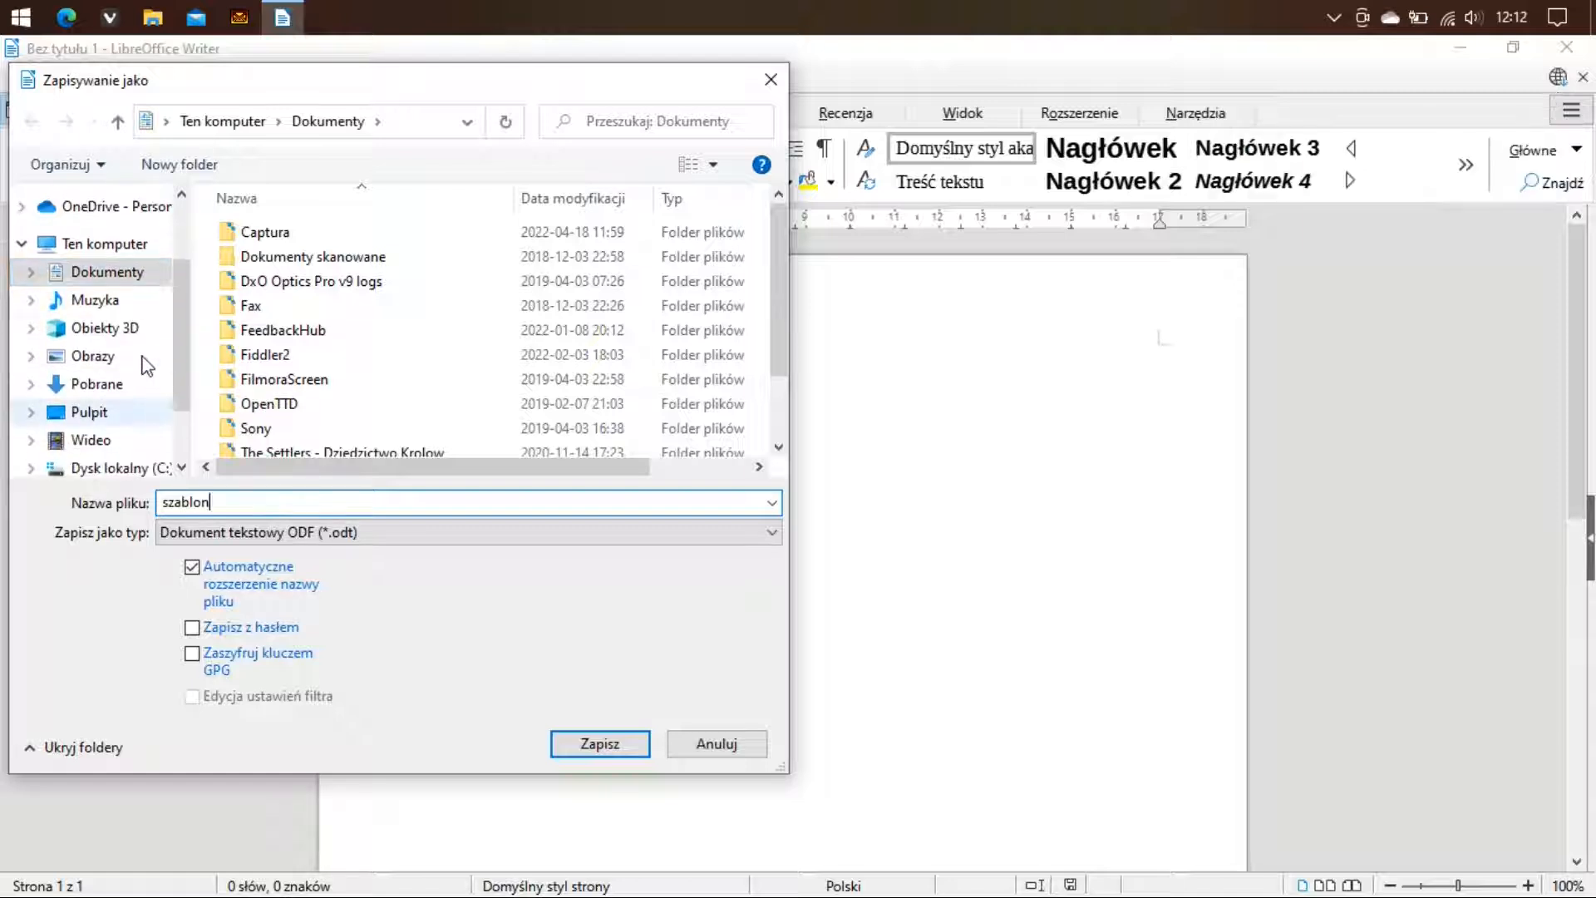
double_click(105, 272)
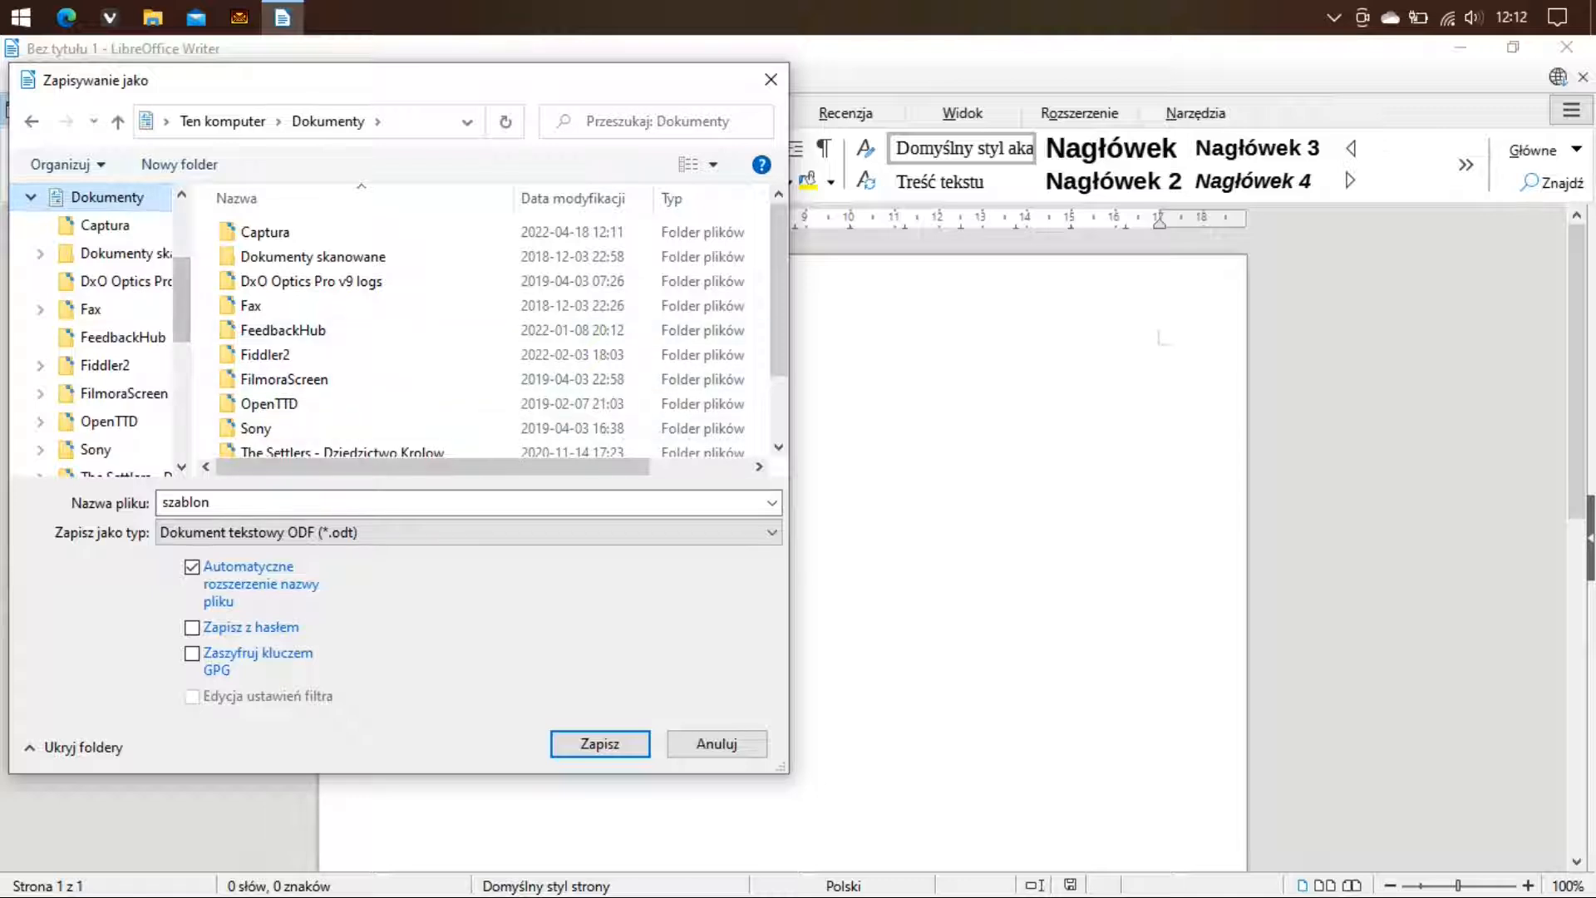
left_click(420, 539)
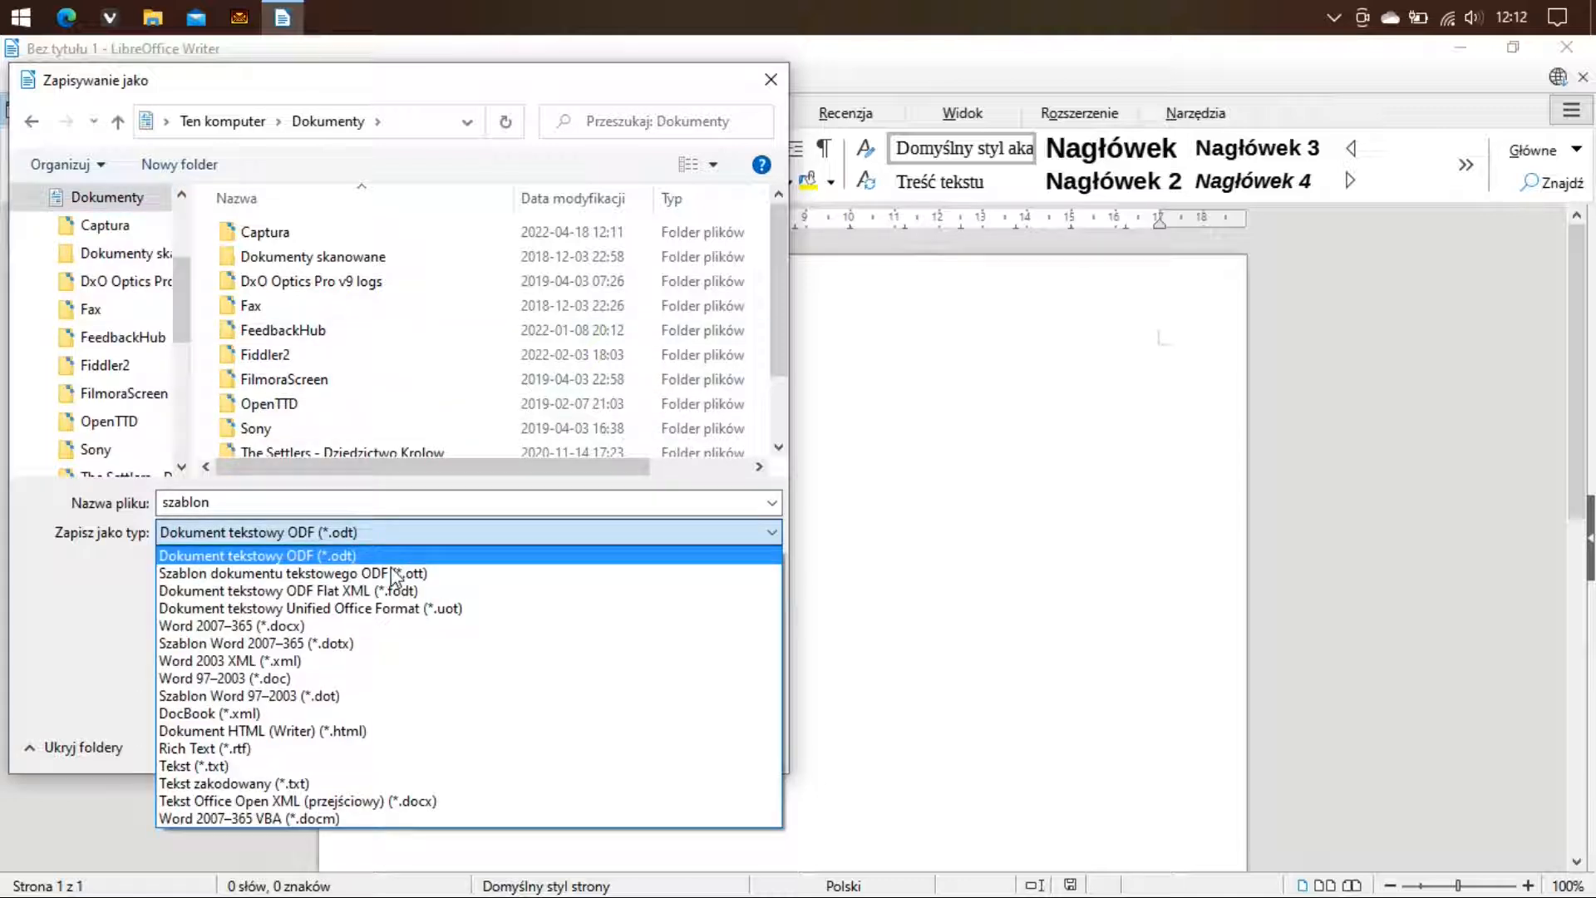
left_click(313, 626)
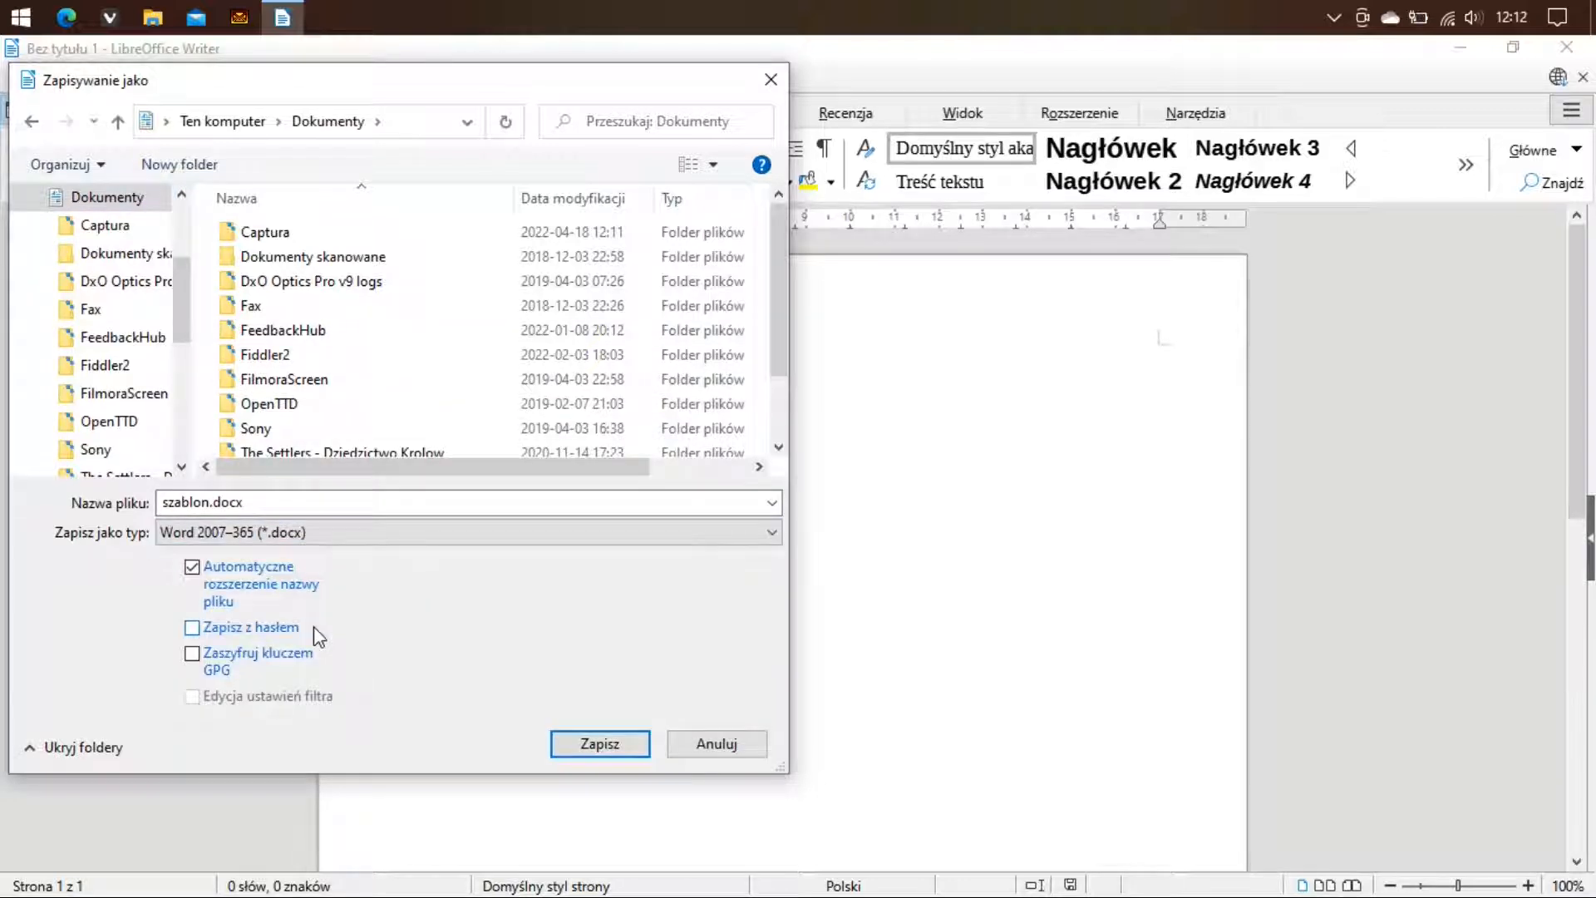
left_click(600, 746)
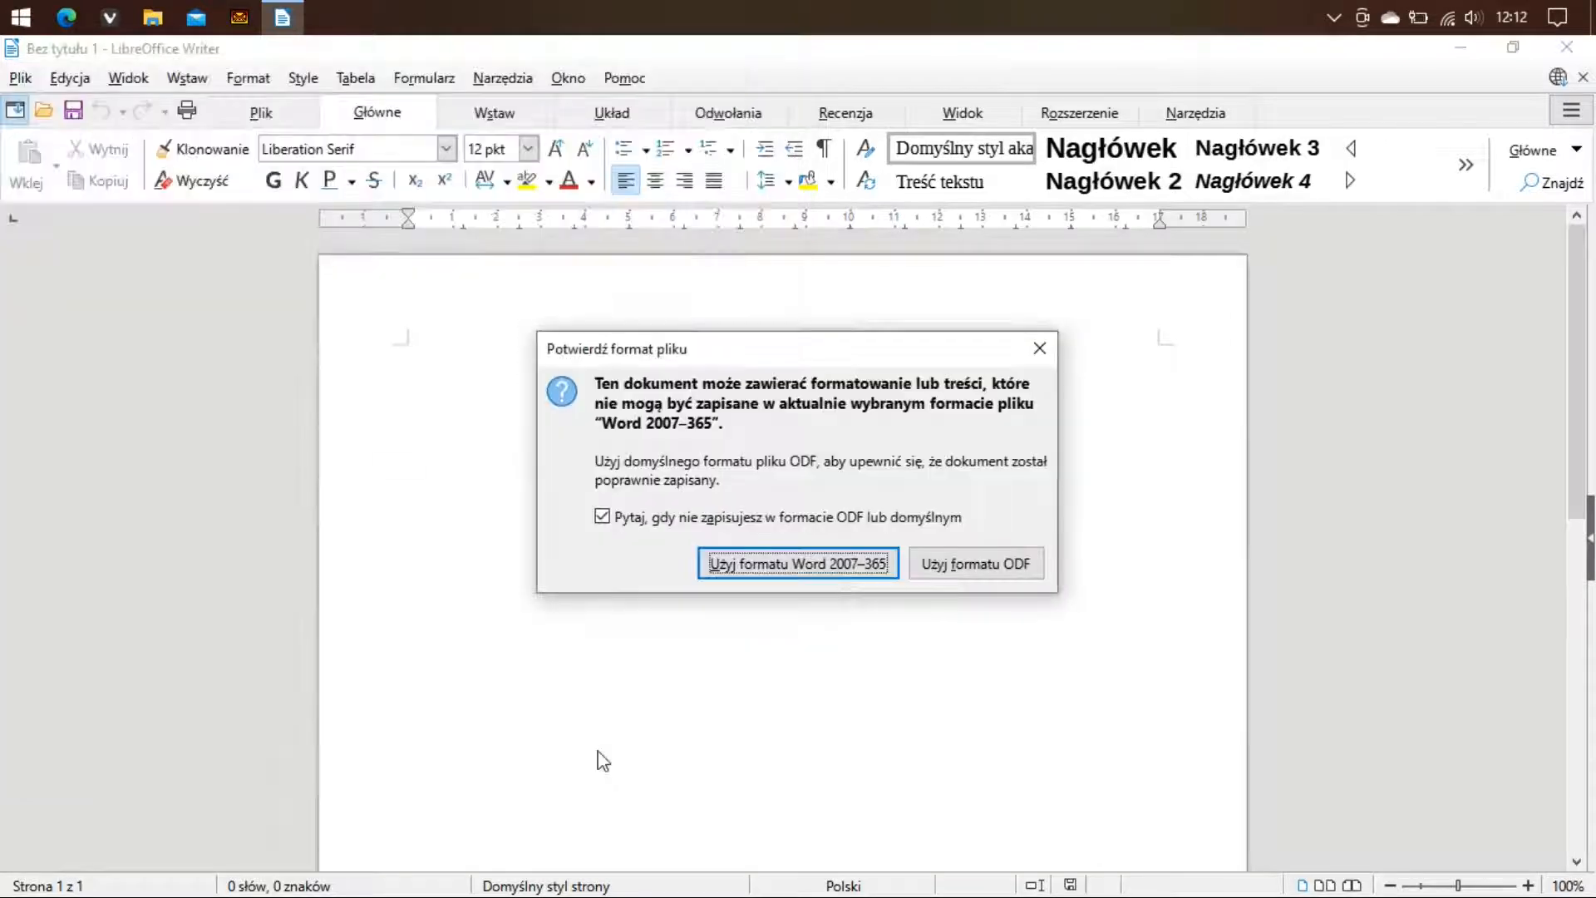
left_click(728, 566)
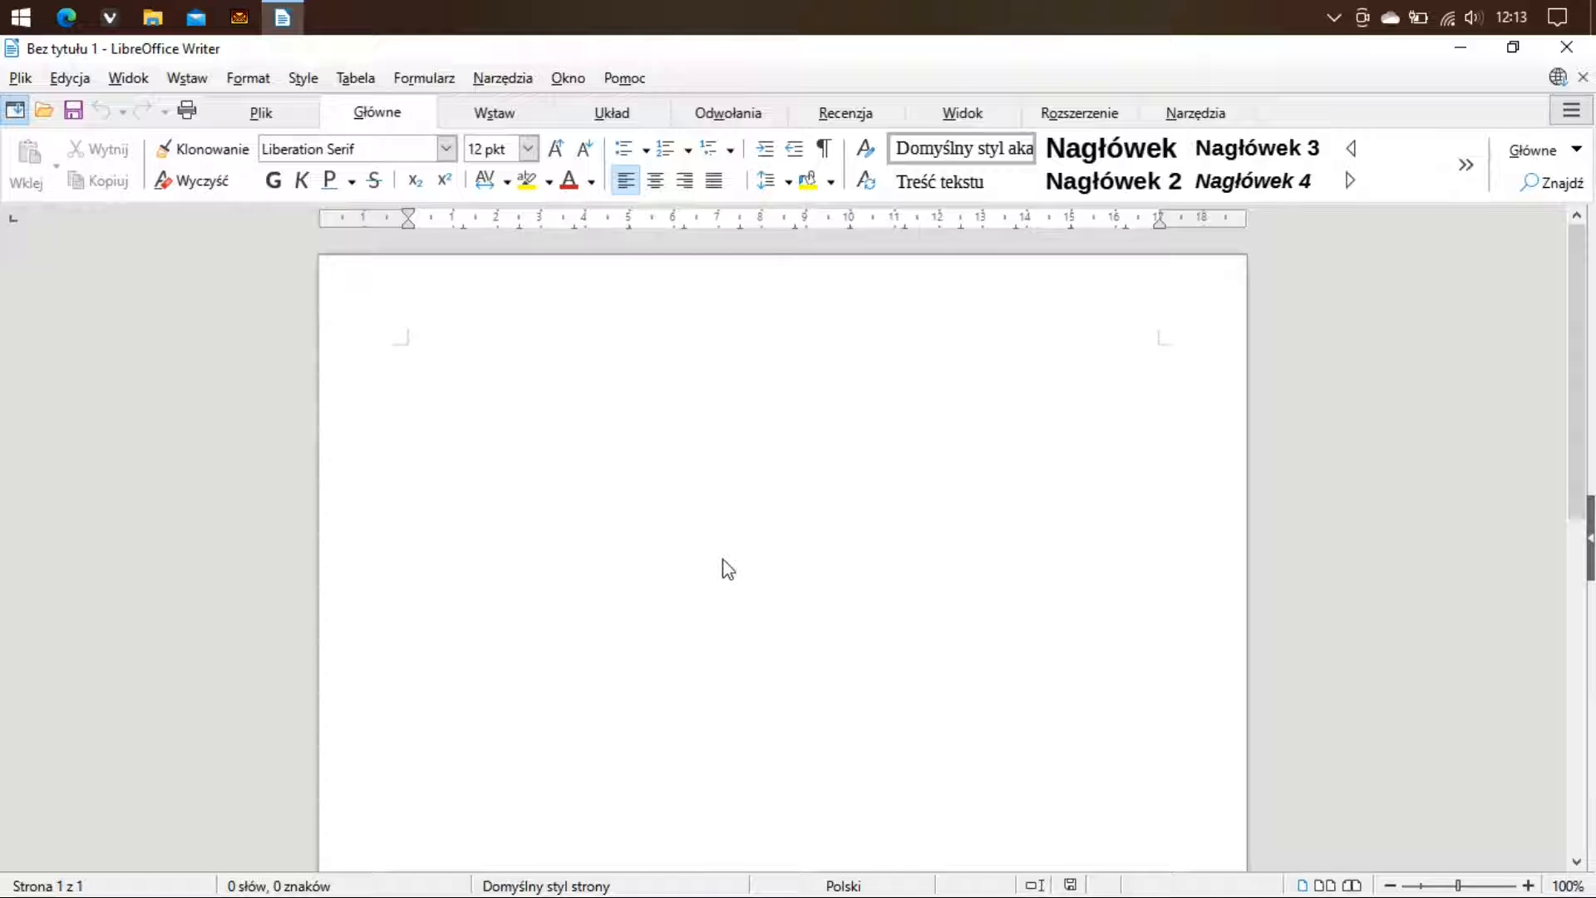
left_click(1577, 42)
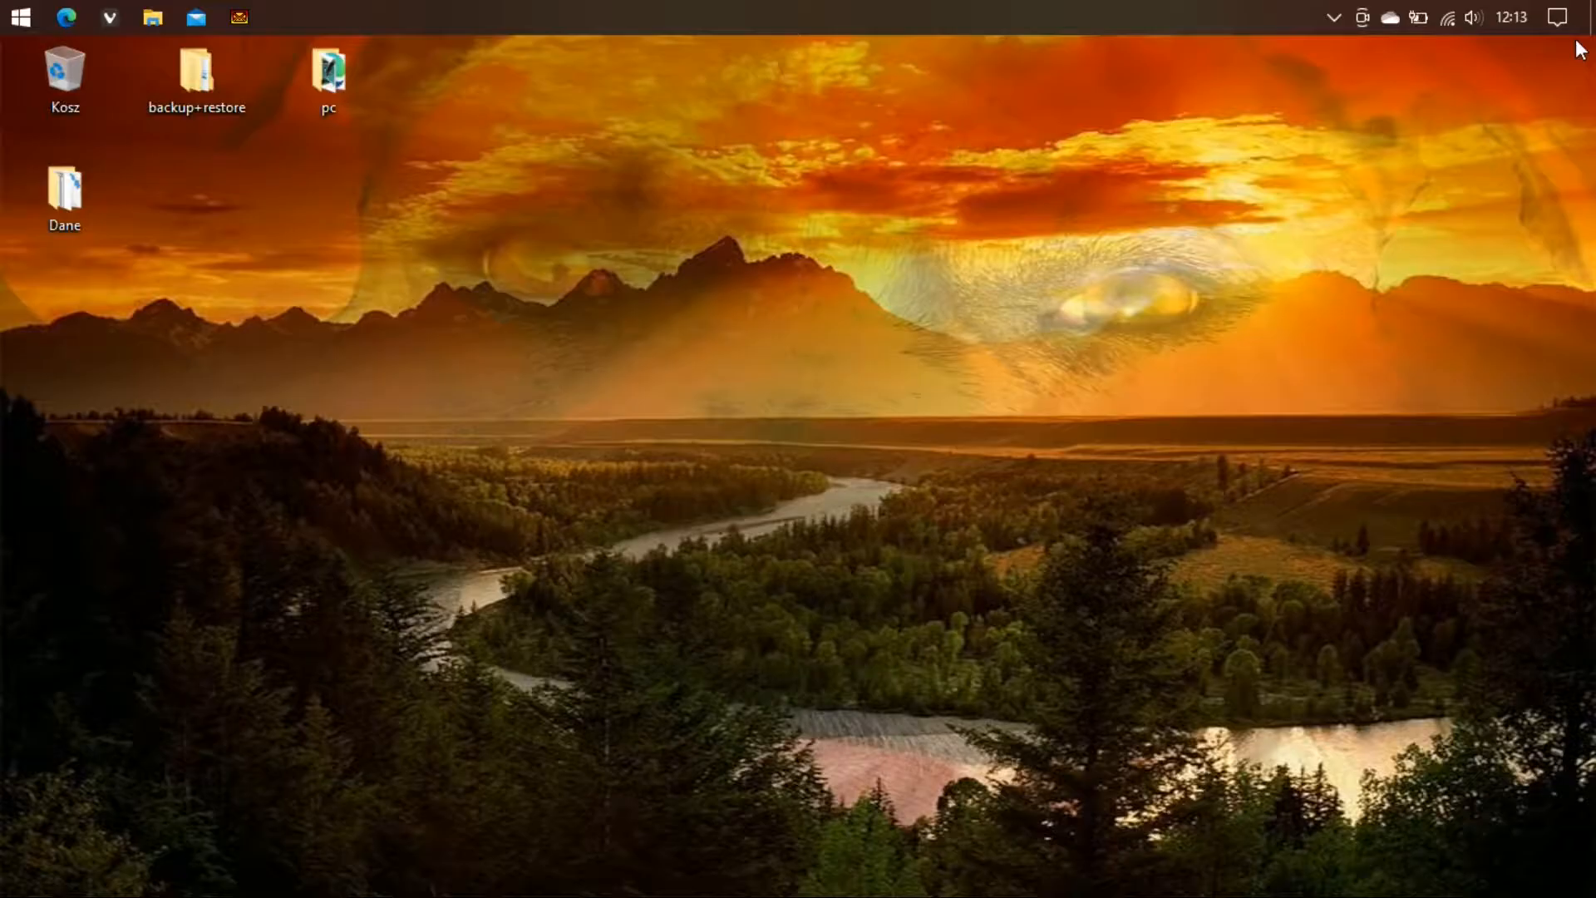
Open the Dokumenty folder in File Explorer and bring up the properties of szablon.docx, moving the dialog clear of the file list
left_click(153, 18)
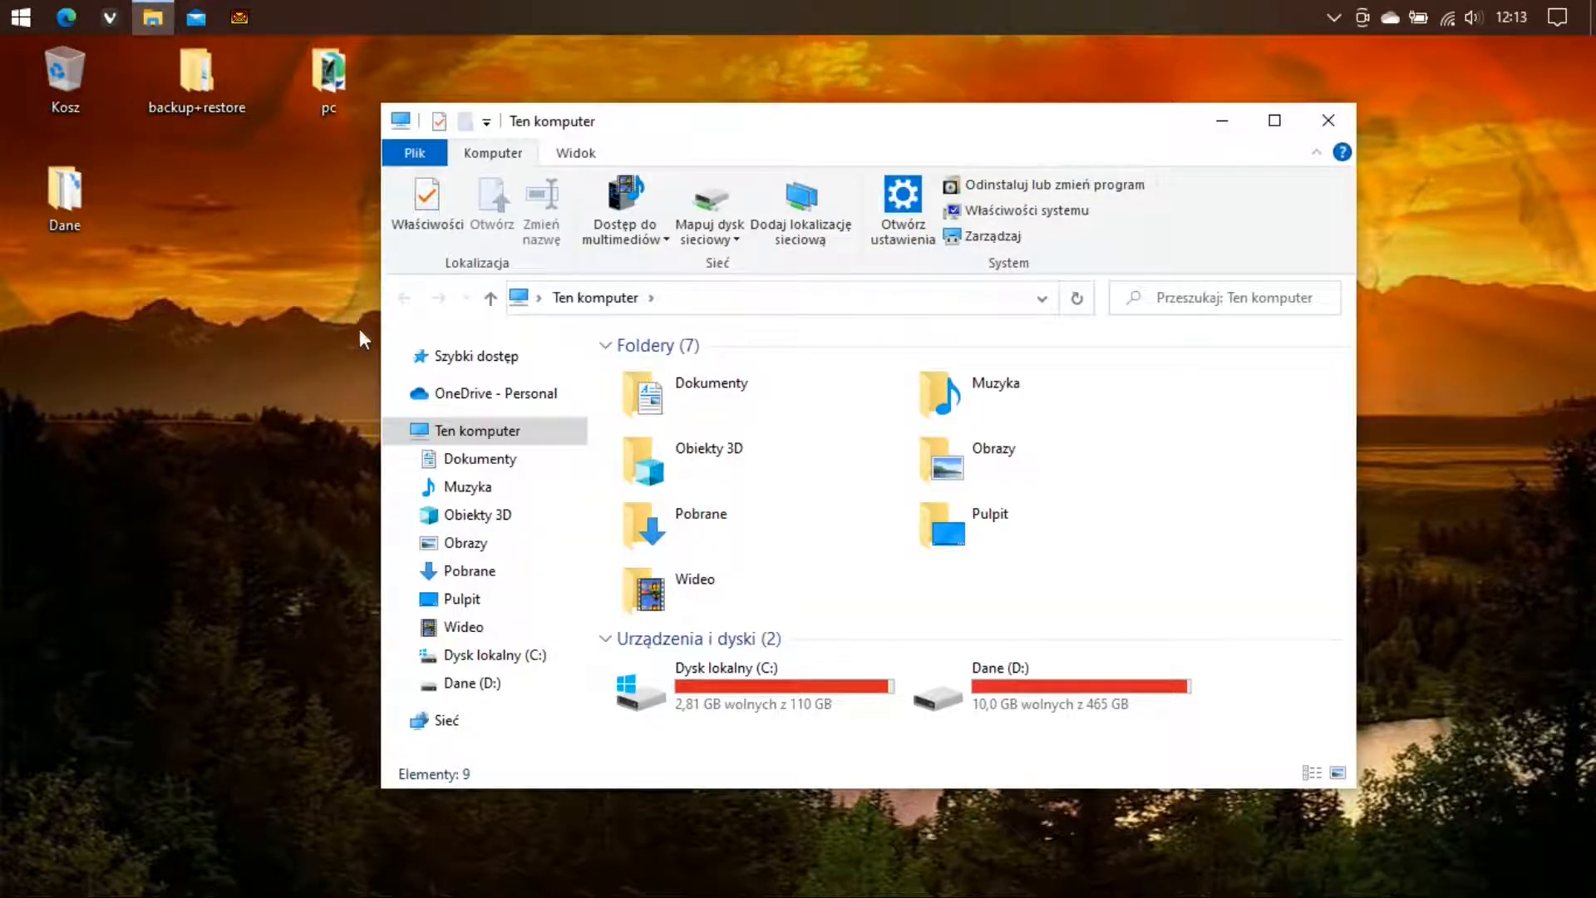
left_click(478, 458)
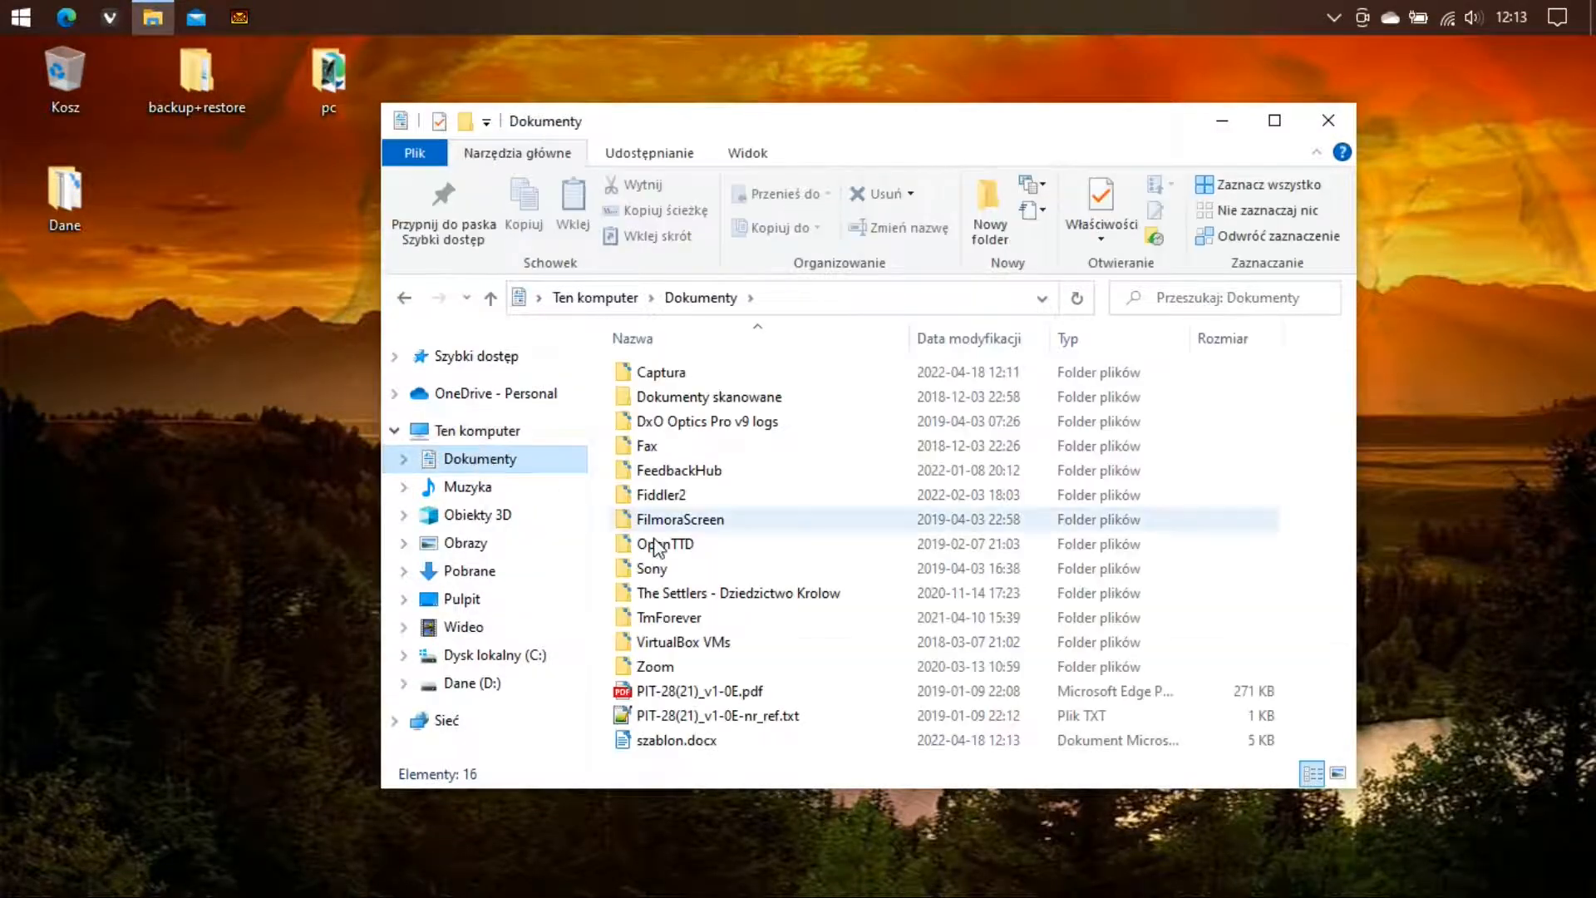
left_click(669, 740)
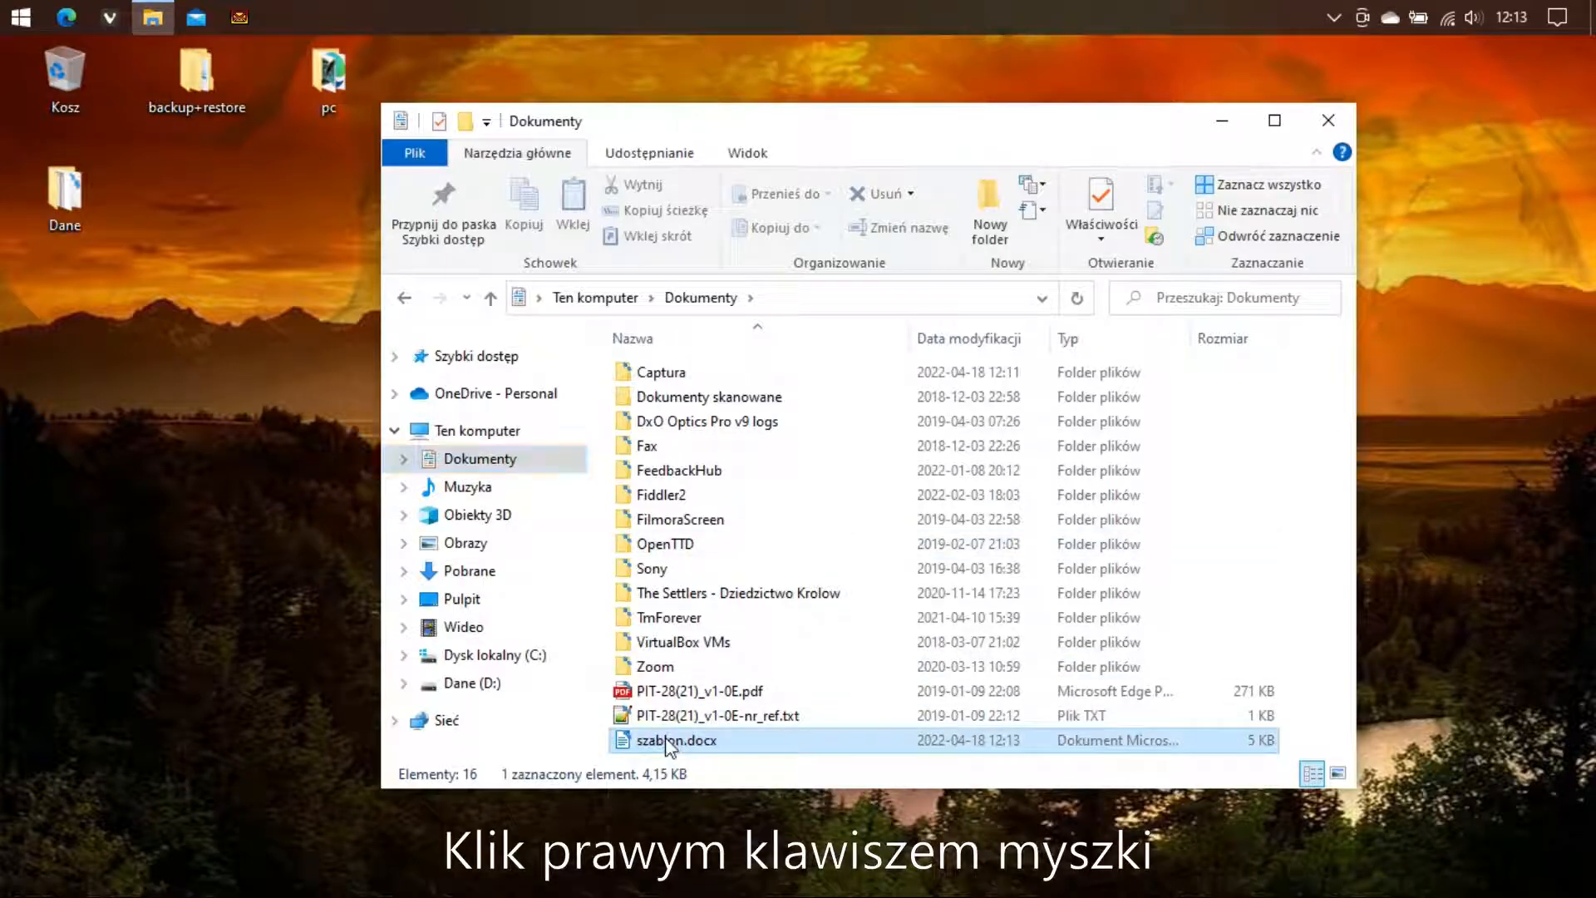
right_click(669, 739)
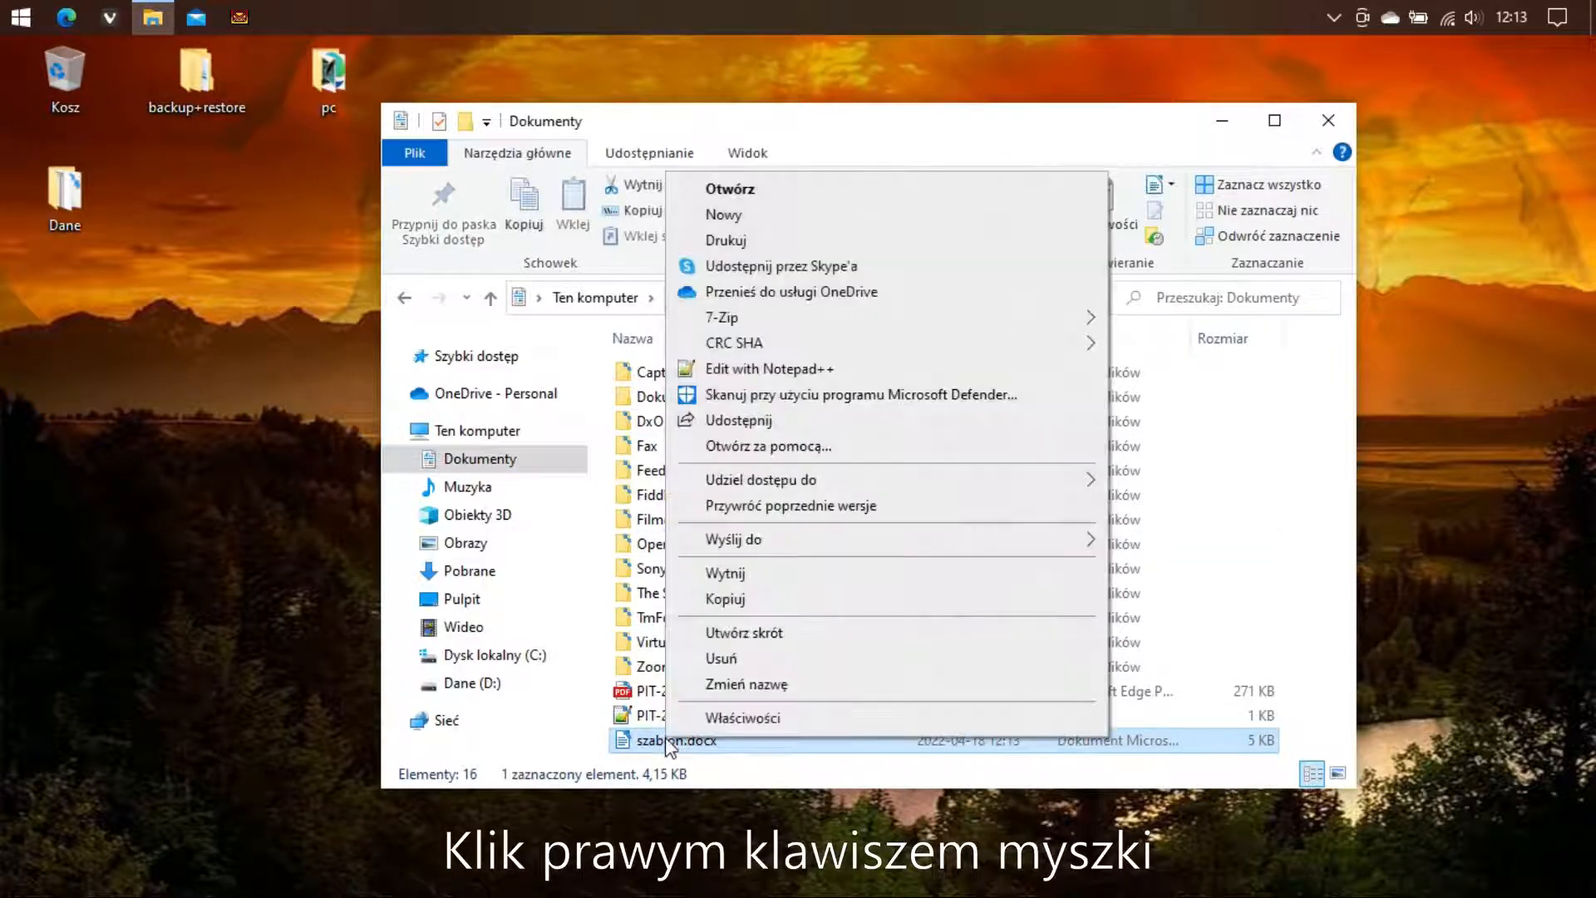
left_click(691, 720)
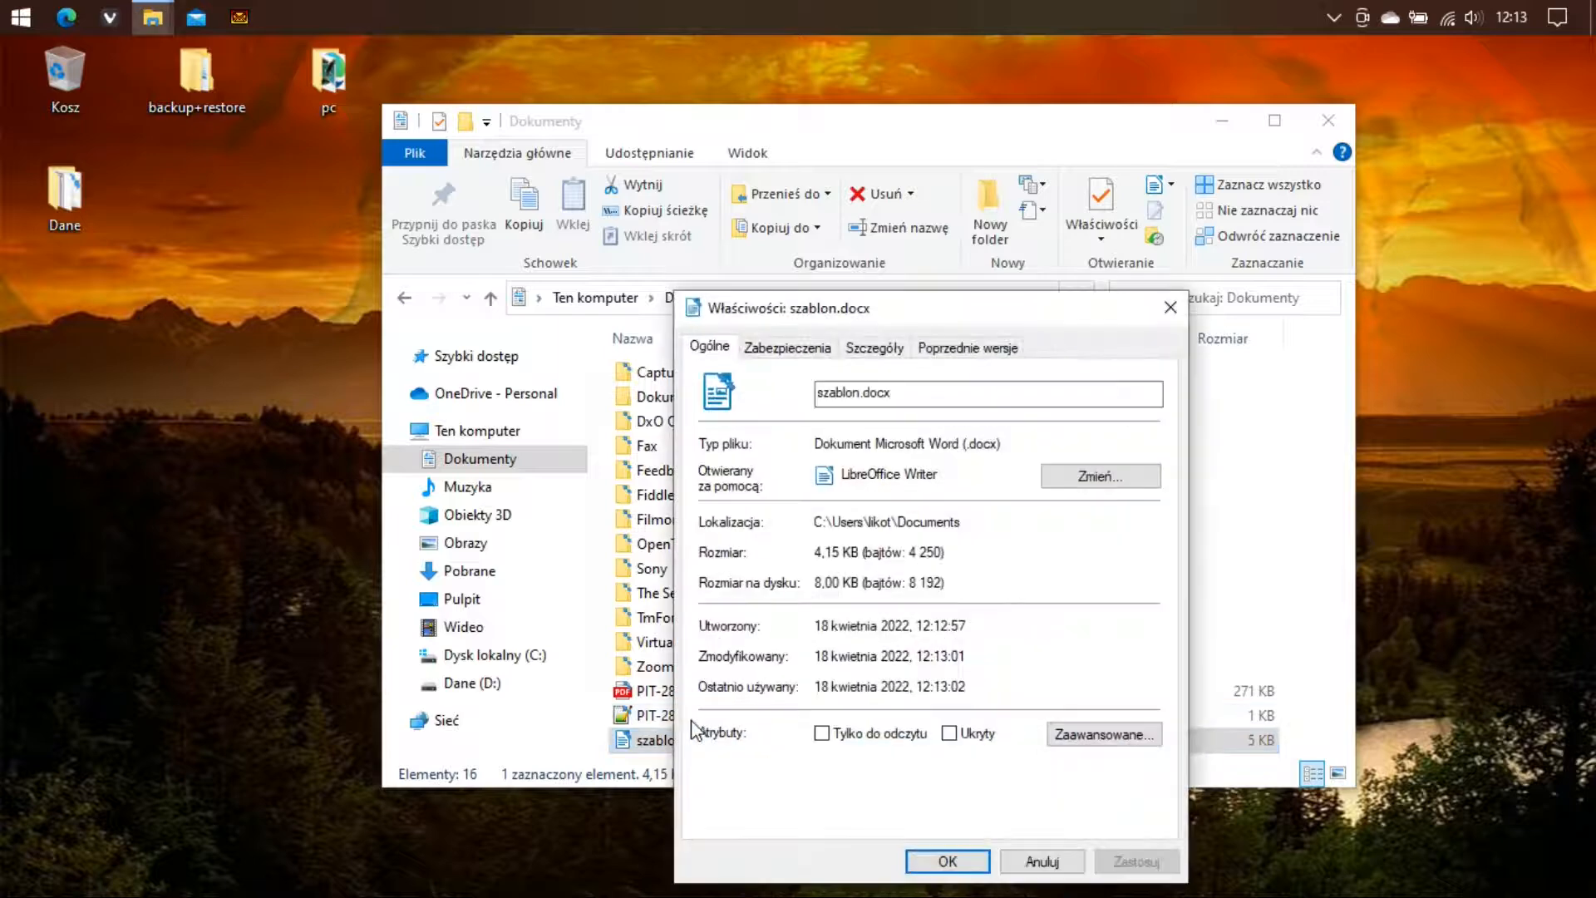
left_click_drag(844, 309, 904, 226)
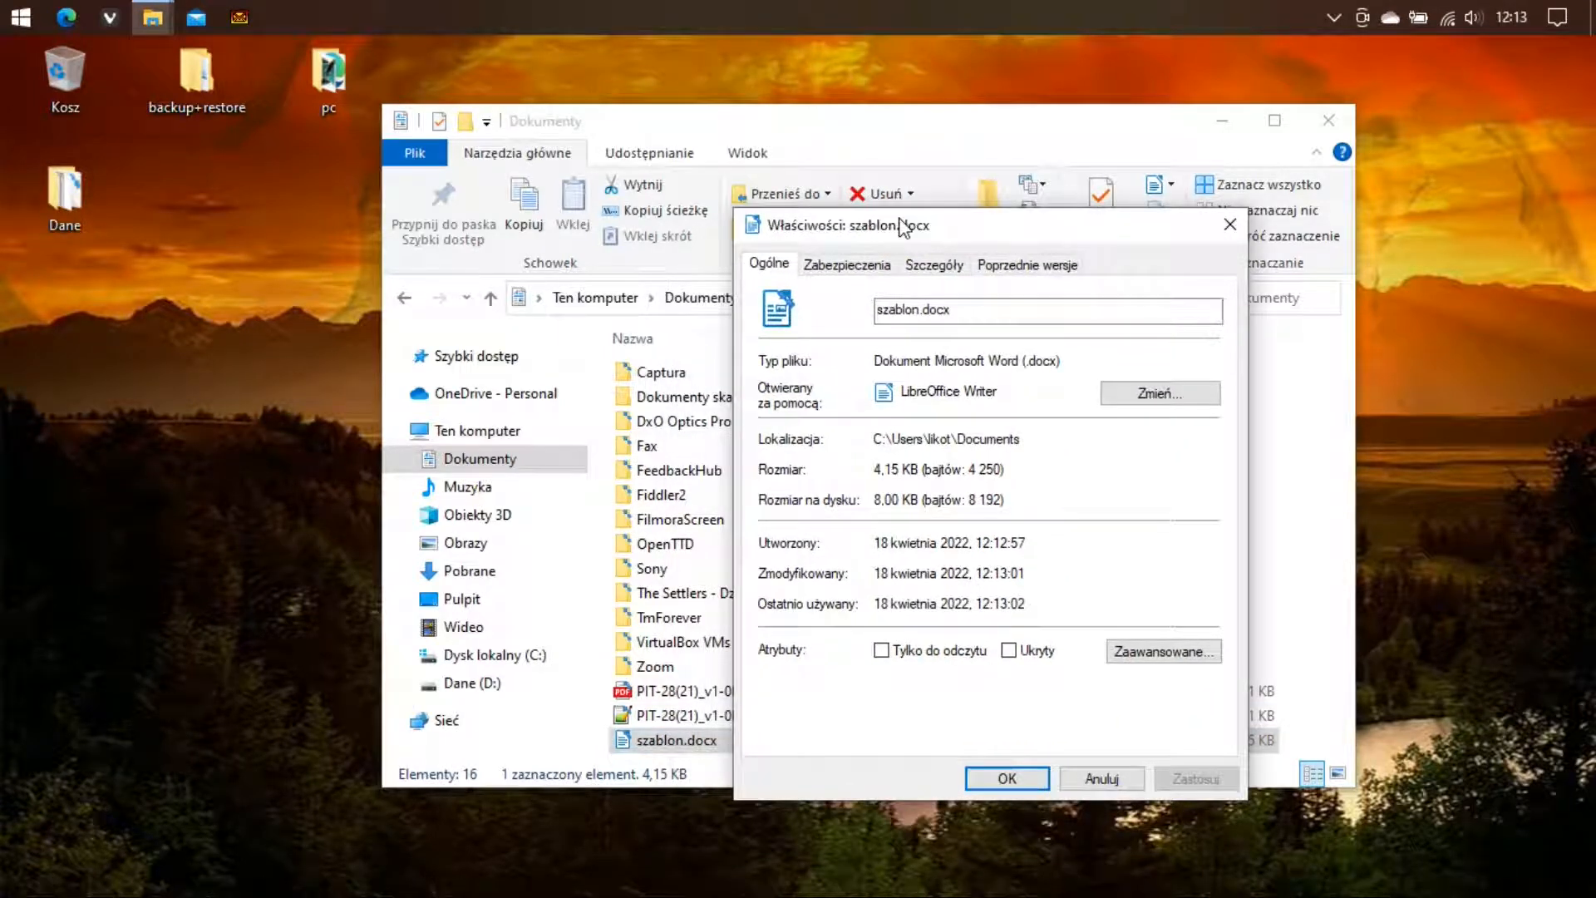
Search for "reged" and launch the Registry Editor
left_click(12, 27)
type("r")
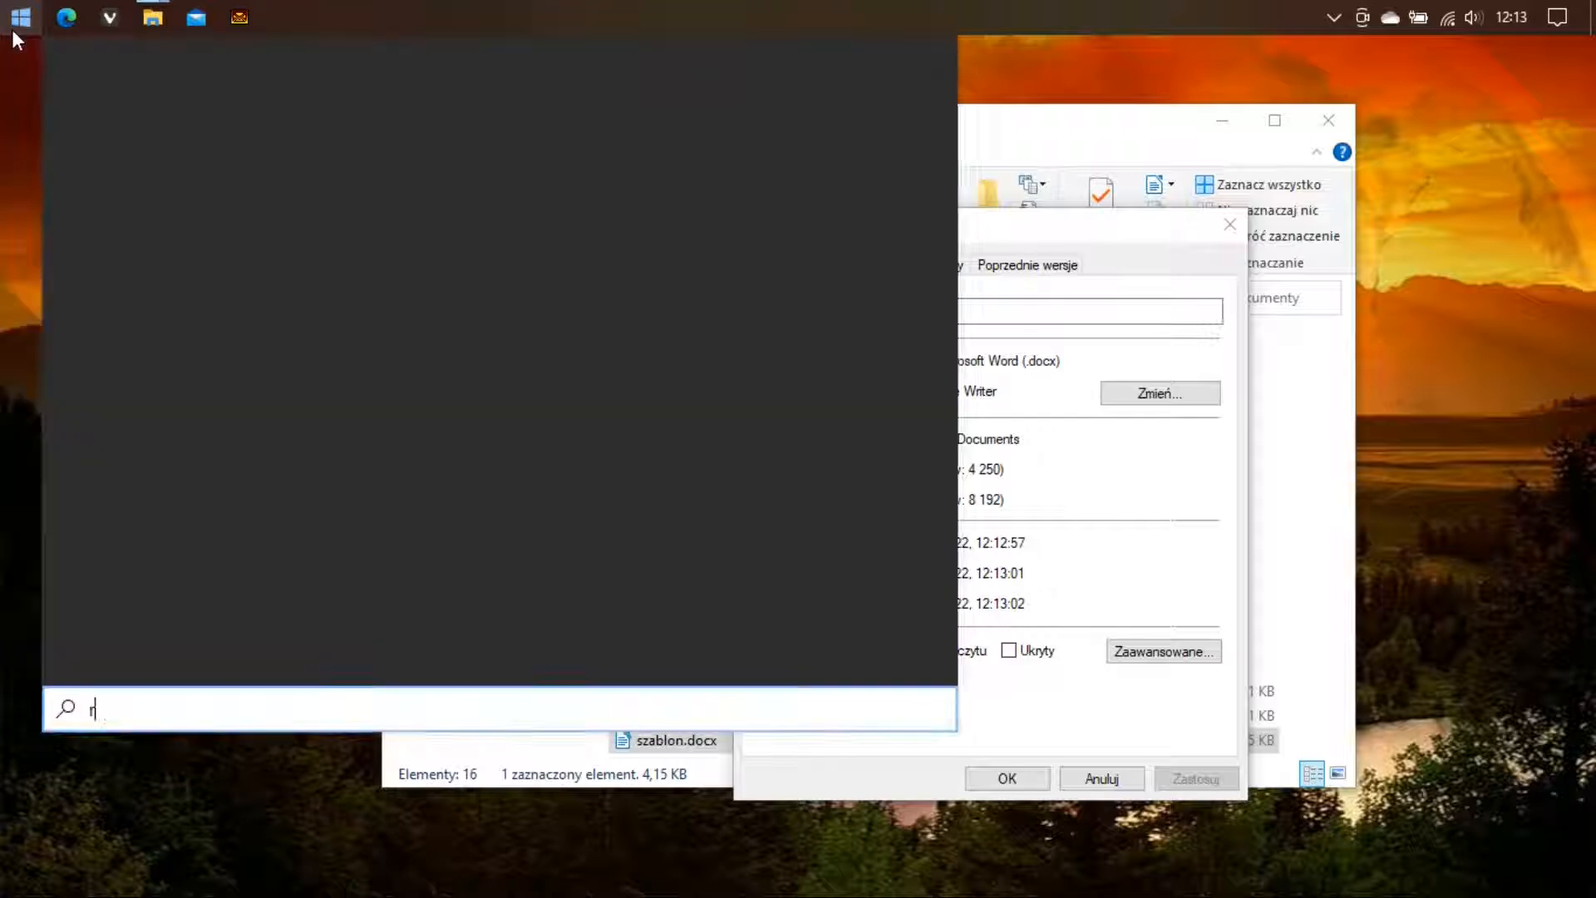
type("eged")
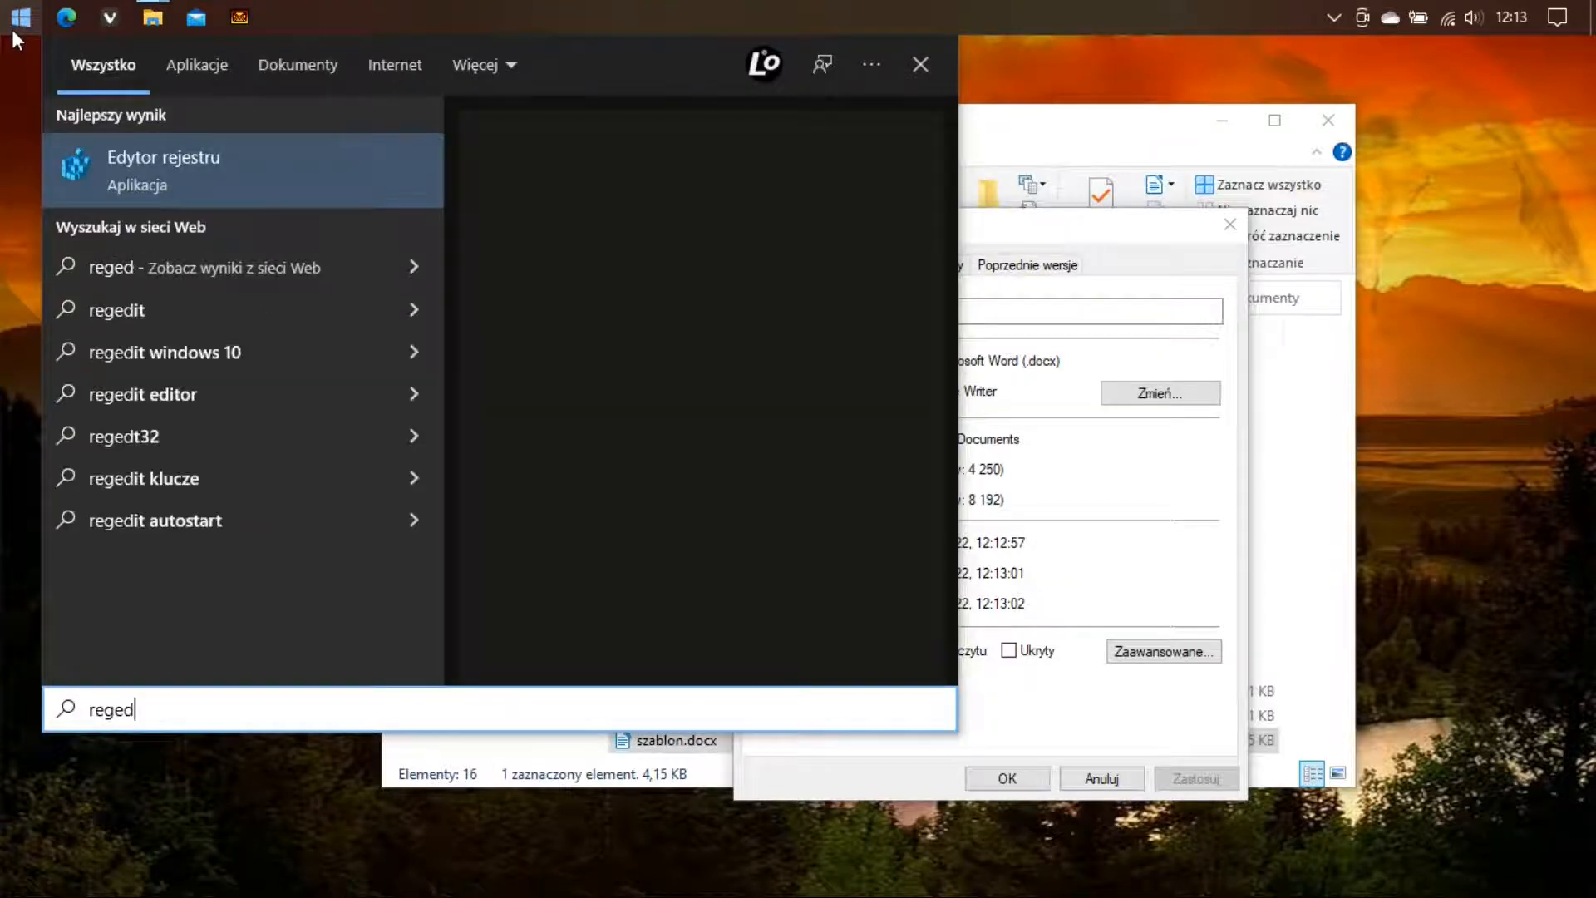
left_click(130, 162)
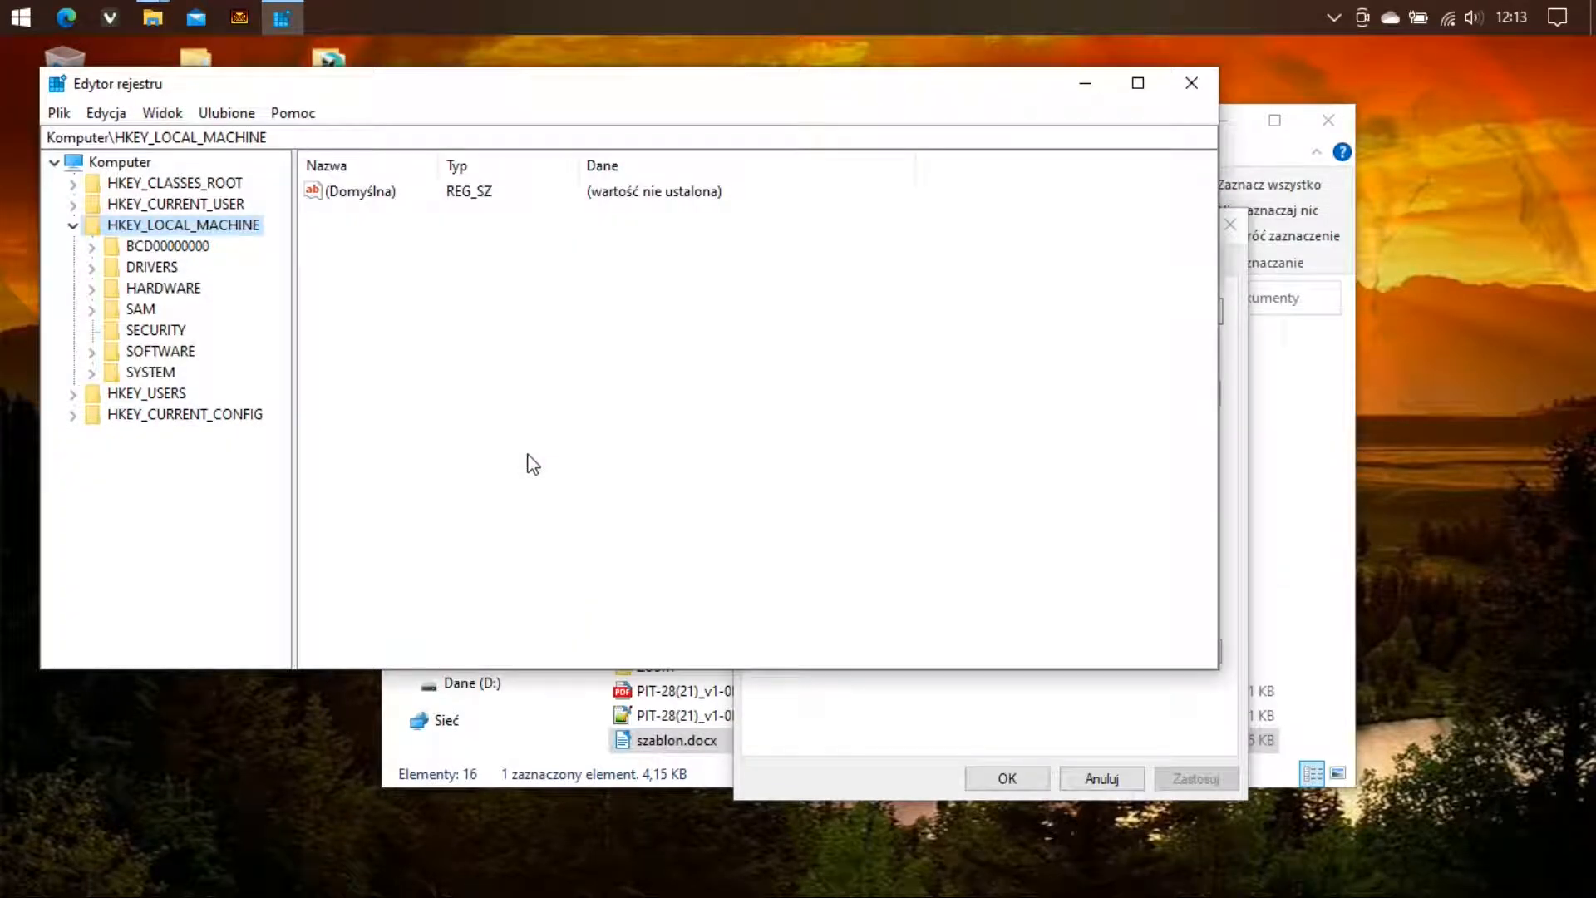
Expand HKEY_CLASSES_ROOT and its .docx key, and open the OpenWithProgIDs subkey
left_click(74, 183)
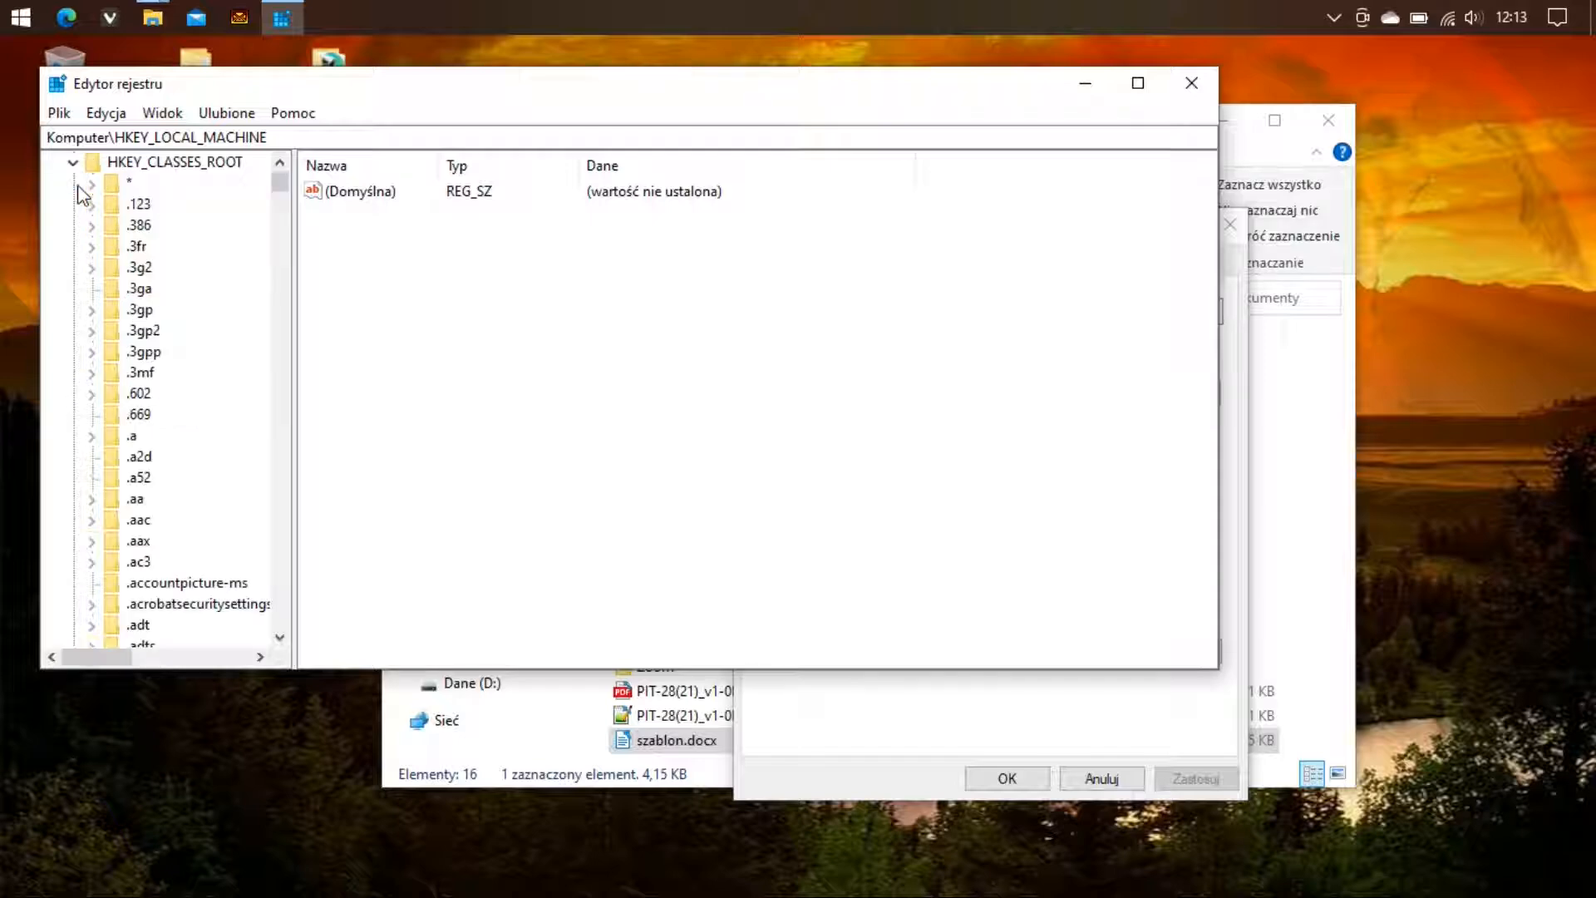
scroll(137, 315, "down", 2)
scroll(137, 314, "down", 20)
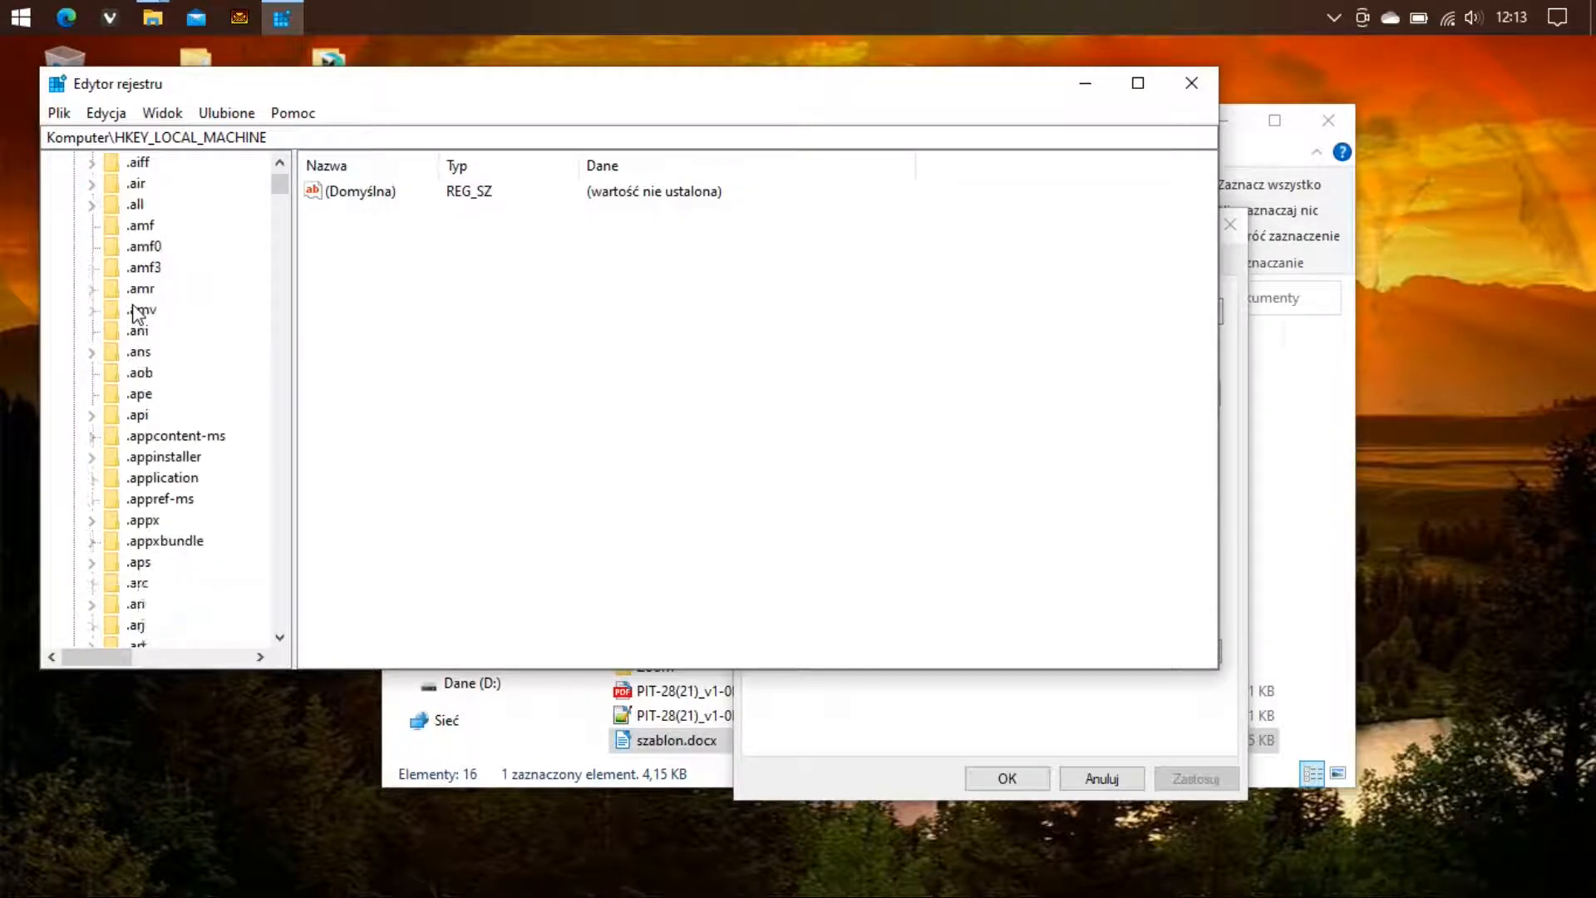
scroll(137, 314, "down", 20)
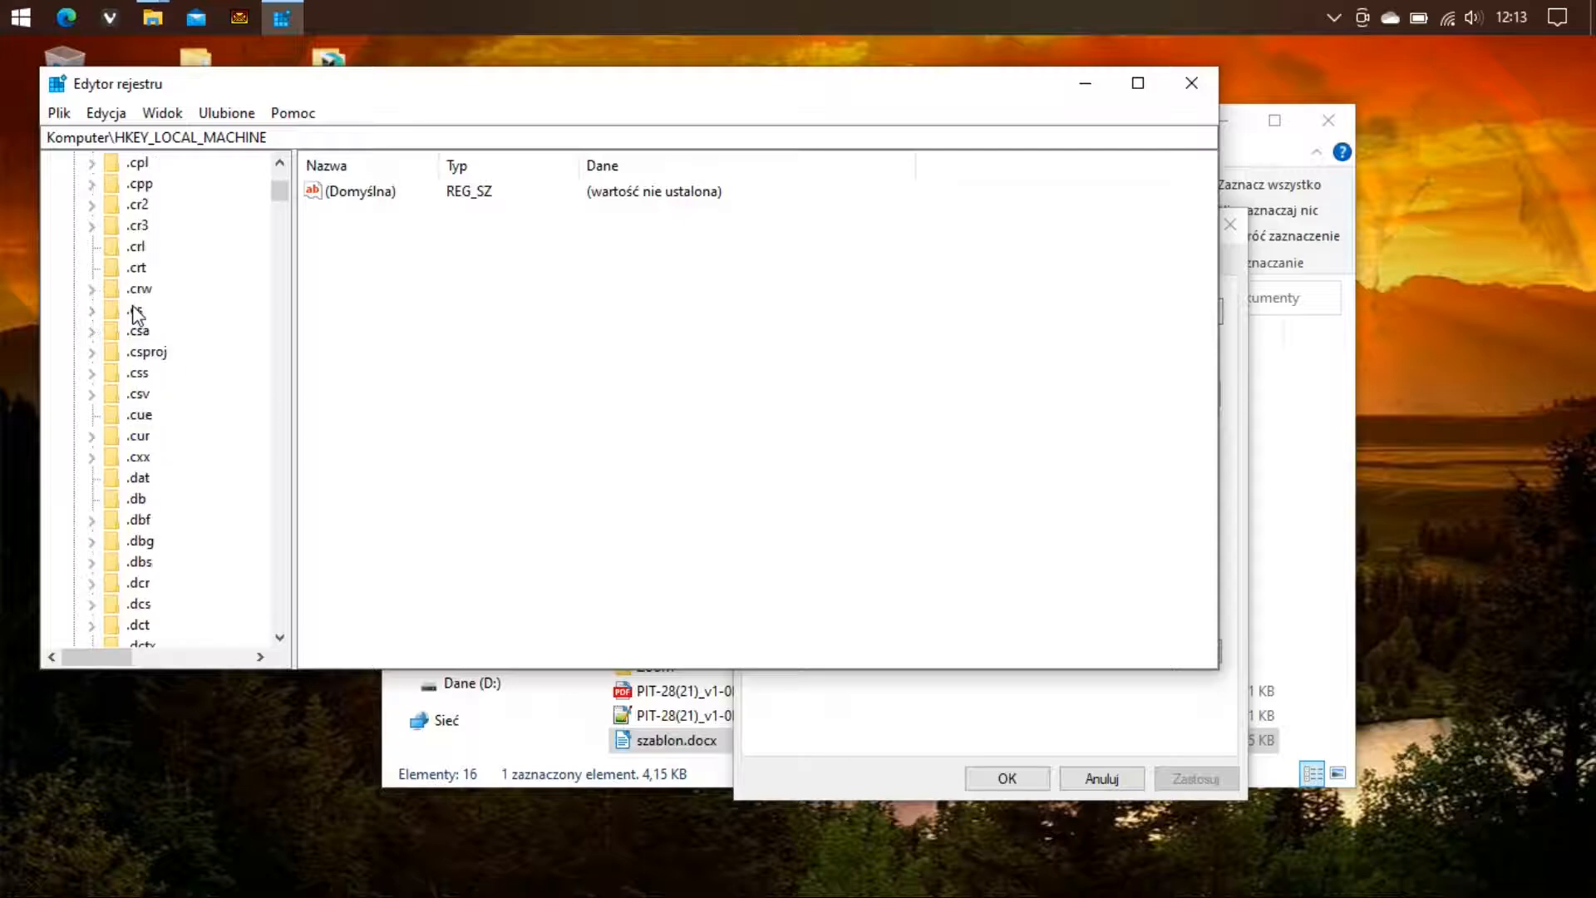
scroll(137, 315, "up", 5)
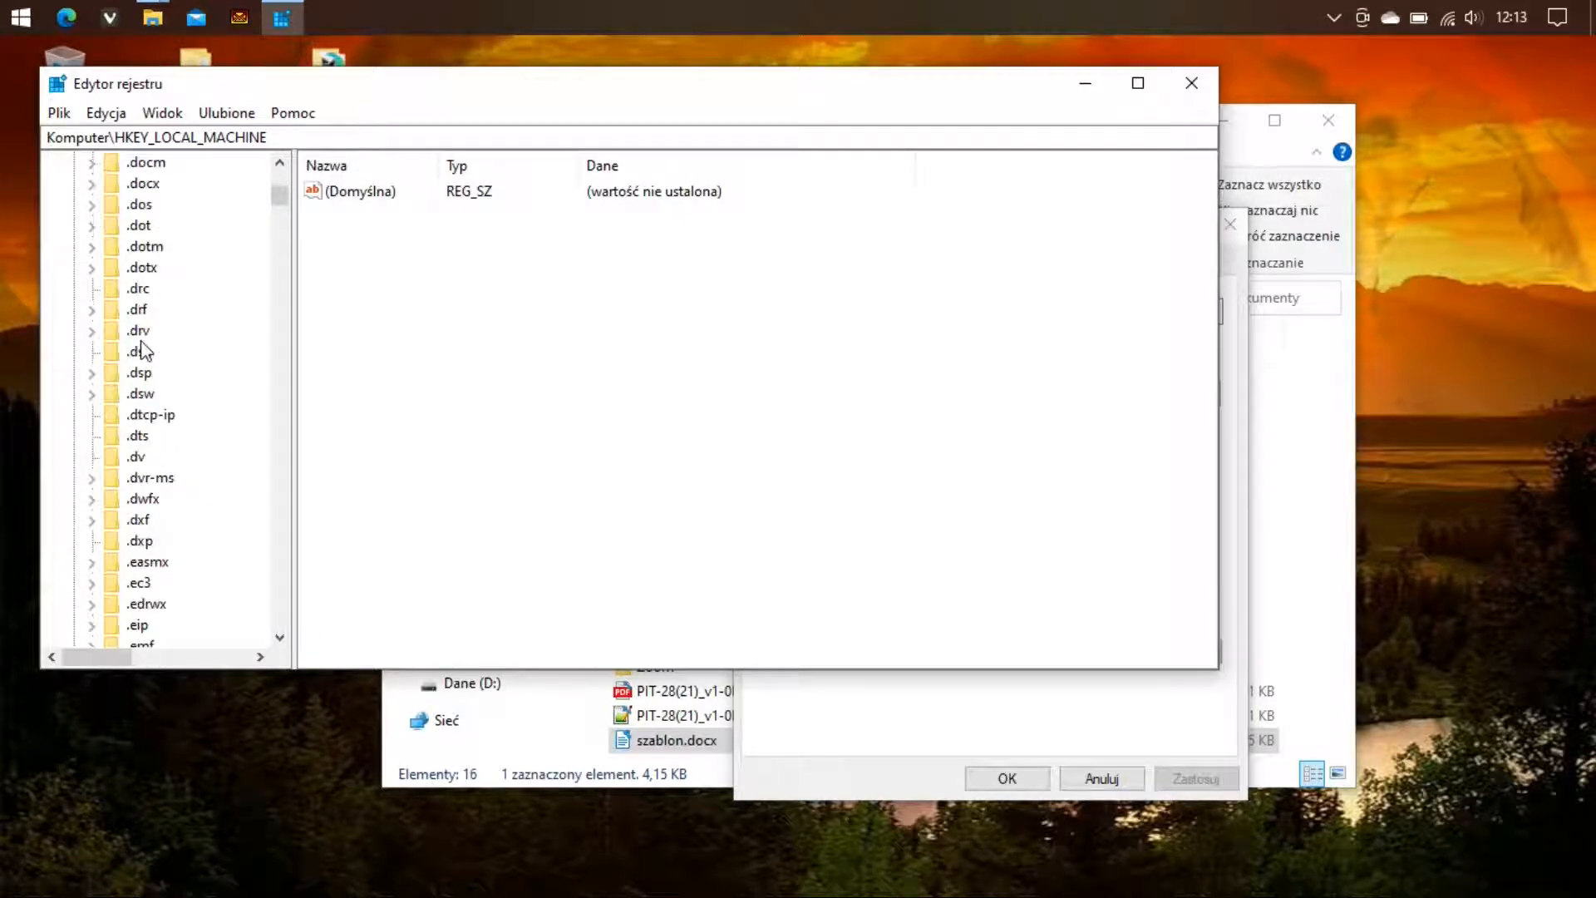
left_click(92, 248)
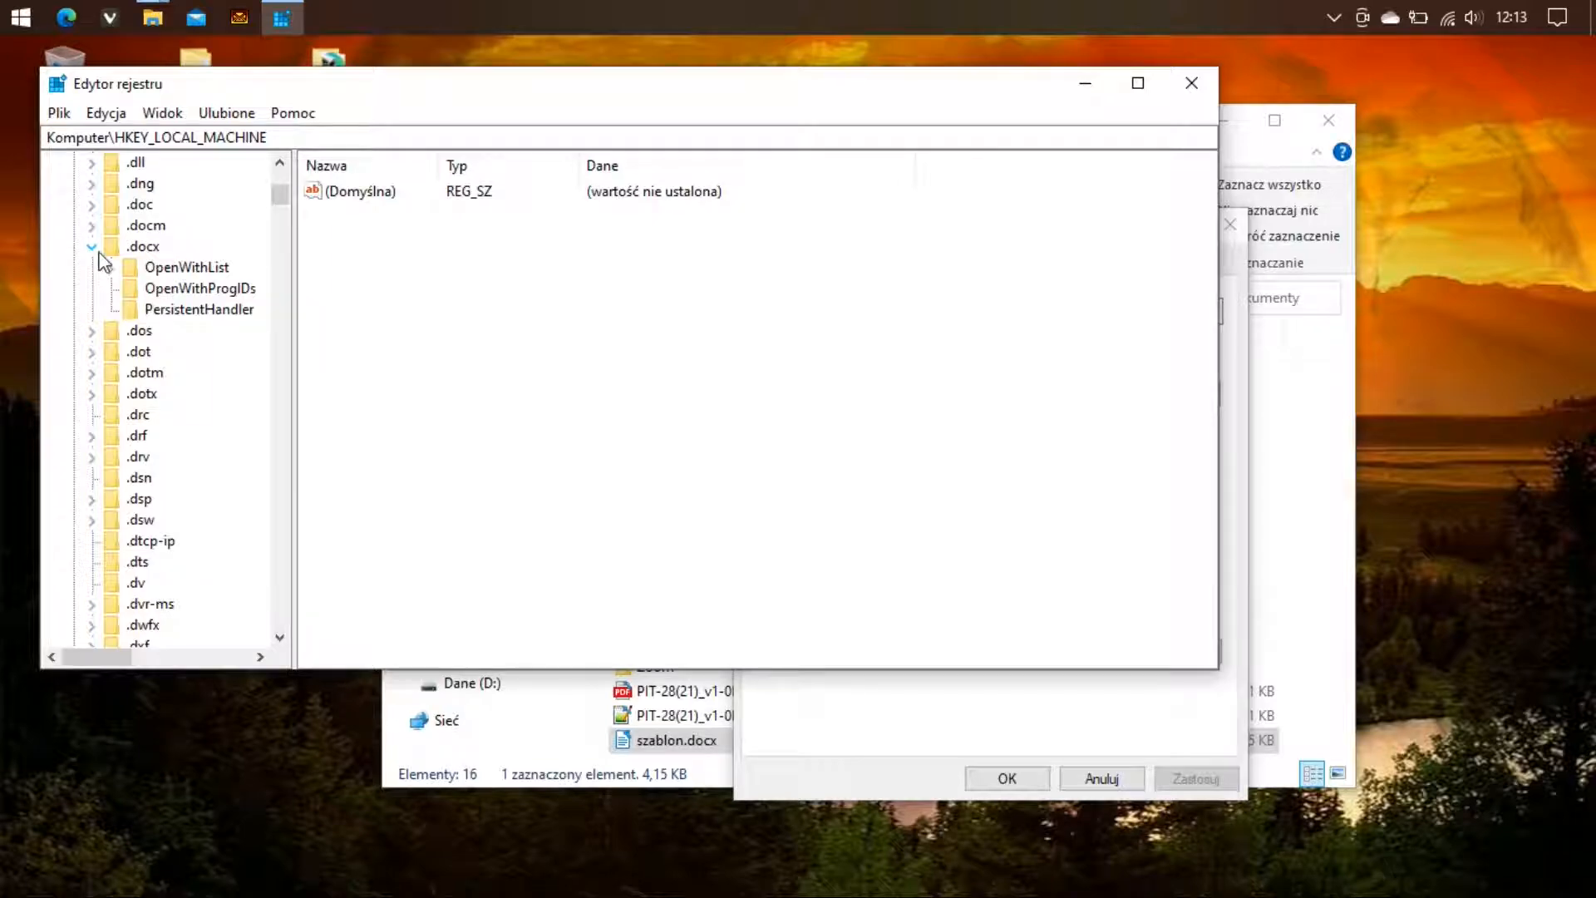
left_click(160, 266)
left_click(183, 289)
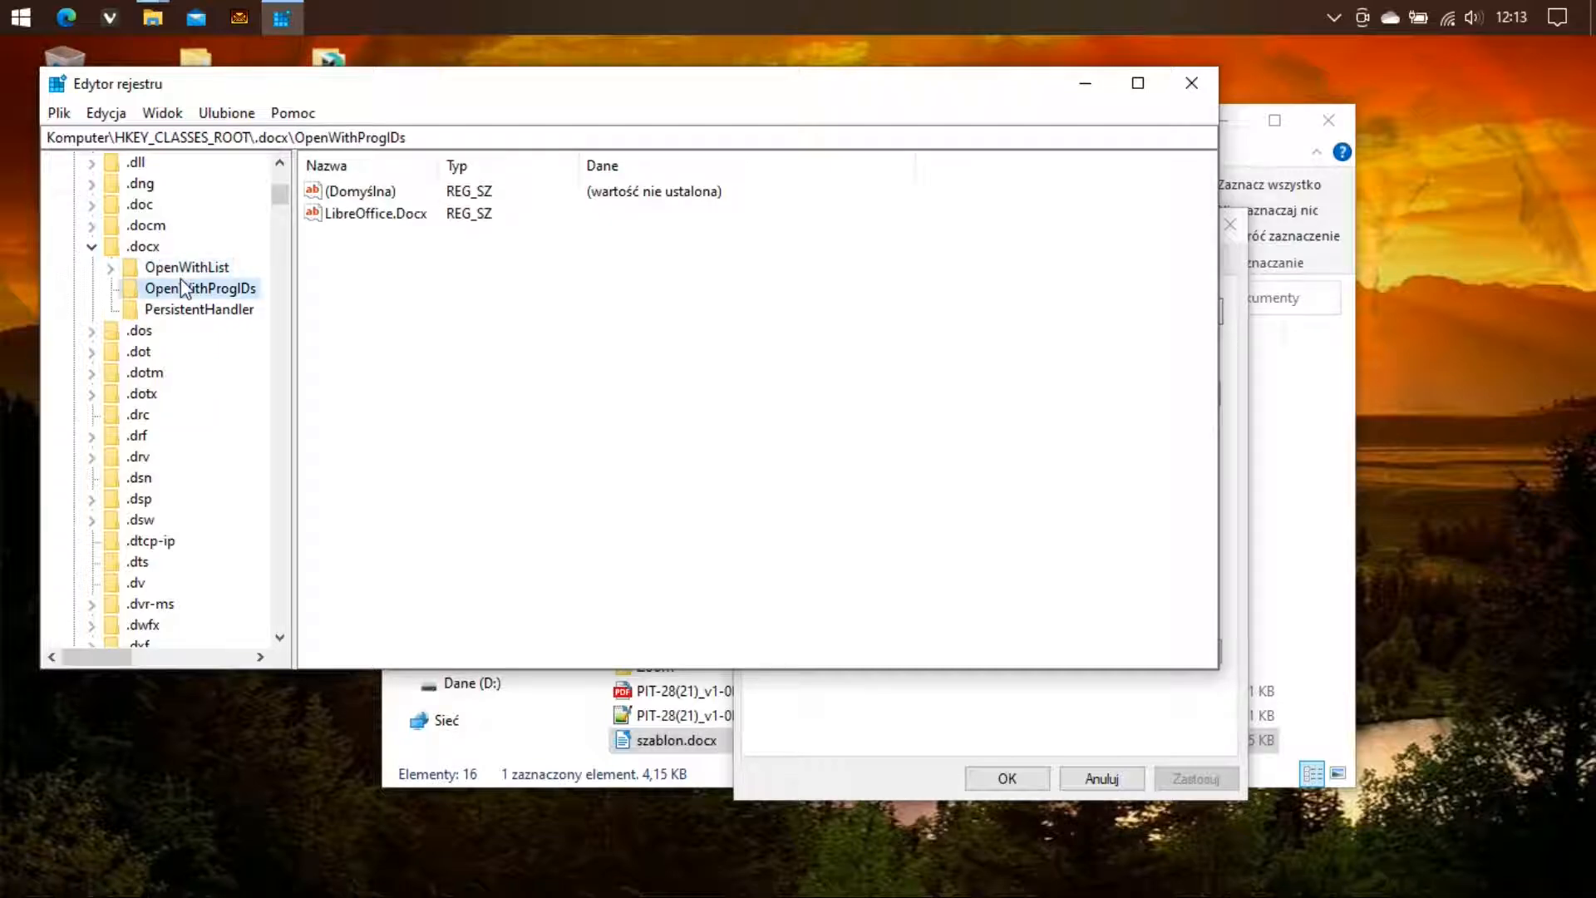
Copy the value name LibreOffice.Docx from the OpenWithProgIDs entry, leaving its data unedited
double_click(345, 218)
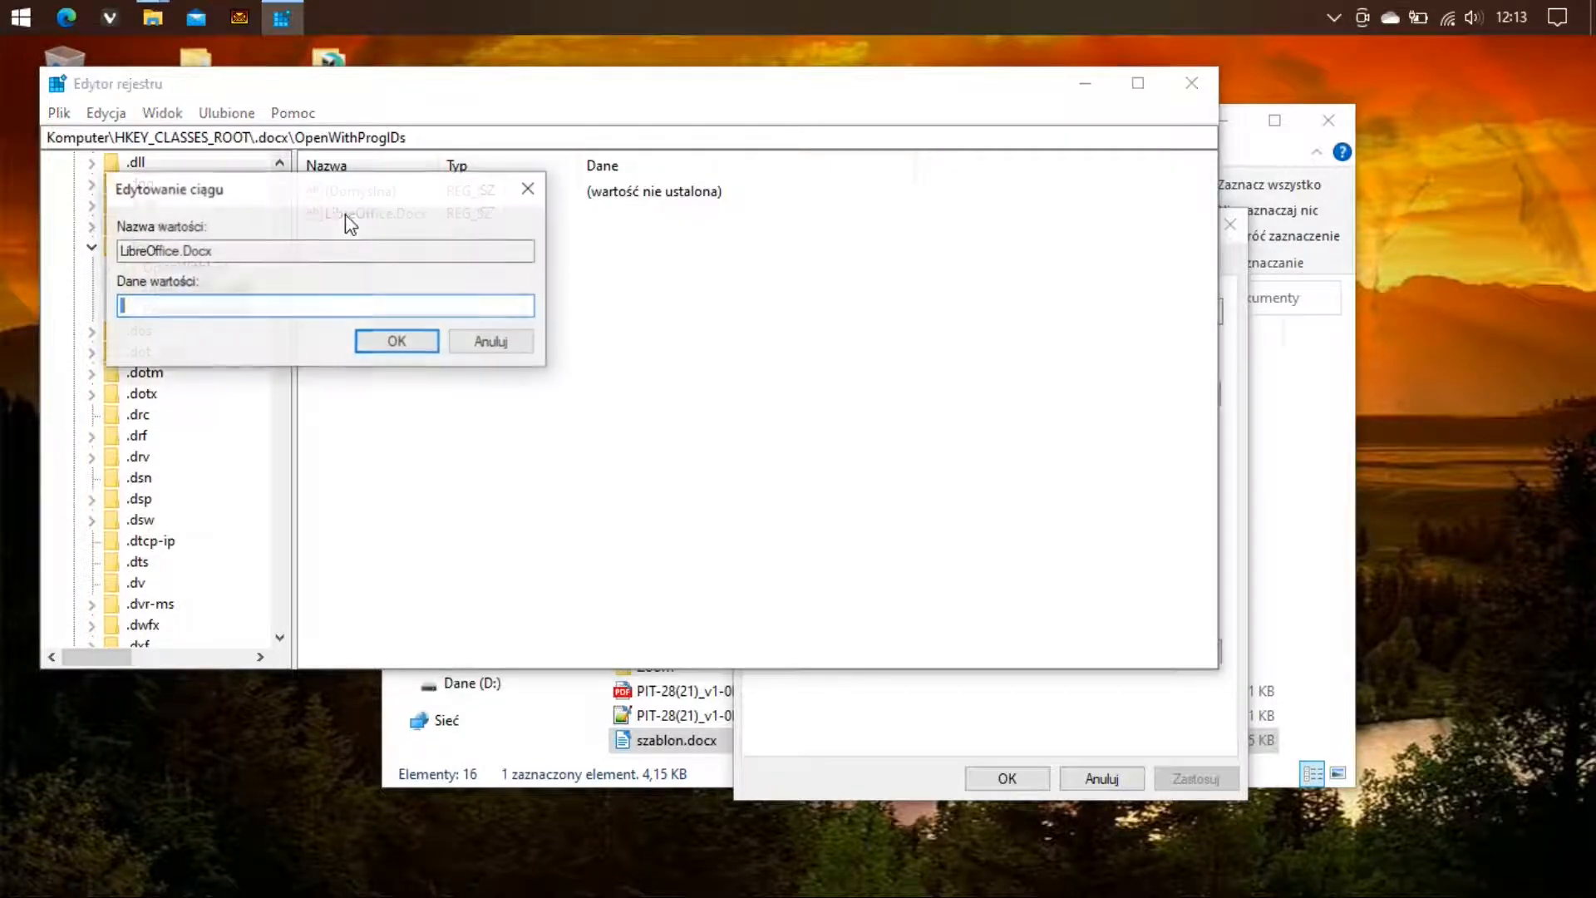
left_click_drag(324, 250, 118, 250)
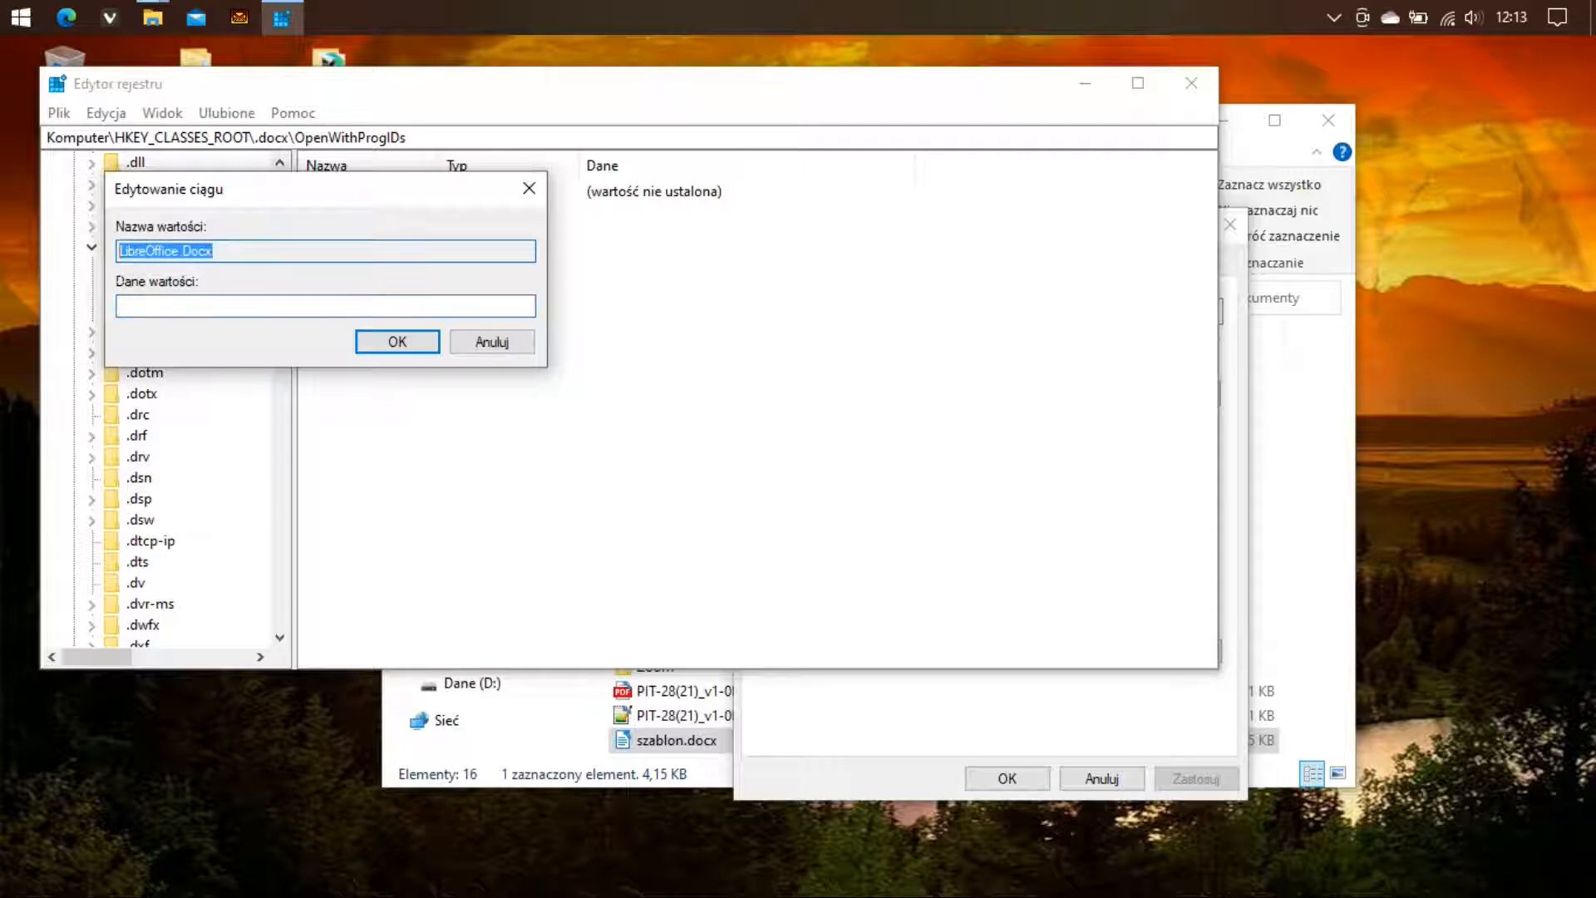
right_click(129, 256)
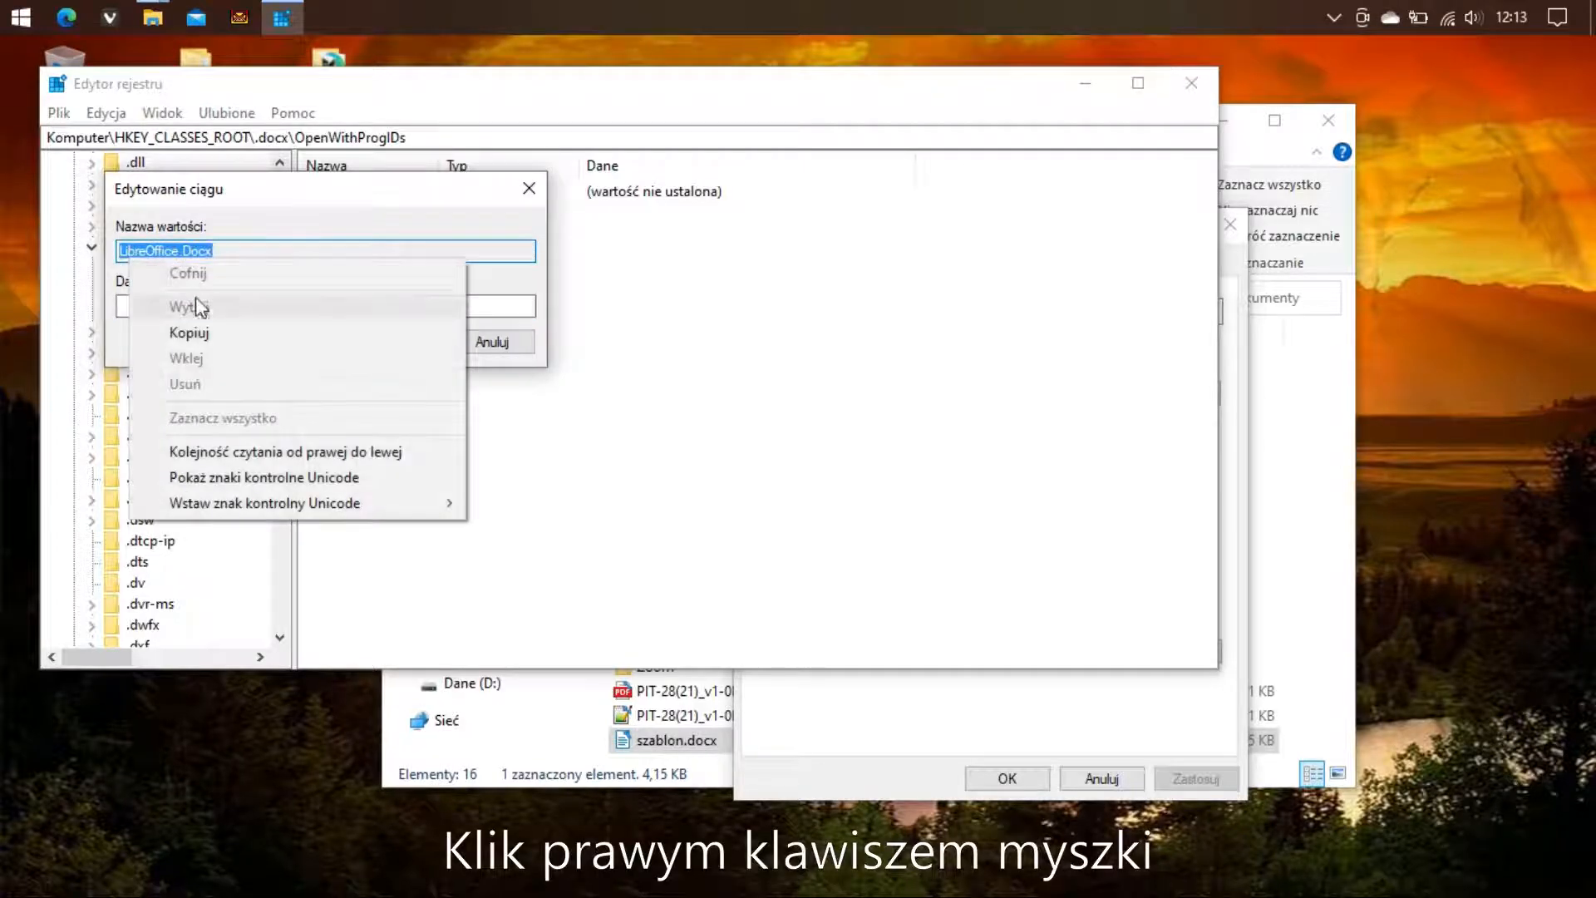
left_click(197, 332)
left_click(491, 342)
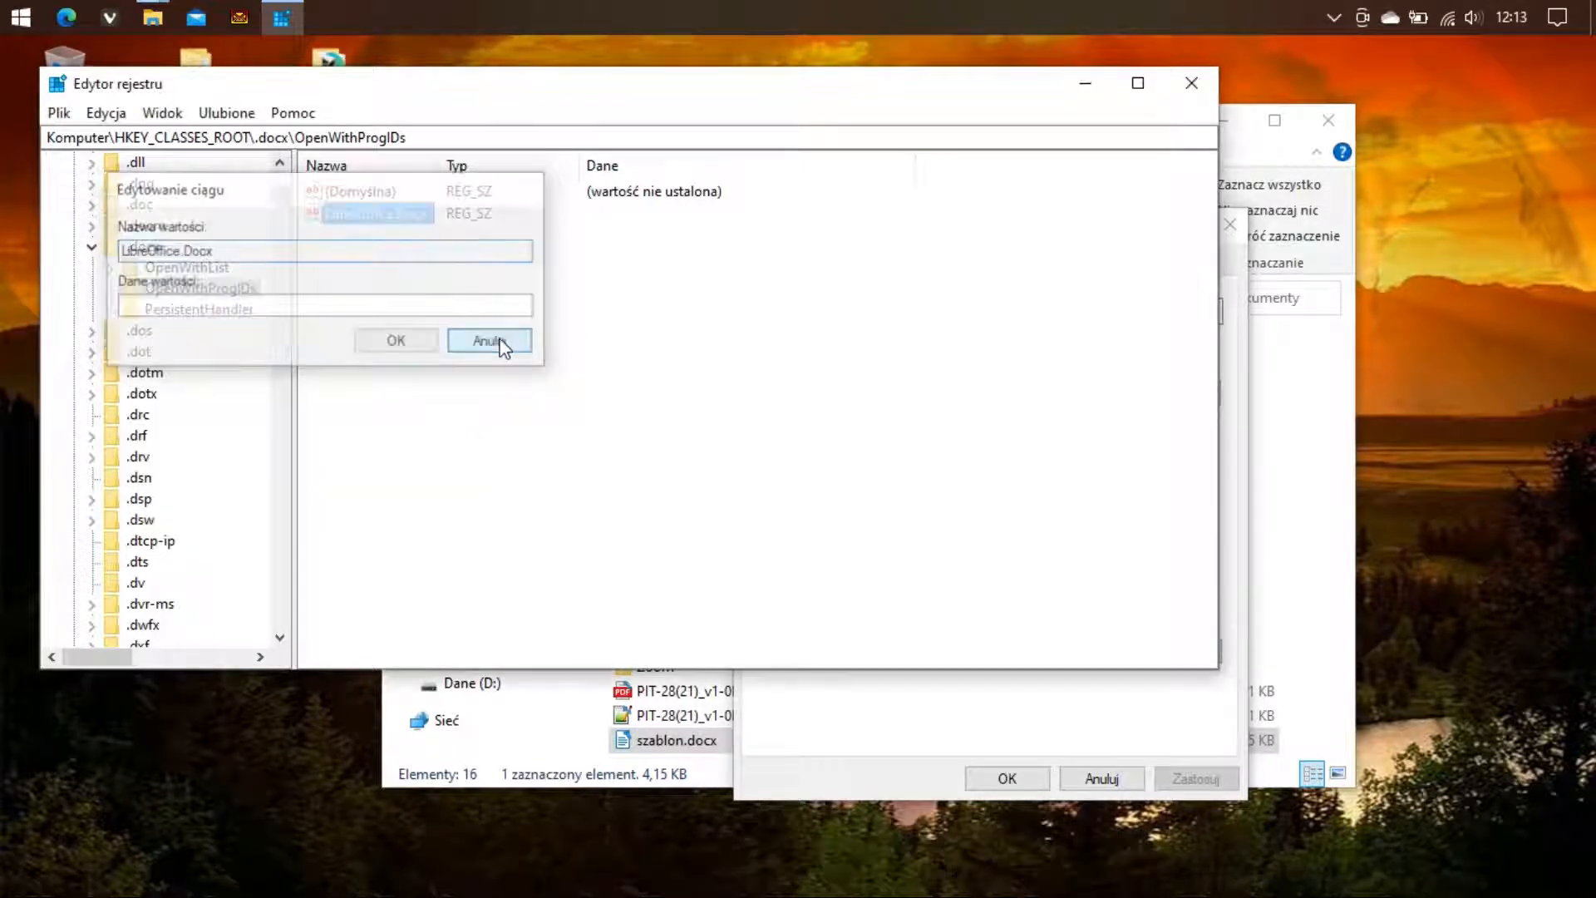
Create a new key under .docx and name it LibreOffice.Docx using the copied text
left_click(145, 249)
right_click(144, 251)
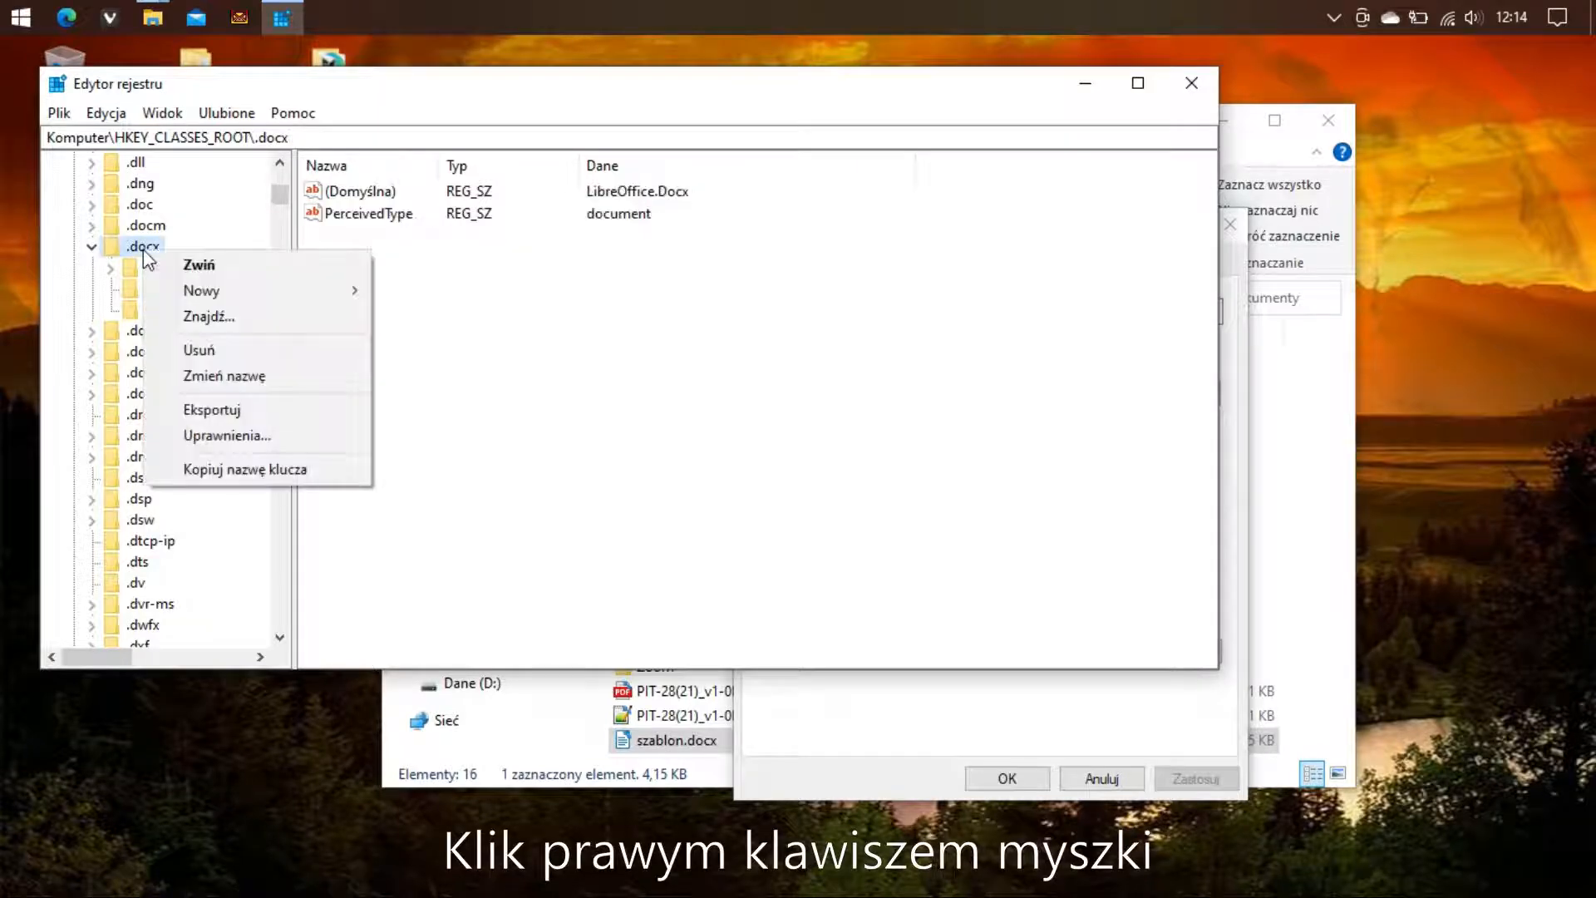
mouse_move(320, 293)
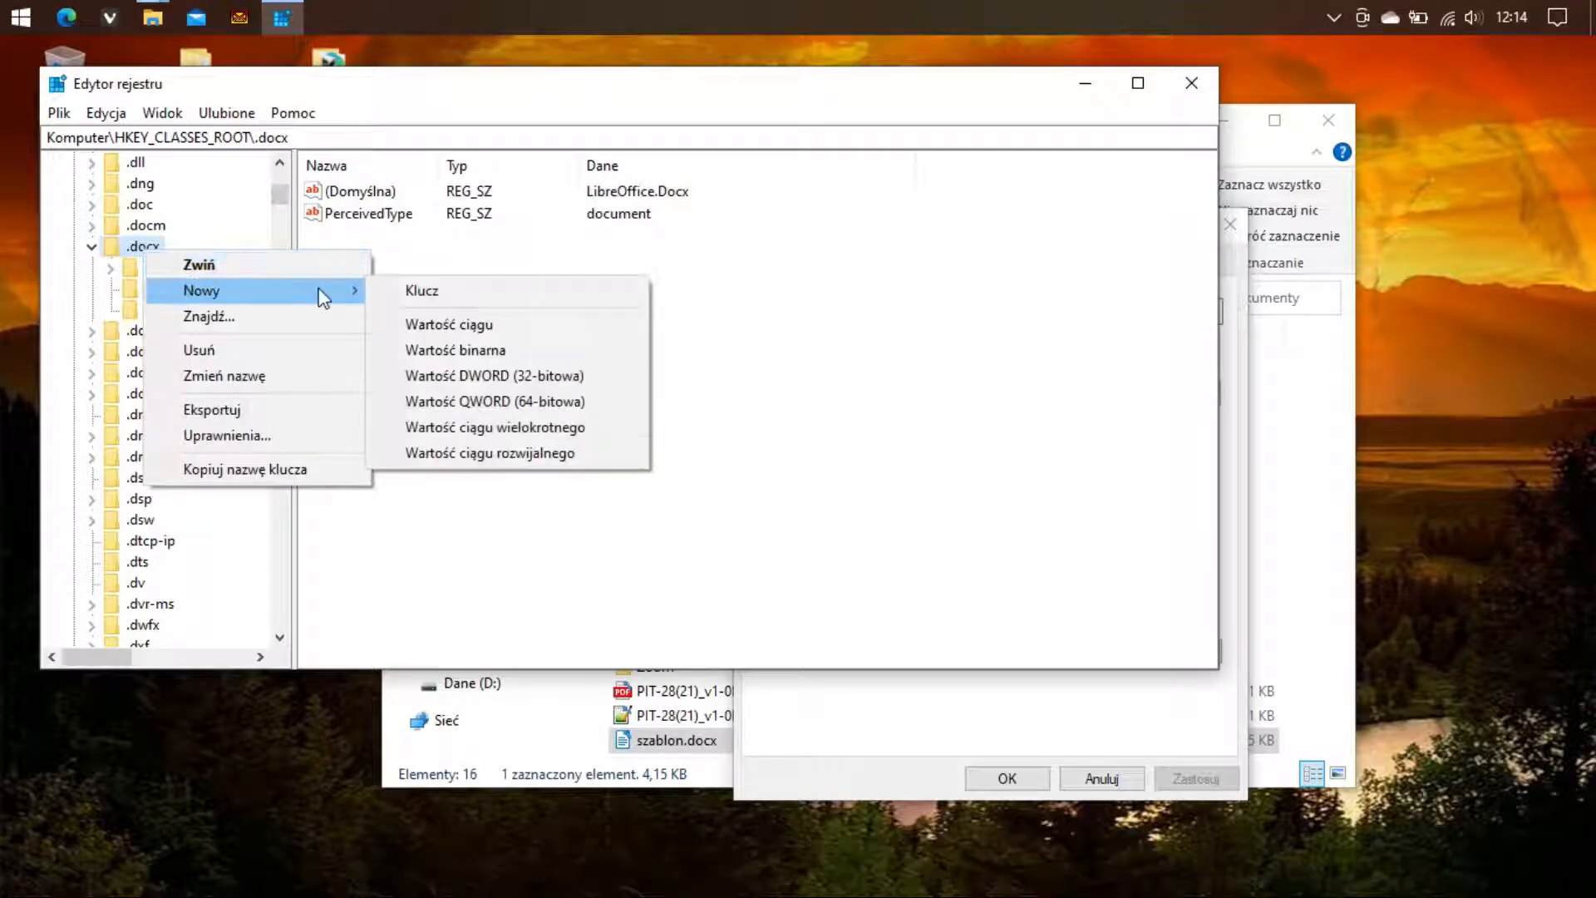
left_click(405, 291)
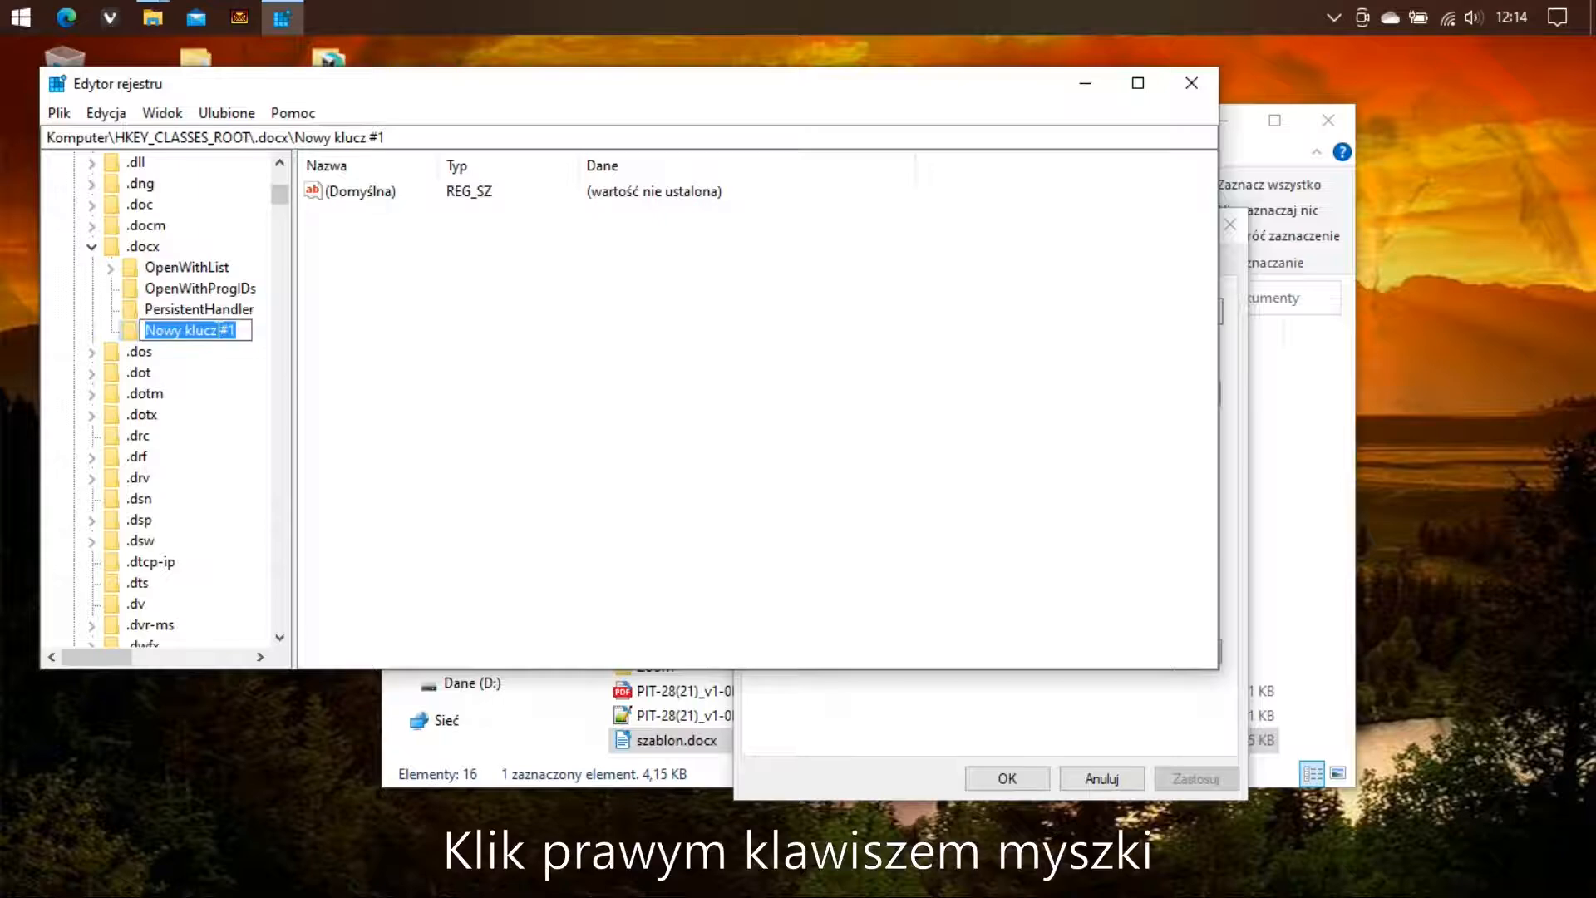
right_click(216, 330)
left_click(268, 430)
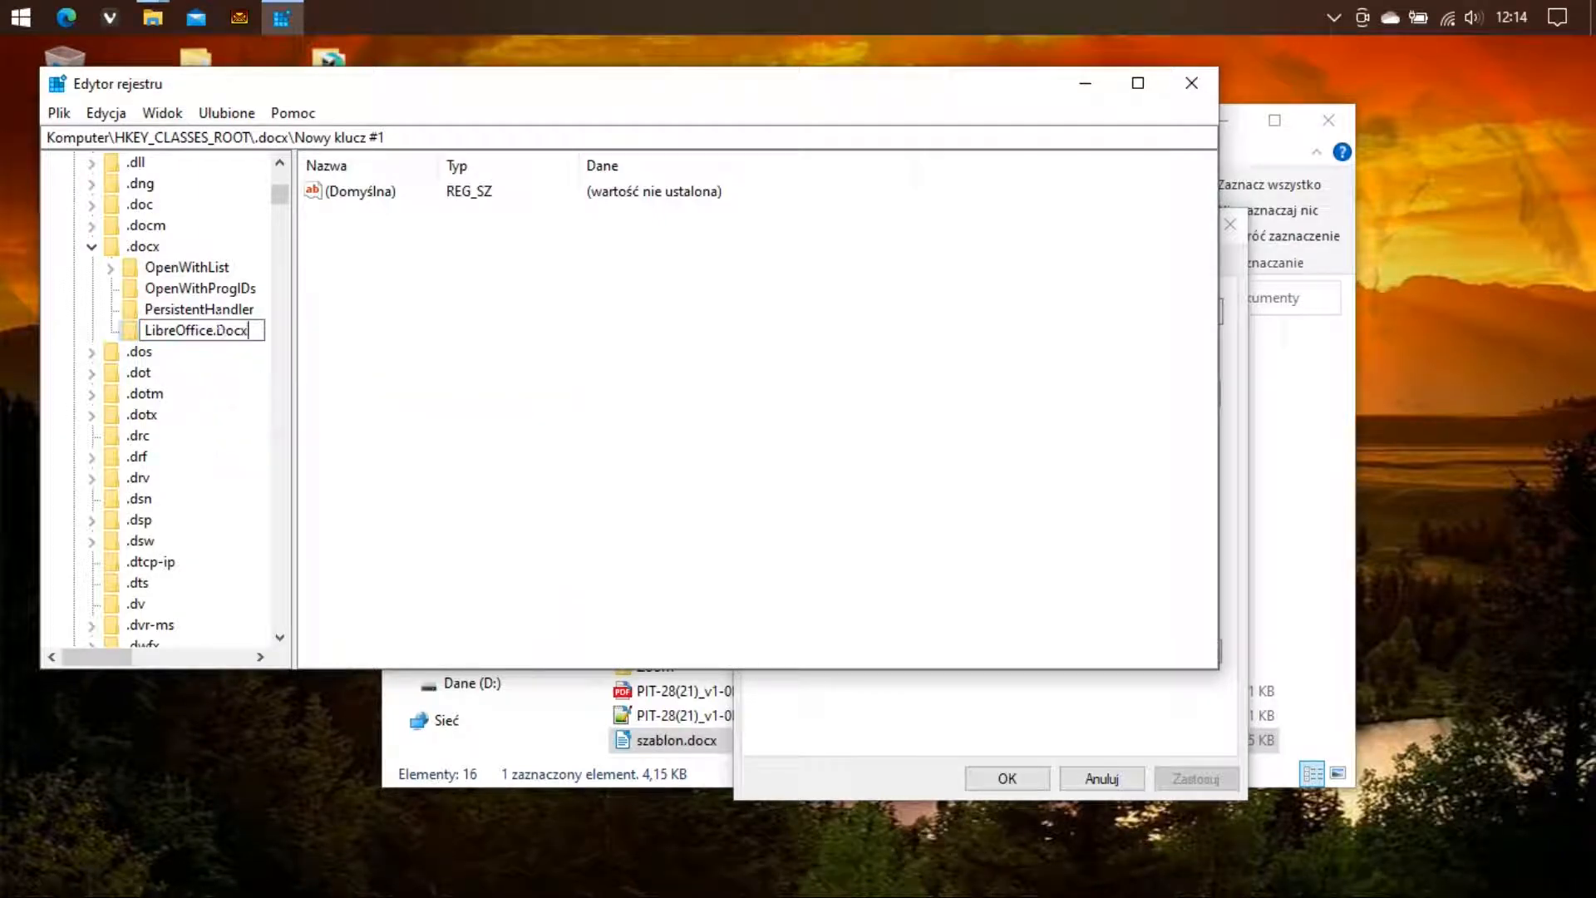
left_click(380, 338)
Create a subkey named ShellNew inside the new LibreOffice.Docx key
right_click(183, 329)
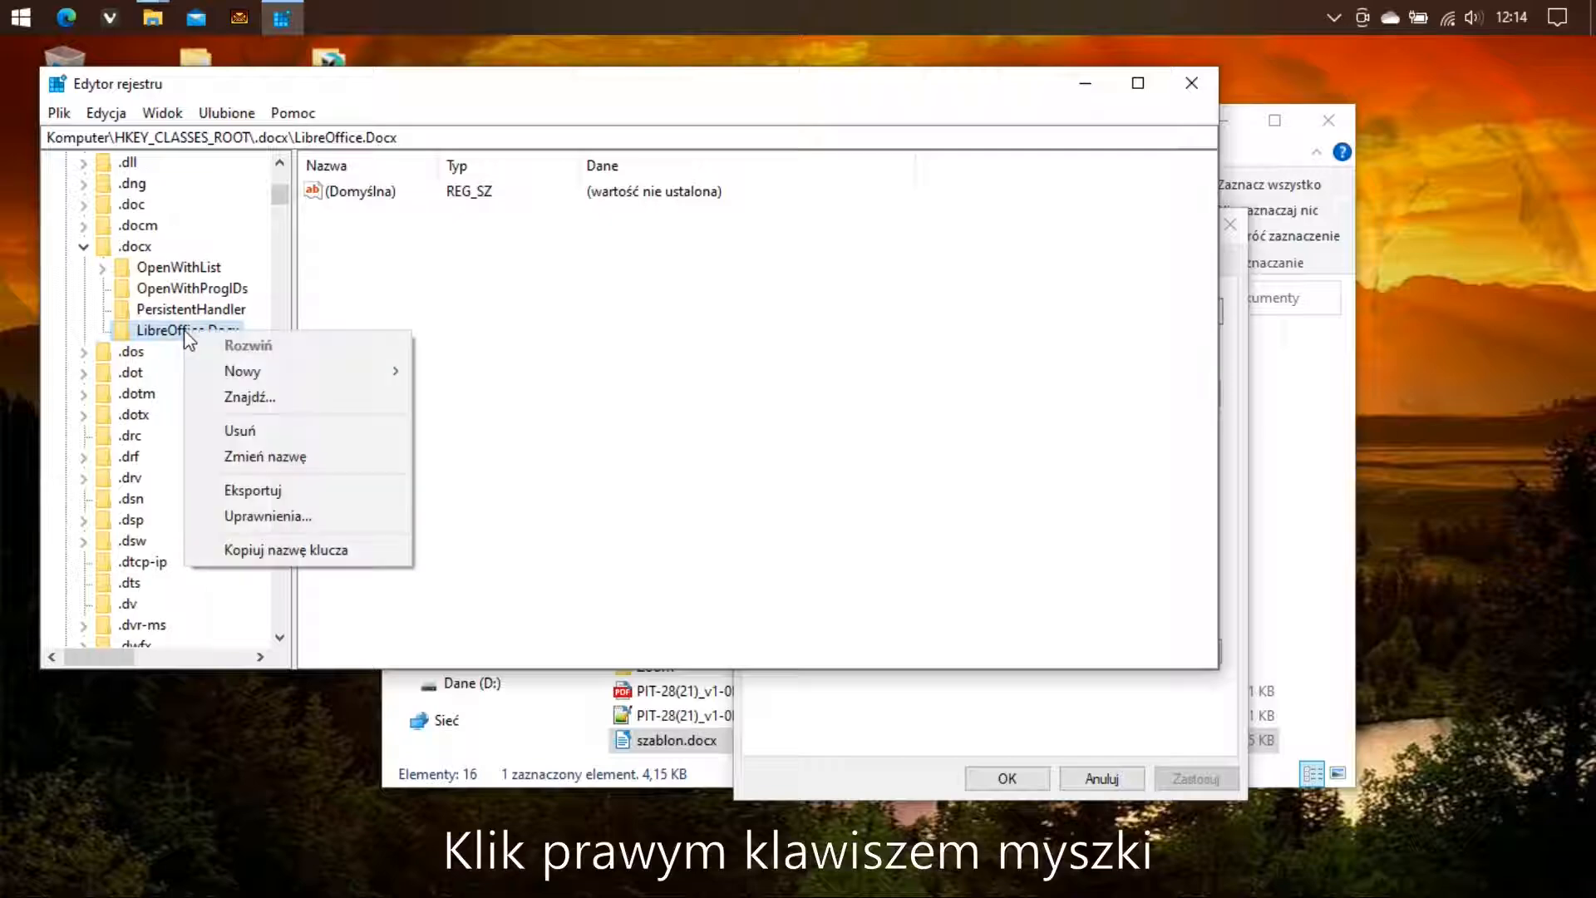
mouse_move(237, 372)
left_click(533, 374)
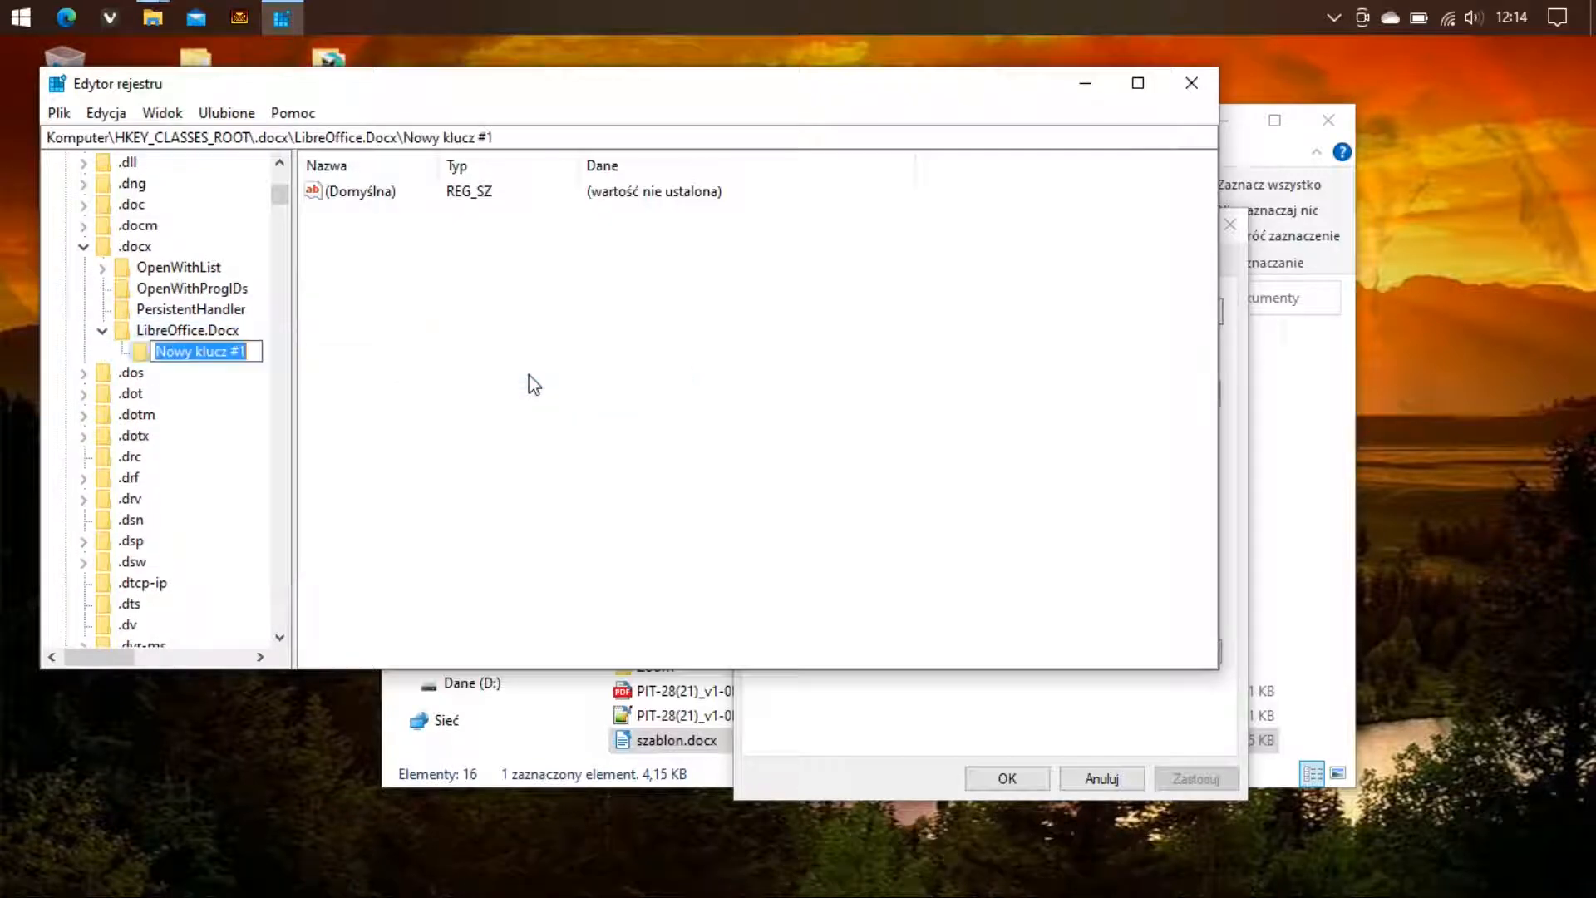
type("Shel")
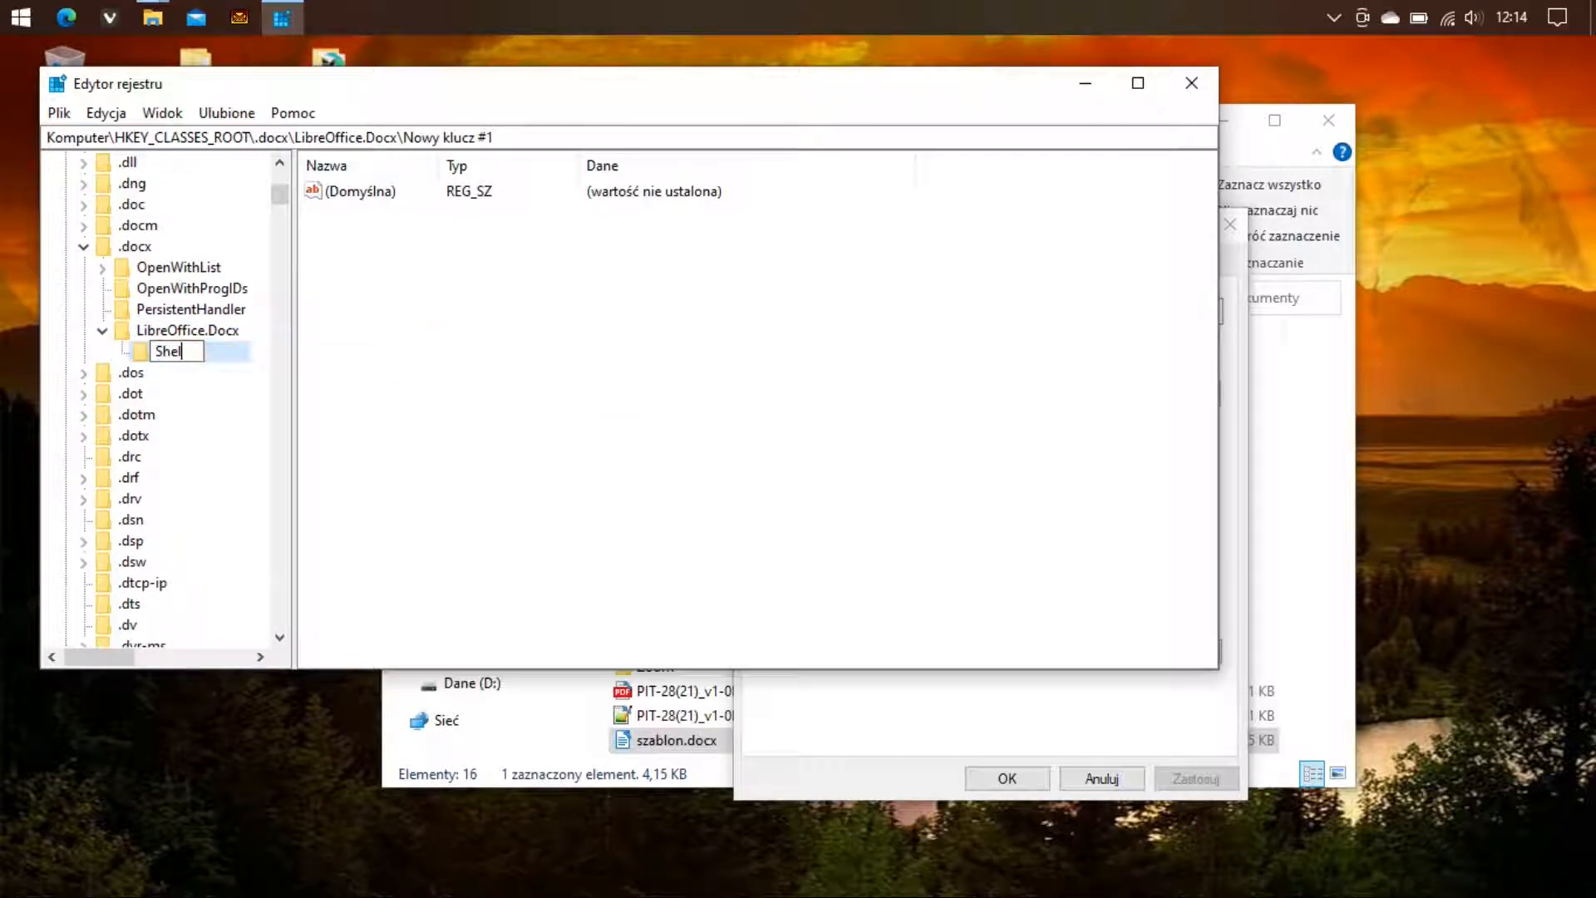
type("lNew")
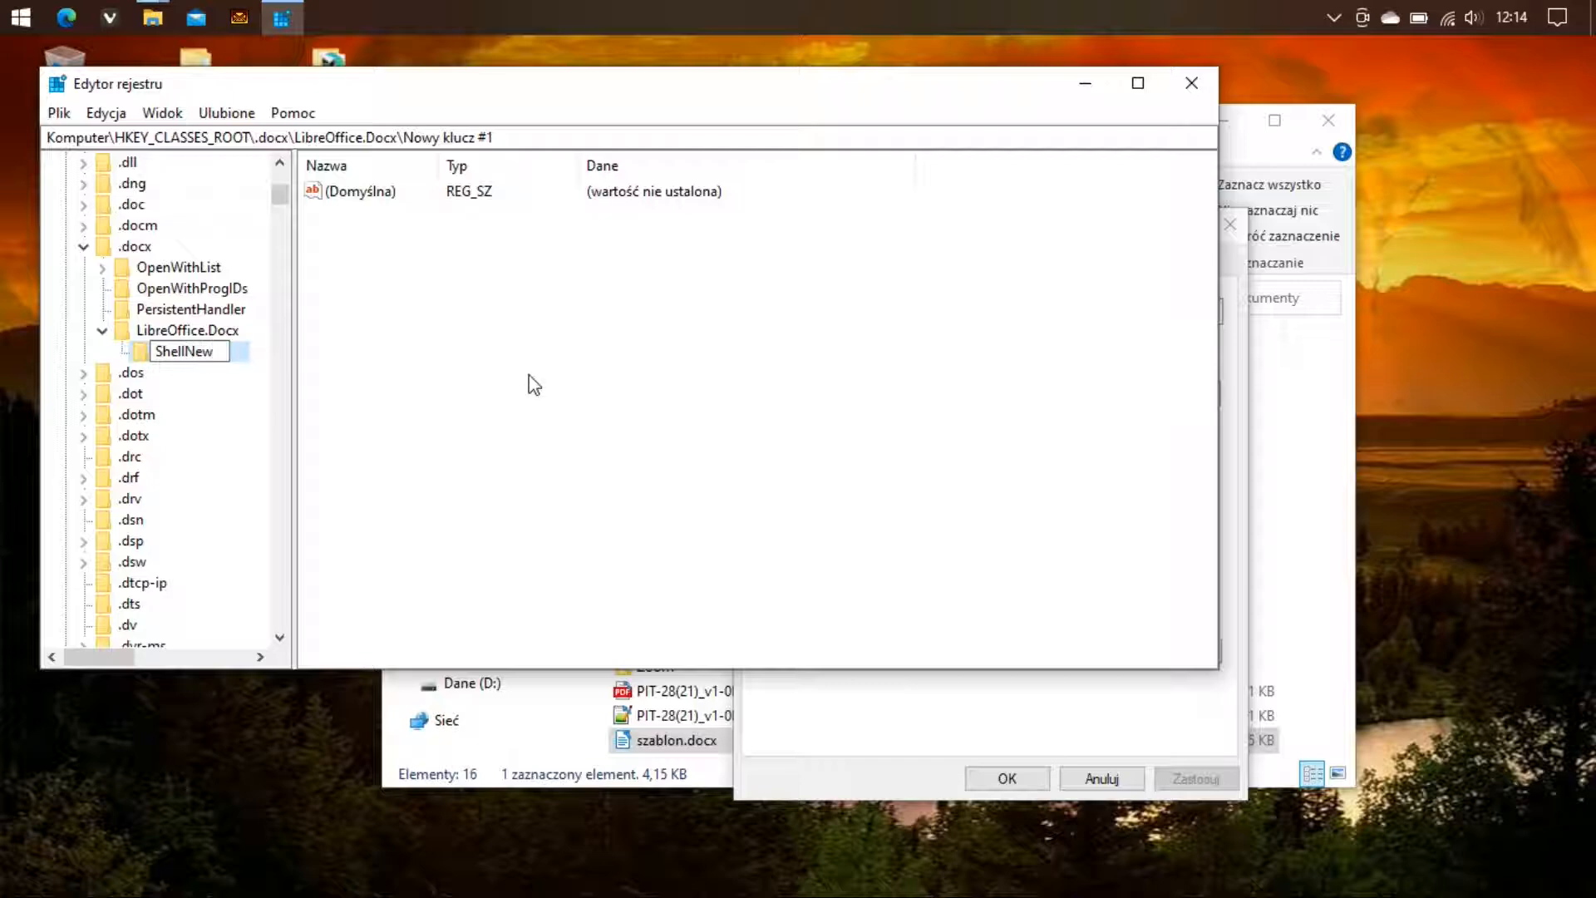
key("Return")
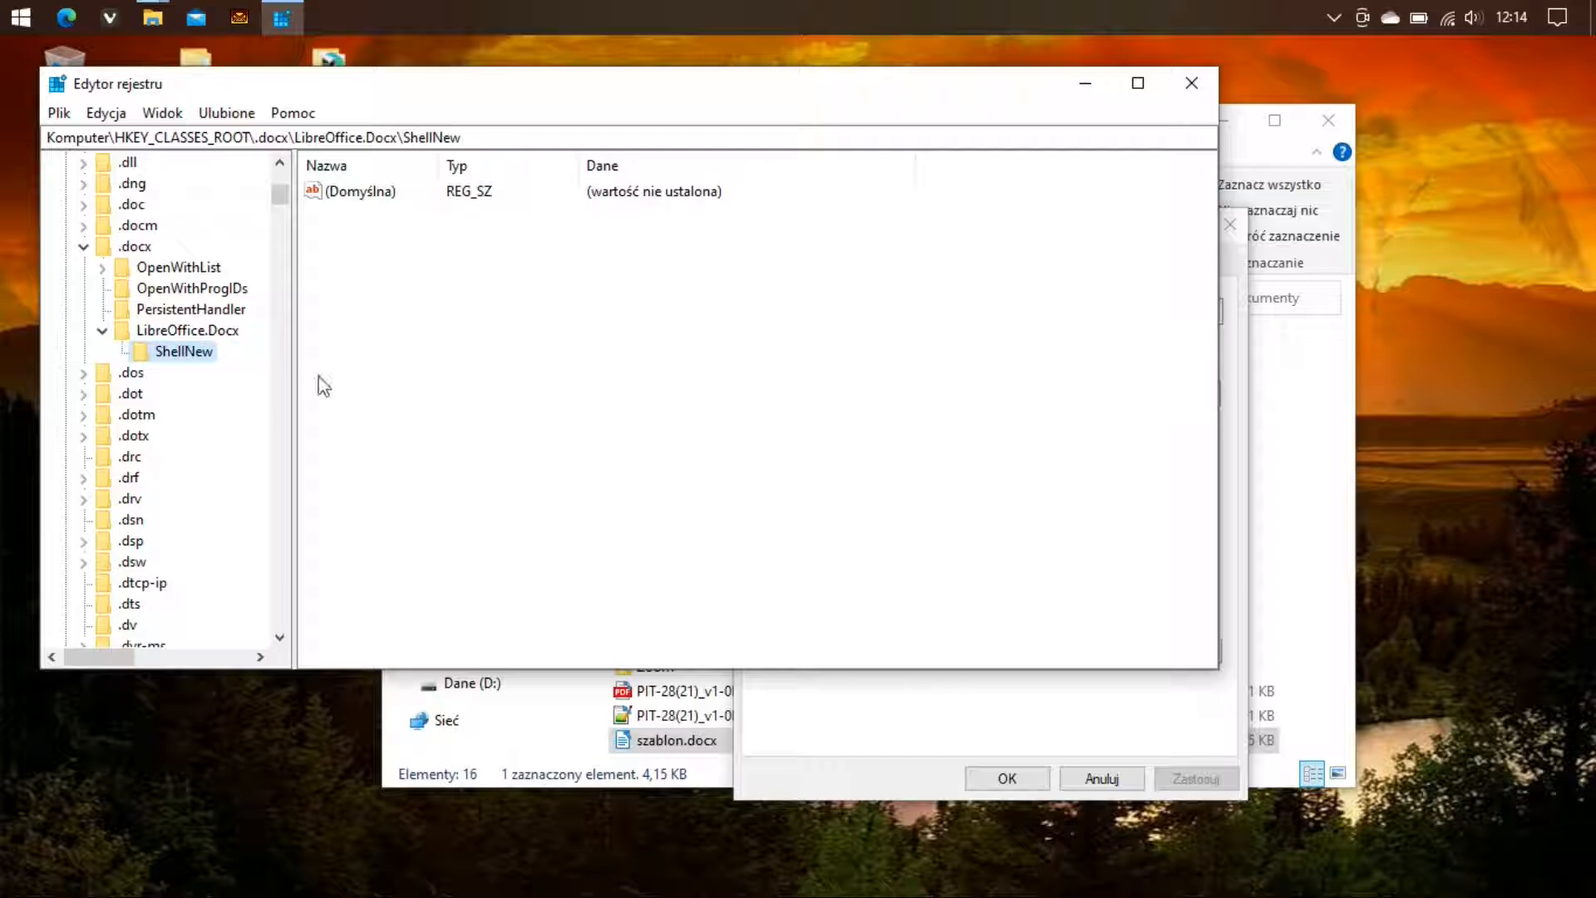
Add a string value named FileName to the ShellNew key
right_click(200, 350)
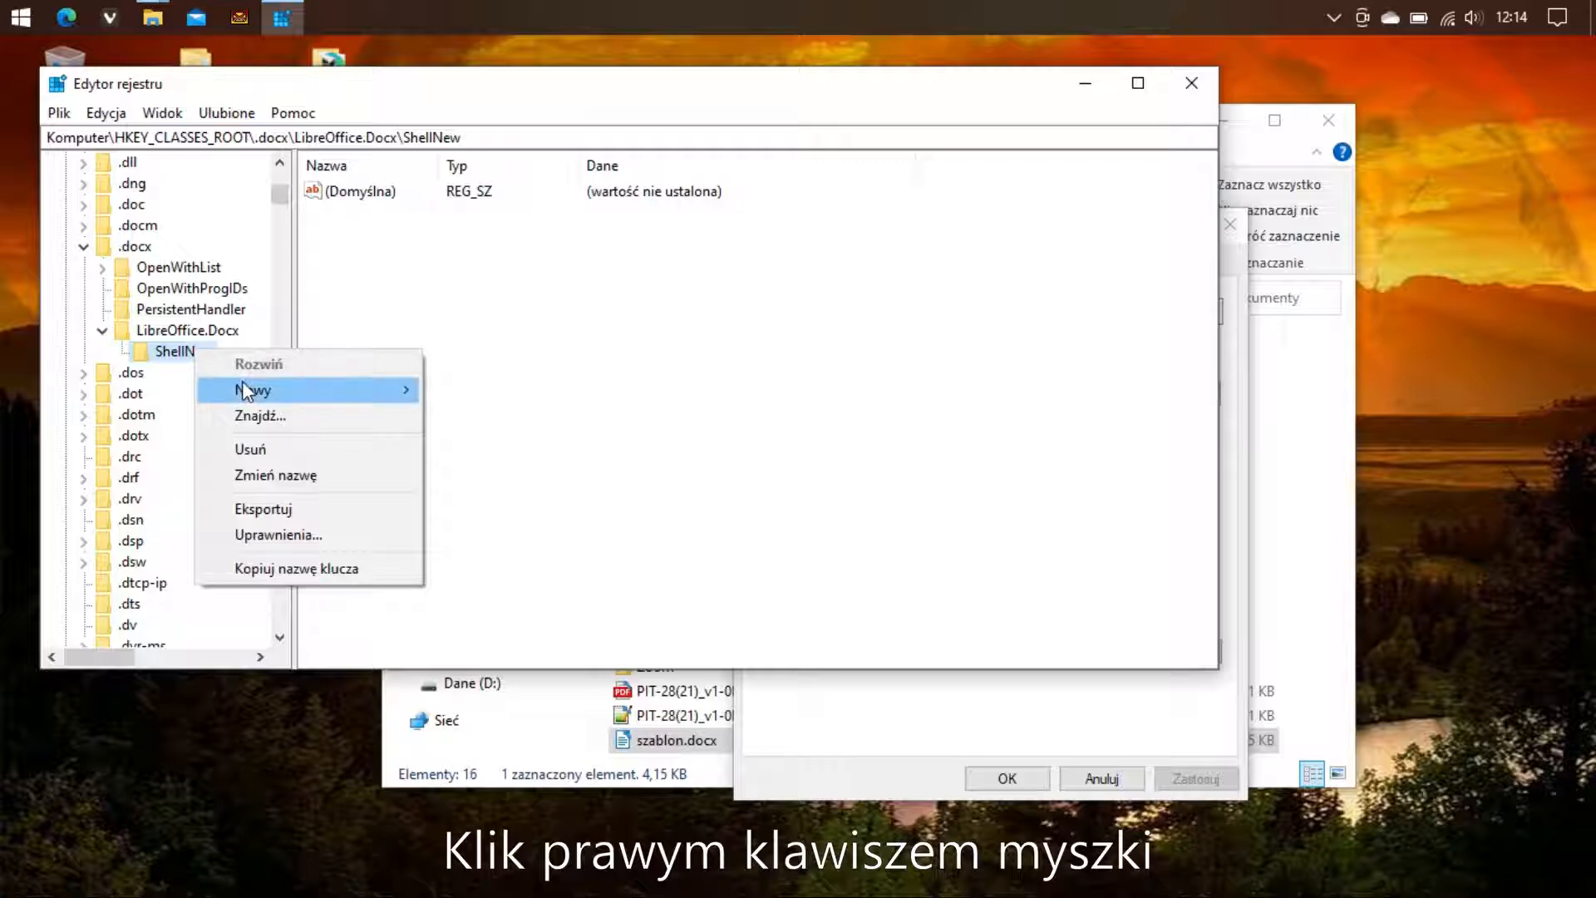
mouse_move(242, 388)
left_click(499, 422)
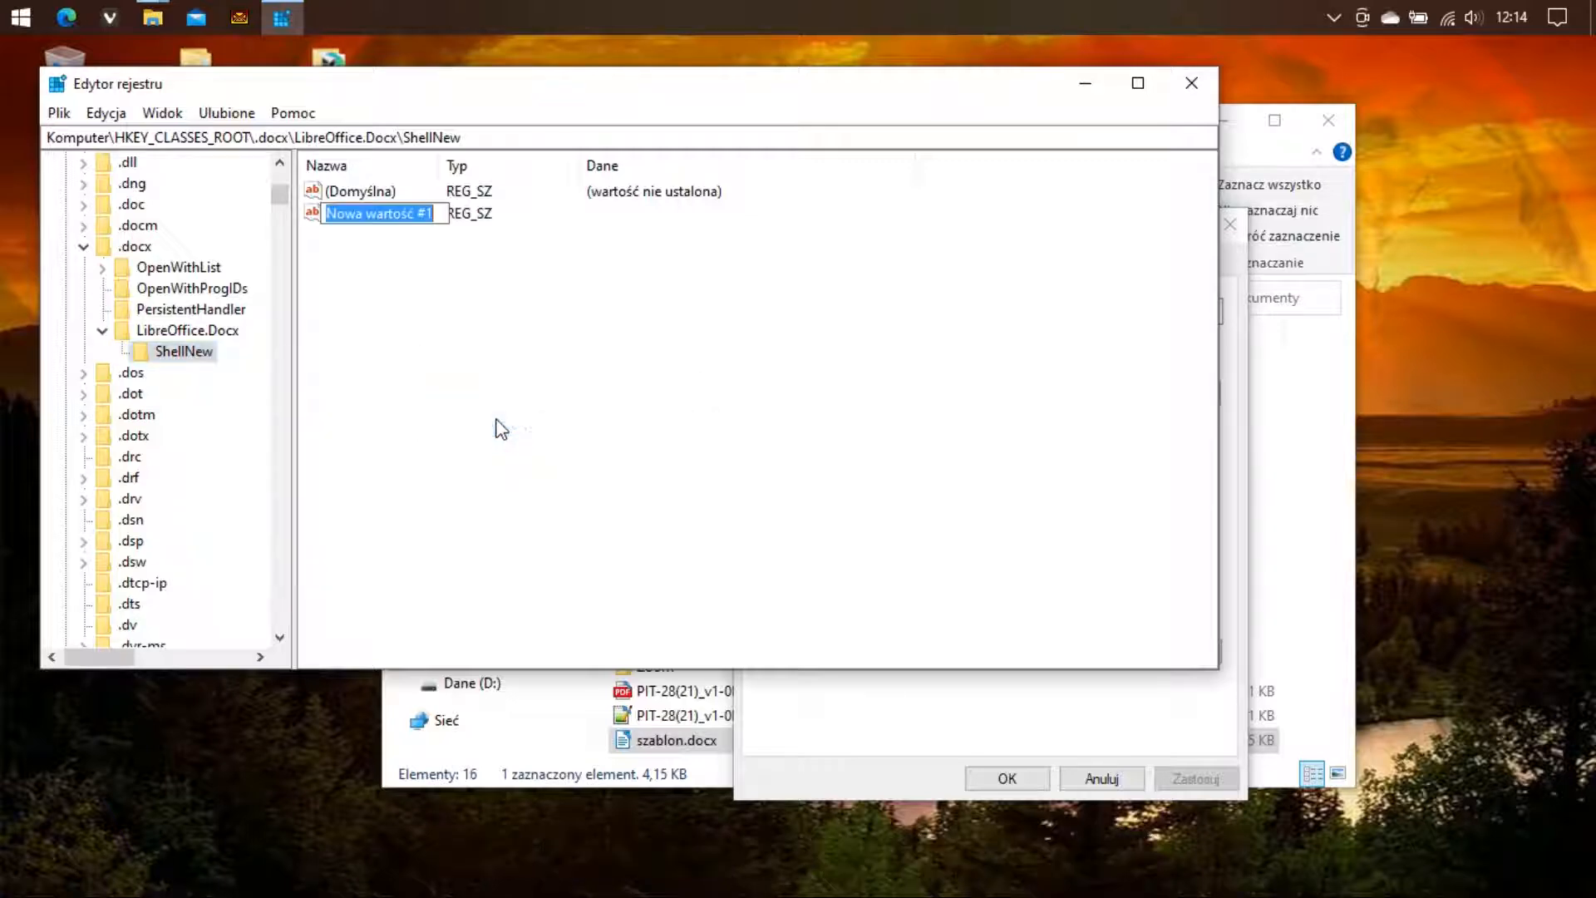
type("FileName")
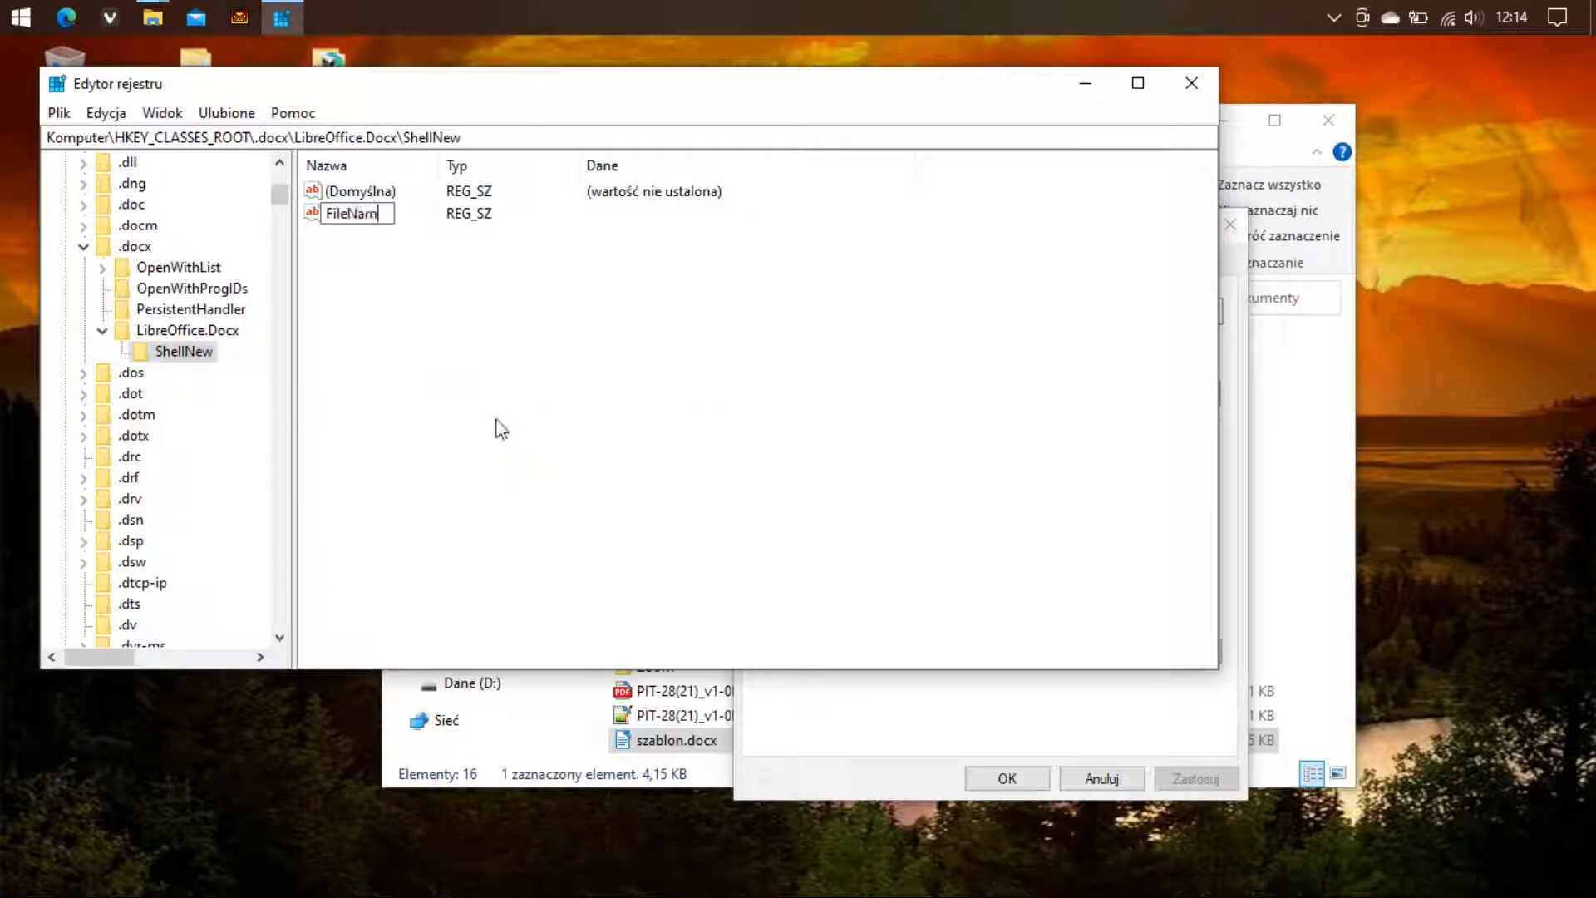
key("Return")
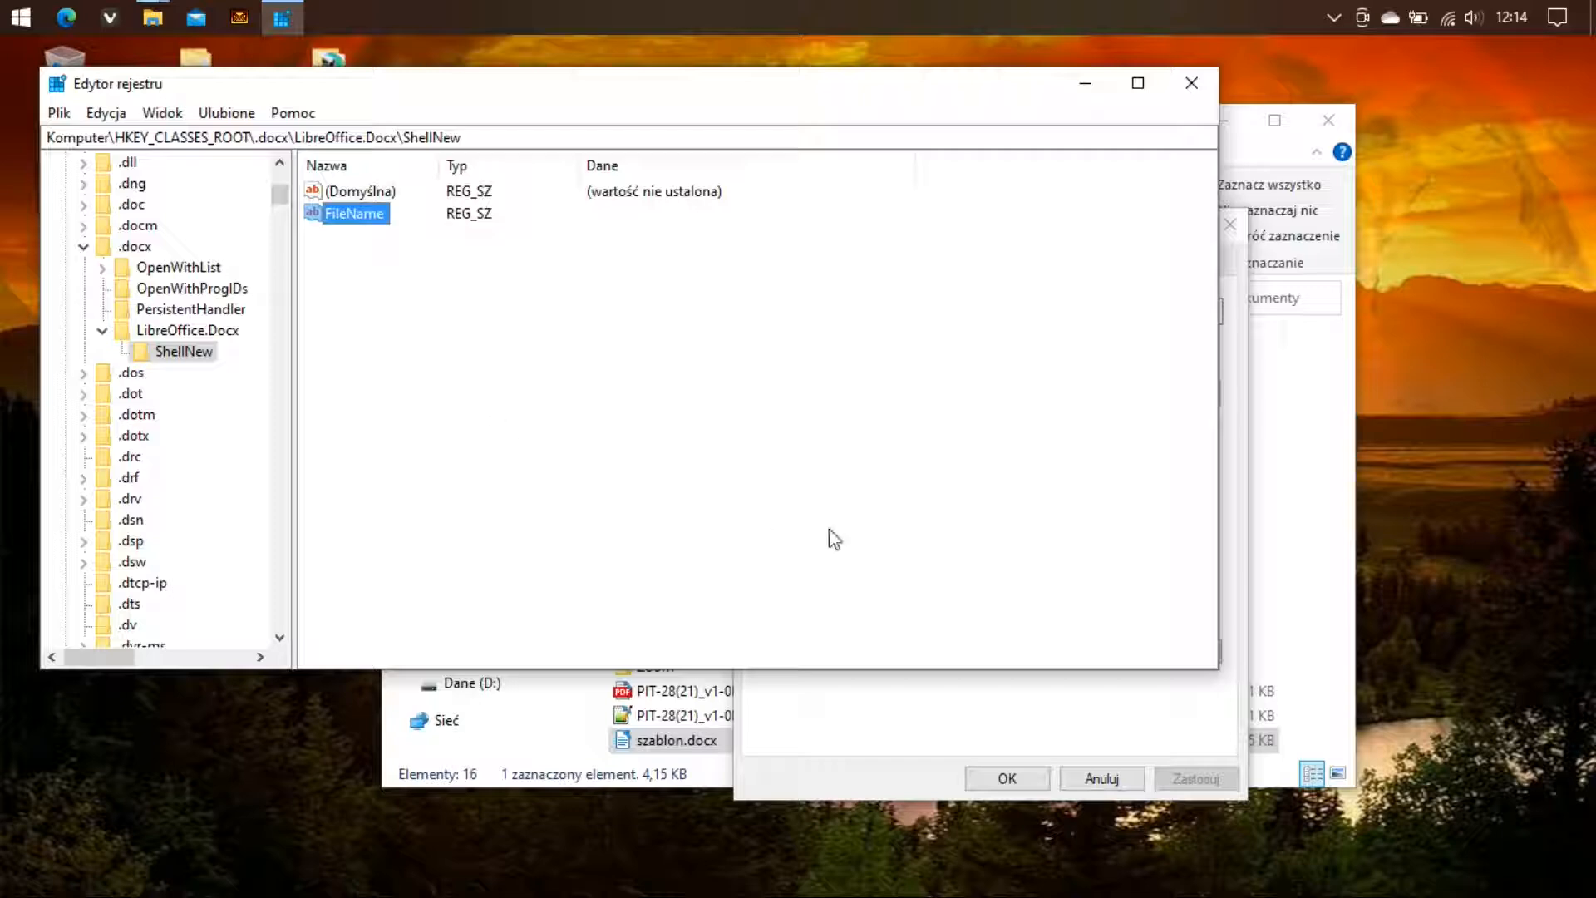
Copy the folder location of szablon.docx from its file properties
left_click(952, 706)
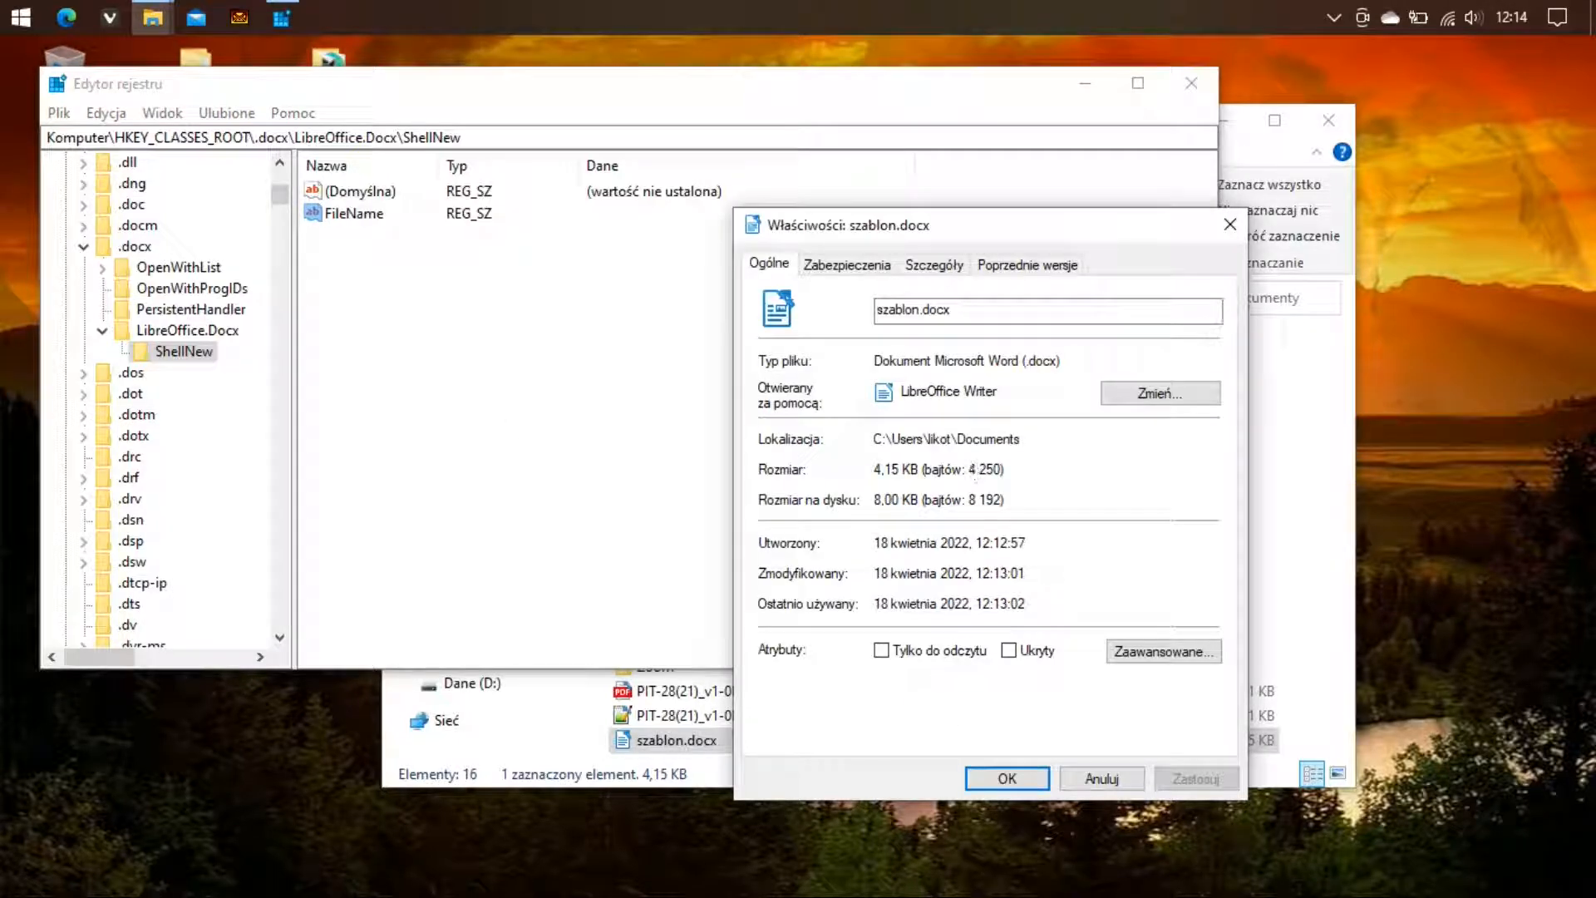
left_click_drag(1021, 439, 880, 458)
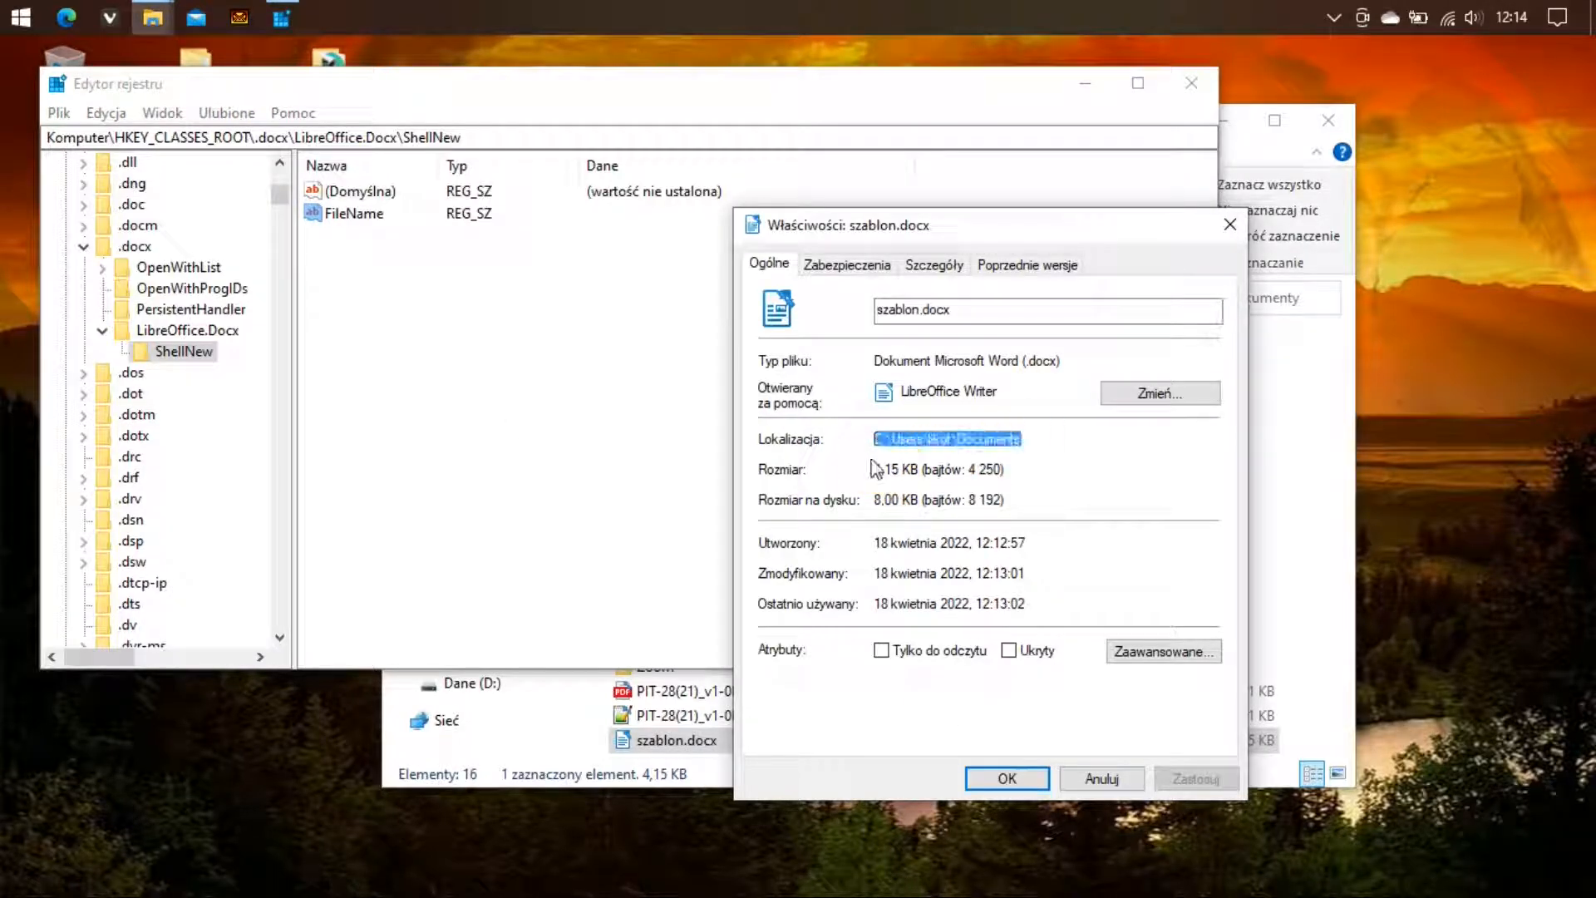
right_click(894, 439)
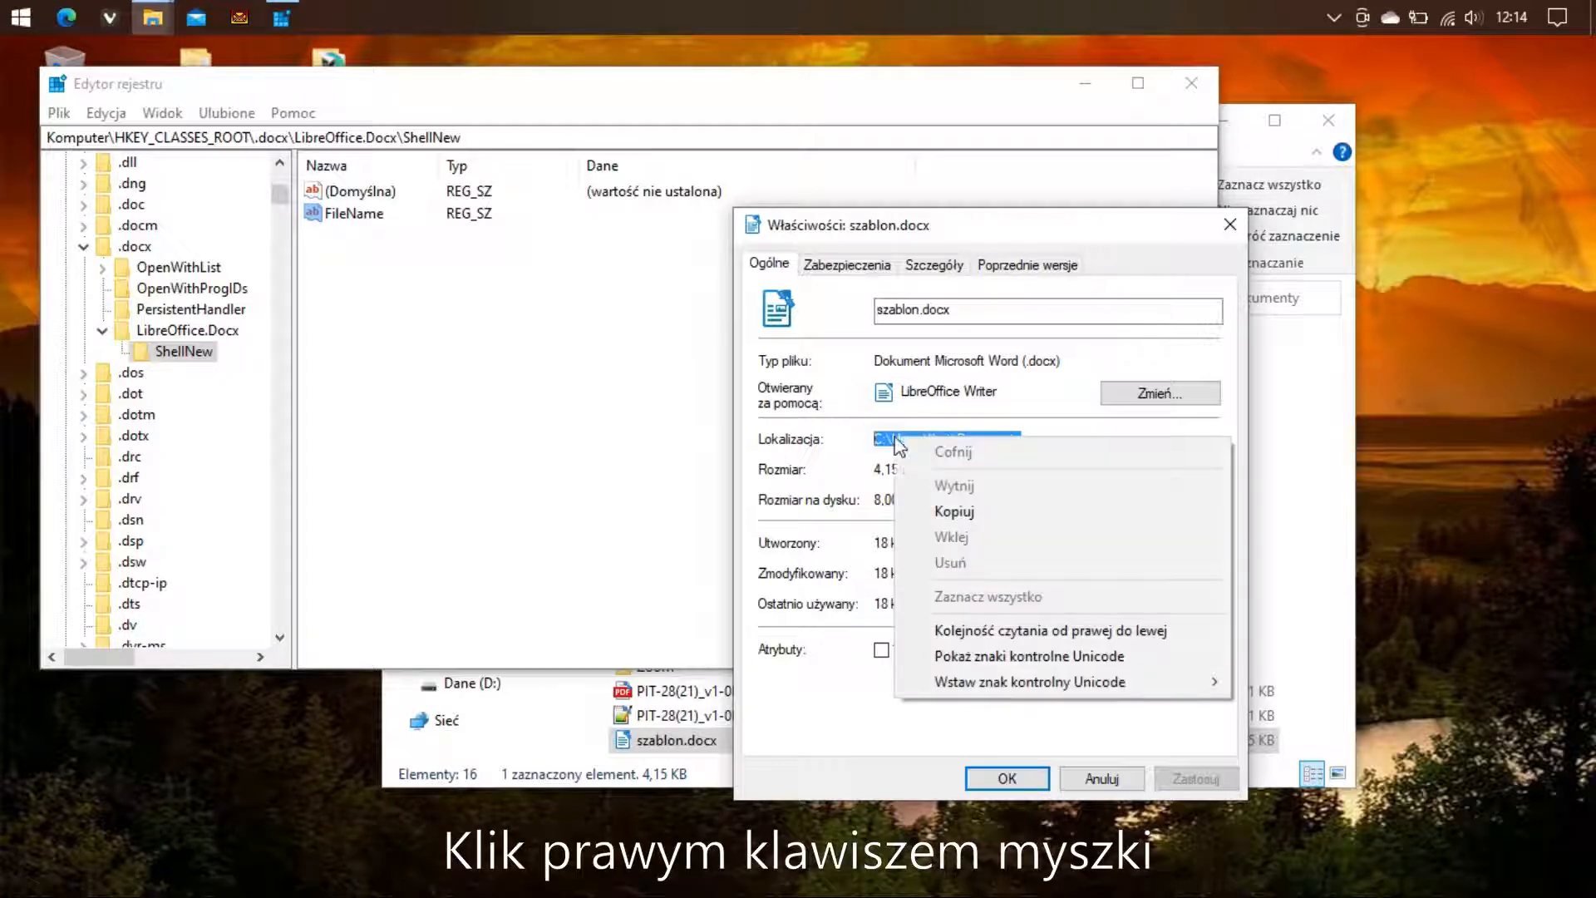
left_click(953, 511)
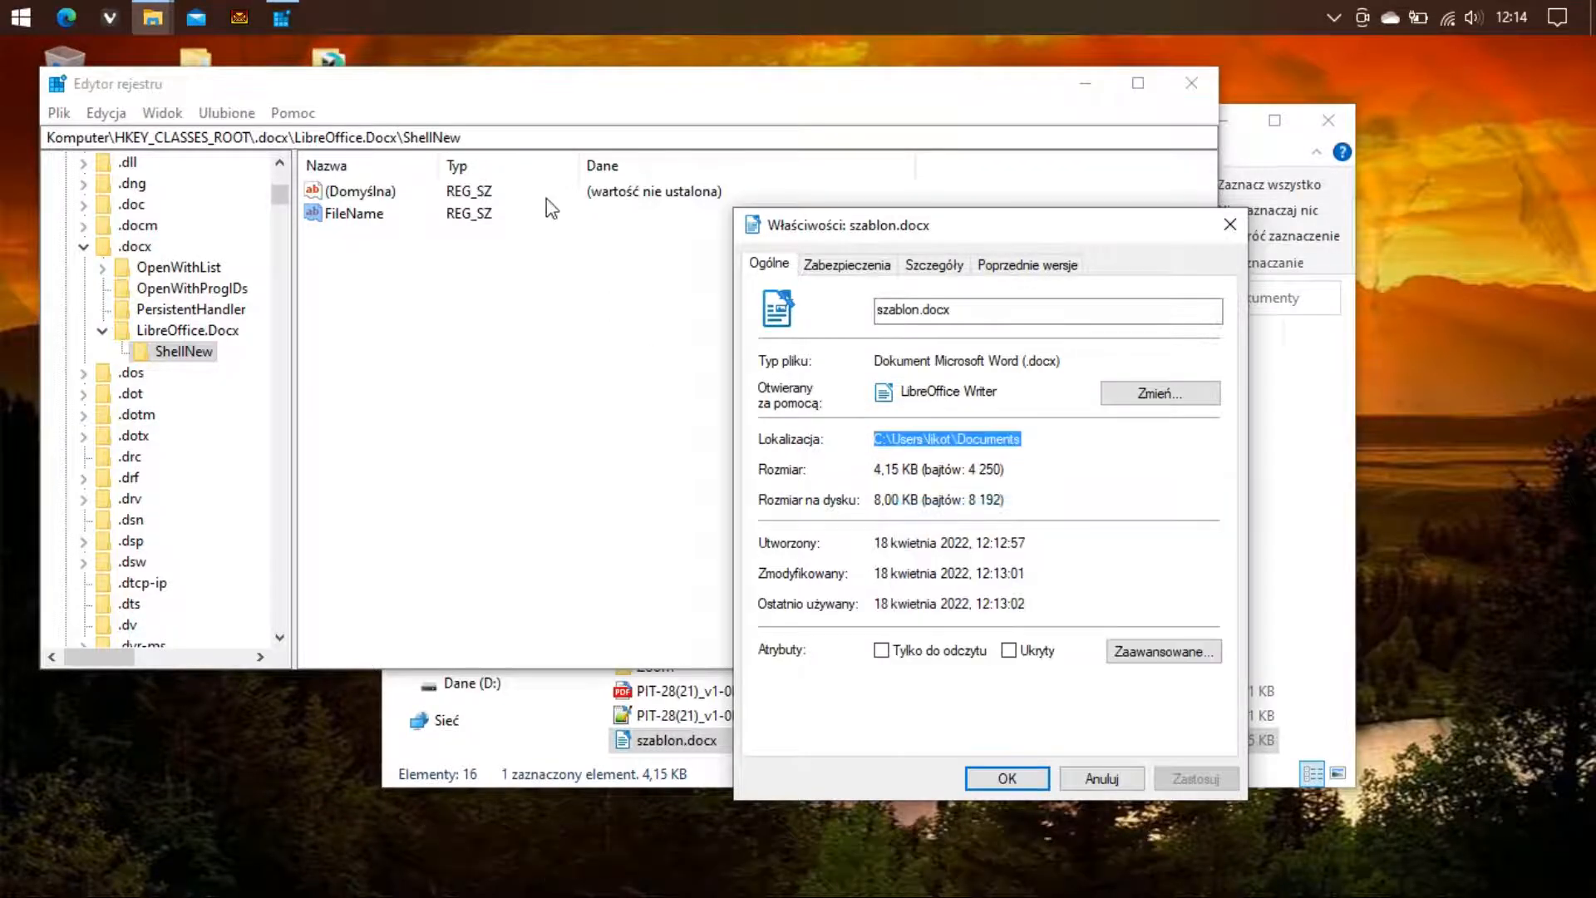
Set the FileName value's data to the copied Documents folder path followed by \szablon.docx
left_click(362, 218)
double_click(334, 218)
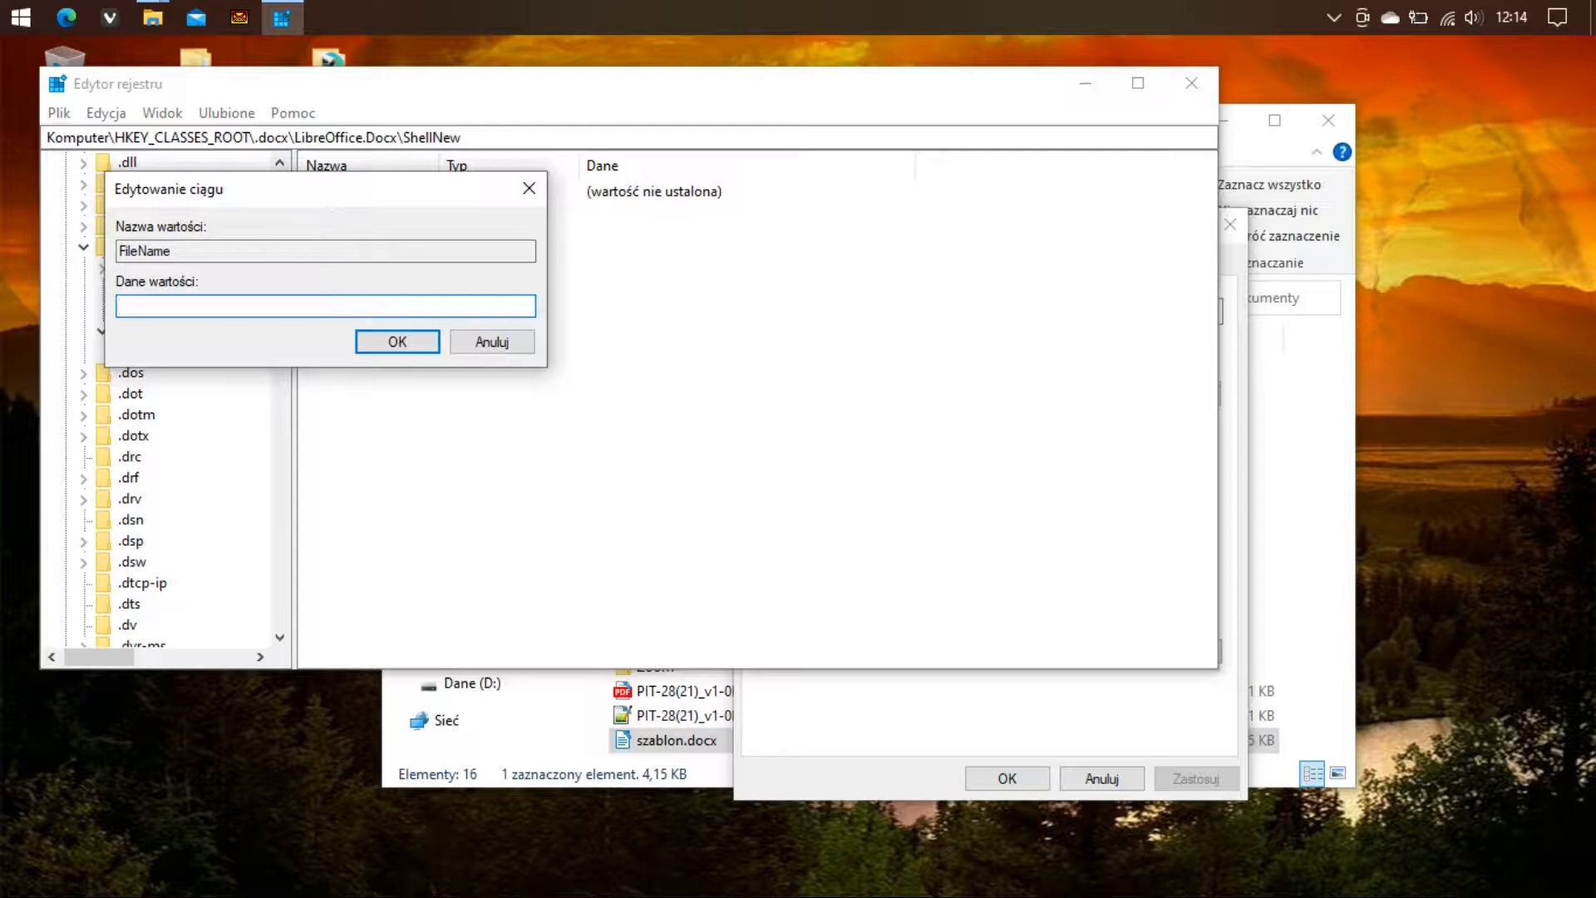
right_click(254, 306)
left_click(313, 406)
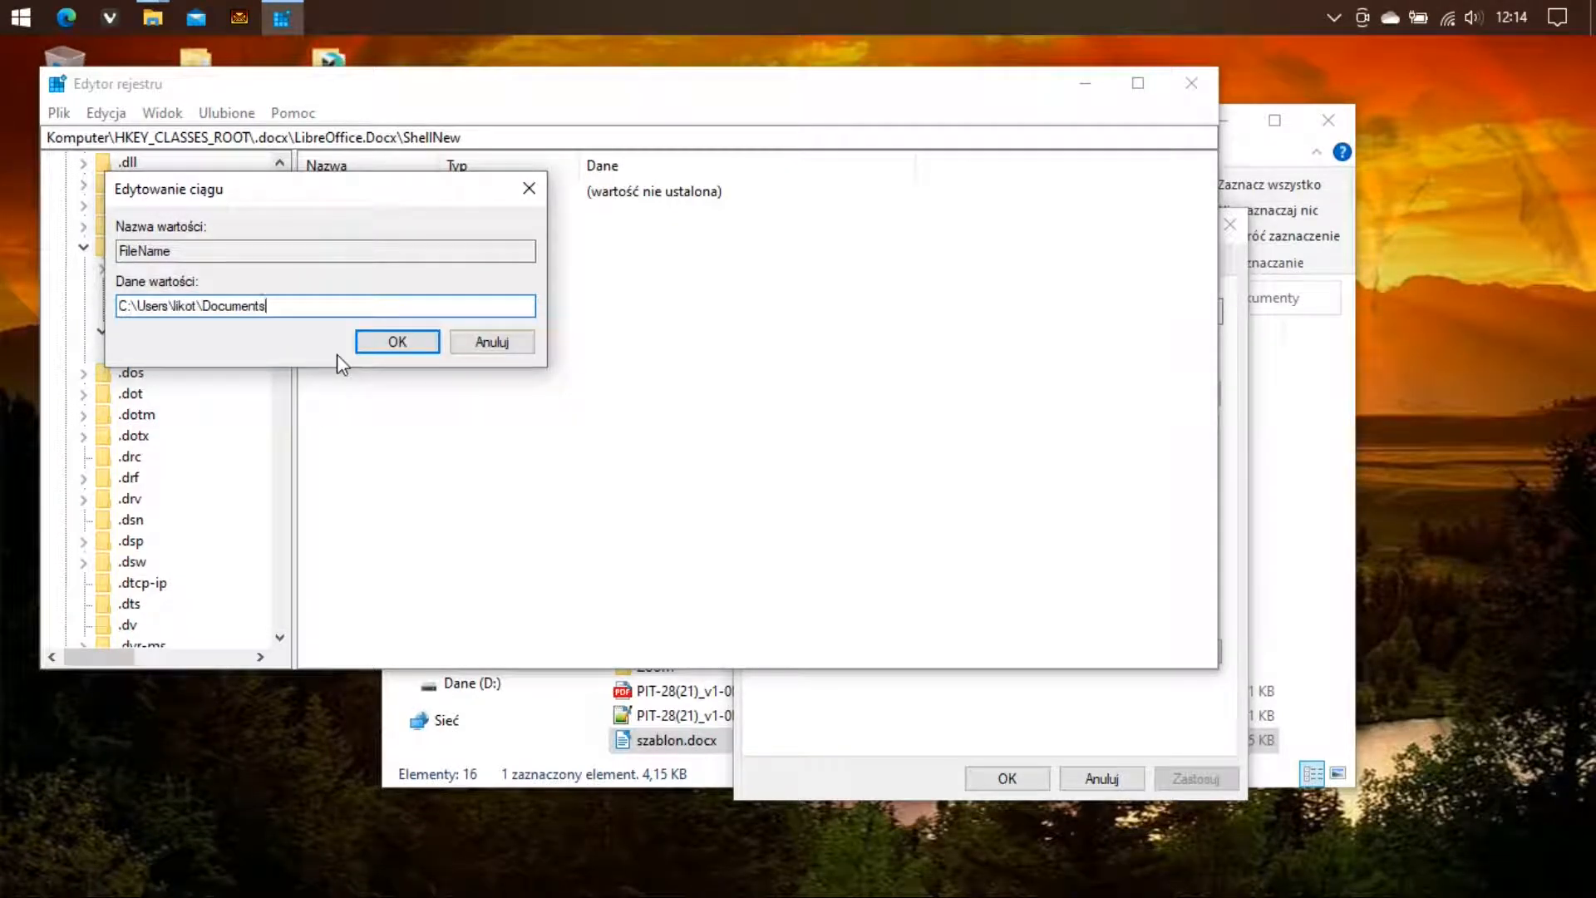
type("\\szablon.docx")
left_click(380, 351)
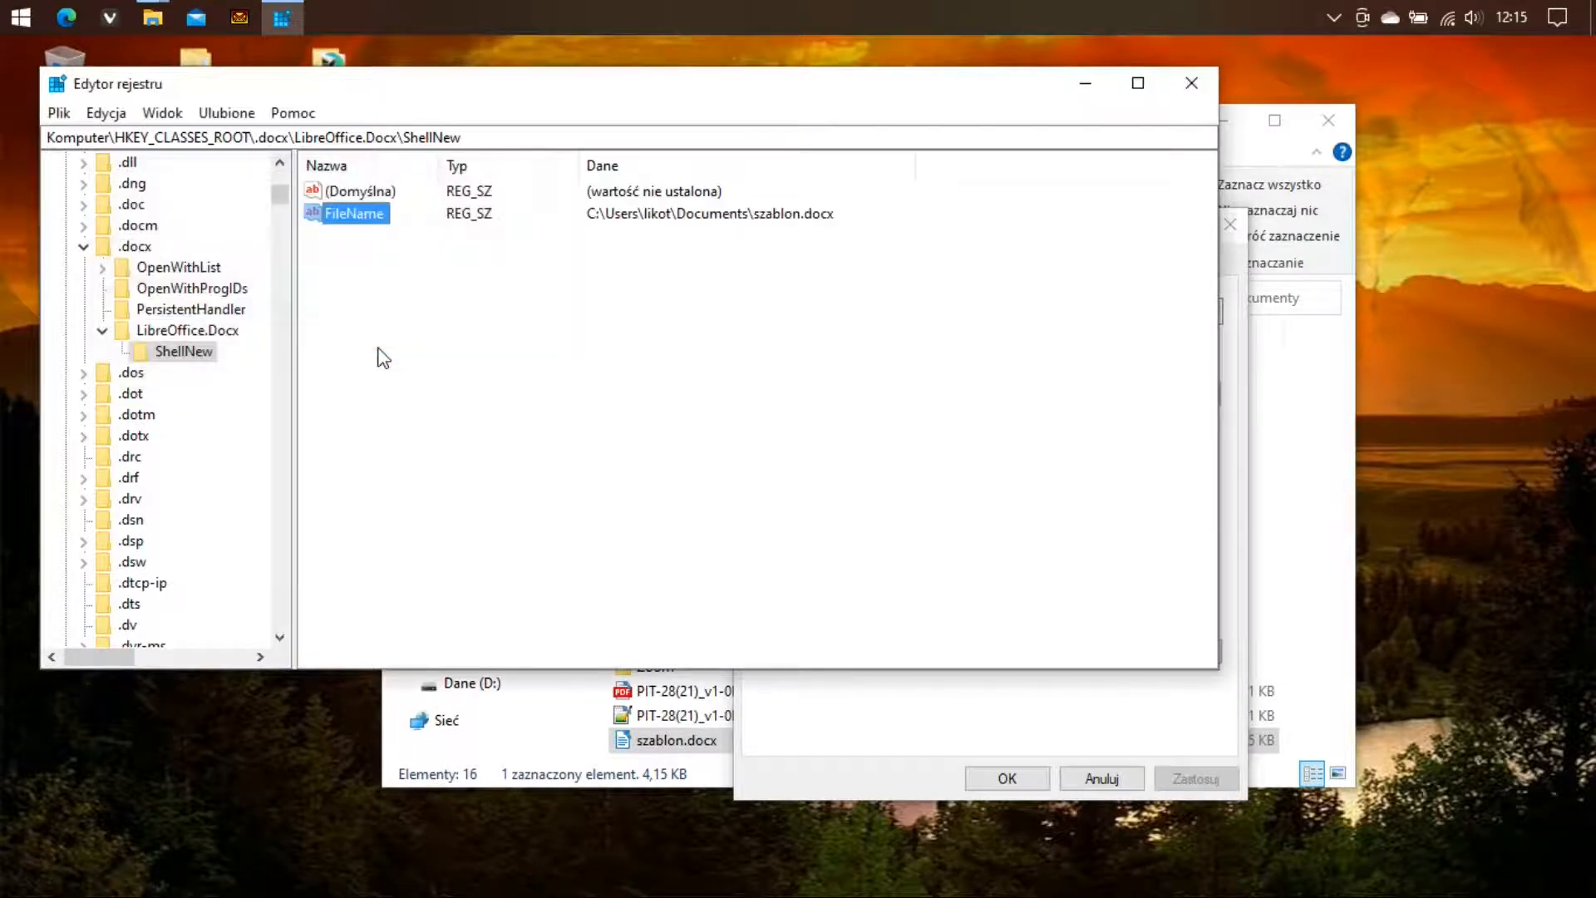
Close the Registry Editor, the szablon.docx properties and the Dokumenty folder window
left_click(1191, 82)
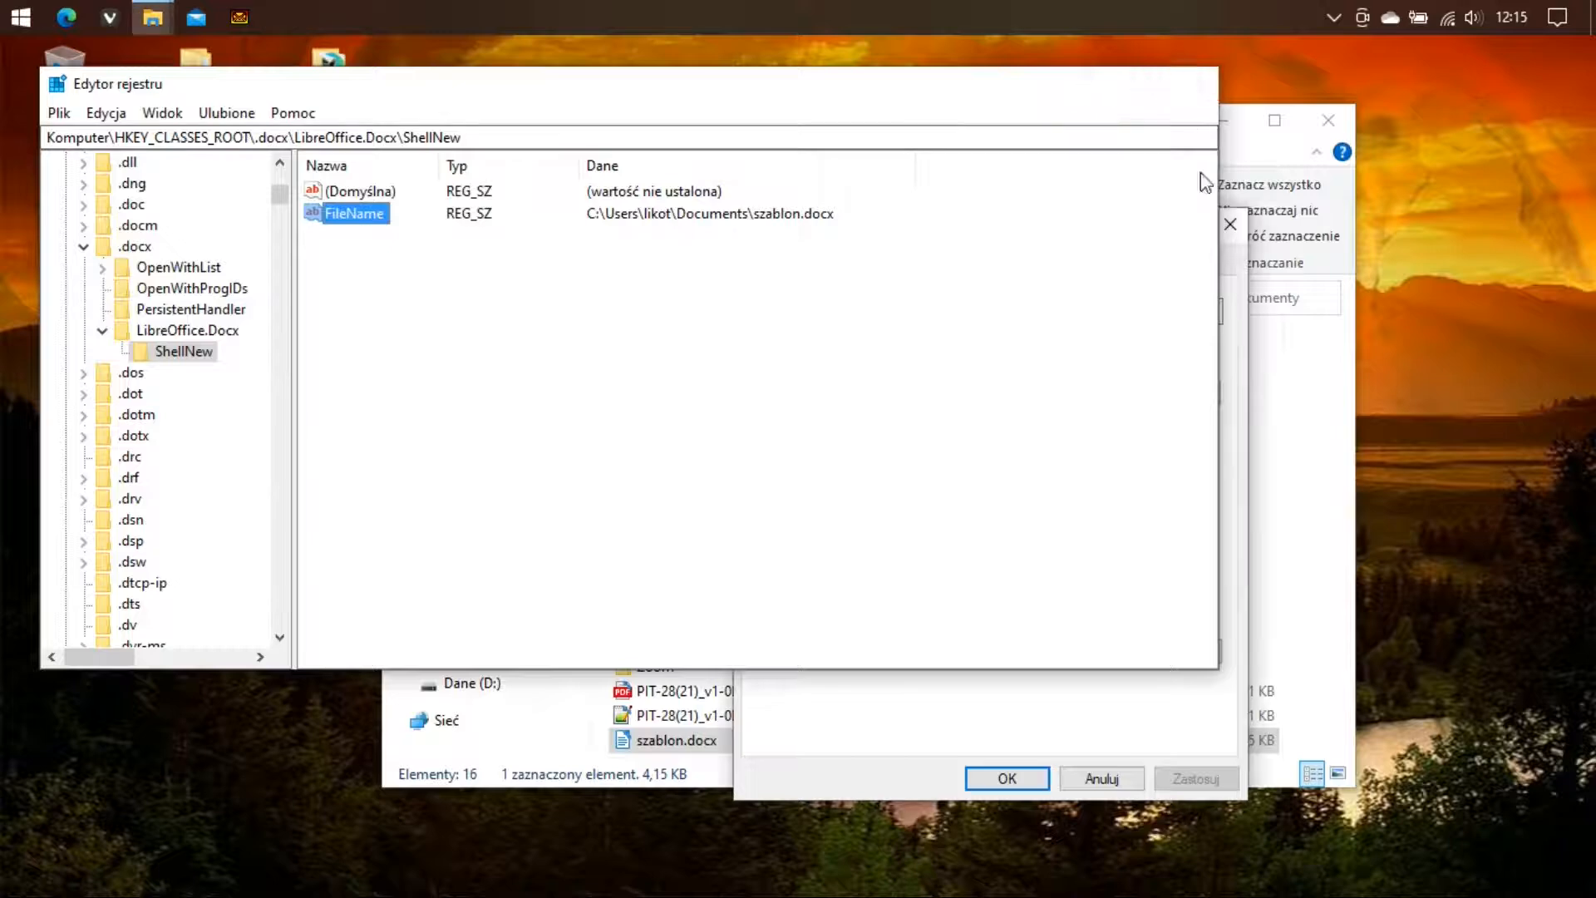
left_click(1231, 225)
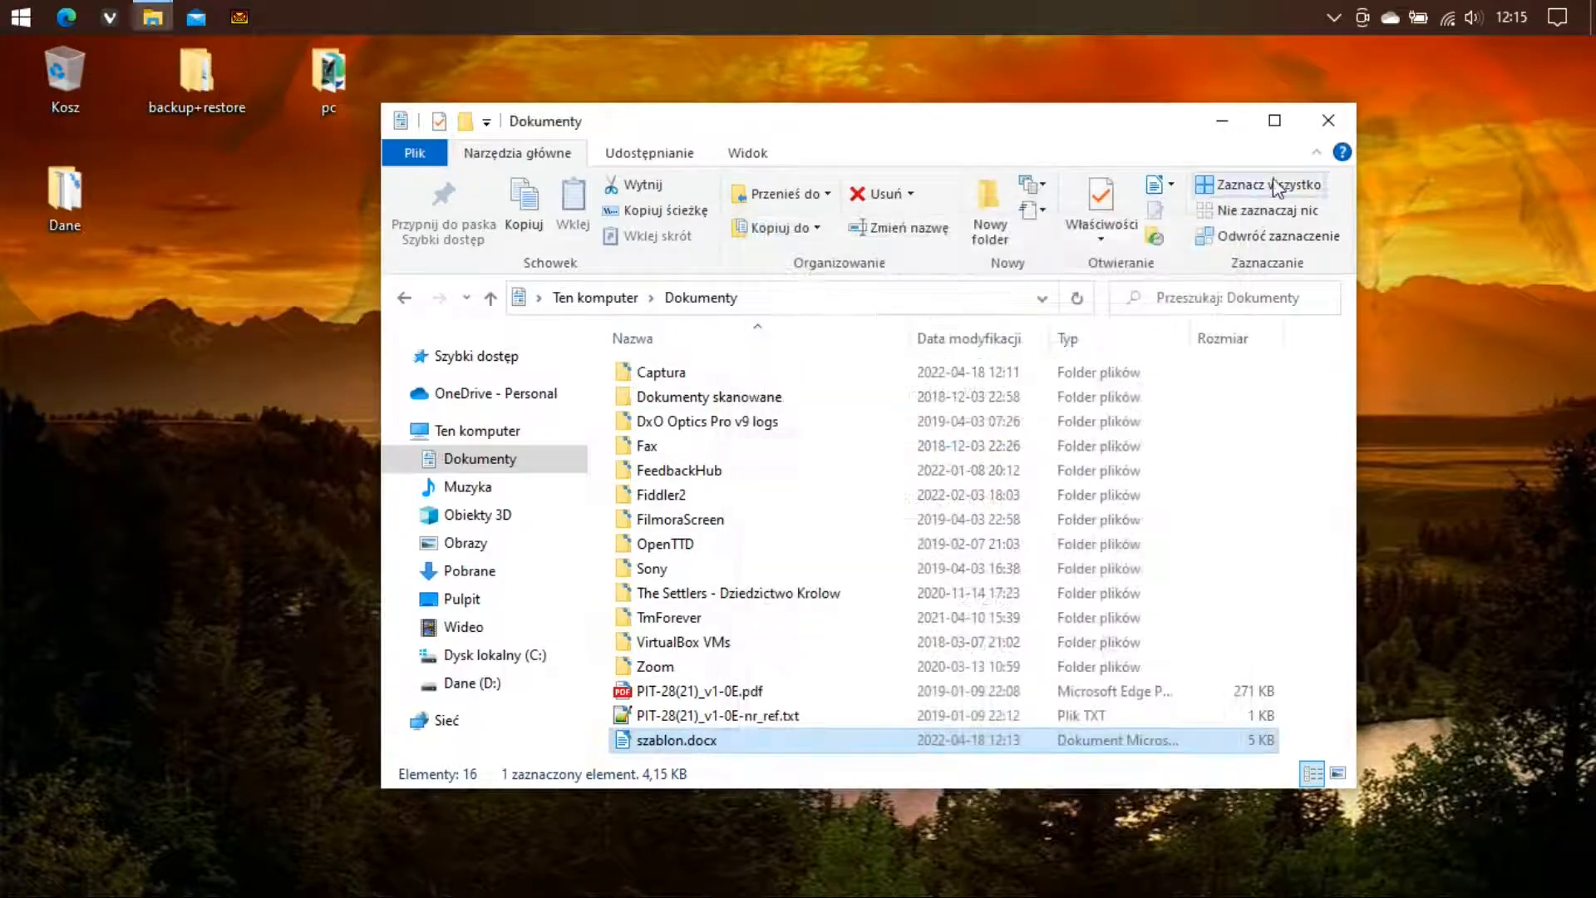
left_click(1329, 121)
Create a new Dokument Microsoft Word file on the desktop, keep its default name and open it
right_click(795, 257)
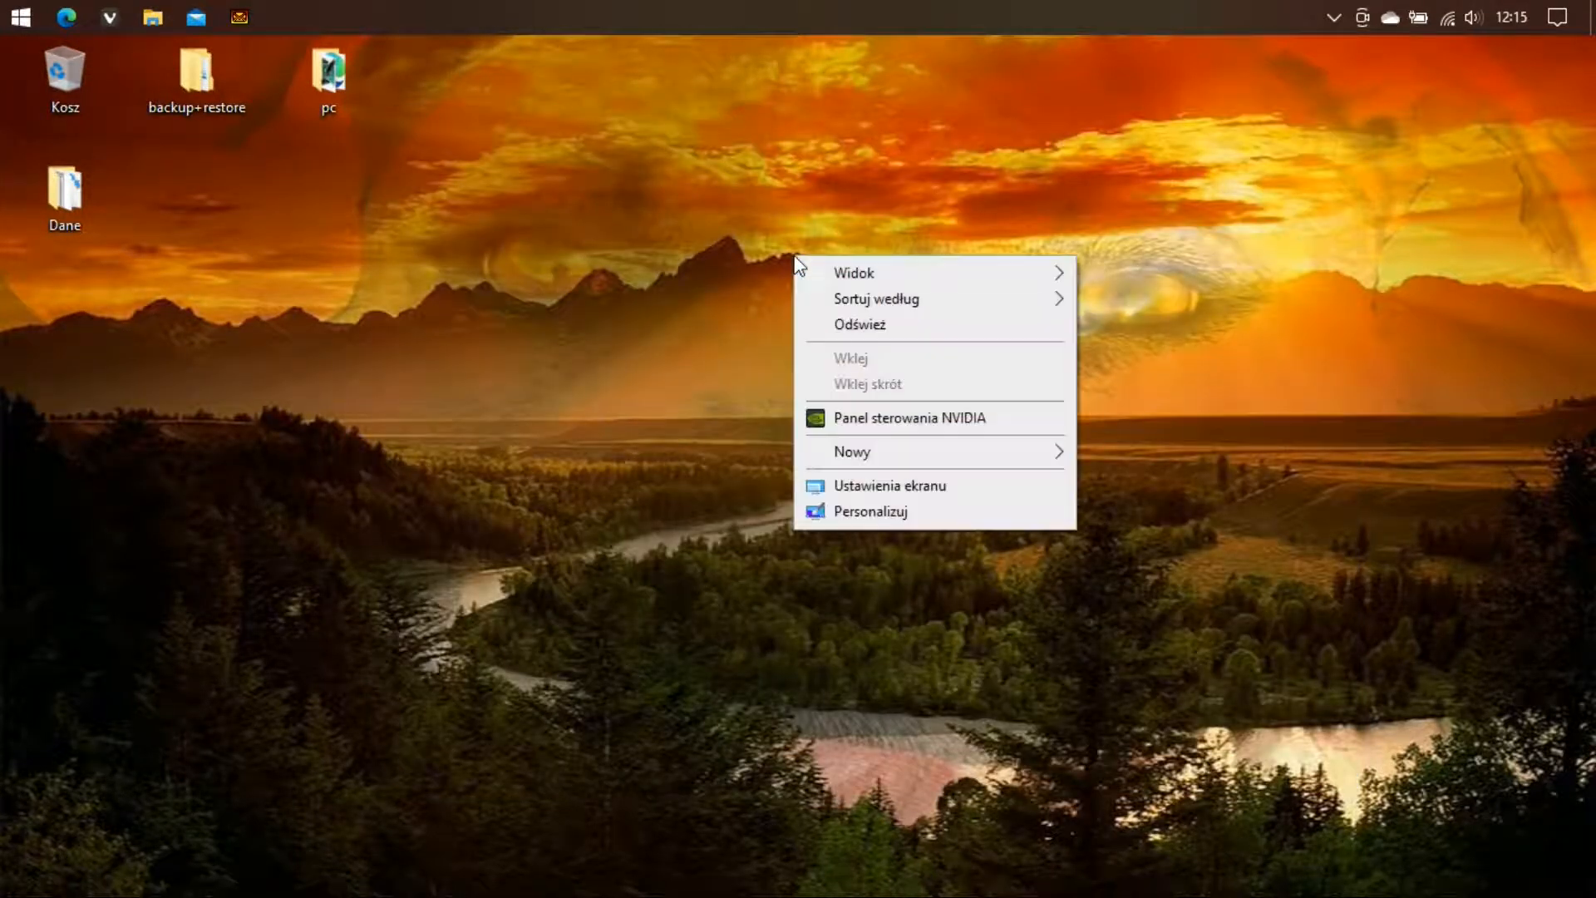
mouse_move(890, 456)
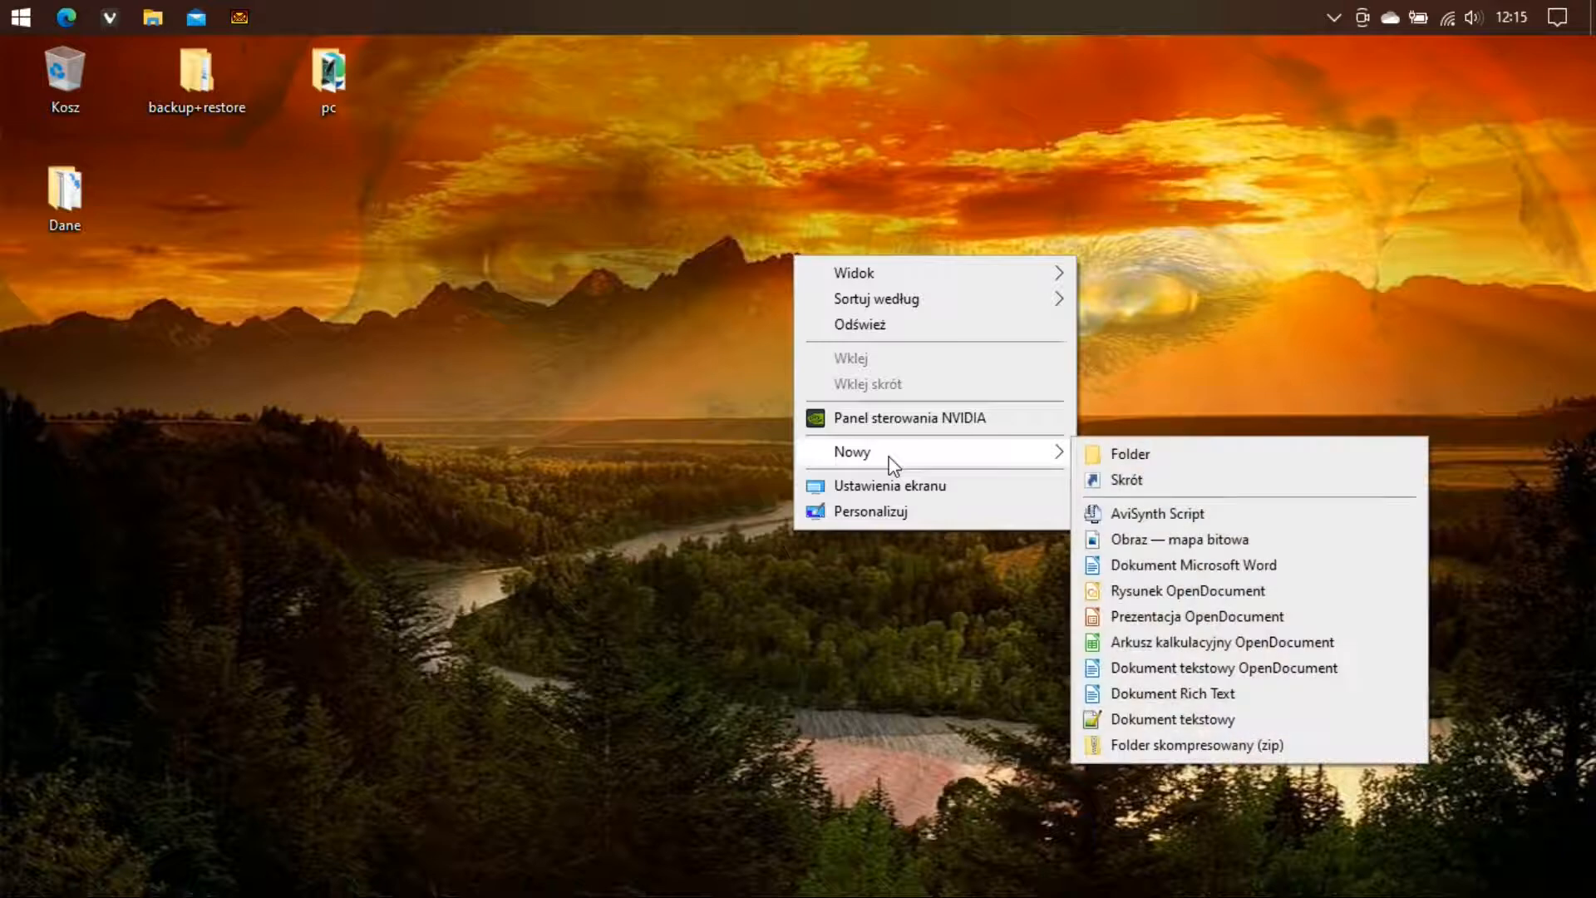
left_click(1180, 569)
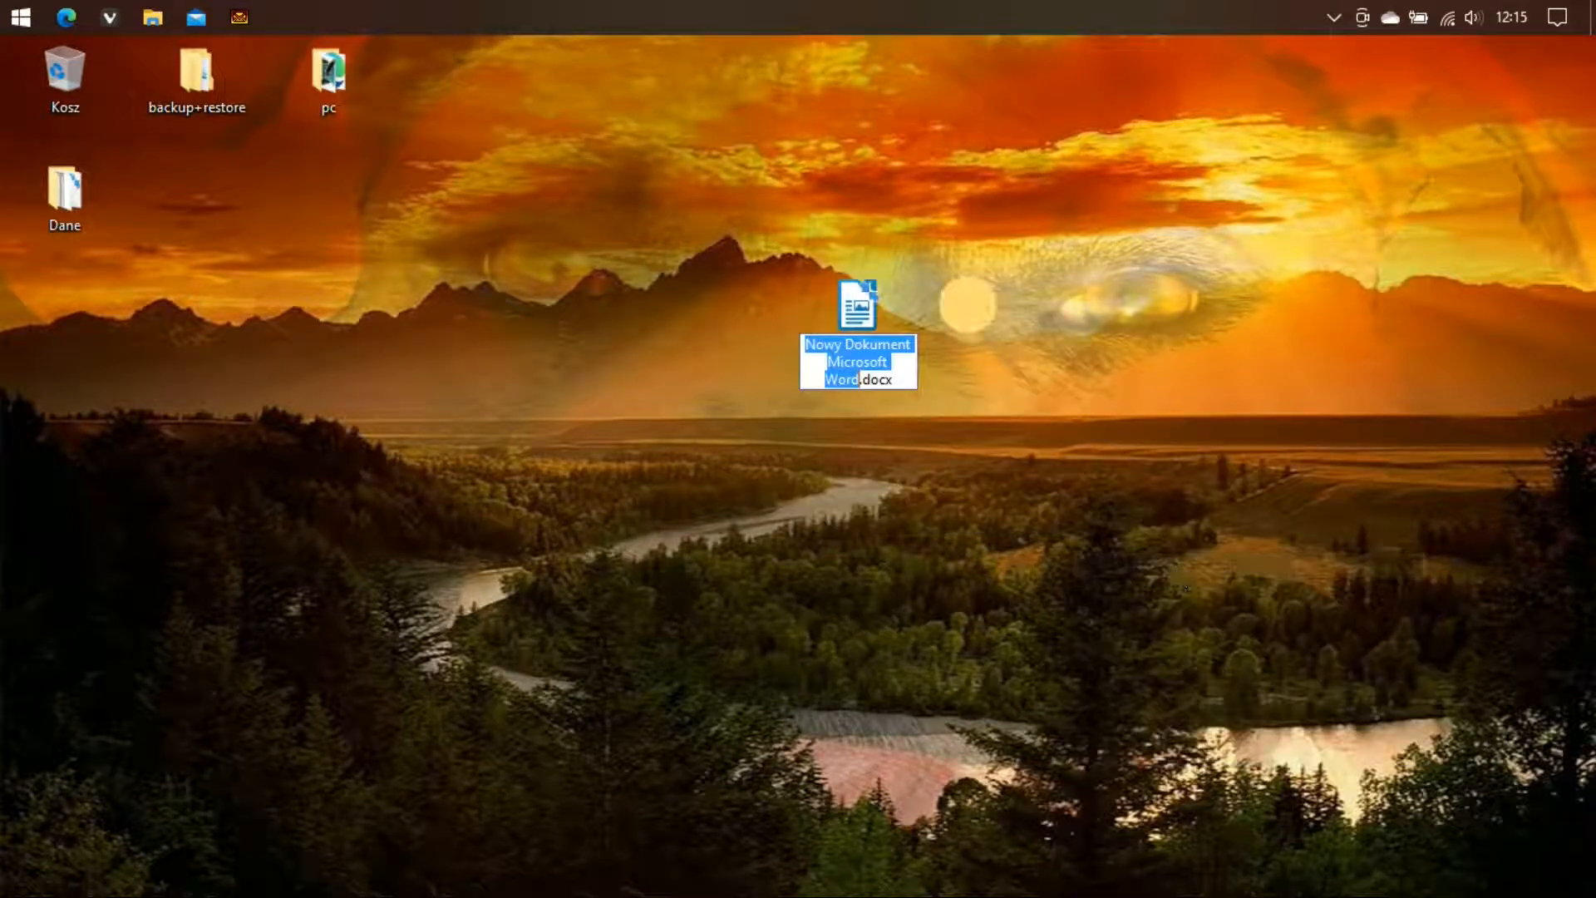
key("Return")
double_click(873, 318)
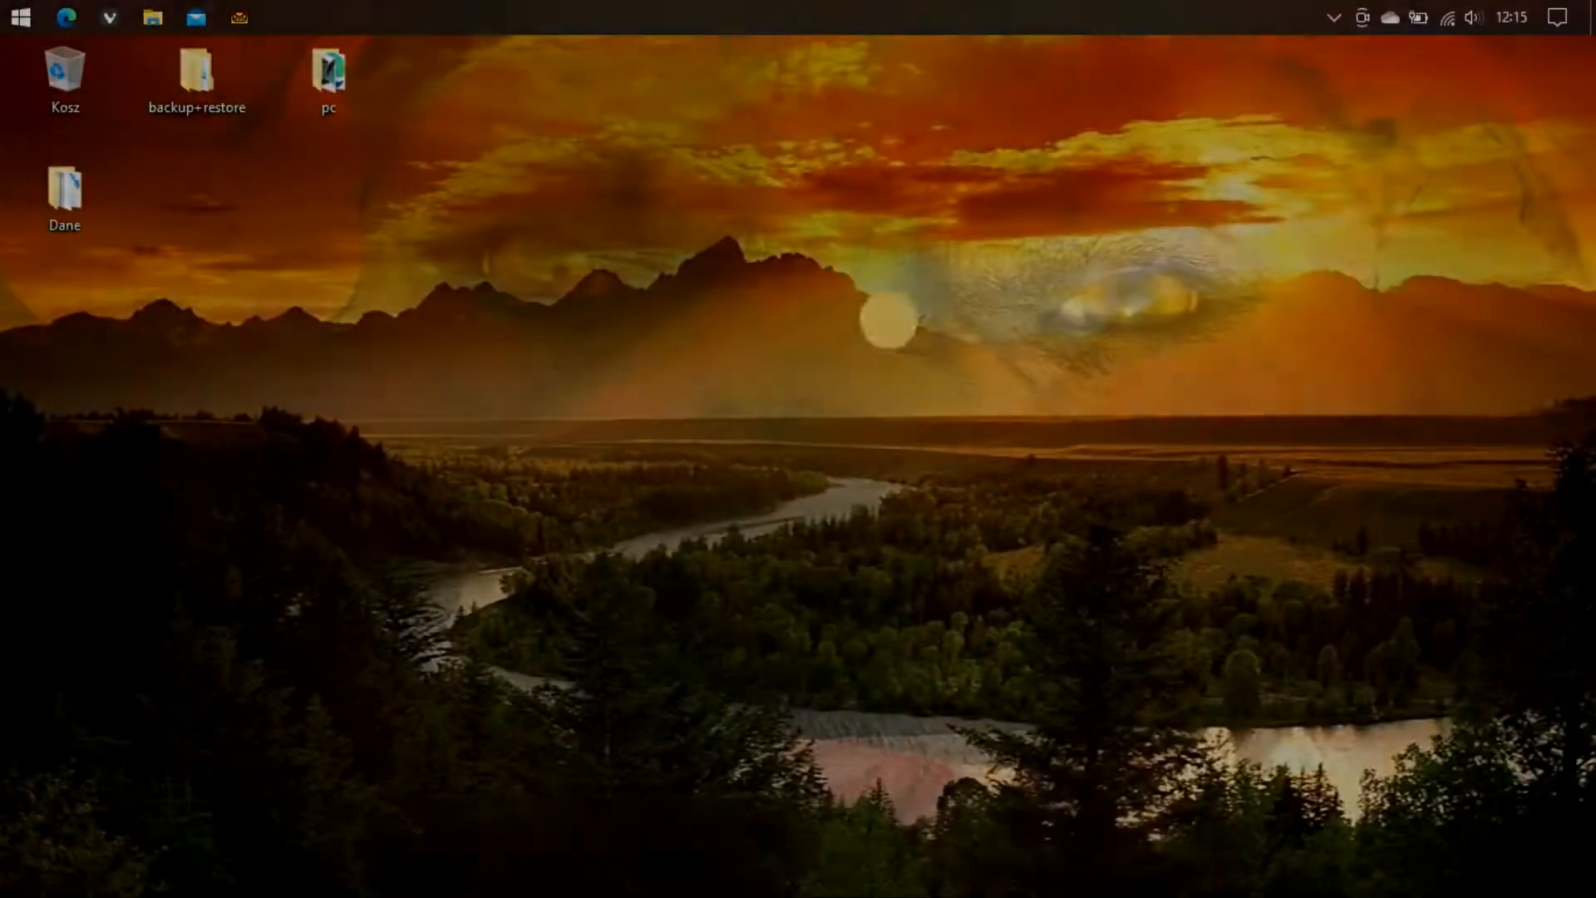
Check the file types offered for new items on the desktop, then dismiss the list
right_click(890, 319)
mouse_move(977, 543)
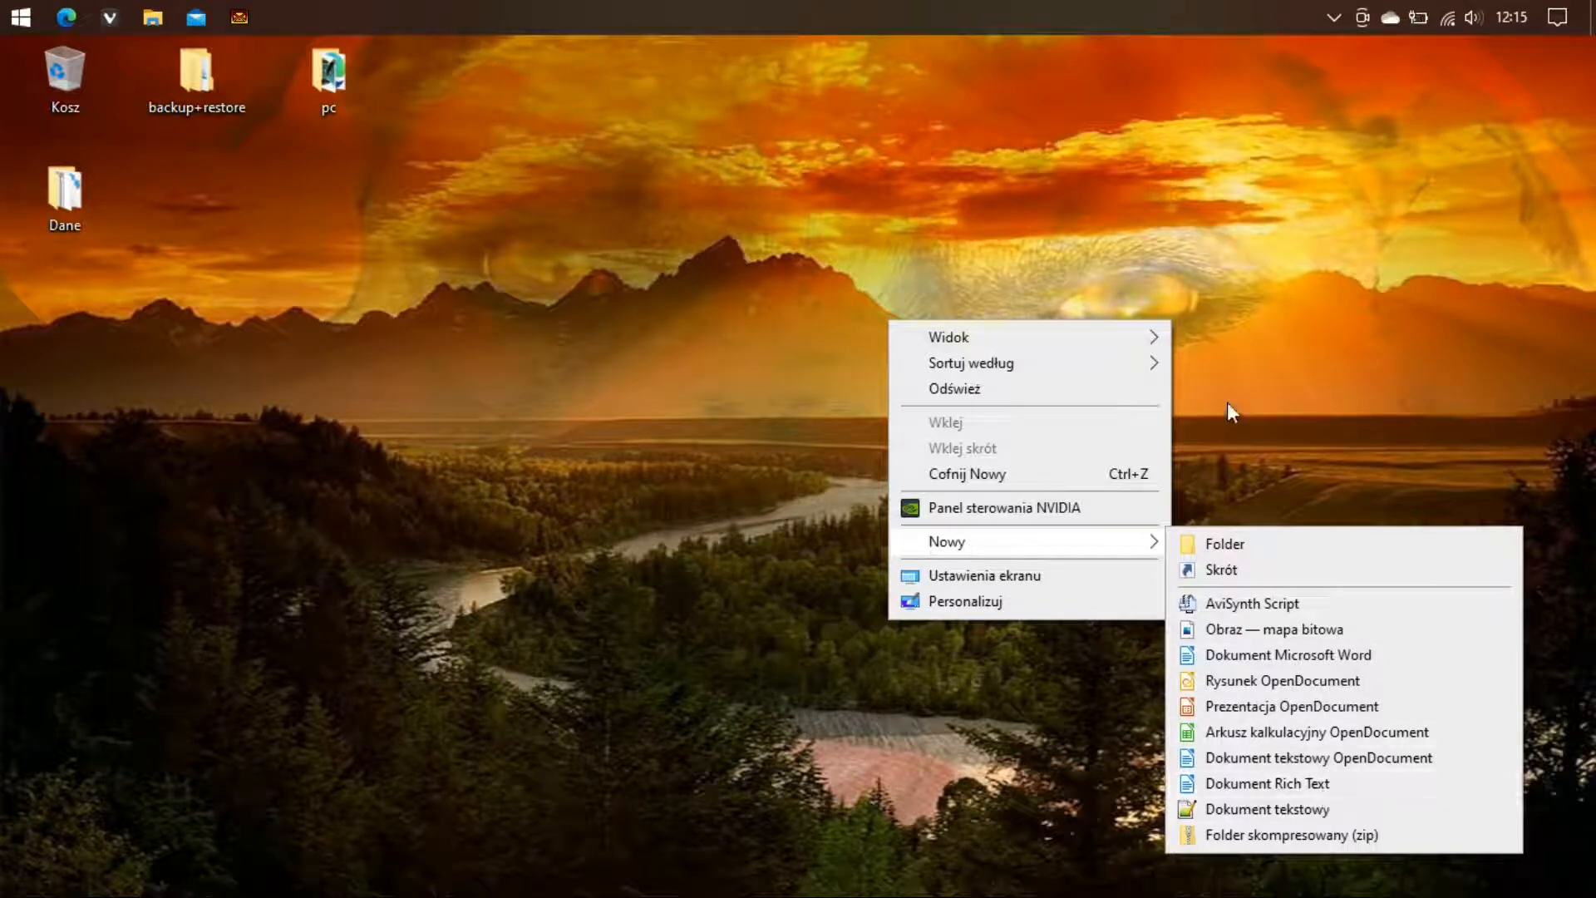
left_click(1204, 400)
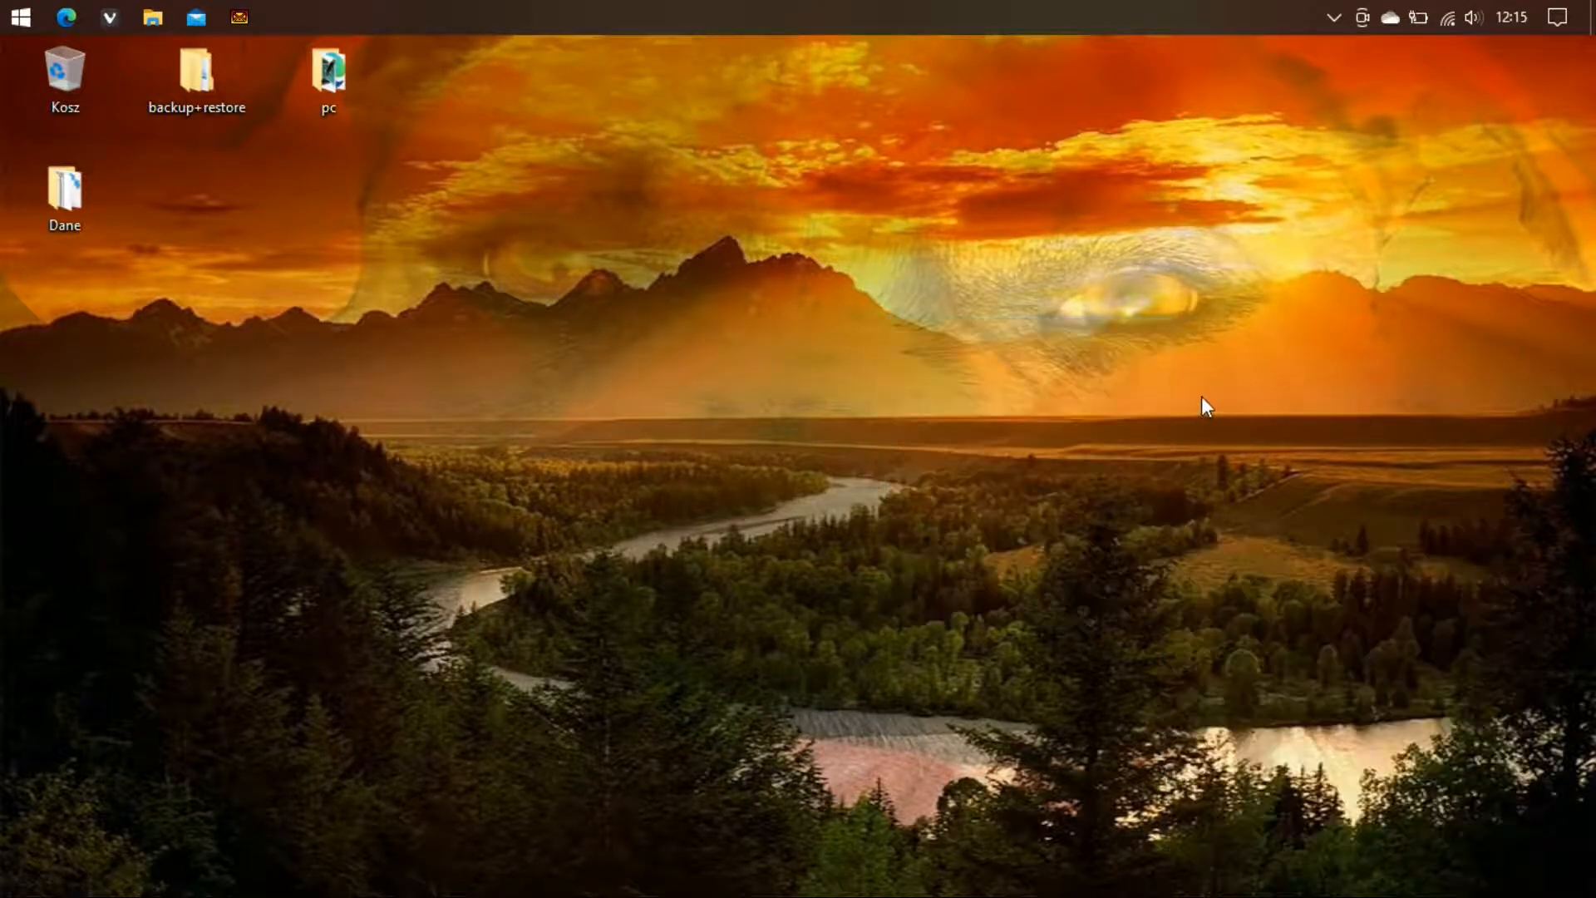
Search for "lib" and launch LibreOffice Calc
left_click(27, 27)
type("li")
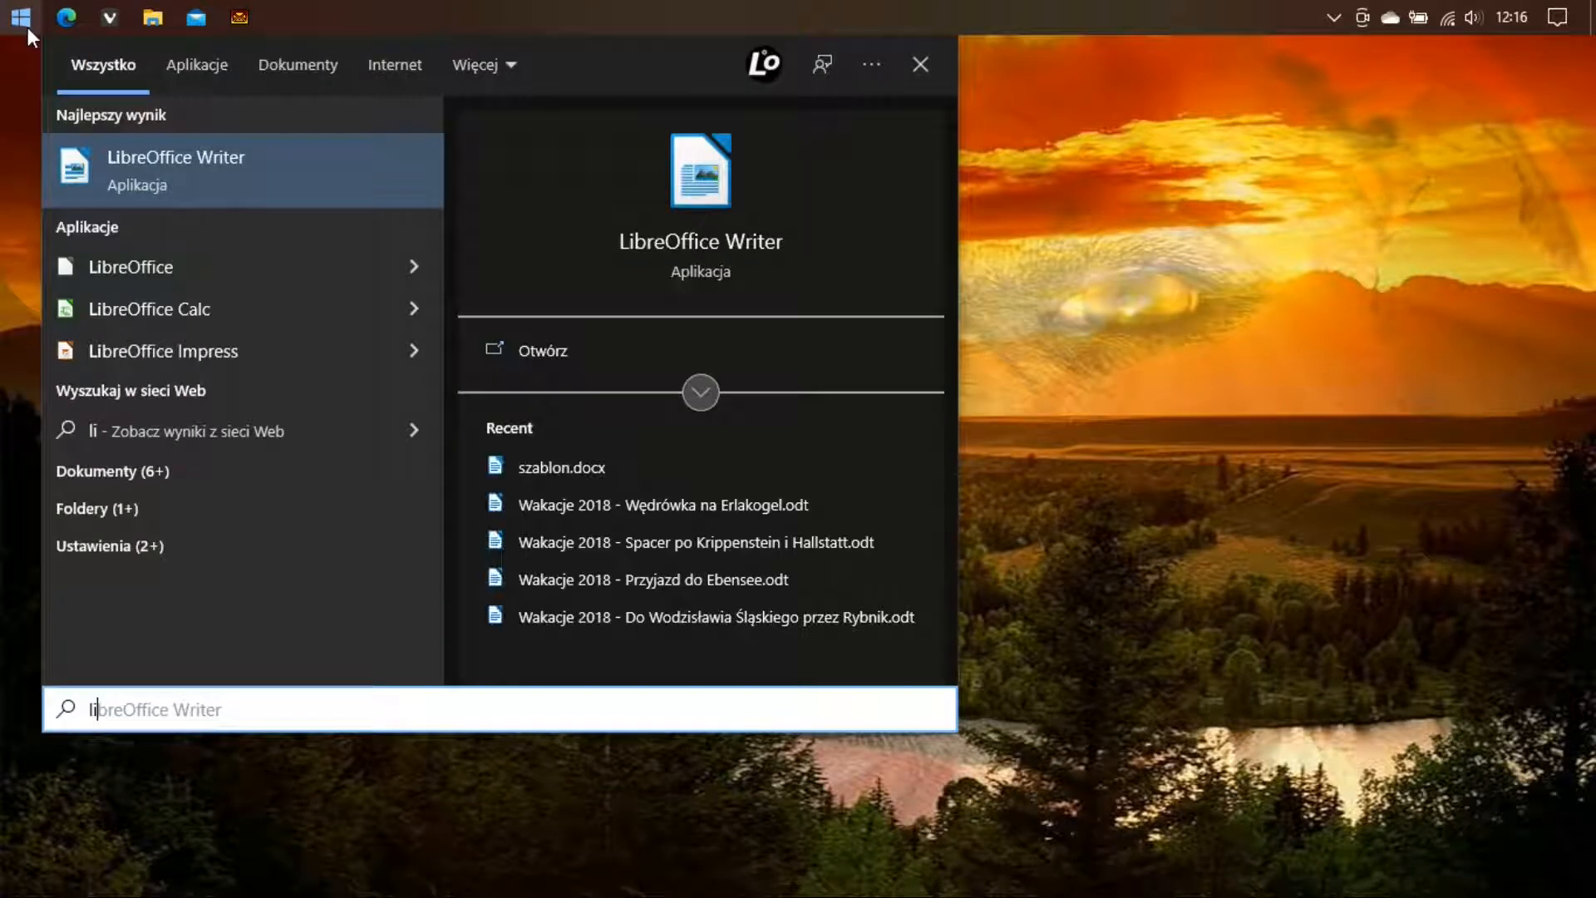
type("b")
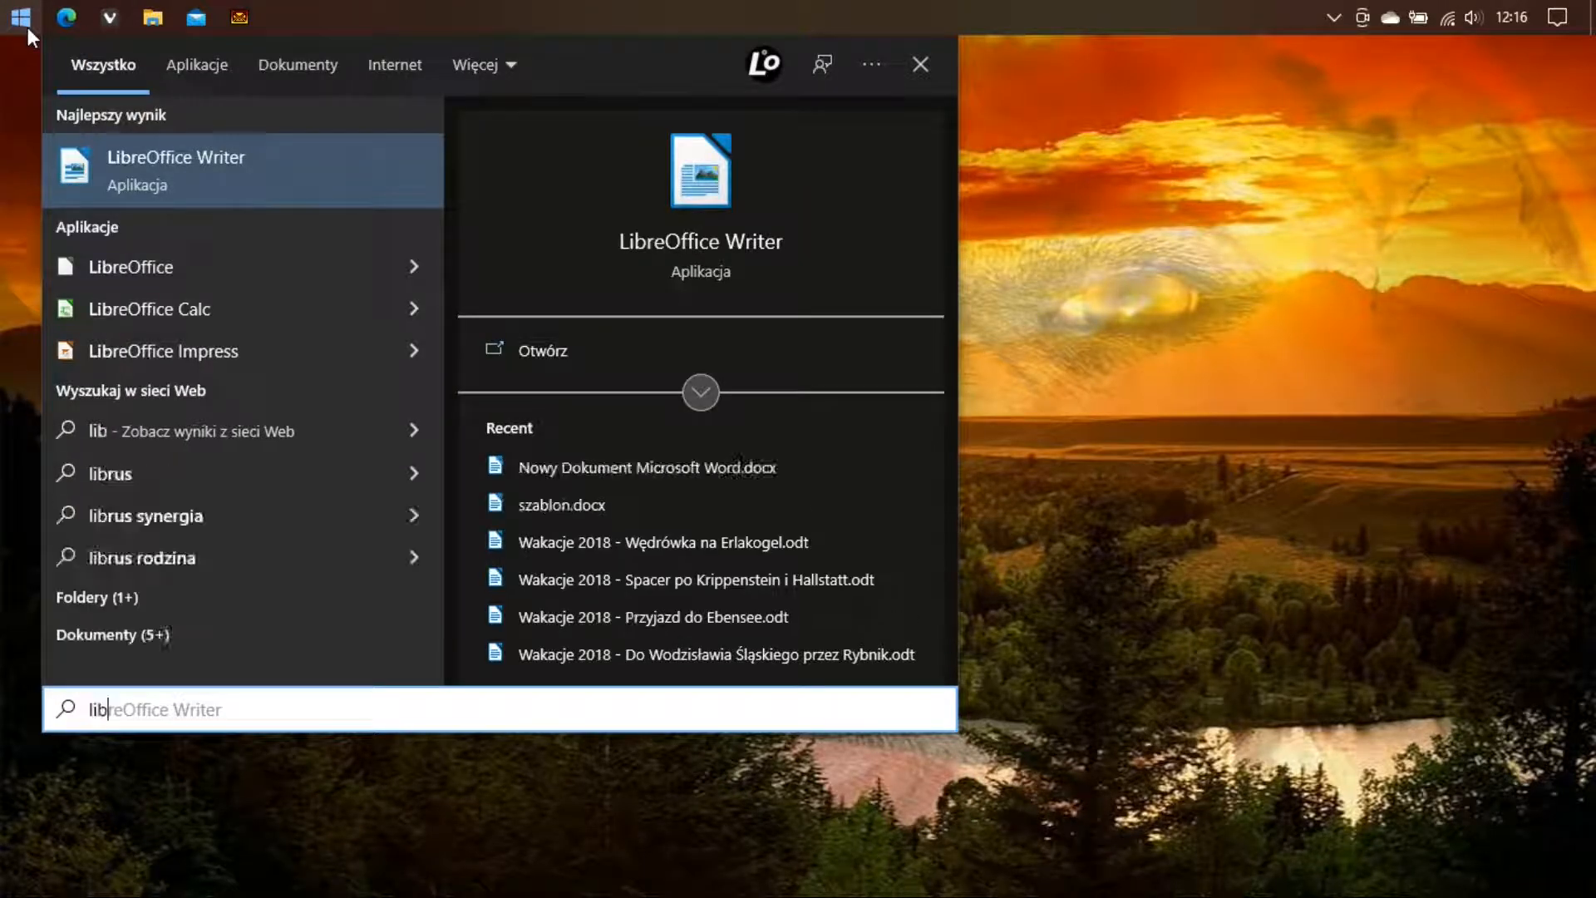
left_click(138, 306)
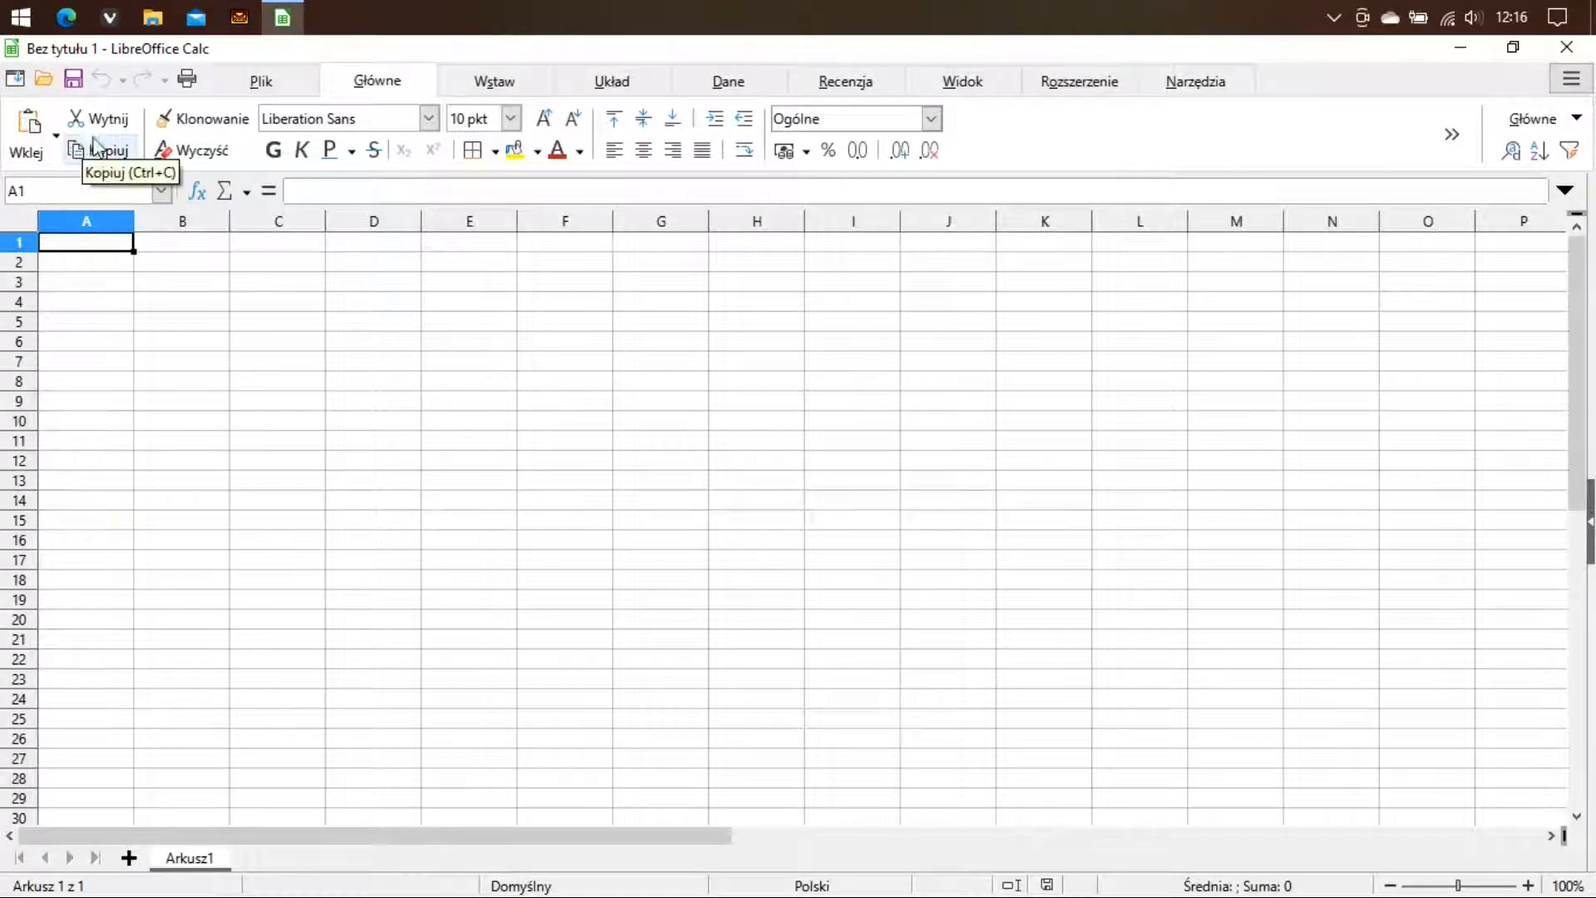
Save the blank spreadsheet as szablon.xlsx in Dokumenty, keeping the Excel 2007–365 format, and close Calc
left_click(314, 79)
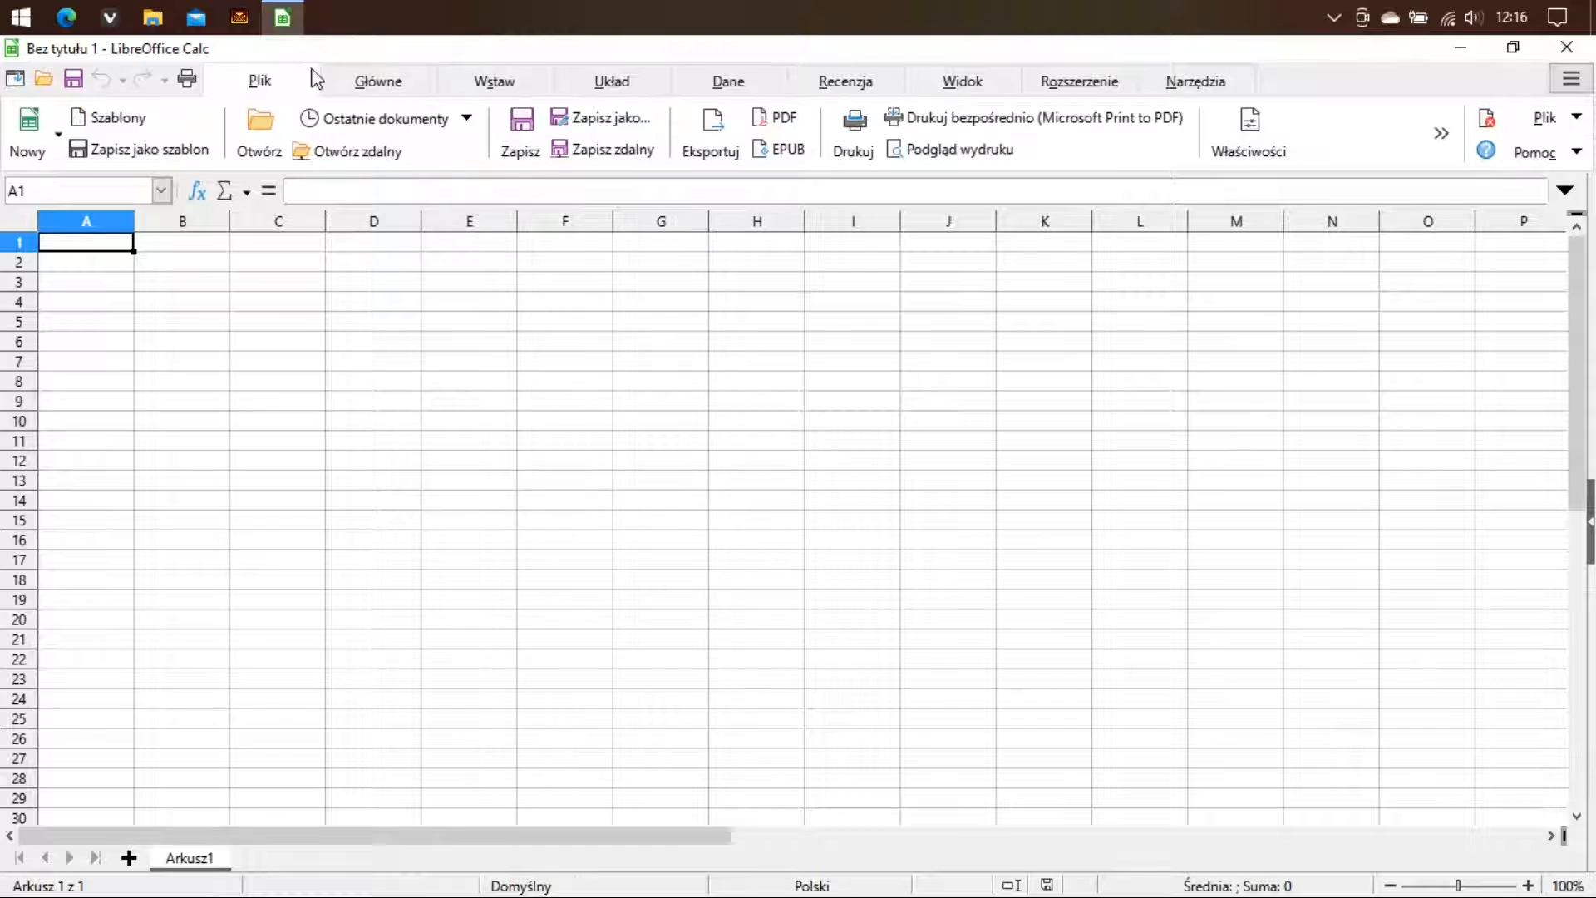
left_click(87, 85)
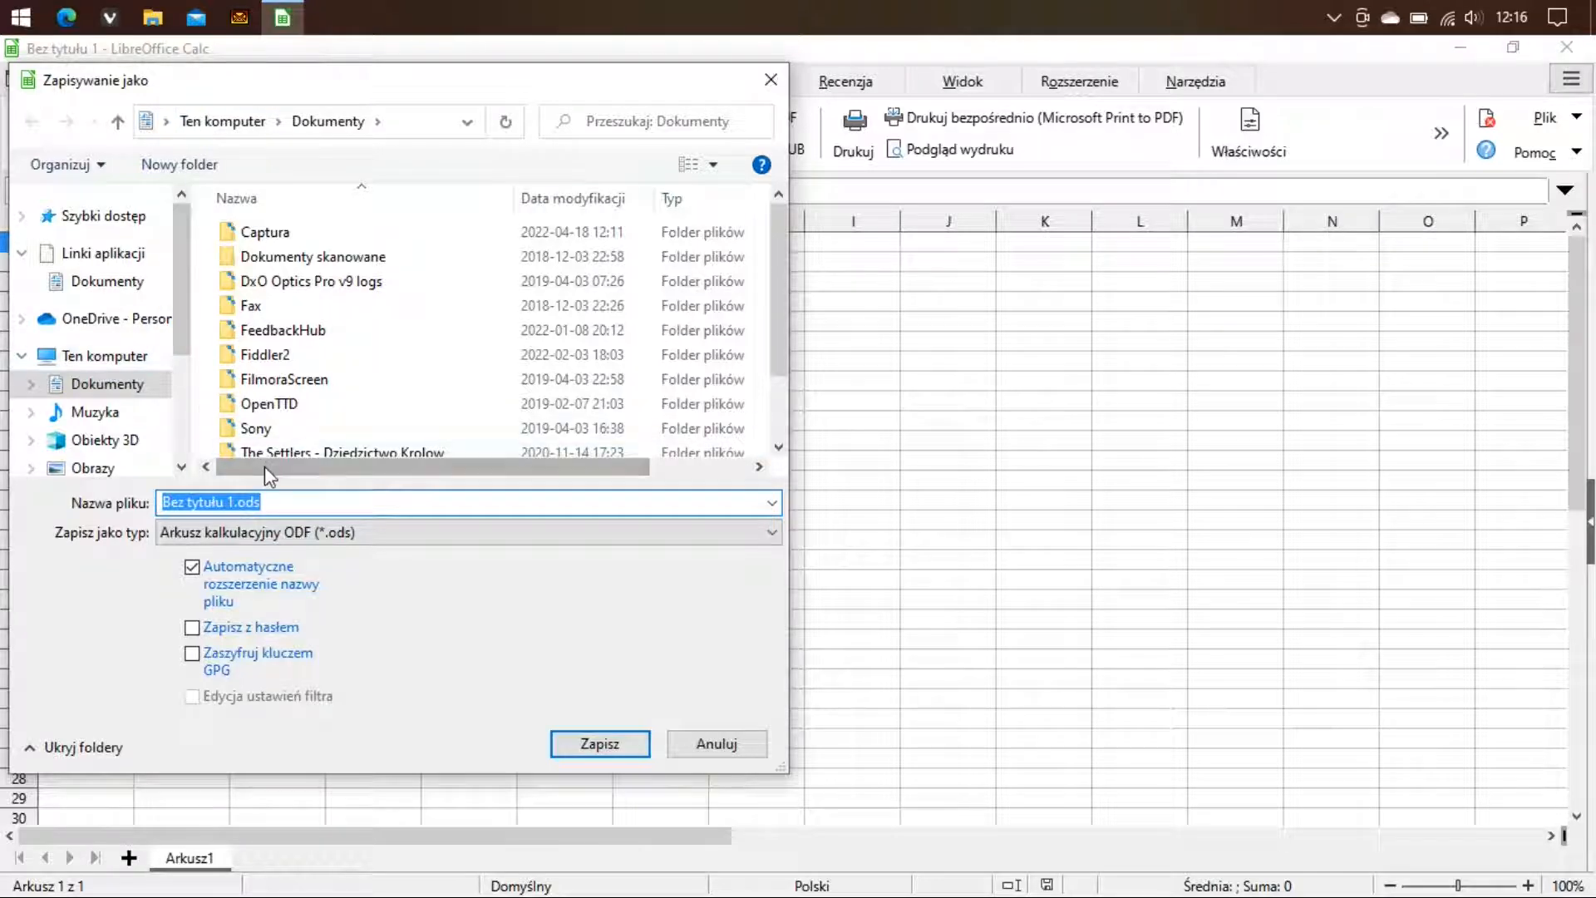
type("szablon")
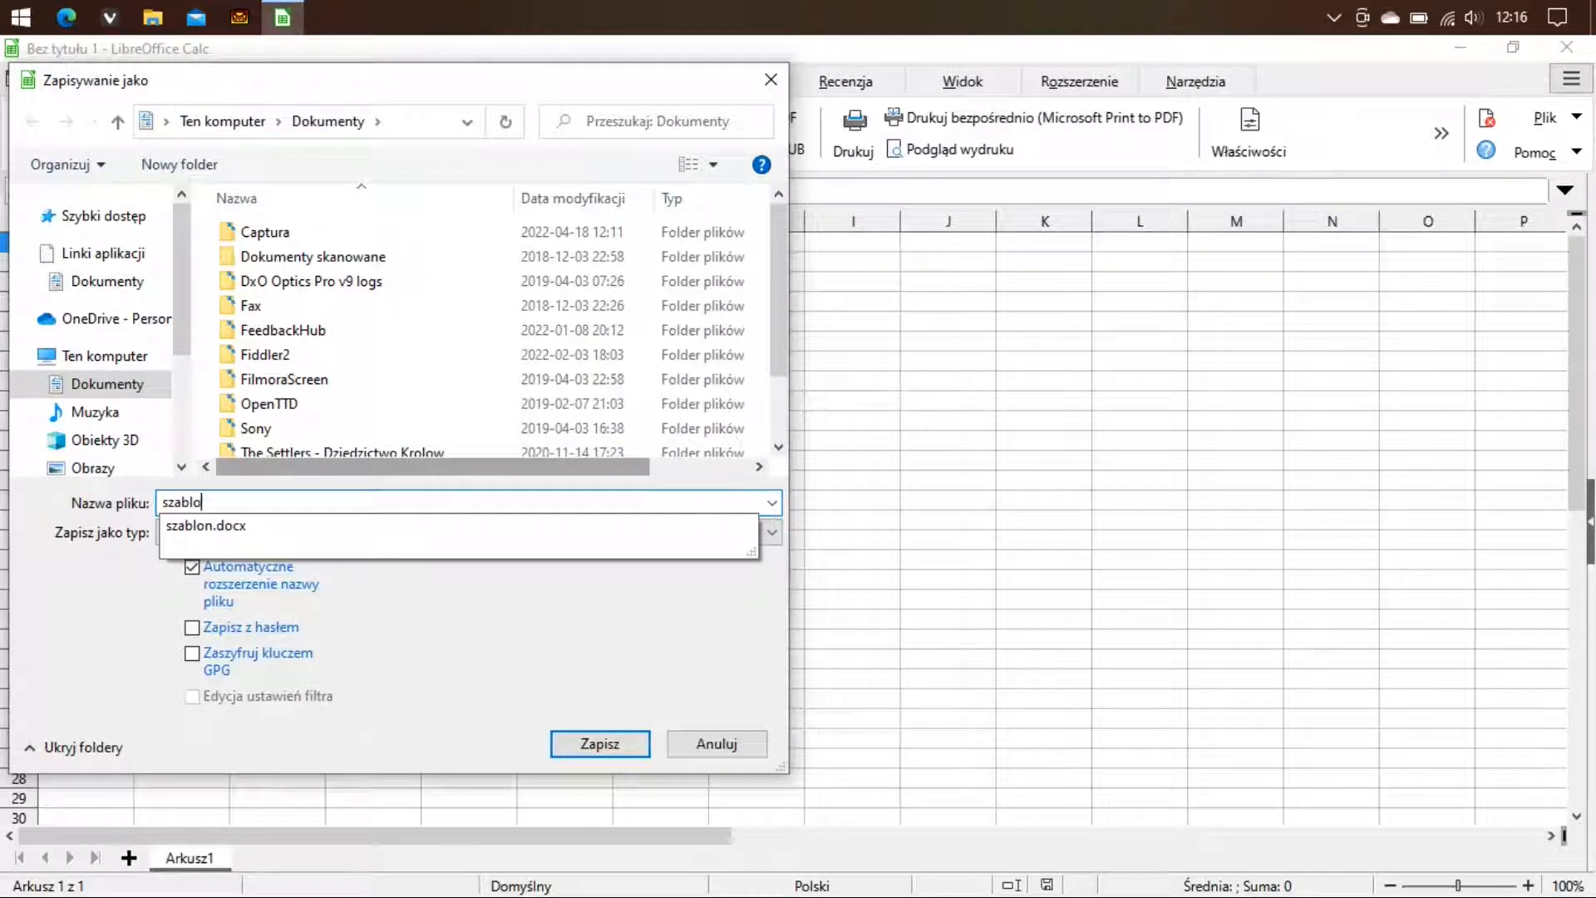
left_click(778, 534)
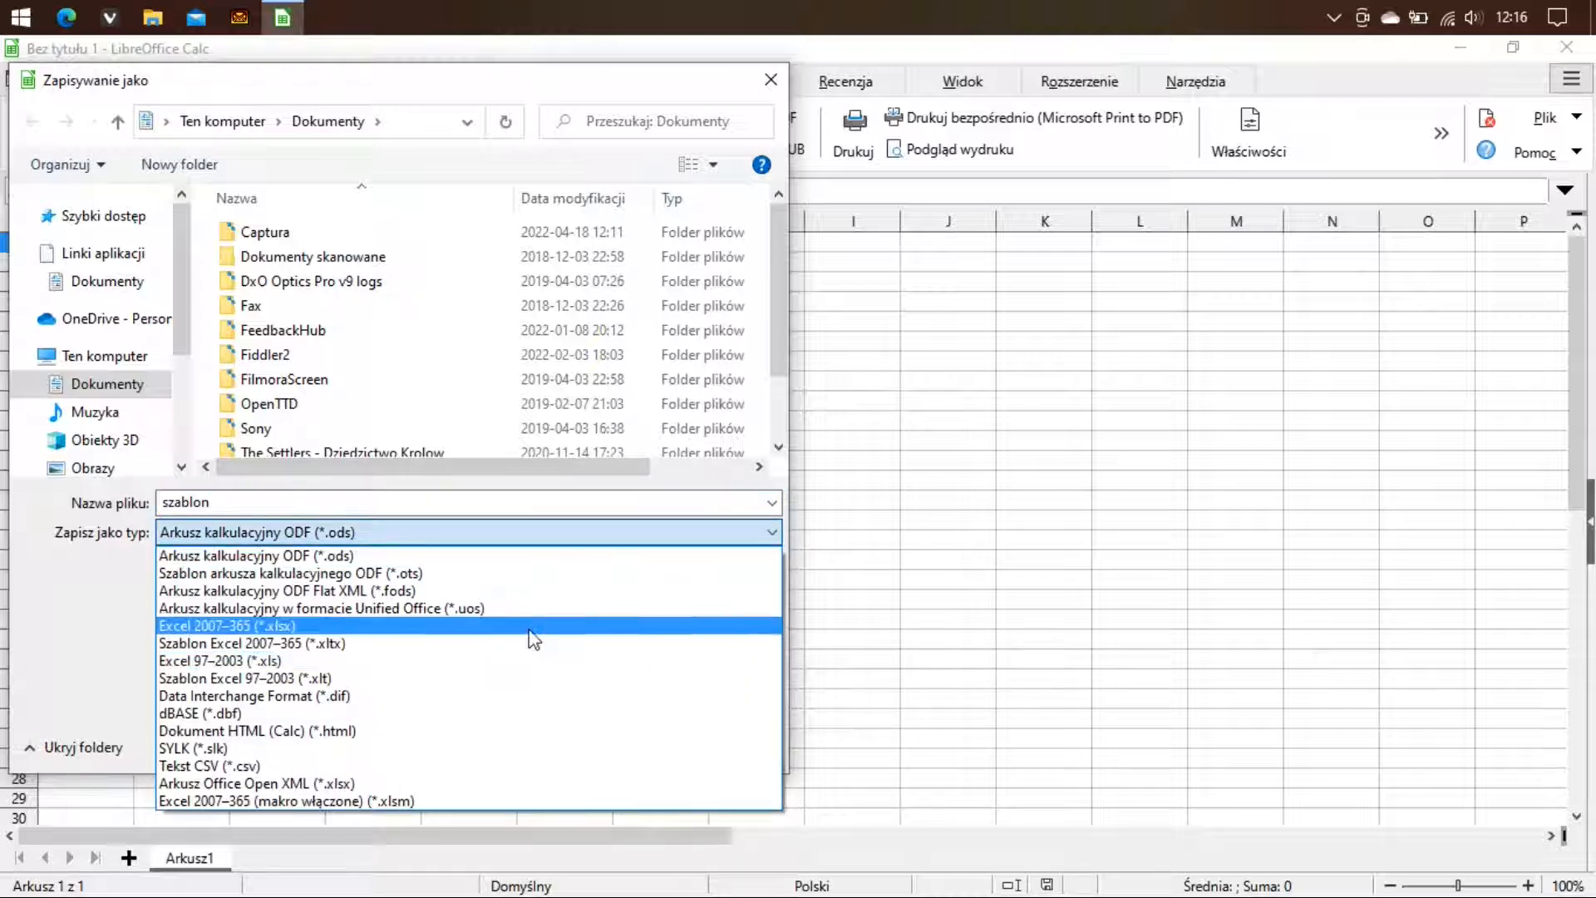
left_click(529, 627)
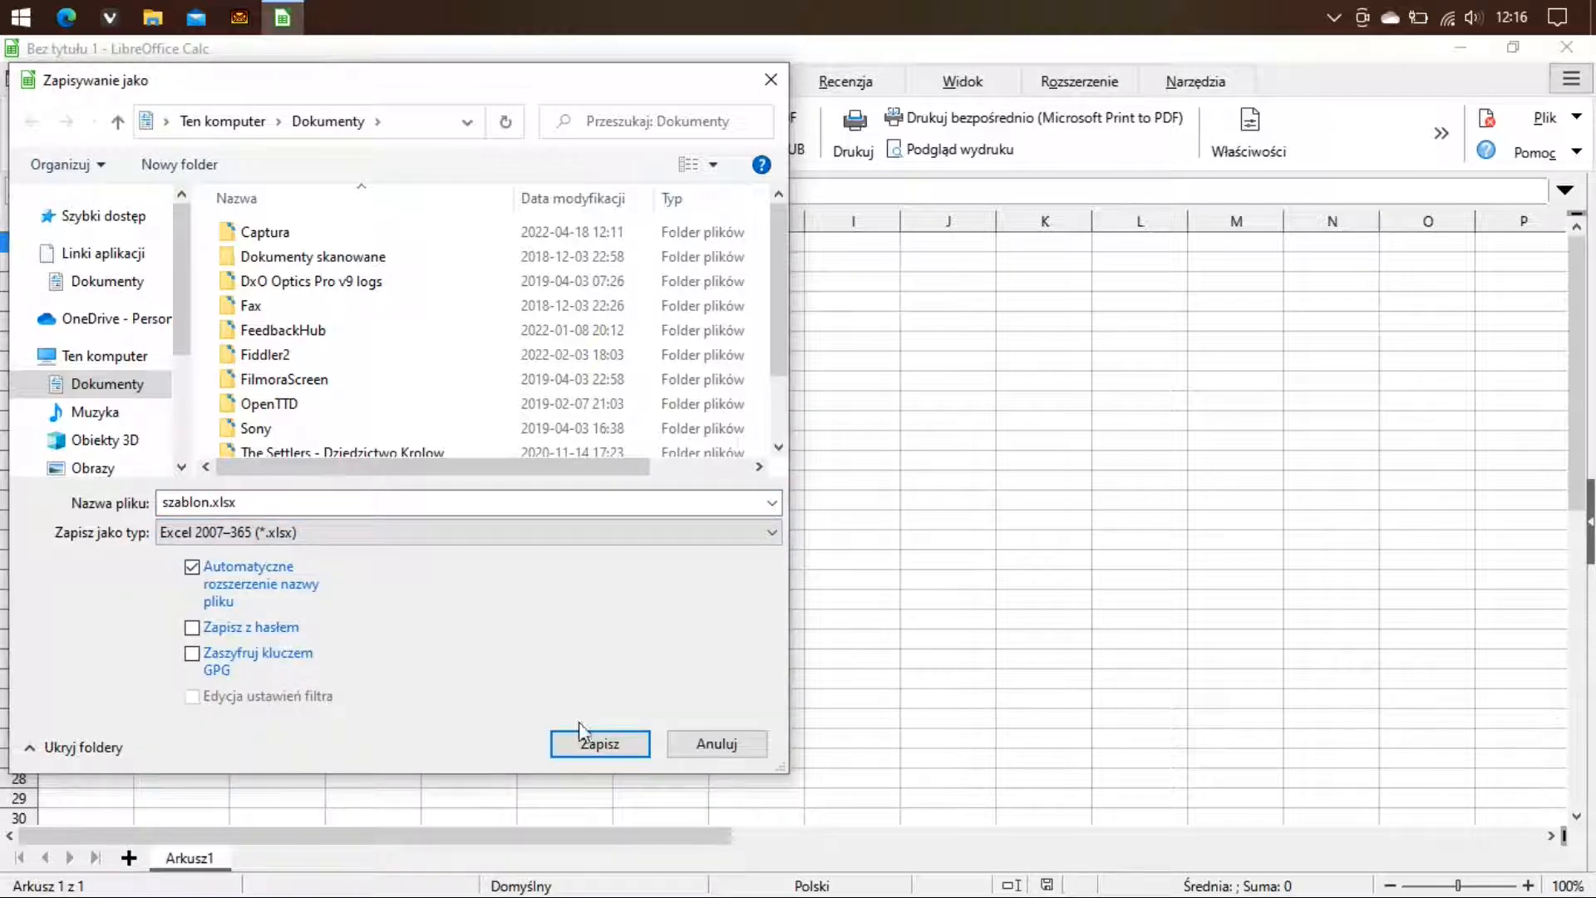
left_click(598, 743)
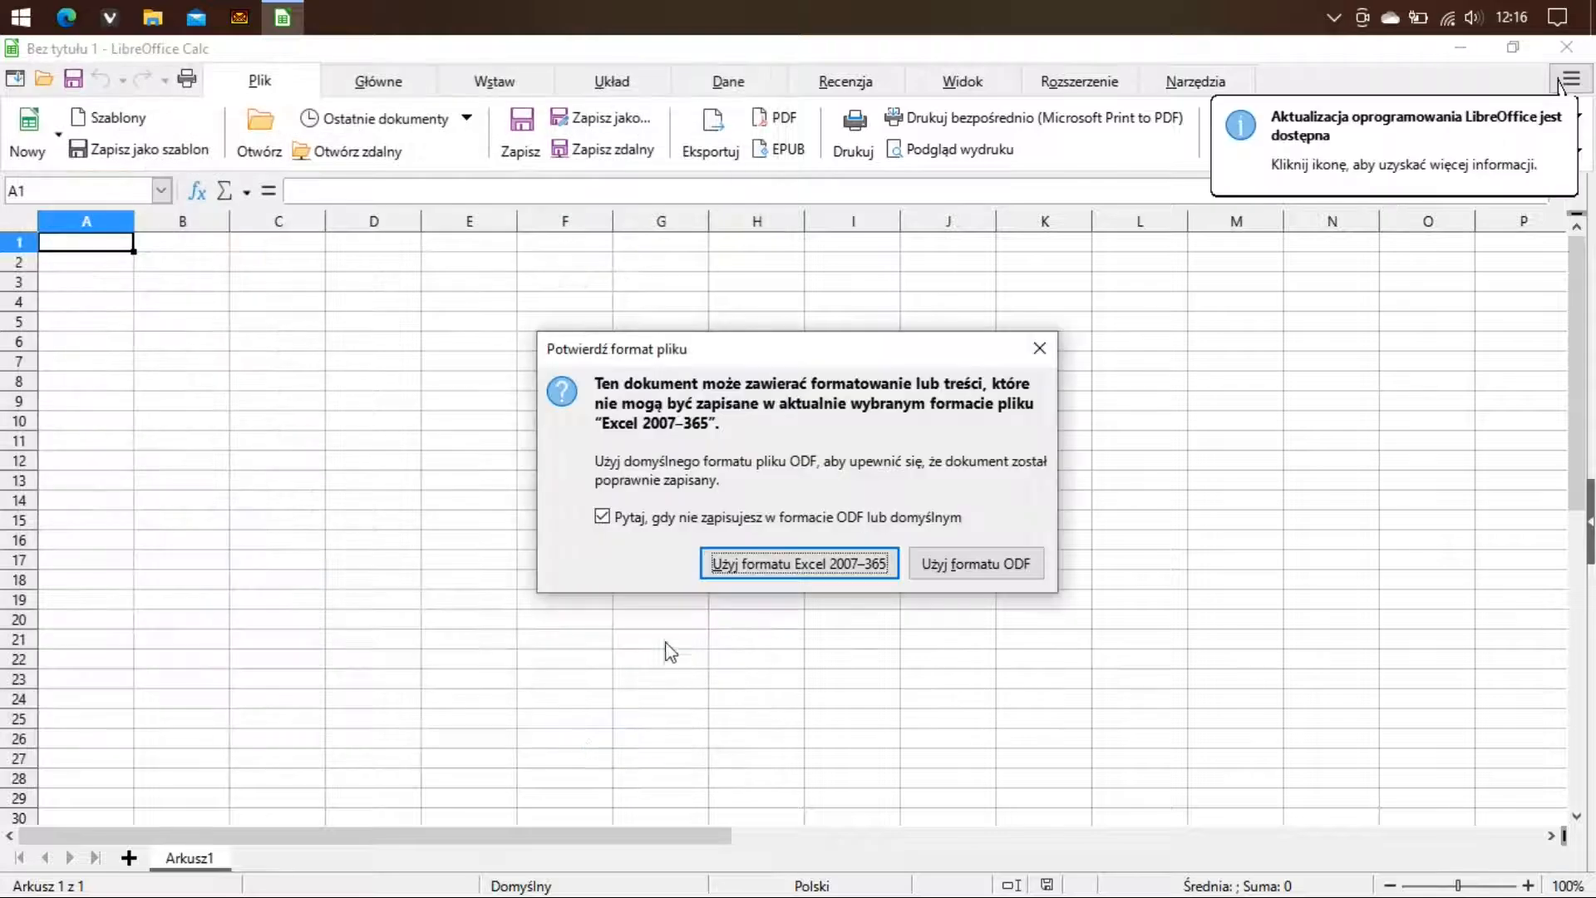
left_click(722, 564)
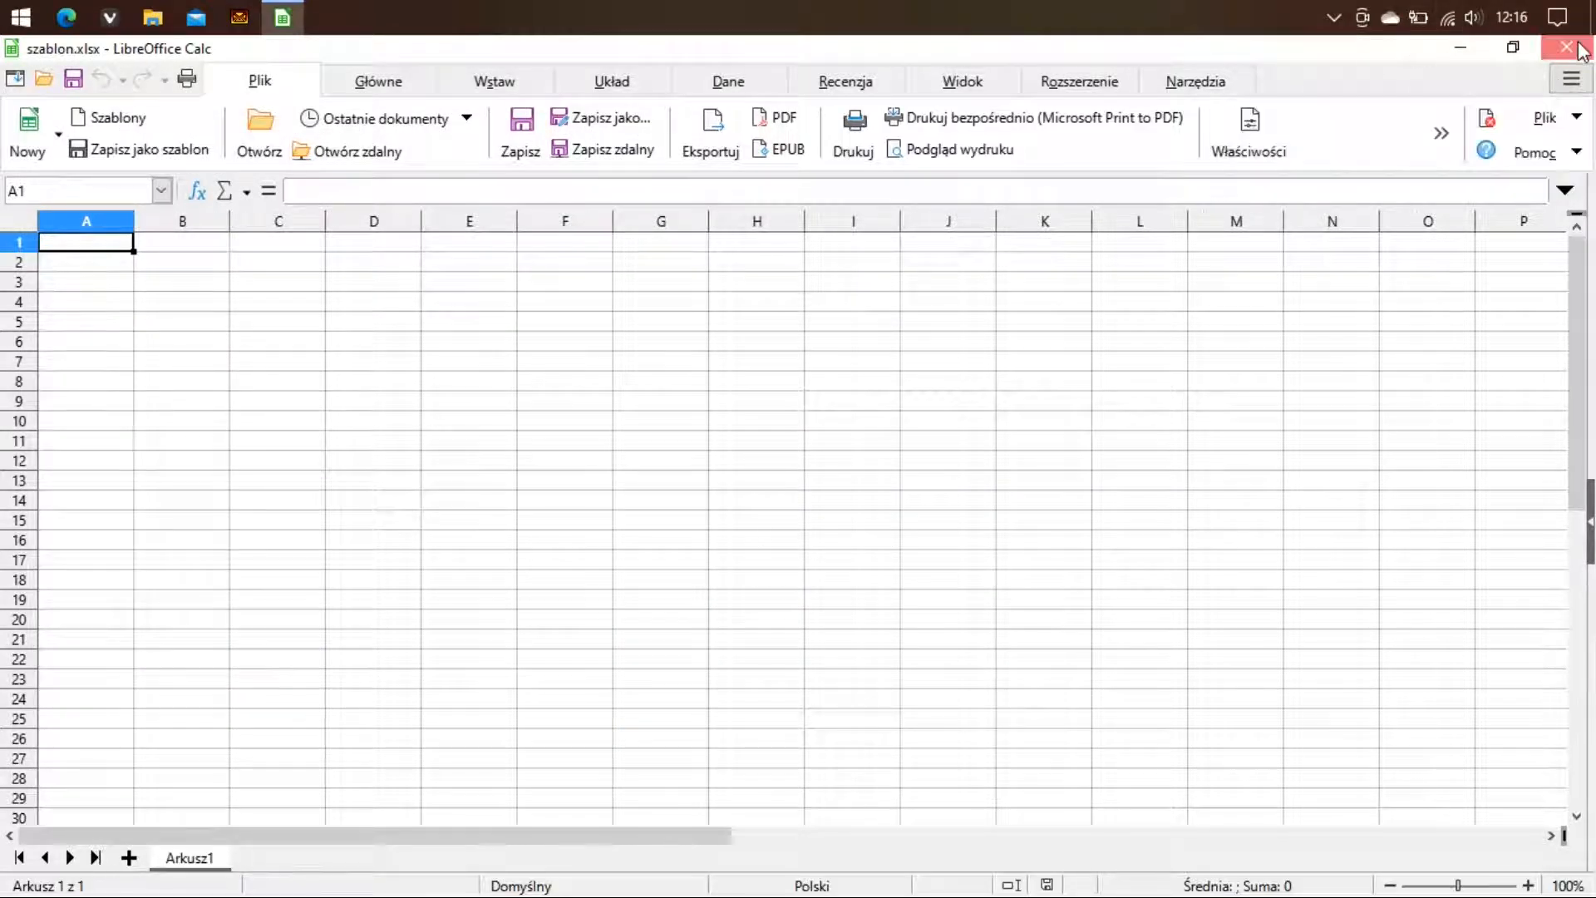
left_click(1566, 48)
Open the properties of szablon.xlsx in the Dokumenty folder
left_click(166, 21)
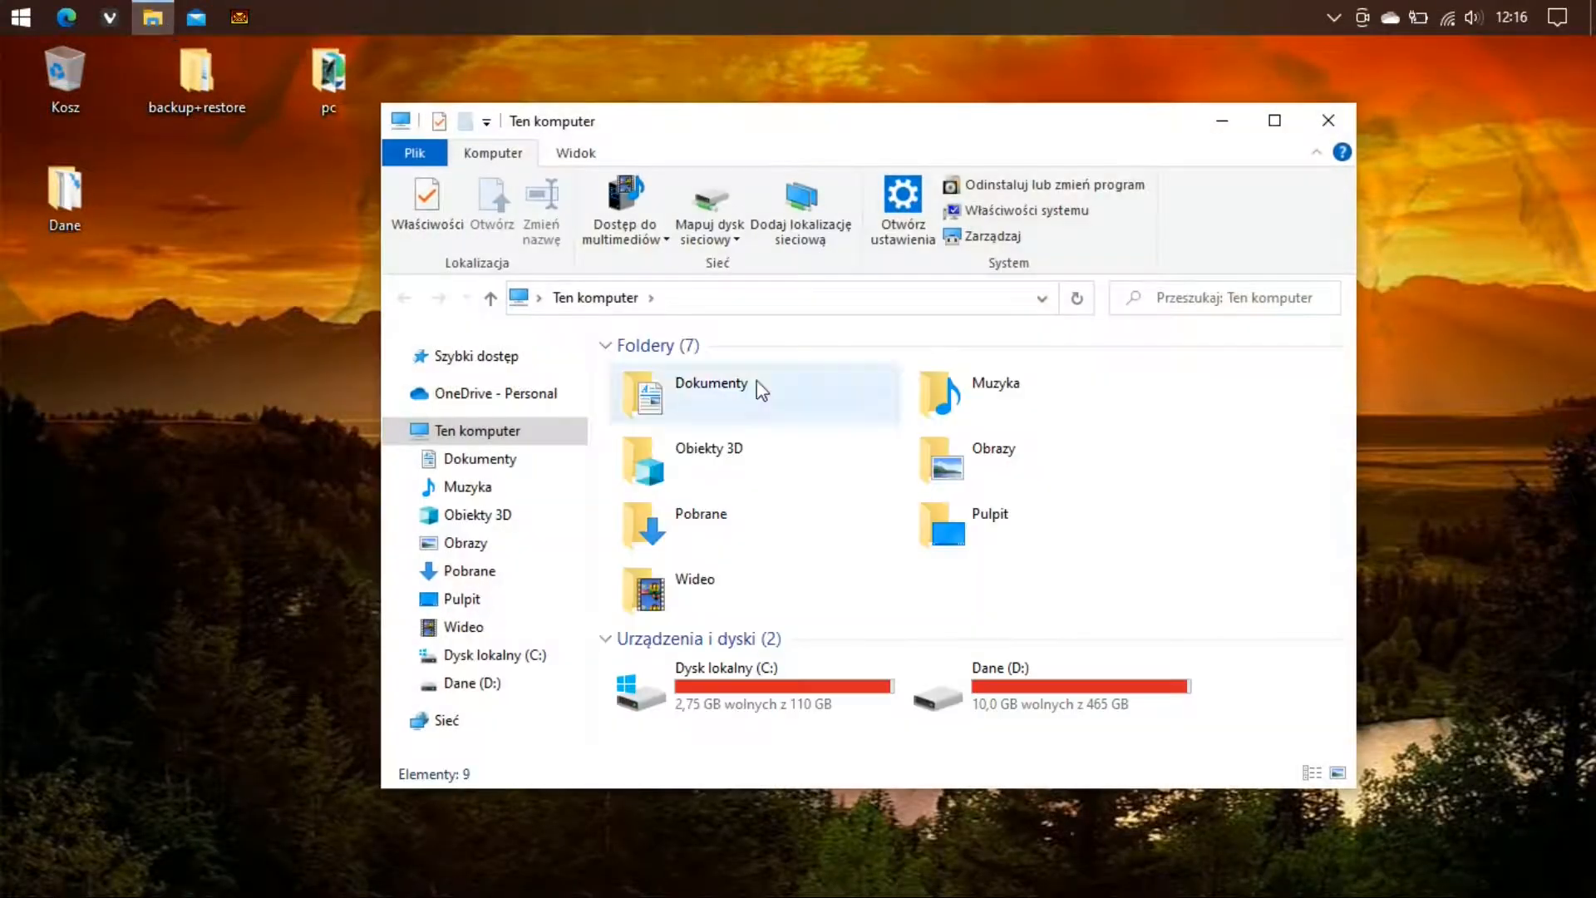
left_click(698, 396)
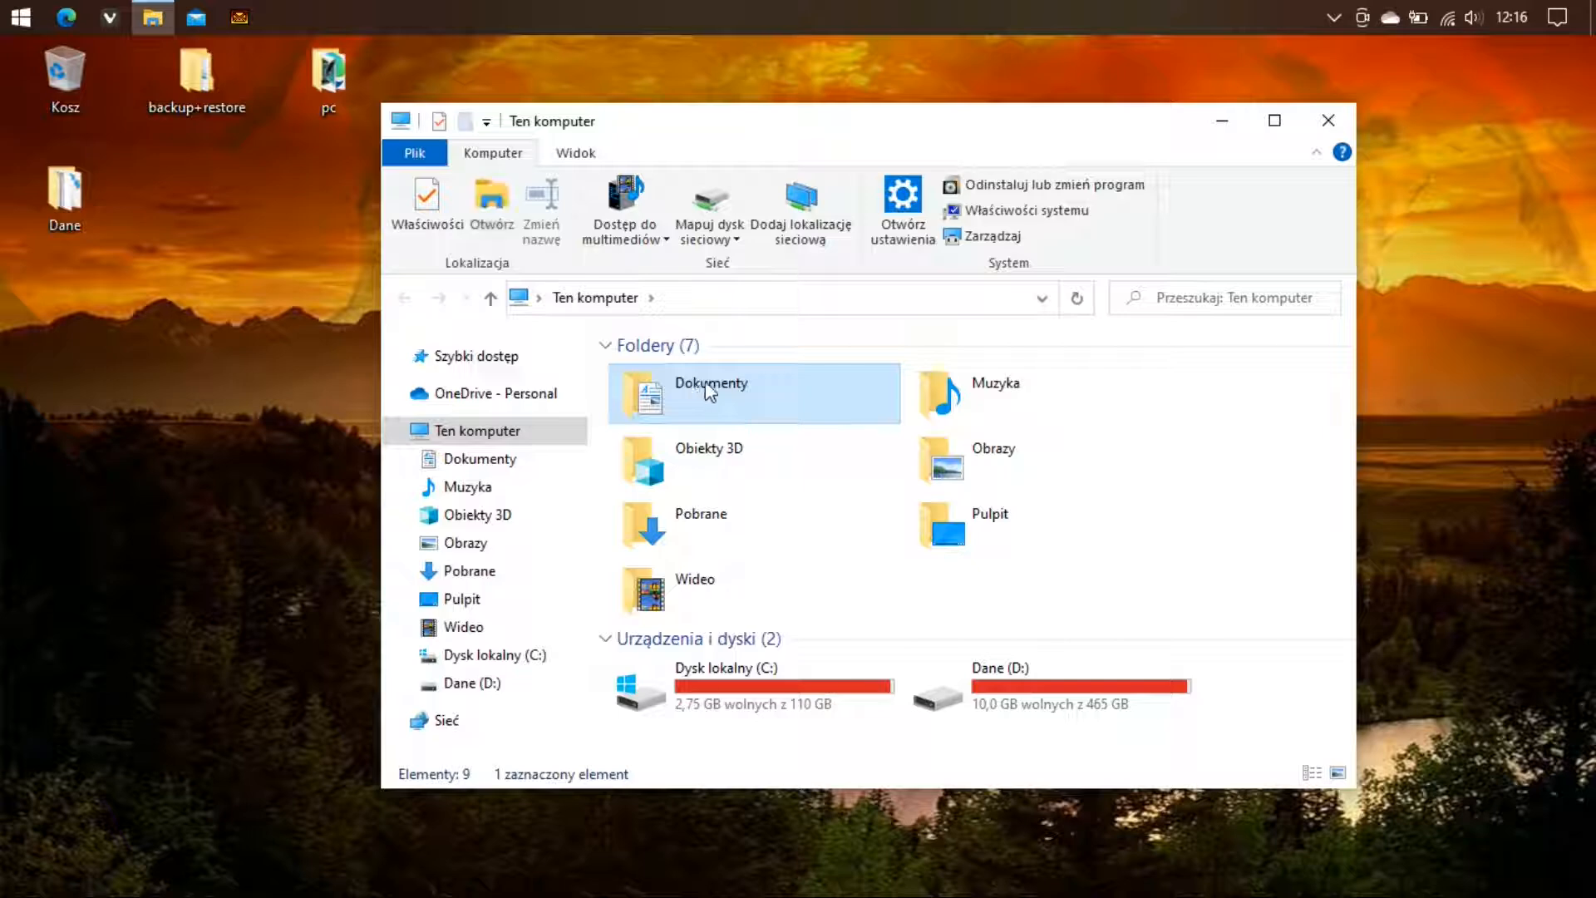
double_click(708, 391)
scroll(749, 565, "down", 1)
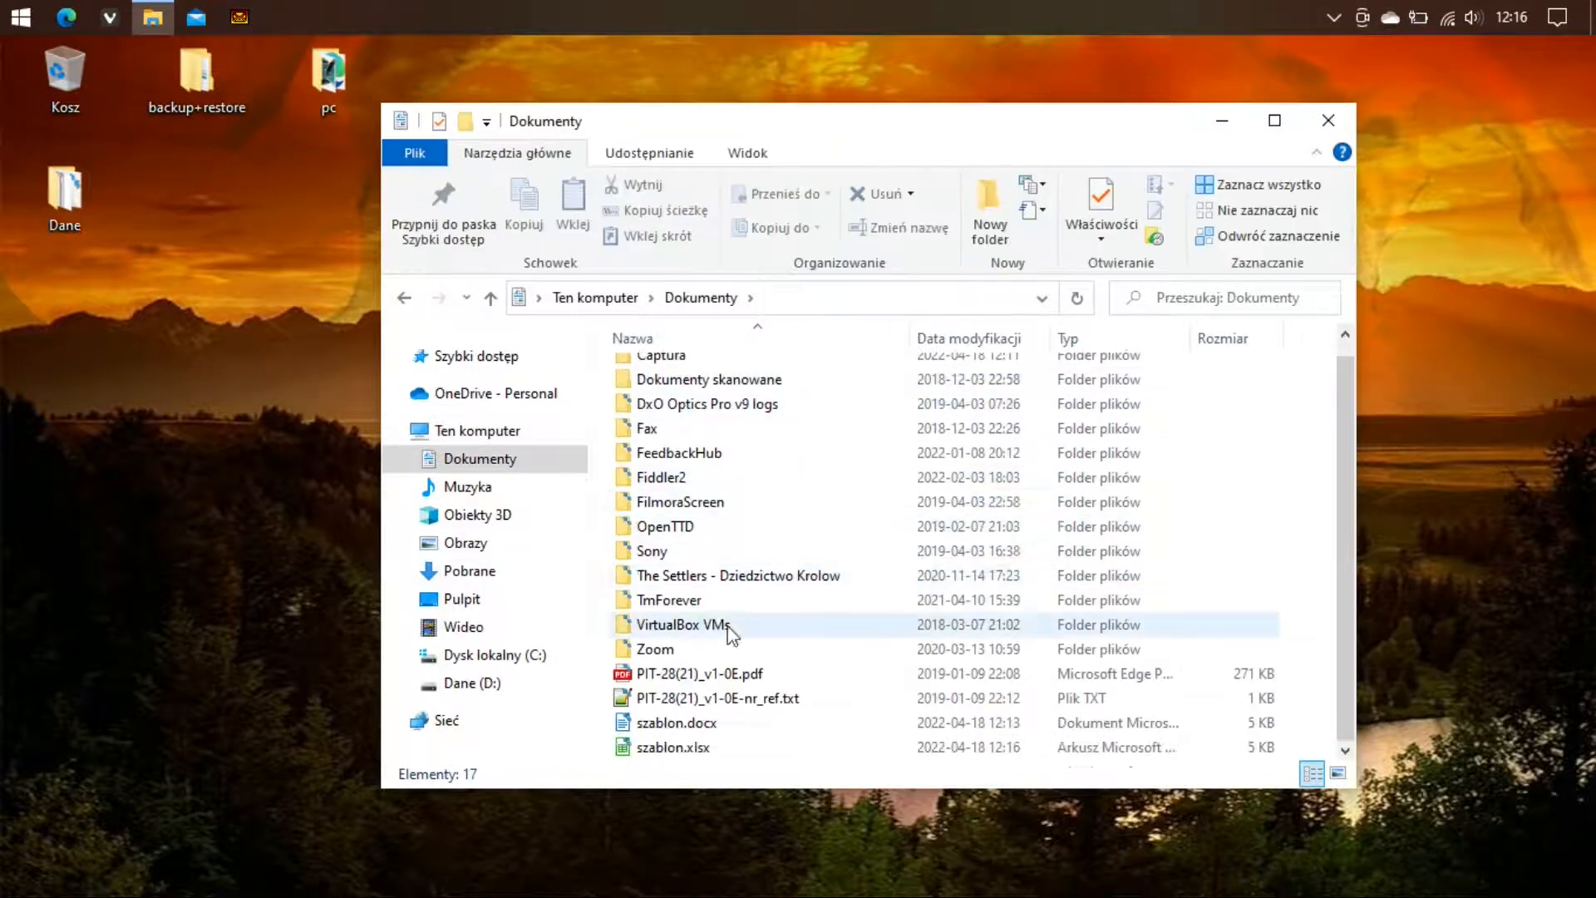
right_click(676, 745)
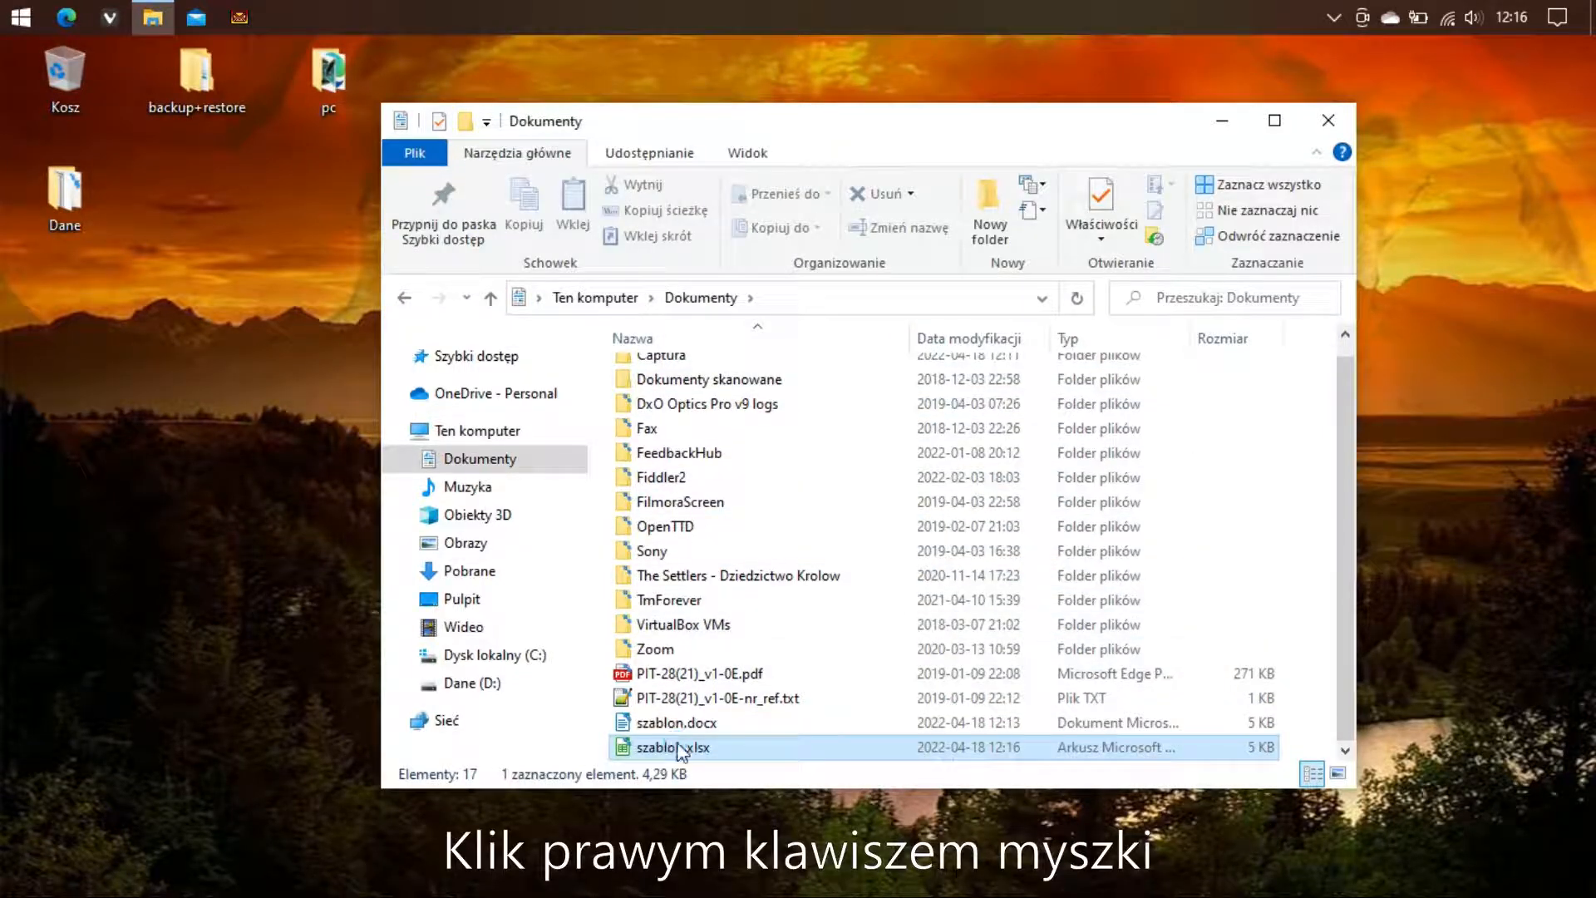
left_click(705, 722)
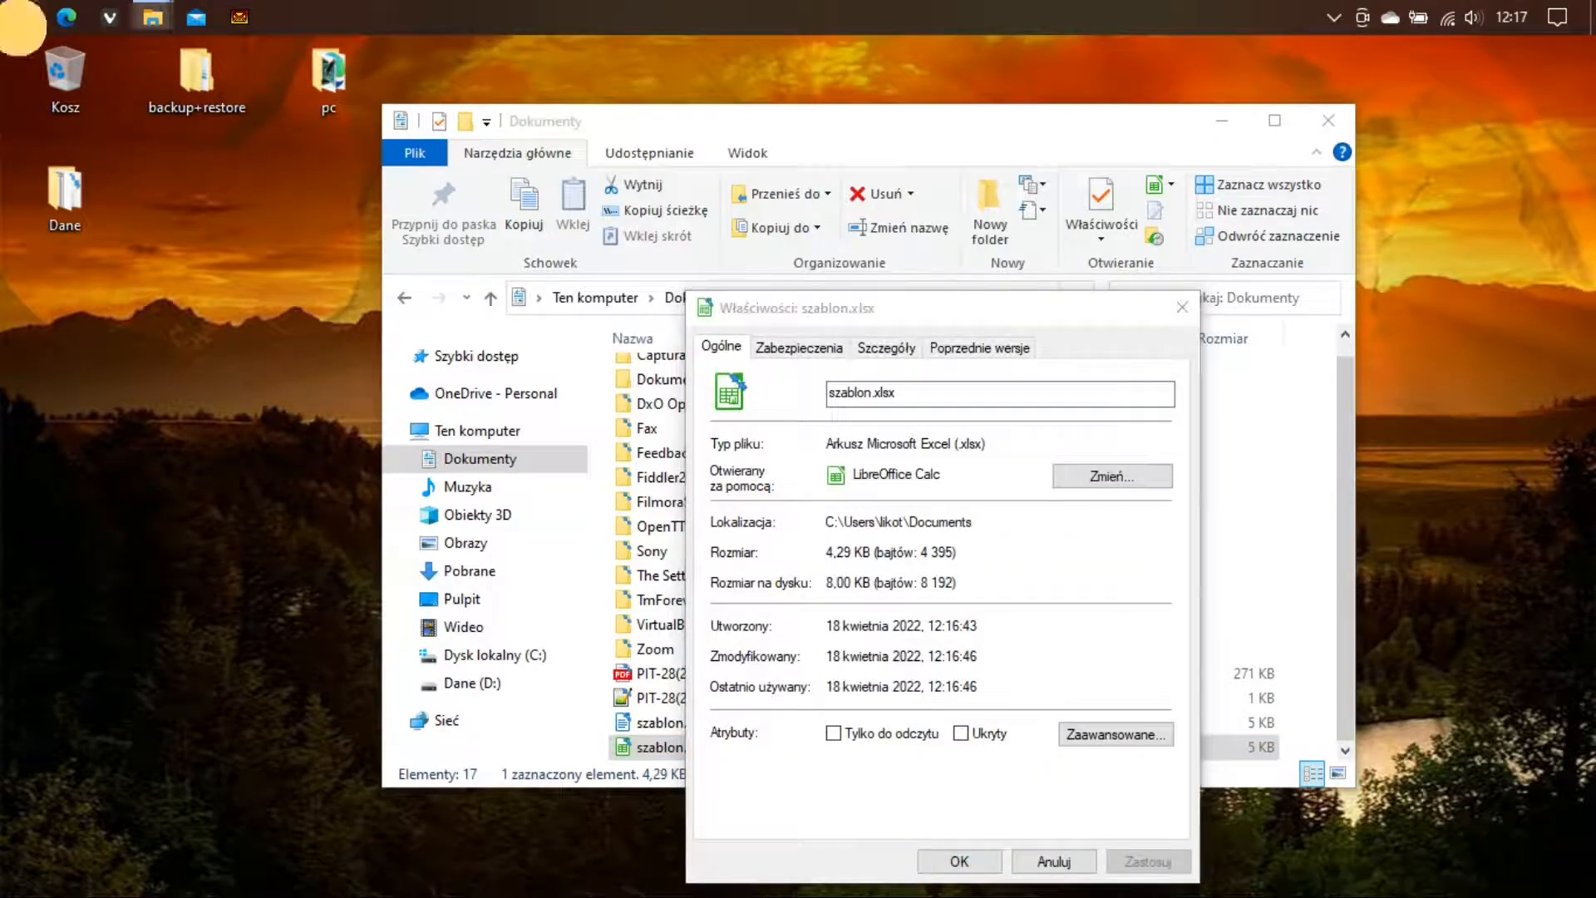
Search for "reg" and run the Registry Editor as administrator
left_click(18, 26)
type("reg")
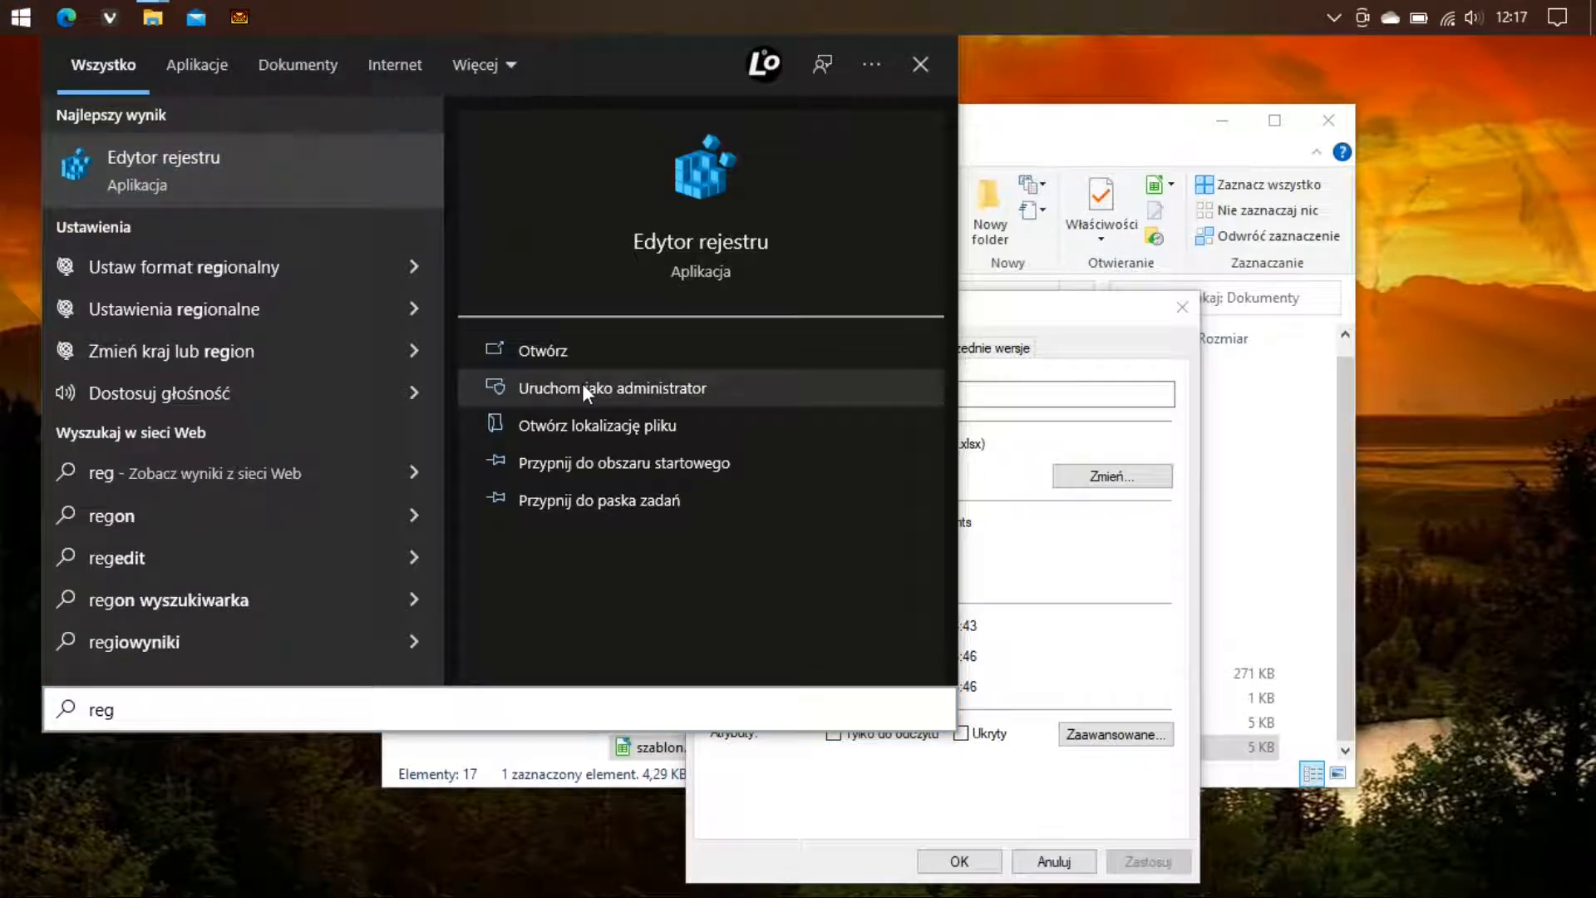
left_click(583, 387)
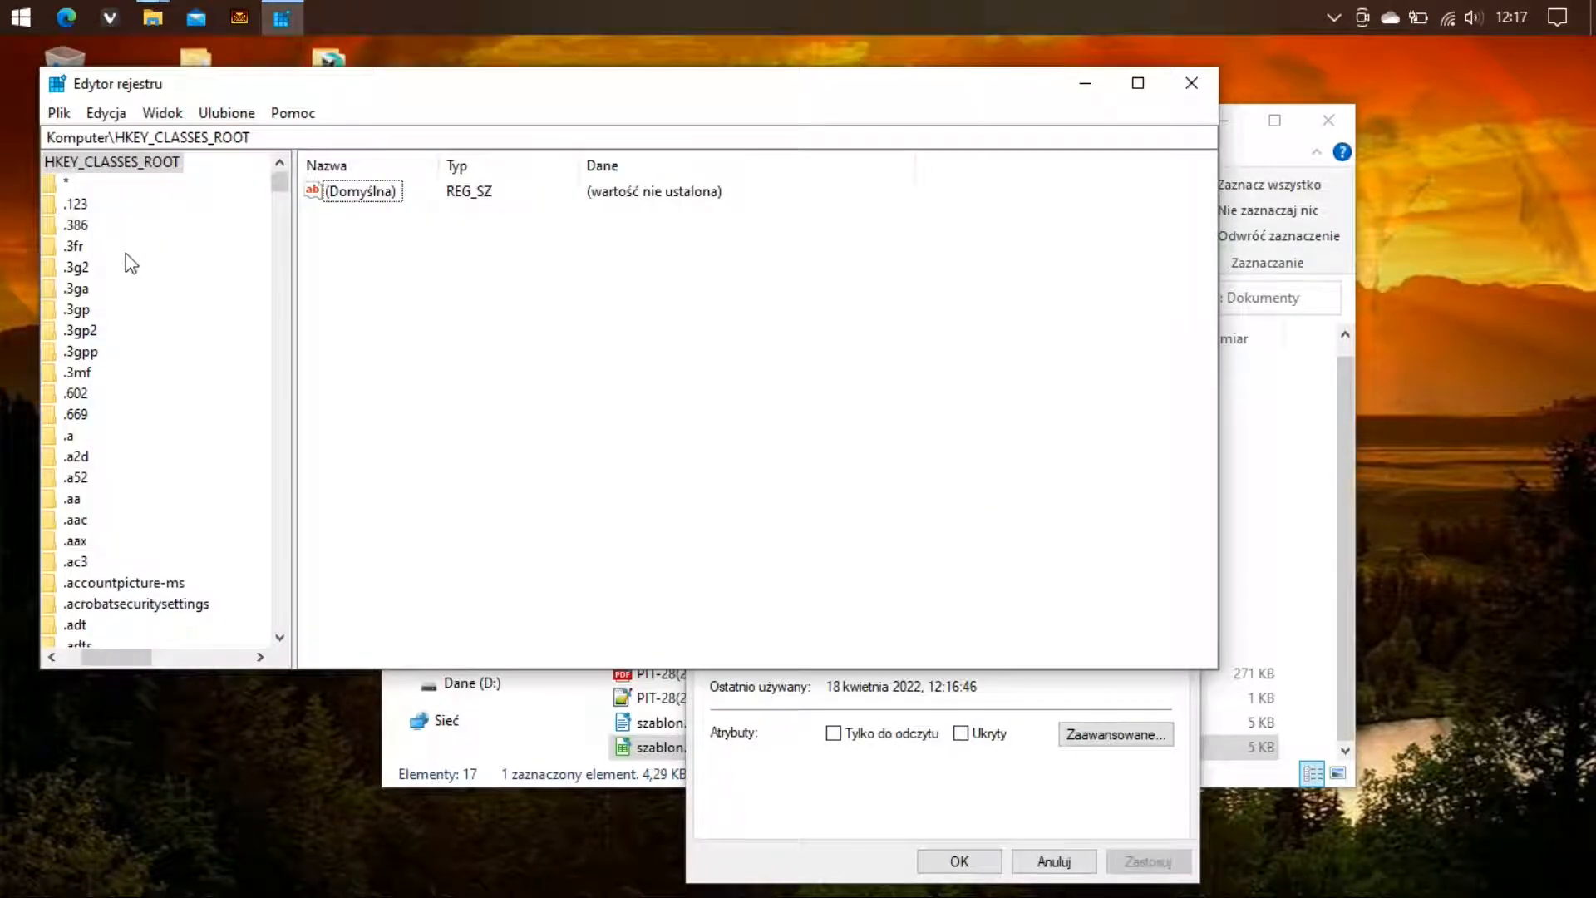
Find the .xlsx key under HKEY_CLASSES_ROOT and expand it
left_click_drag(143, 655, 115, 660)
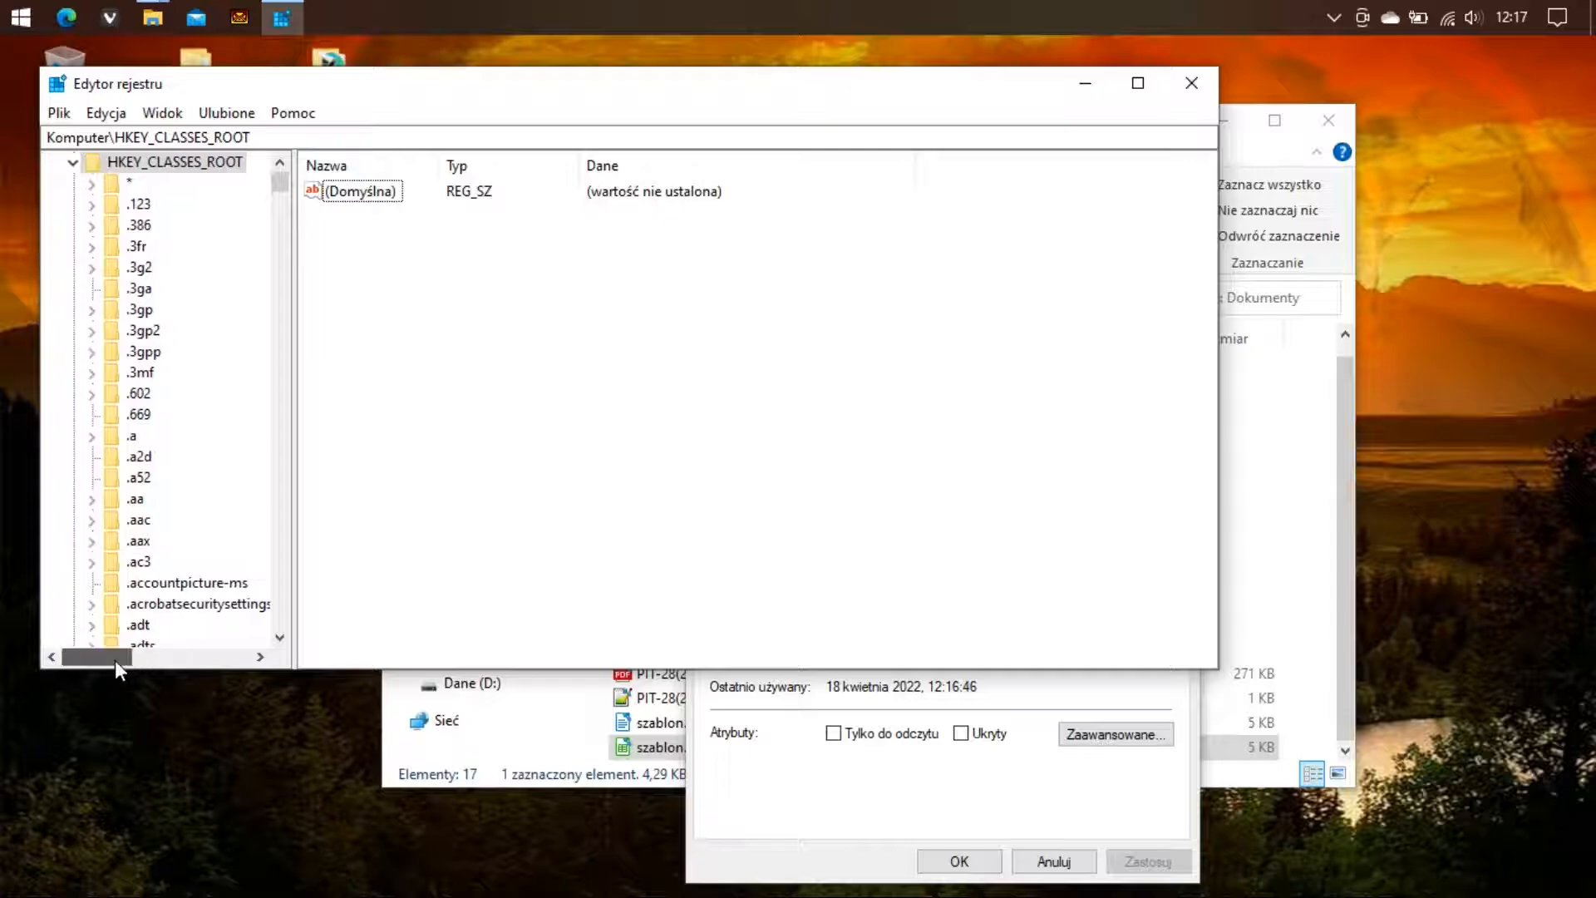
scroll(254, 274, "down", 1)
scroll(253, 274, "down", 20)
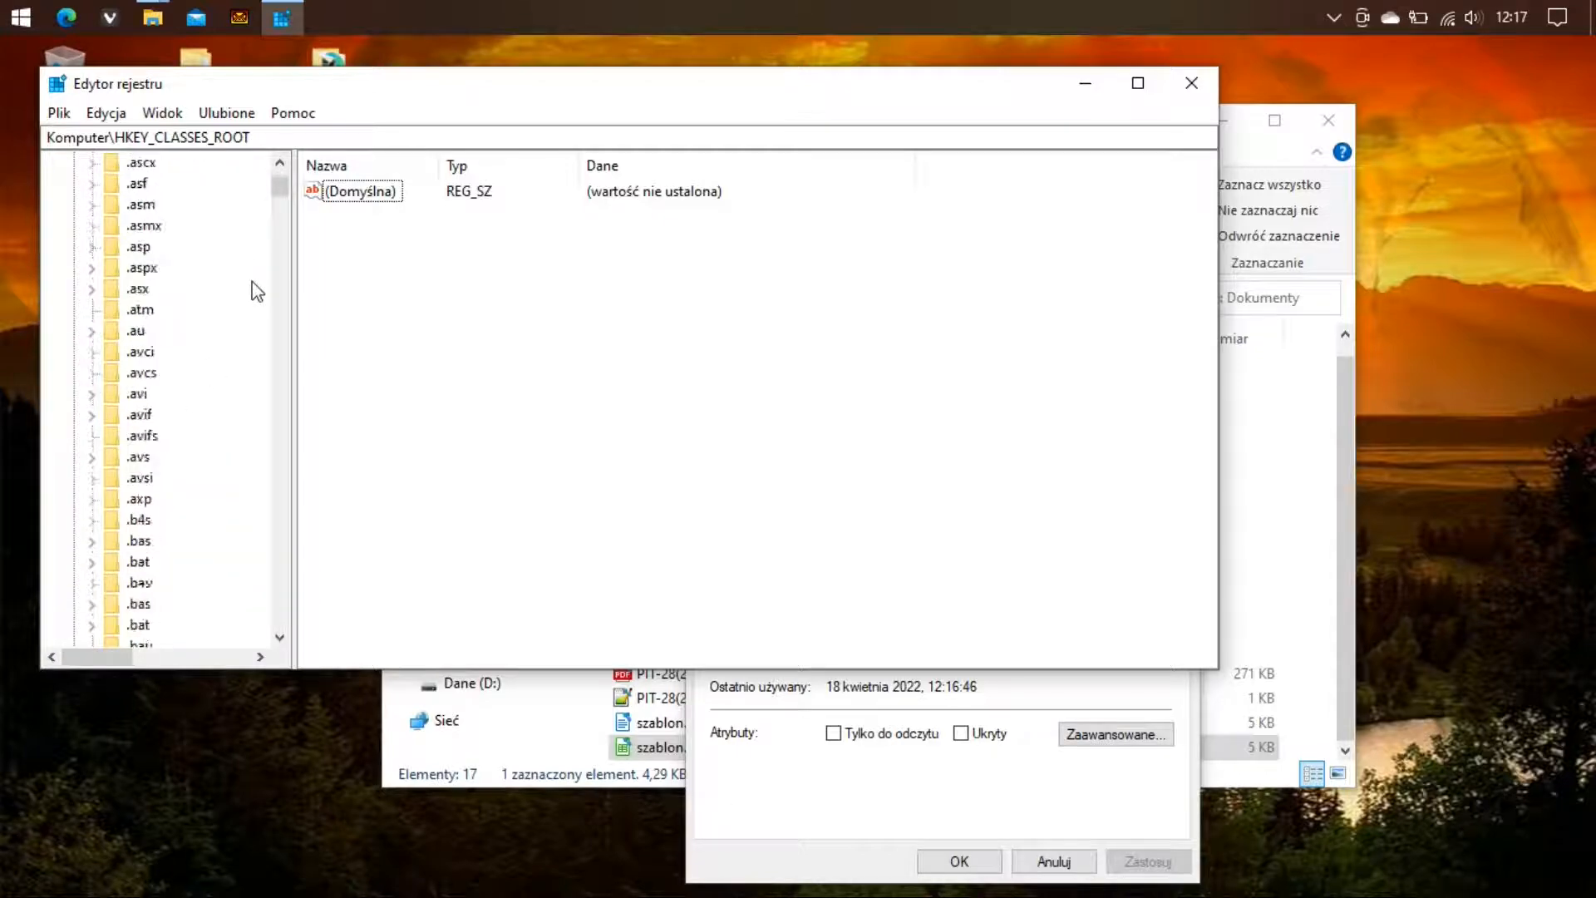
scroll(257, 291, "down", 20)
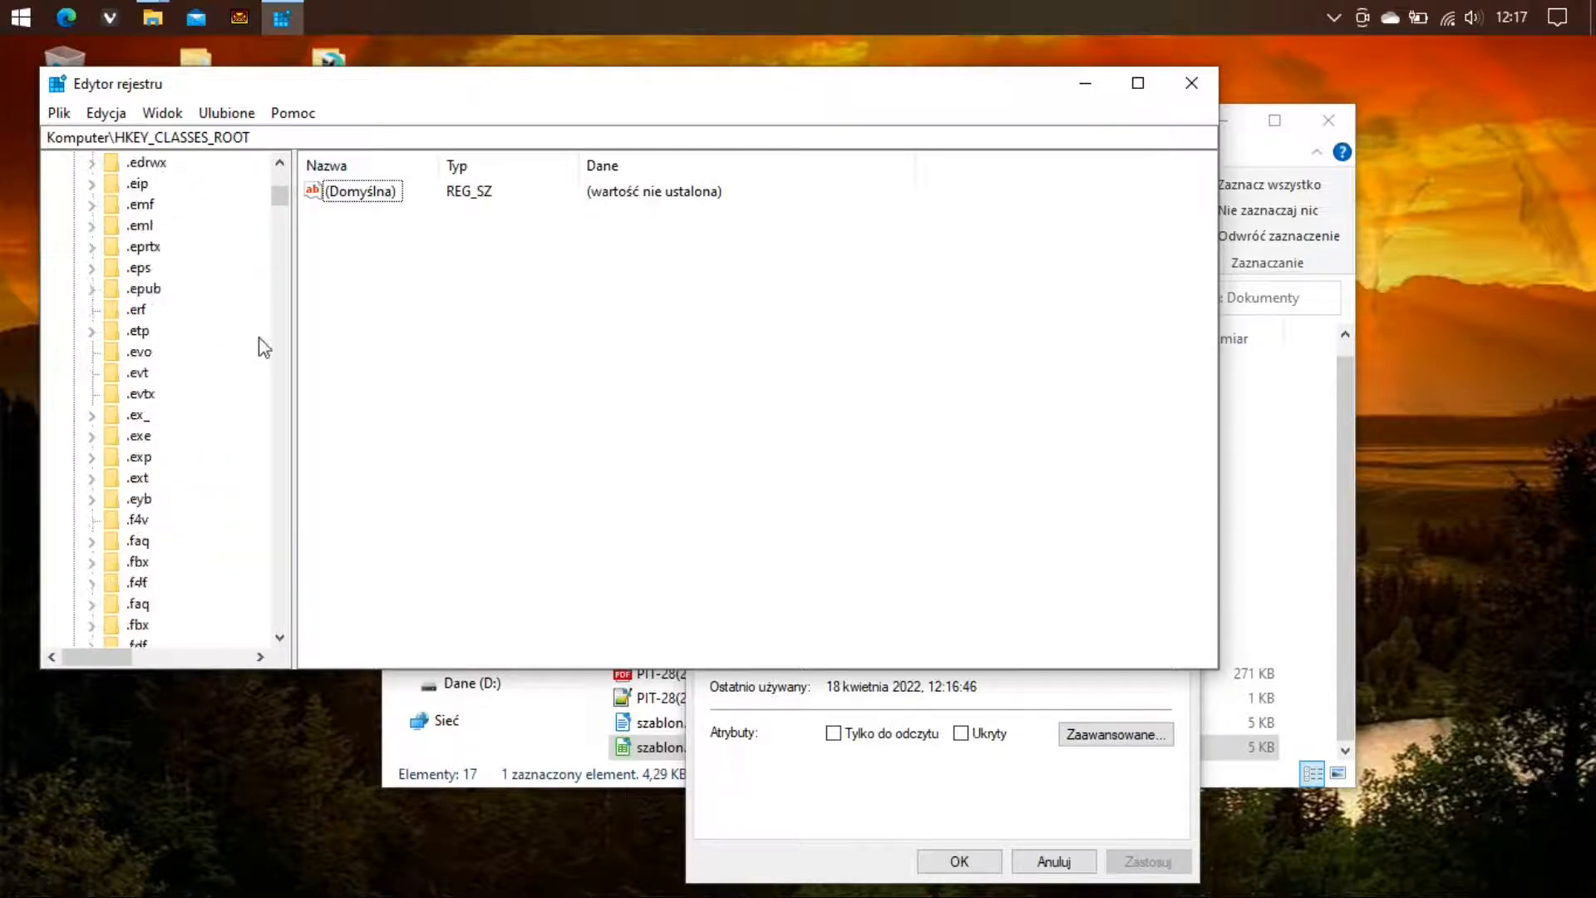
scroll(267, 368, "down", 20)
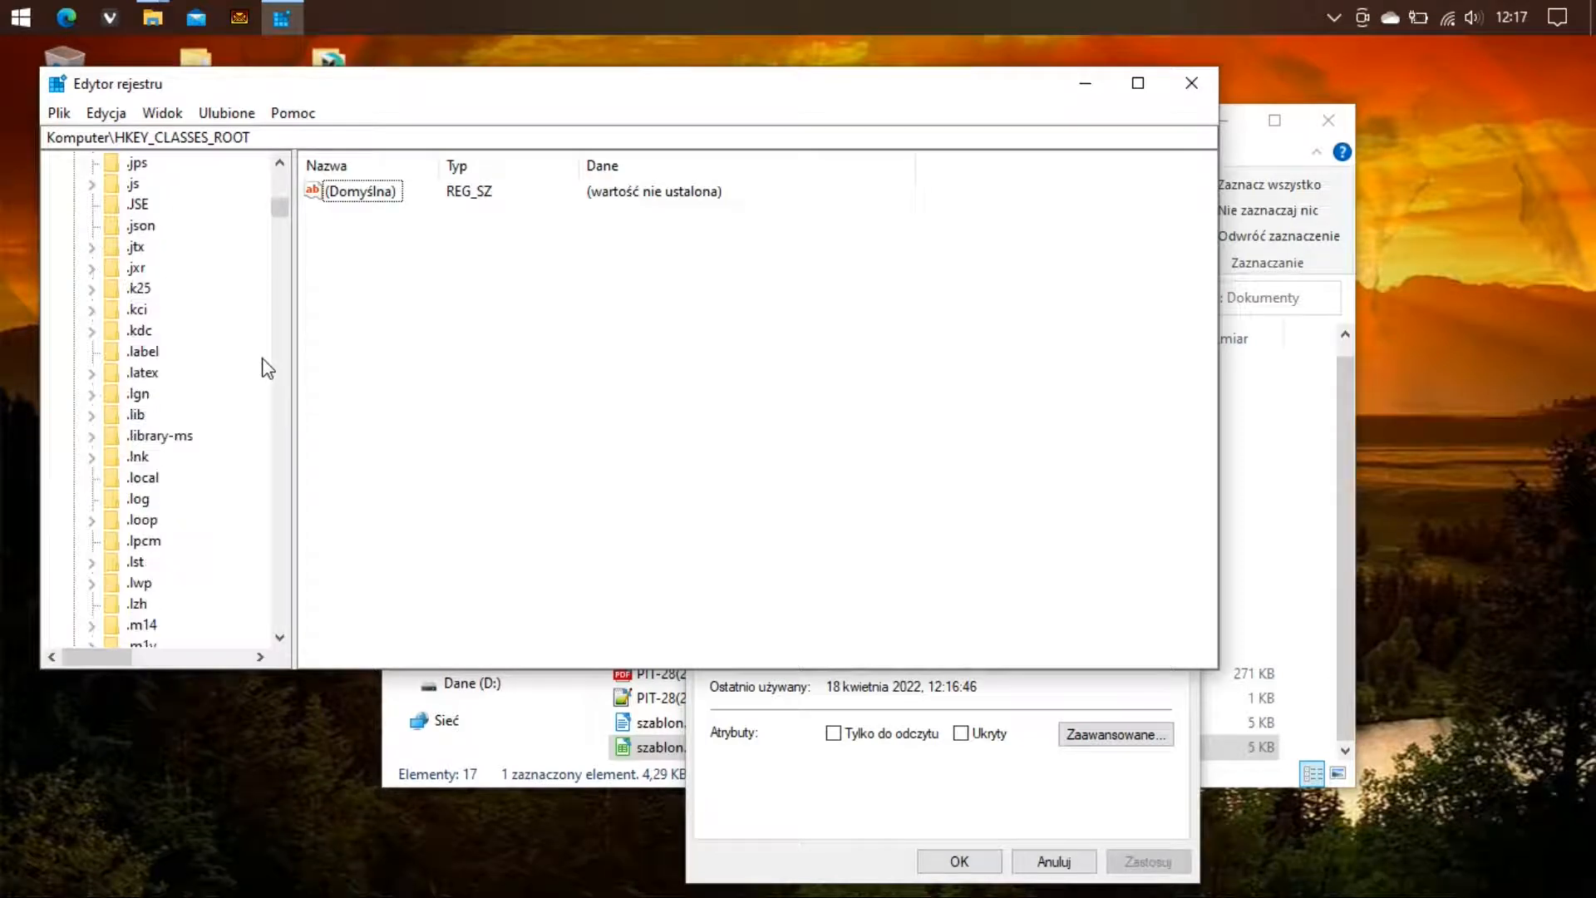
scroll(266, 368, "down", 20)
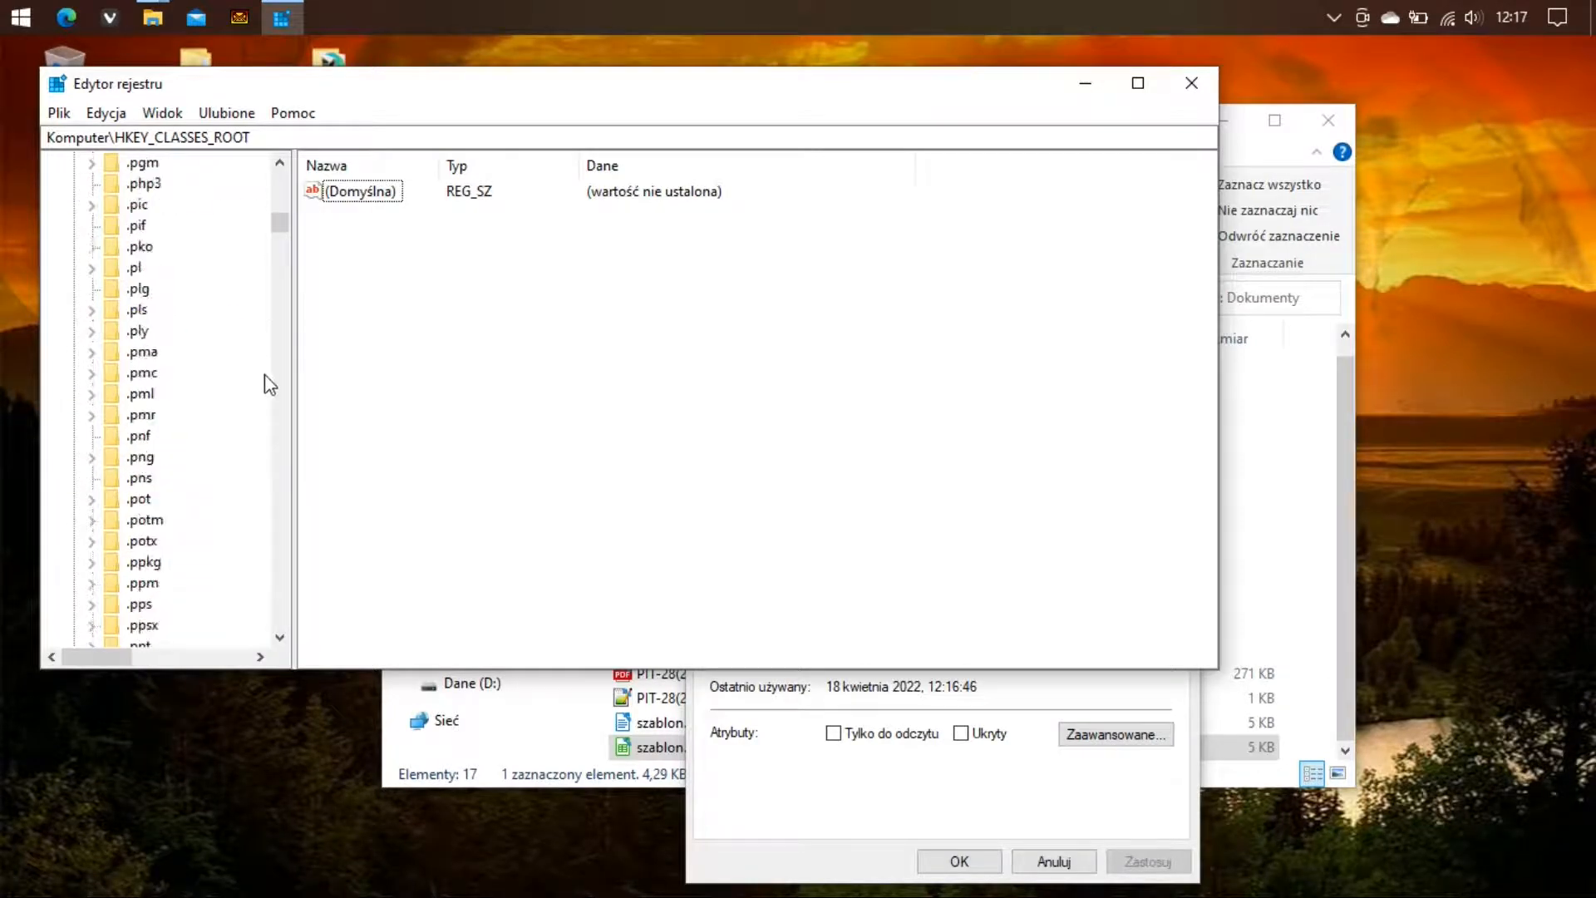
scroll(267, 384, "down", 20)
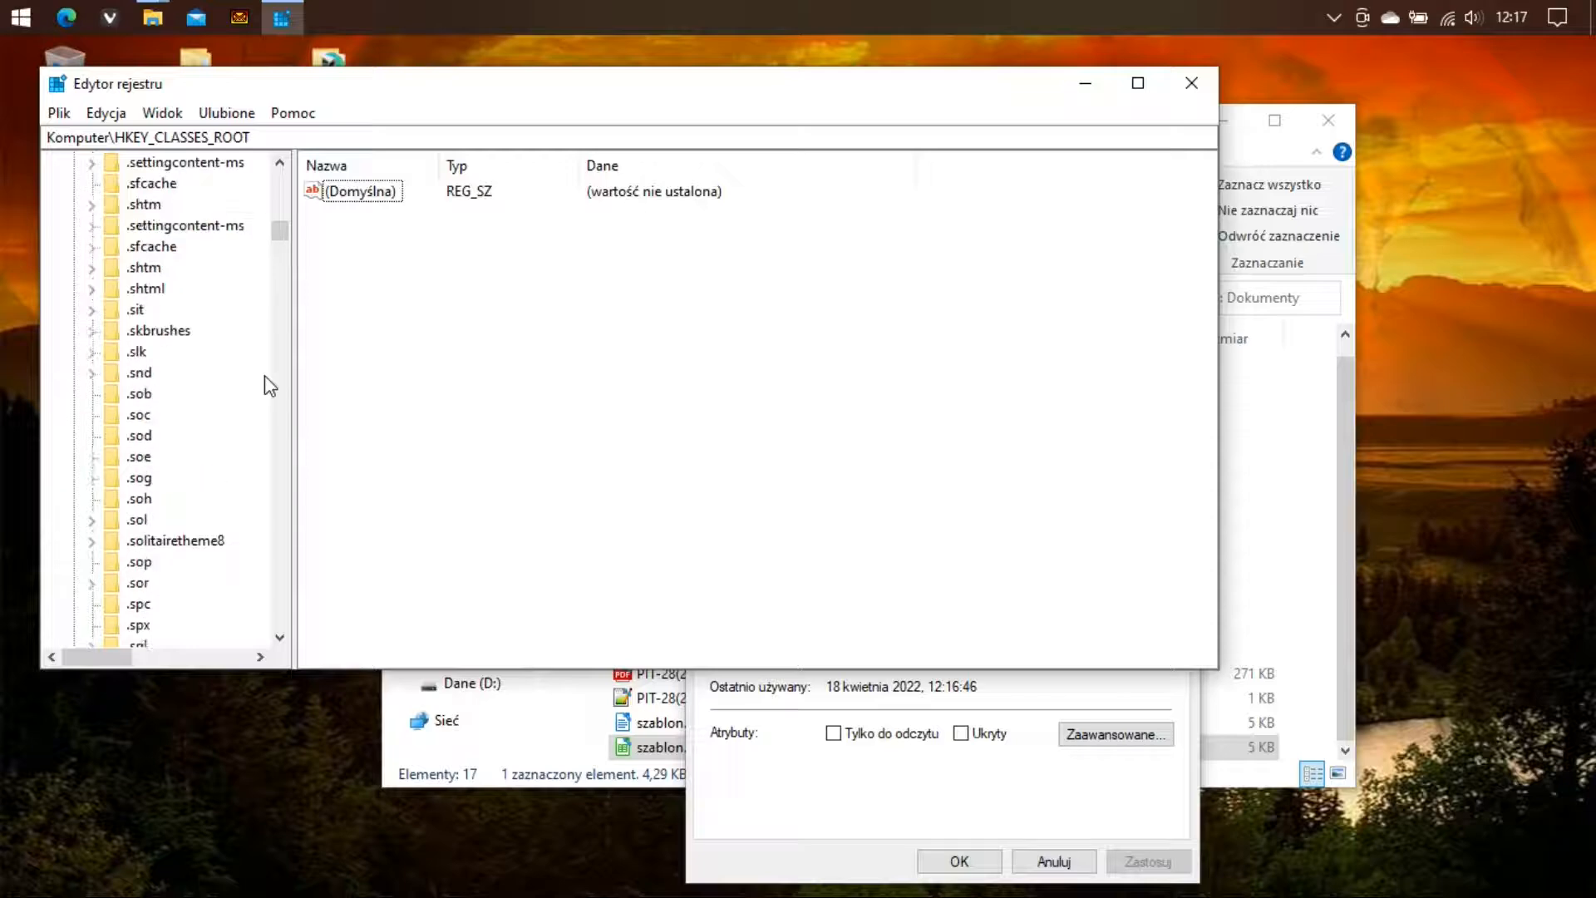
scroll(269, 385, "down", 20)
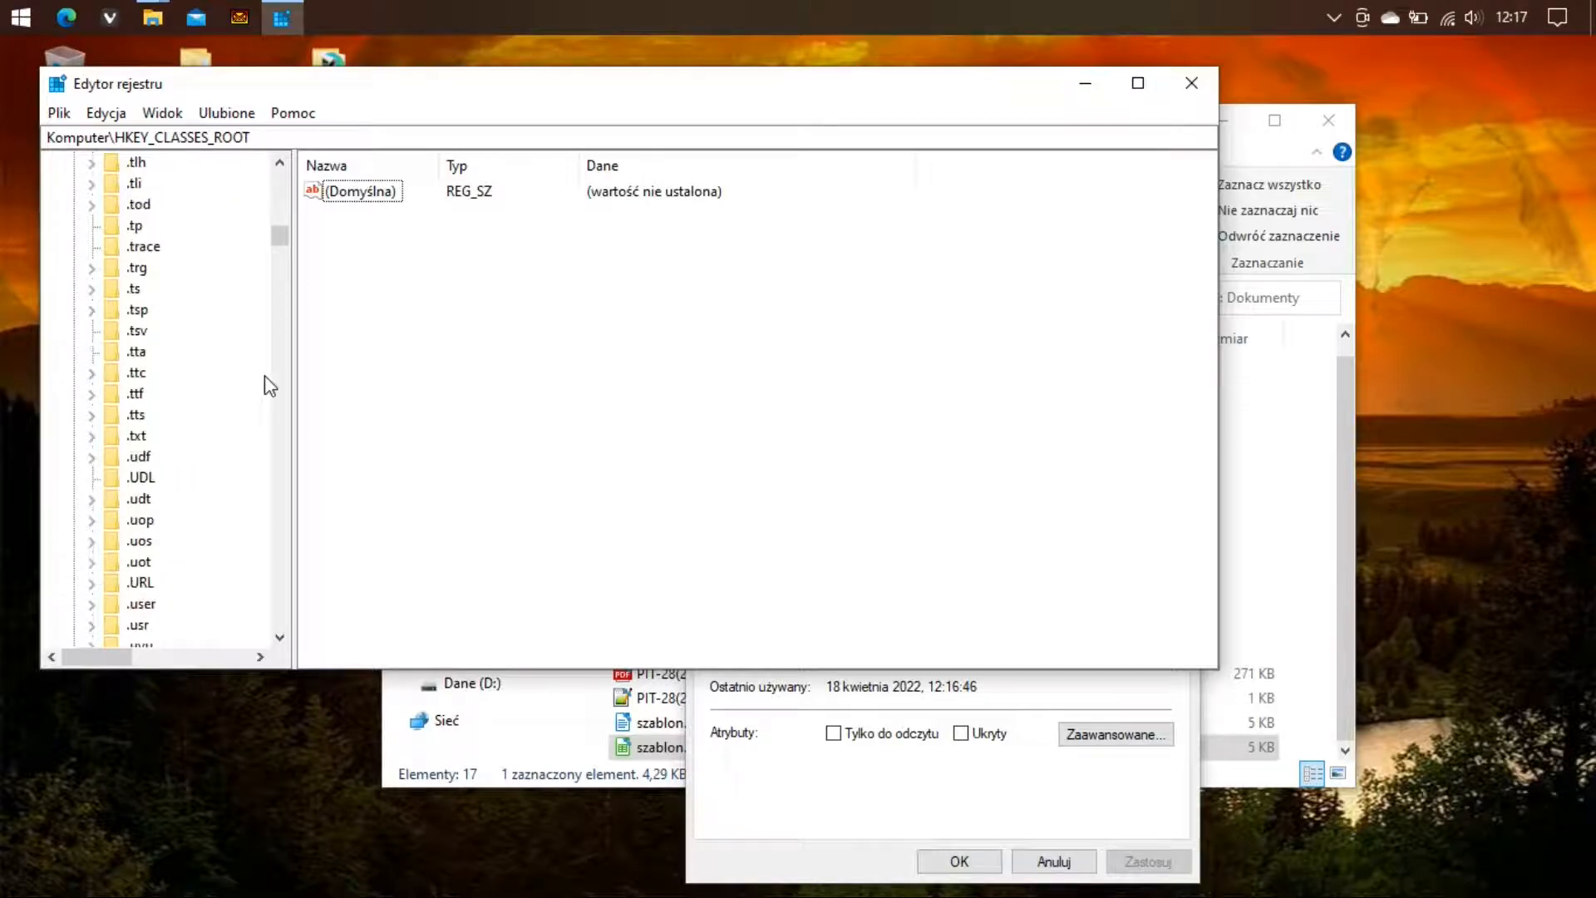
scroll(269, 385, "down", 20)
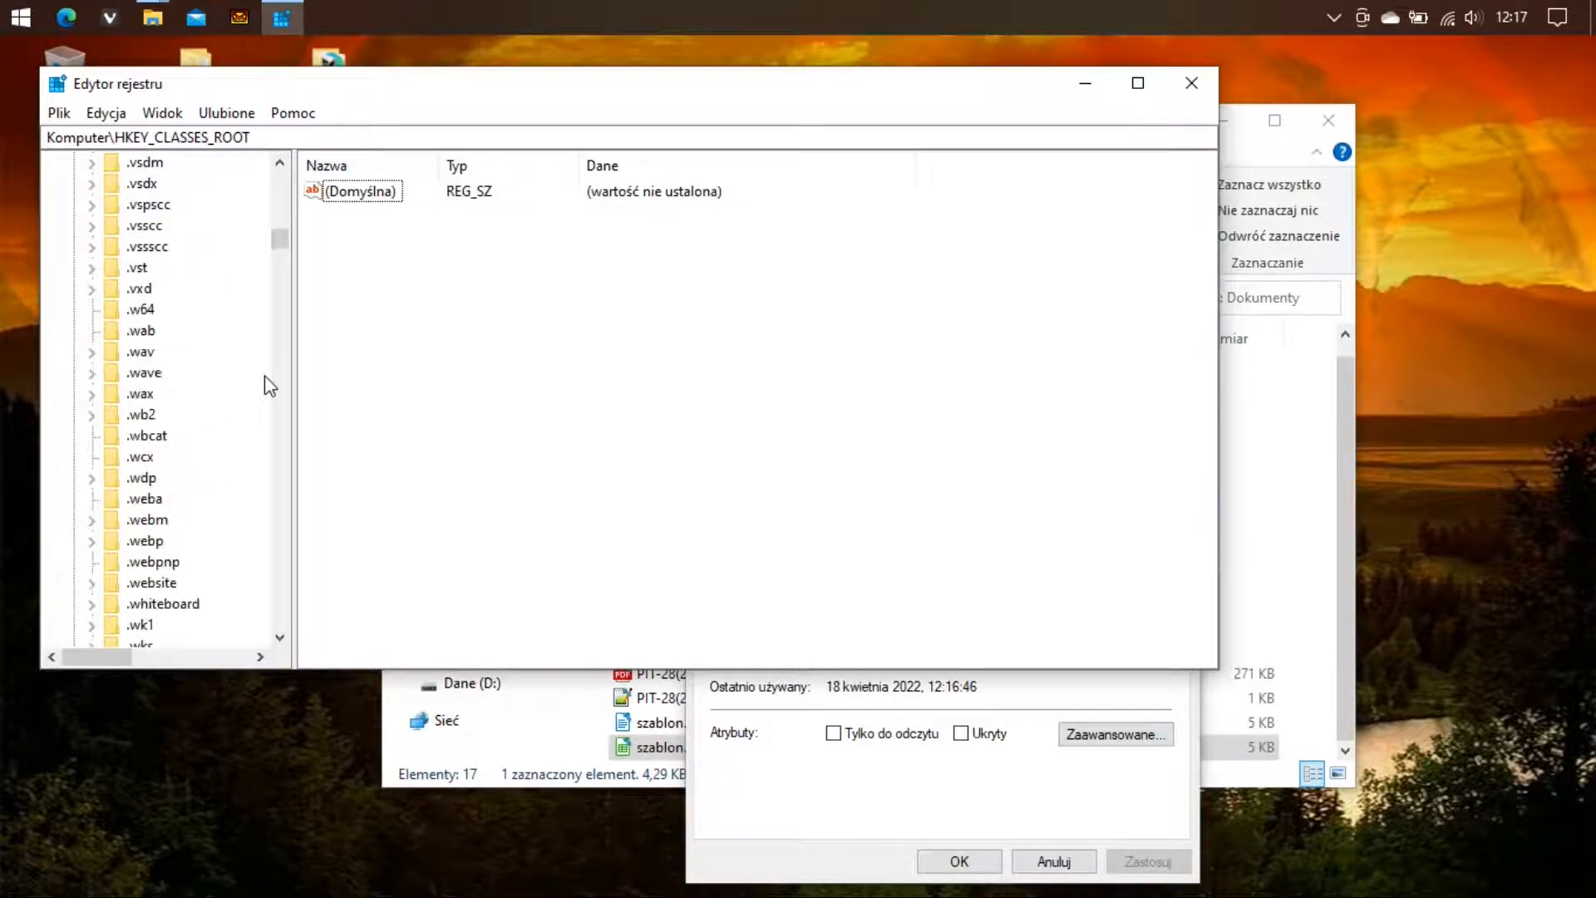
scroll(269, 386, "down", 6)
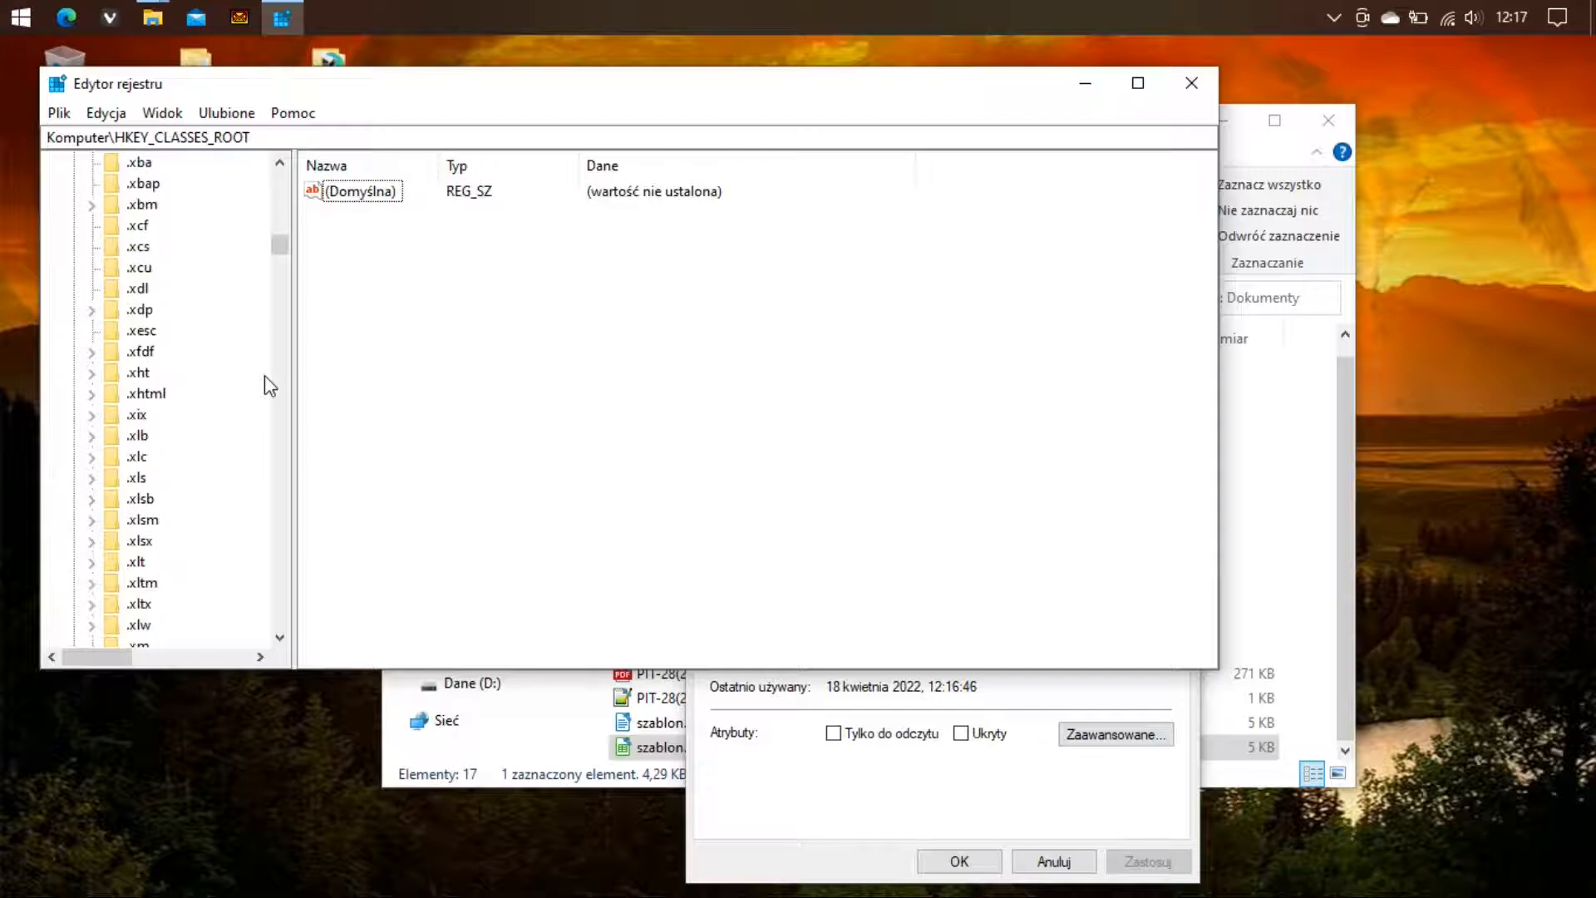
scroll(264, 376, "down", 2)
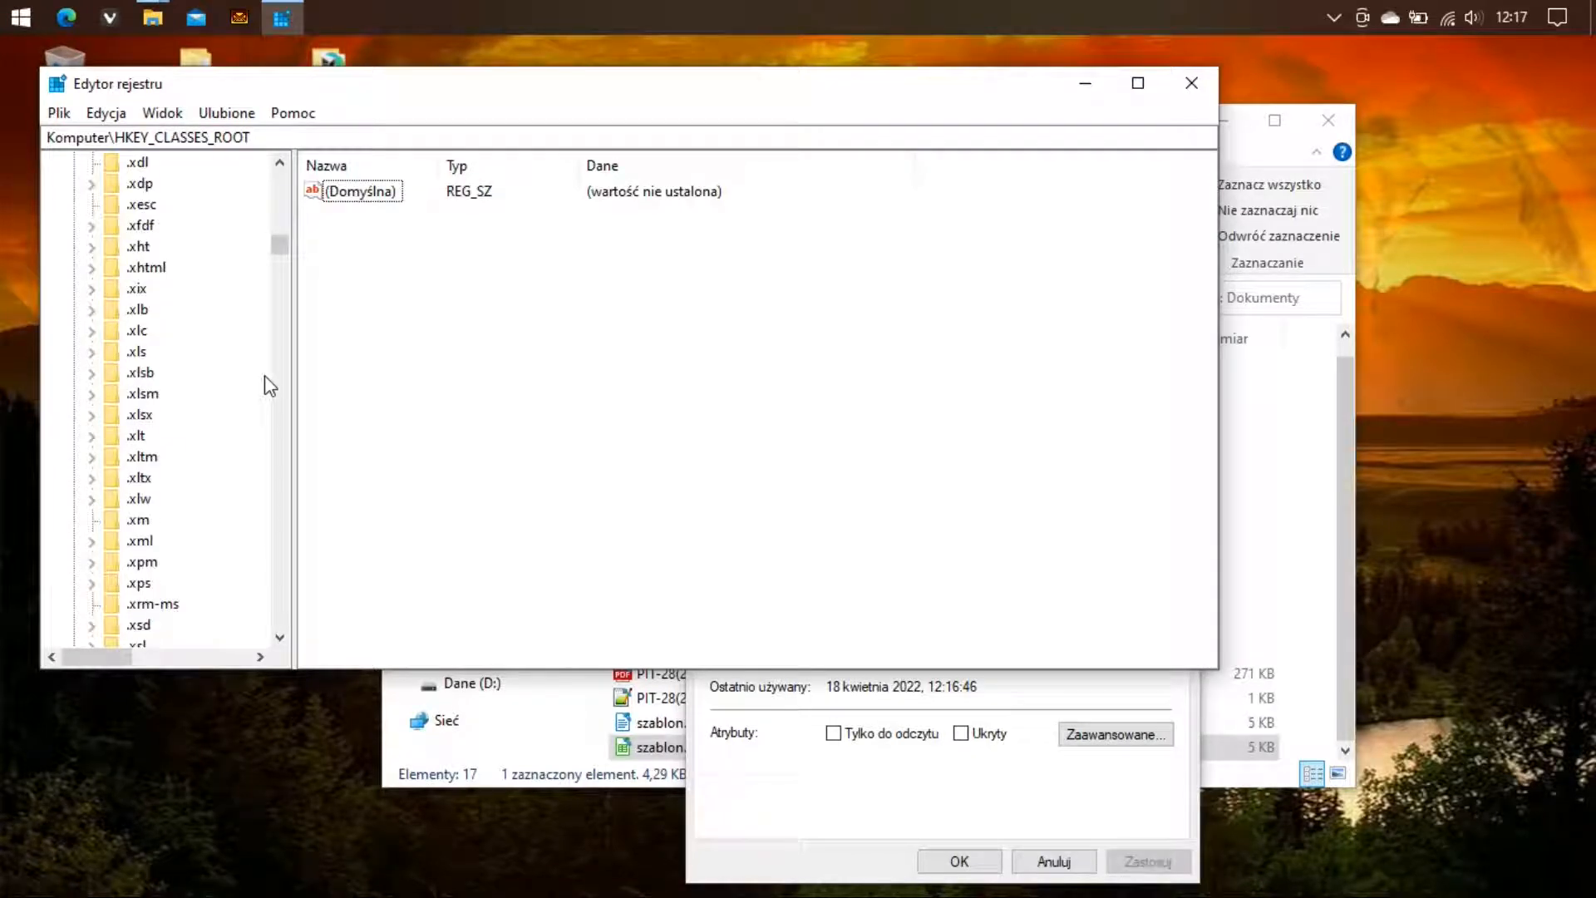
left_click(93, 415)
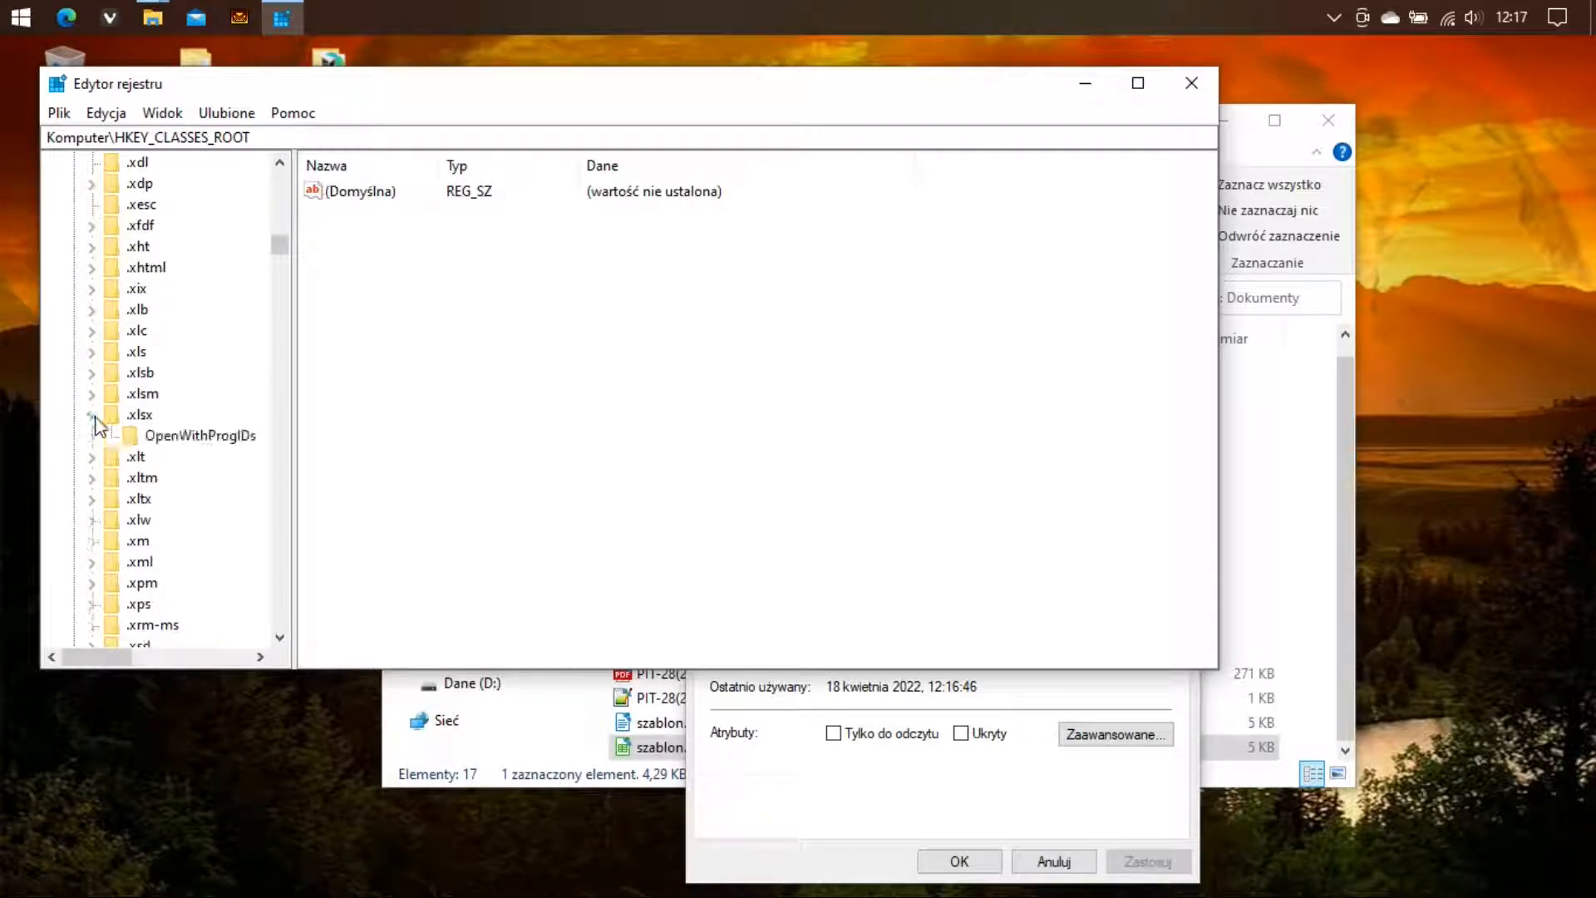
Copy the value name LibreOffice.Xlsx from the .xlsx key's OpenWithProgIDs subkey and close its edit dialog without changes
scroll(106, 426, "down", 2)
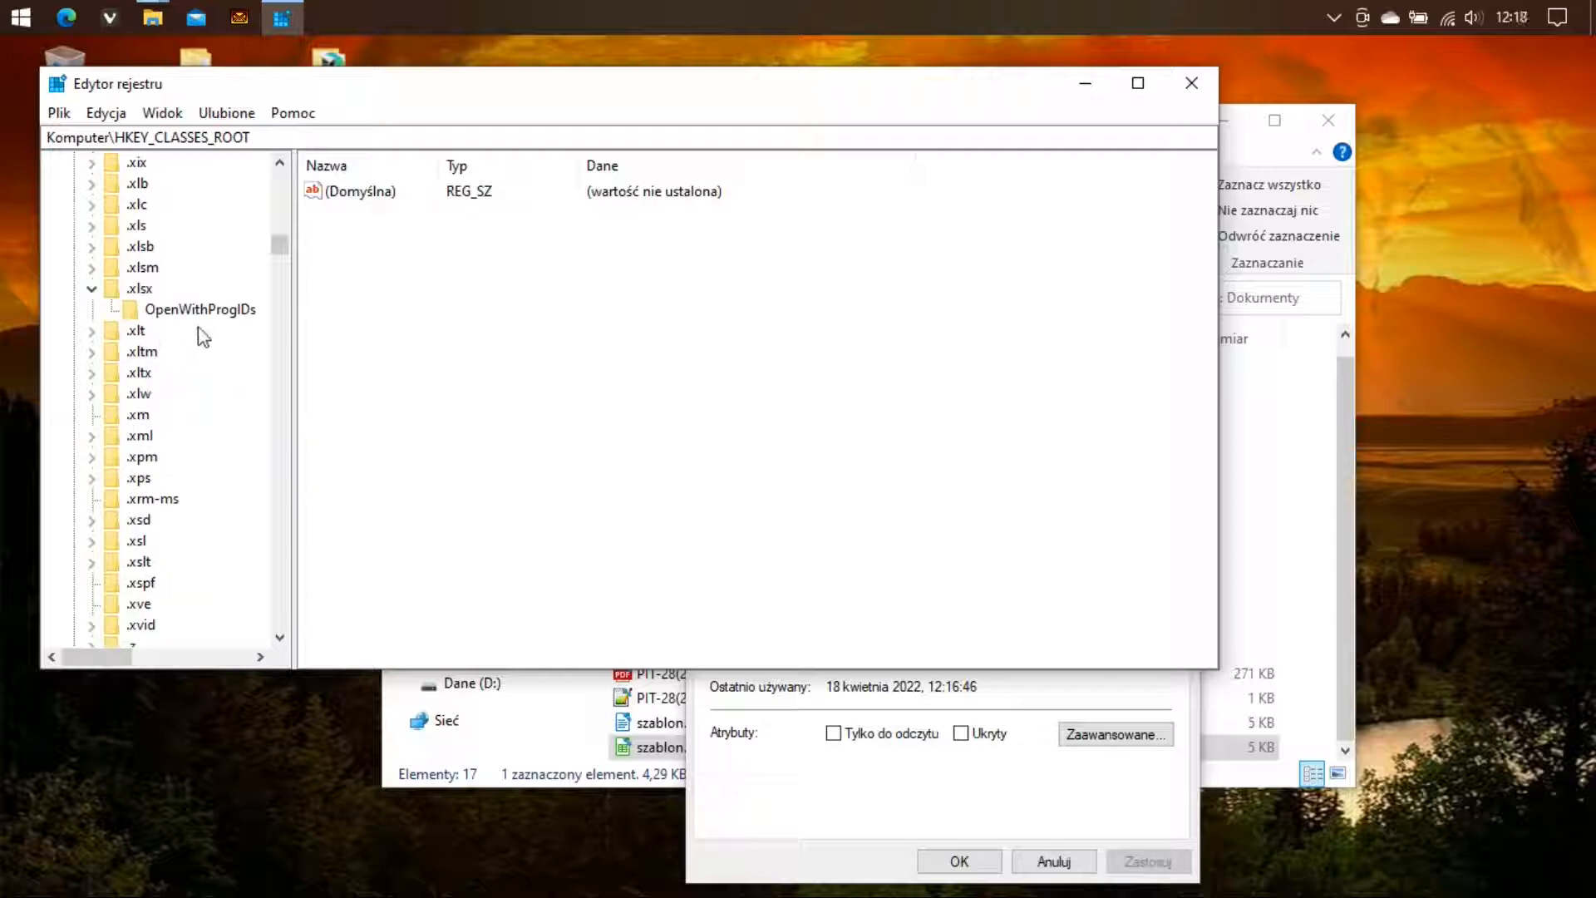
left_click(199, 312)
left_click(349, 218)
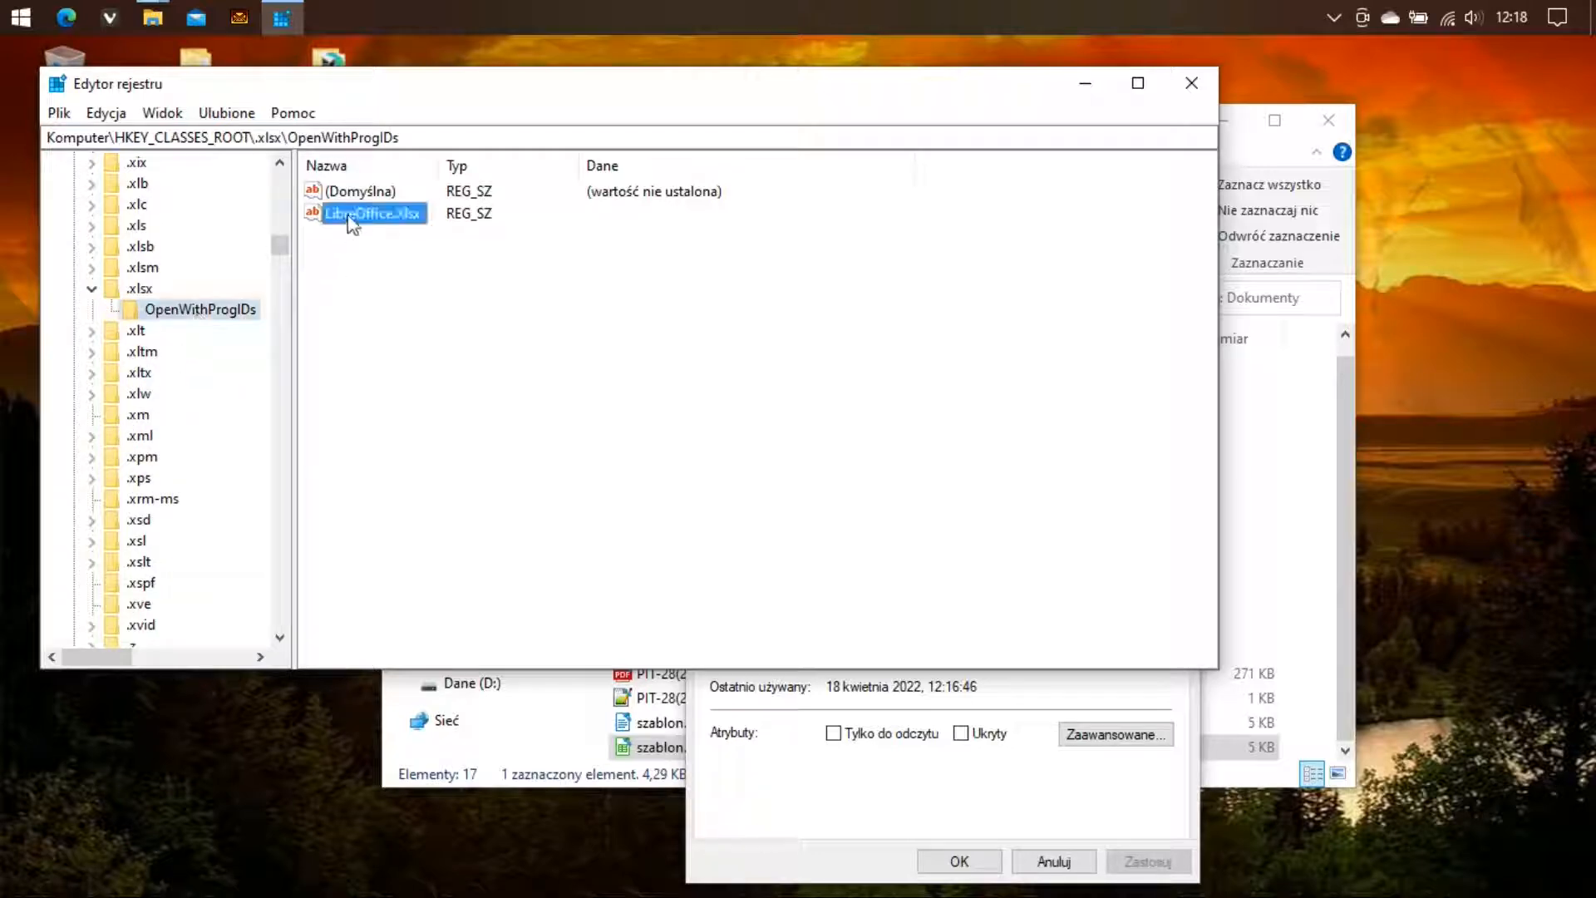
double_click(349, 218)
left_click_drag(207, 251, 153, 252)
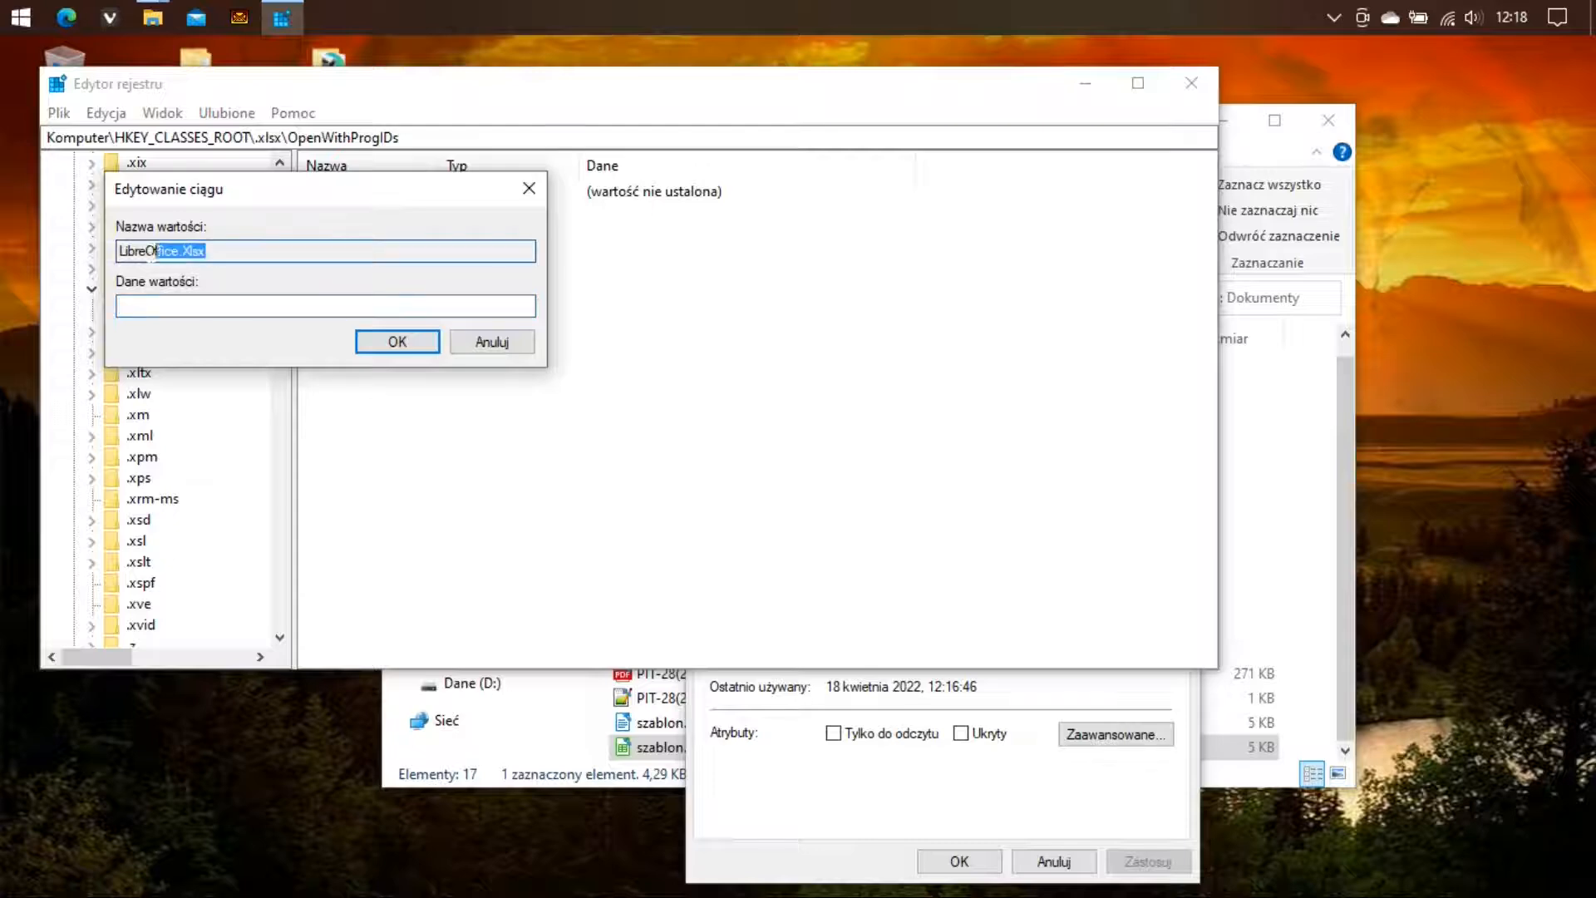
right_click(141, 248)
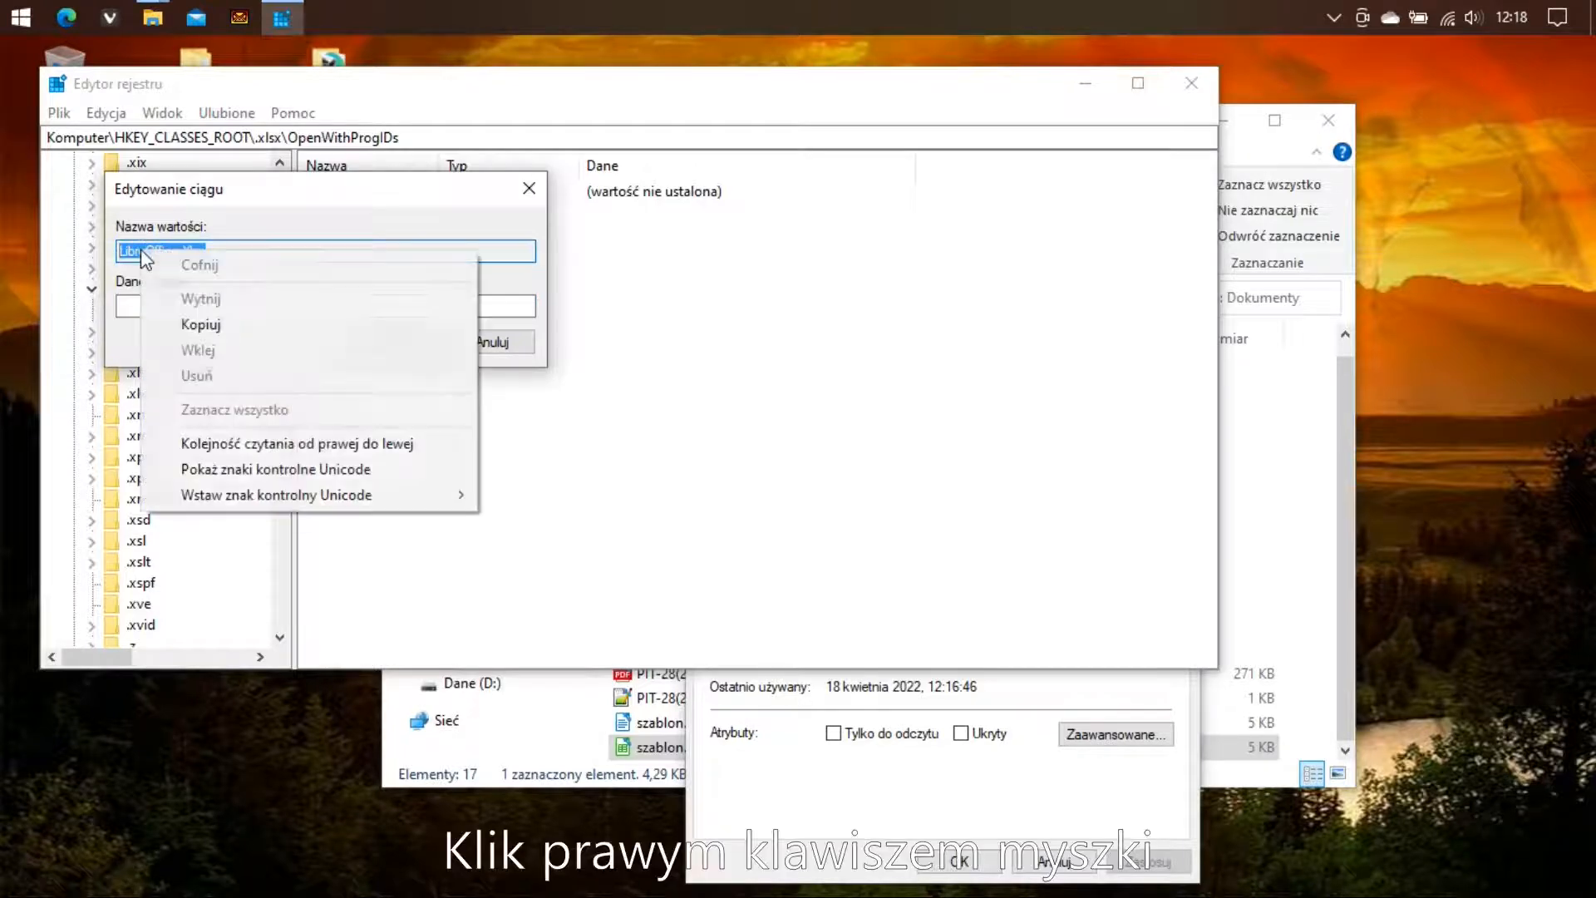
left_click(200, 324)
left_click(477, 344)
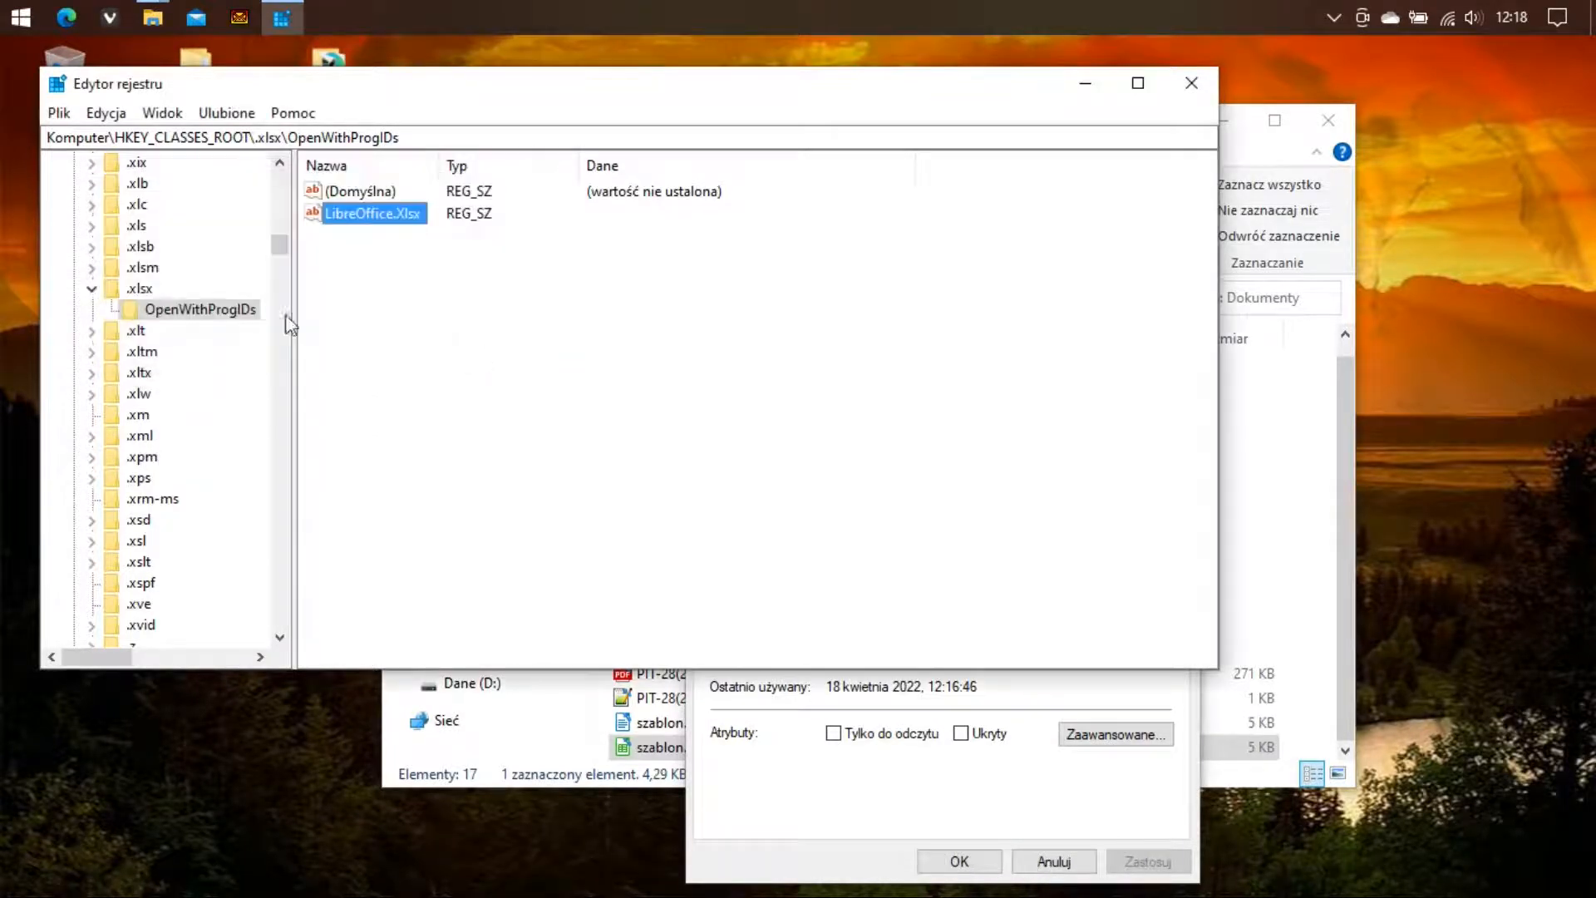
Create a new key under .xlsx and name it LibreOffice.Xlsx by pasting the copied name
right_click(141, 288)
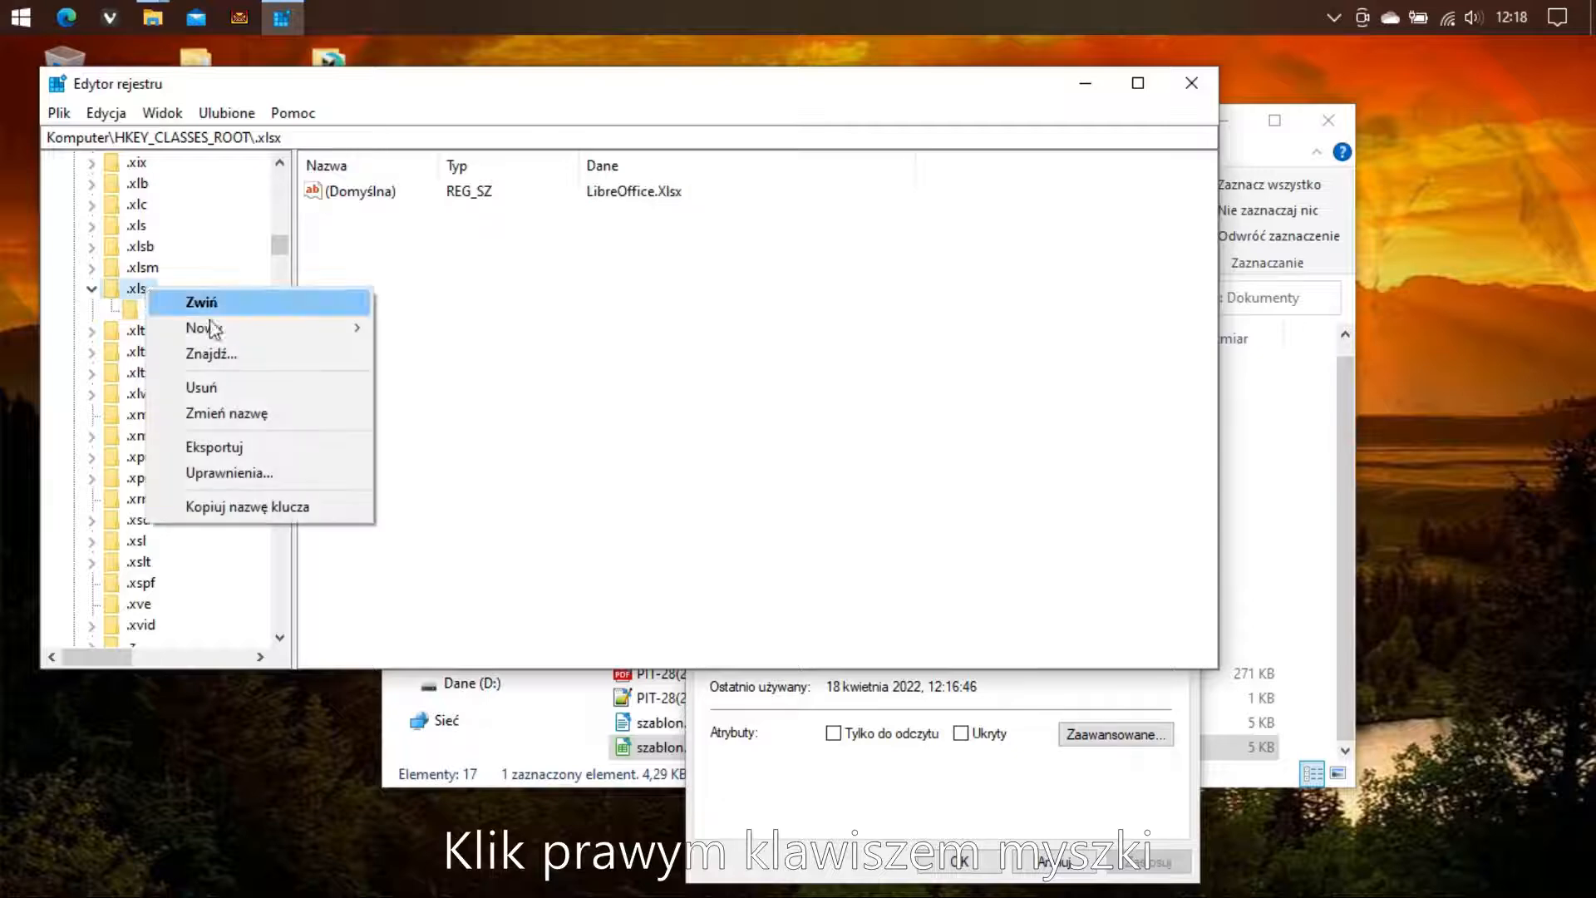
mouse_move(214, 330)
left_click(384, 333)
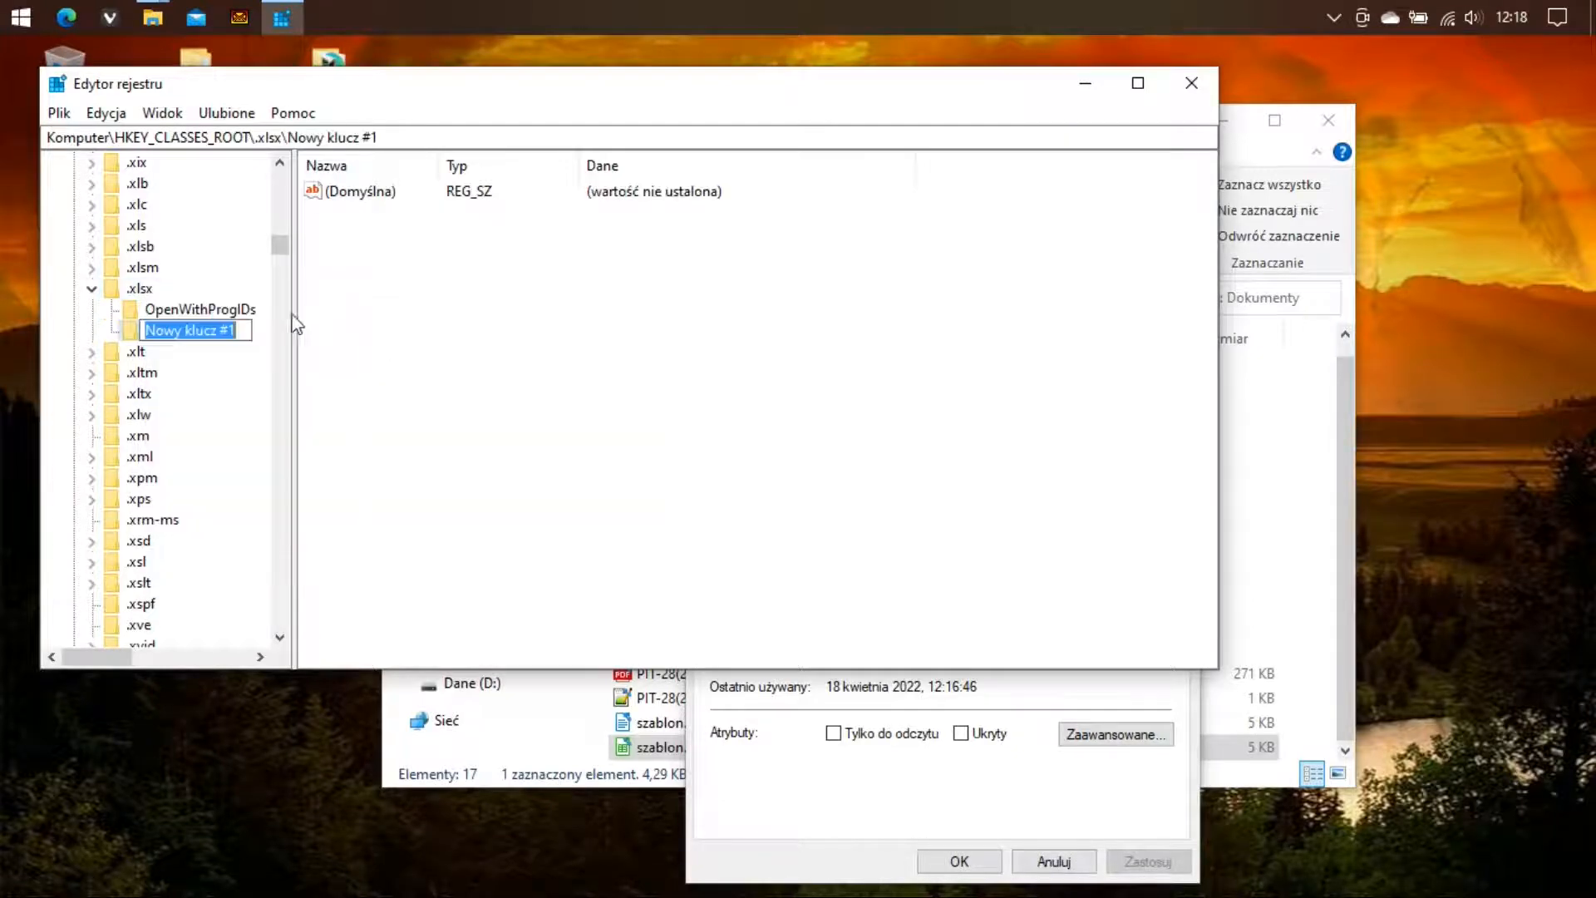
right_click(216, 331)
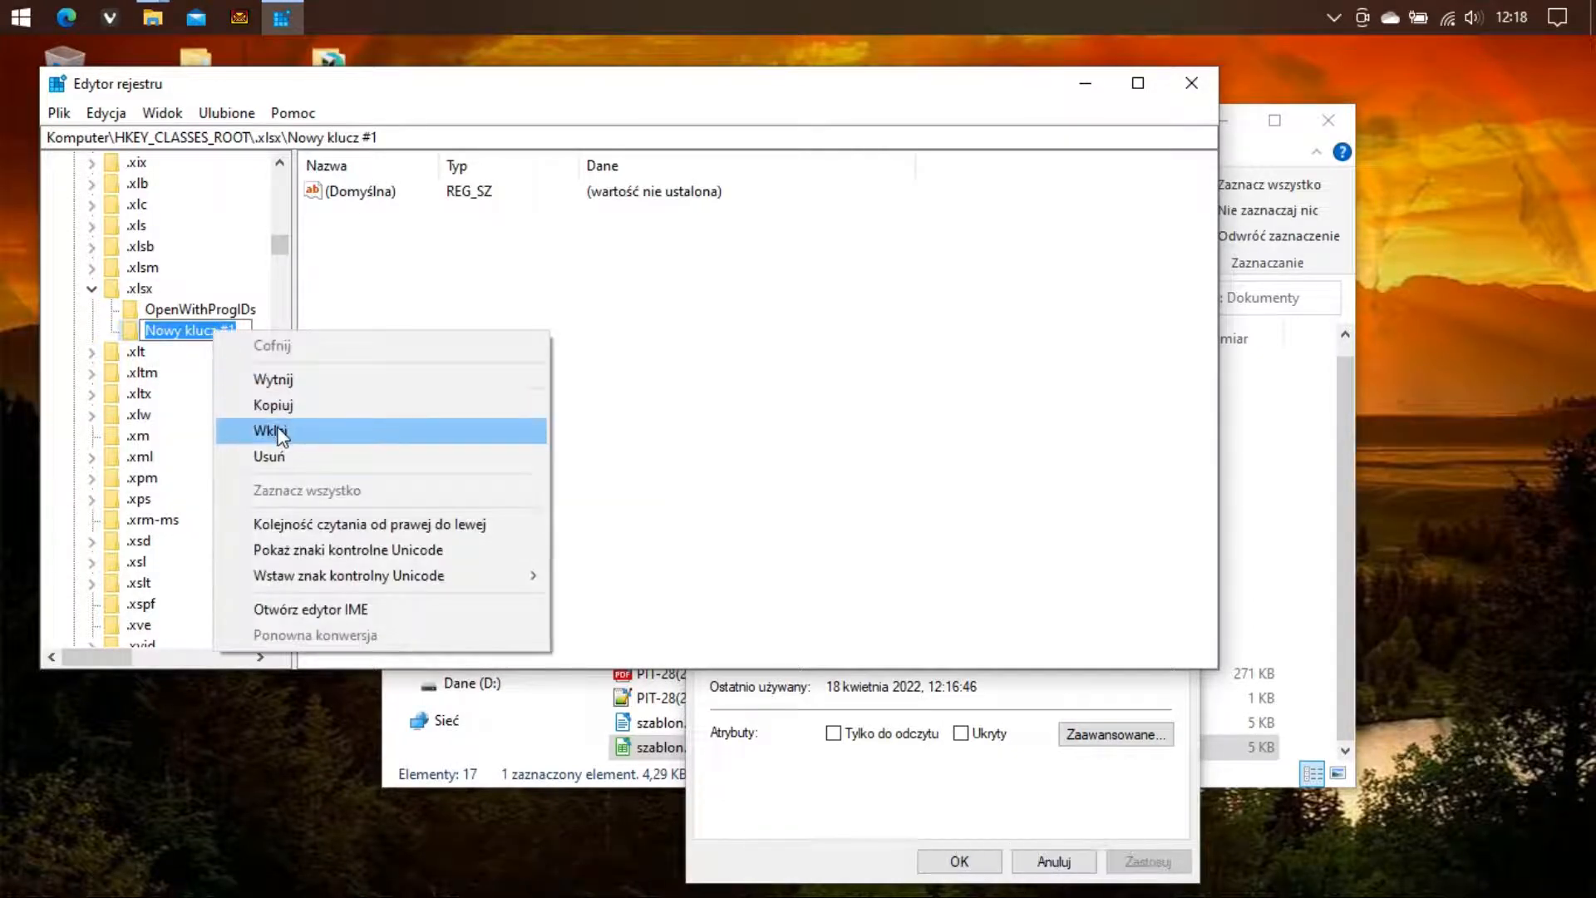
left_click(279, 431)
key("Return")
Create a new key under LibreOffice.Xlsx and name it ShellNew
right_click(223, 330)
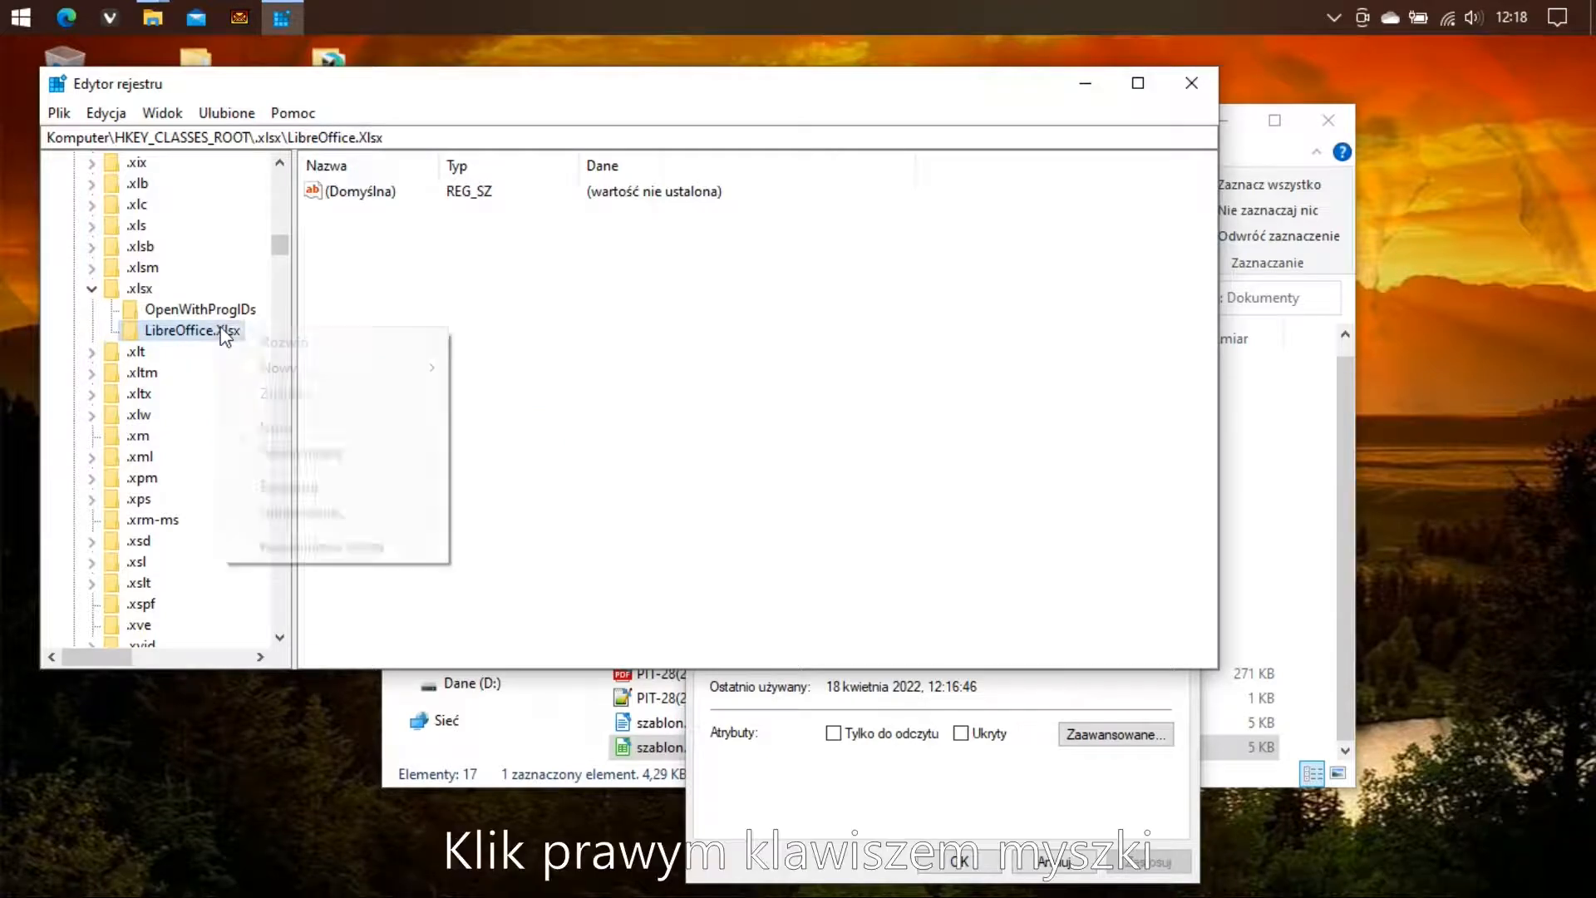
mouse_move(249, 368)
left_click(478, 368)
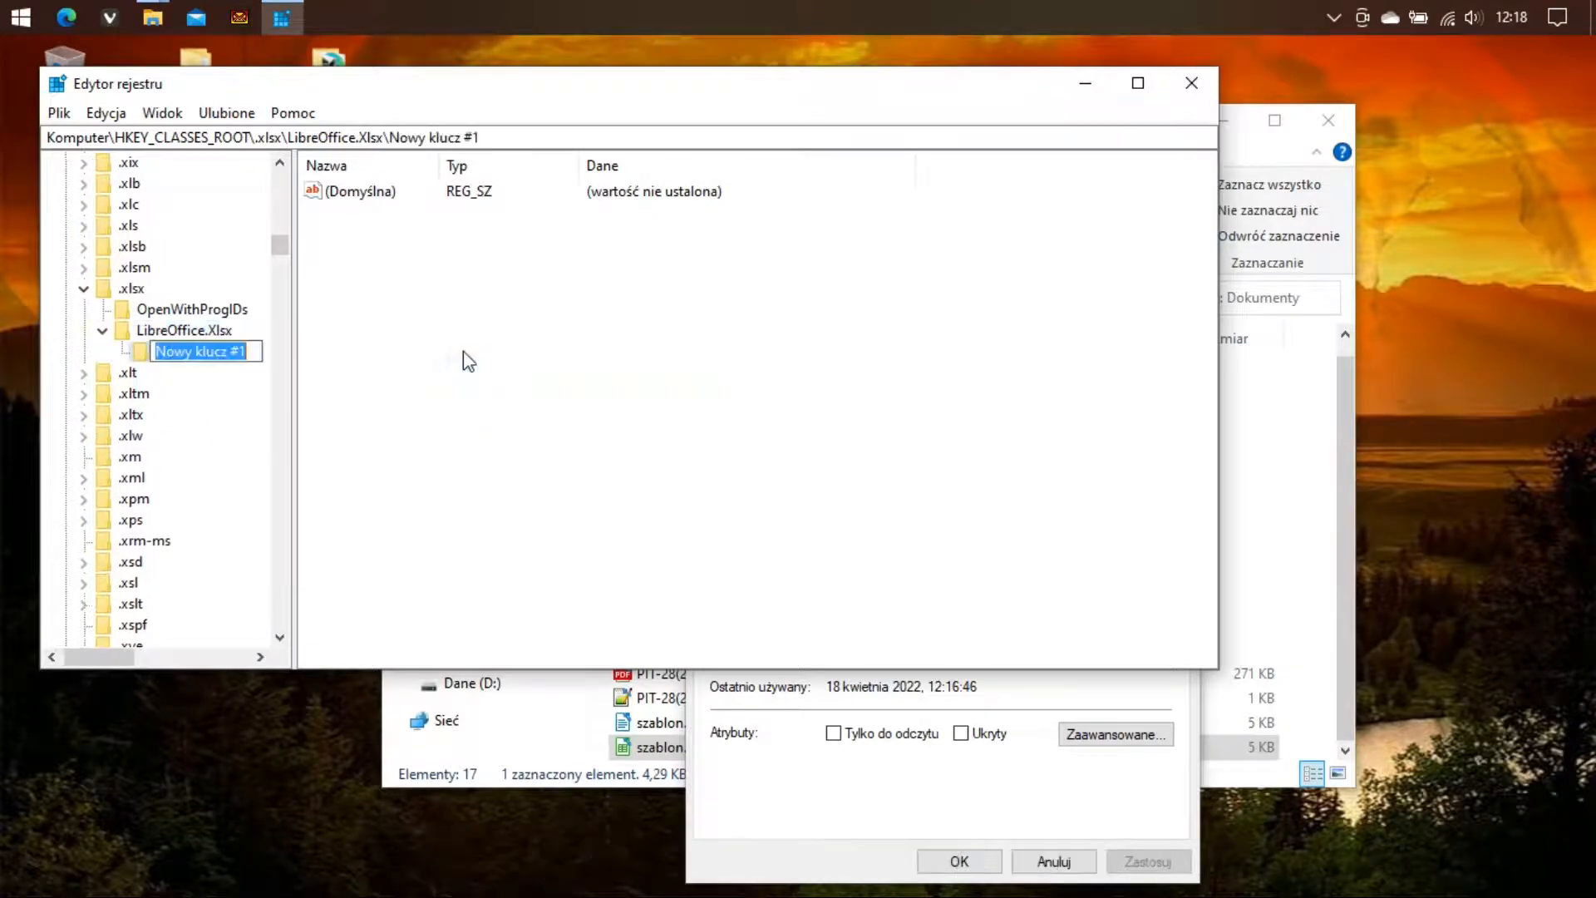
type("Shell")
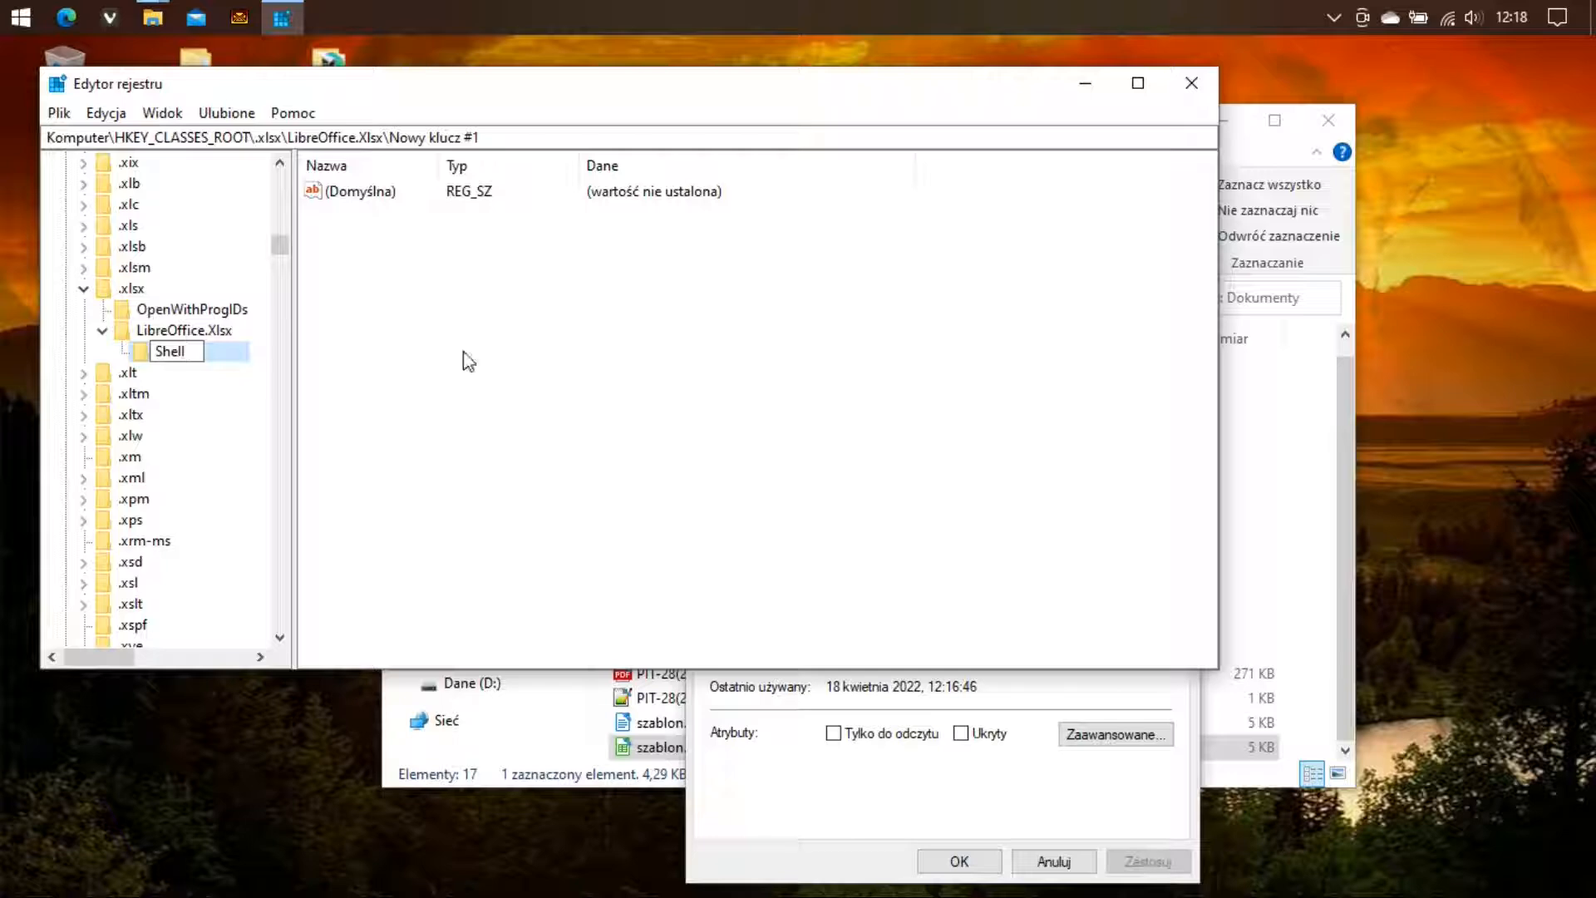
type("New")
key("Return")
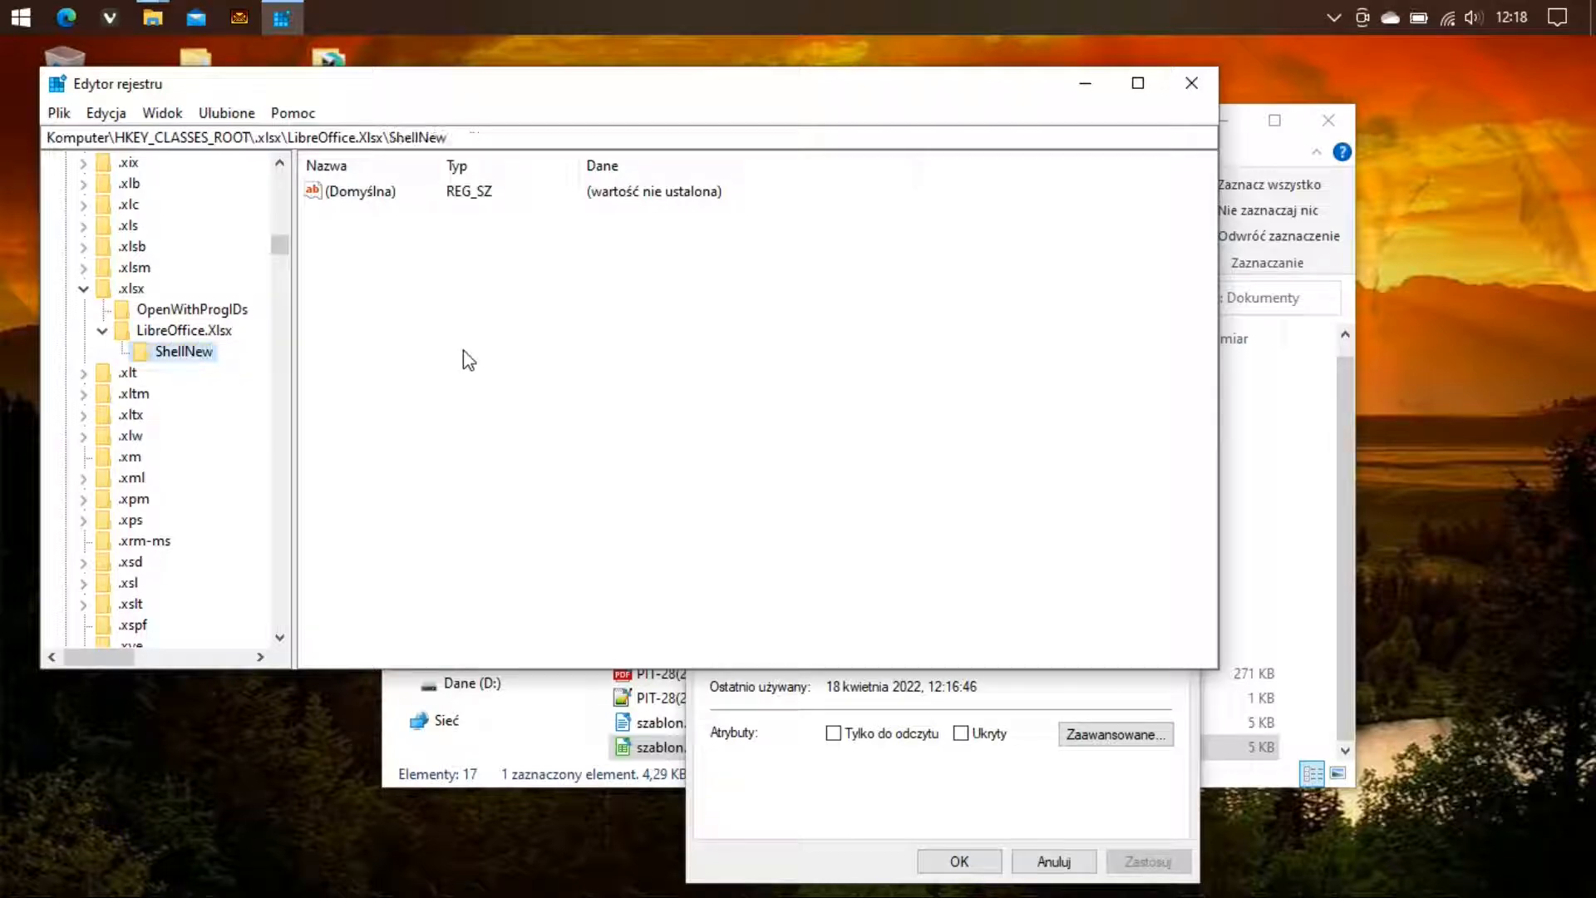
Add a string value named FileName to the ShellNew key
right_click(197, 343)
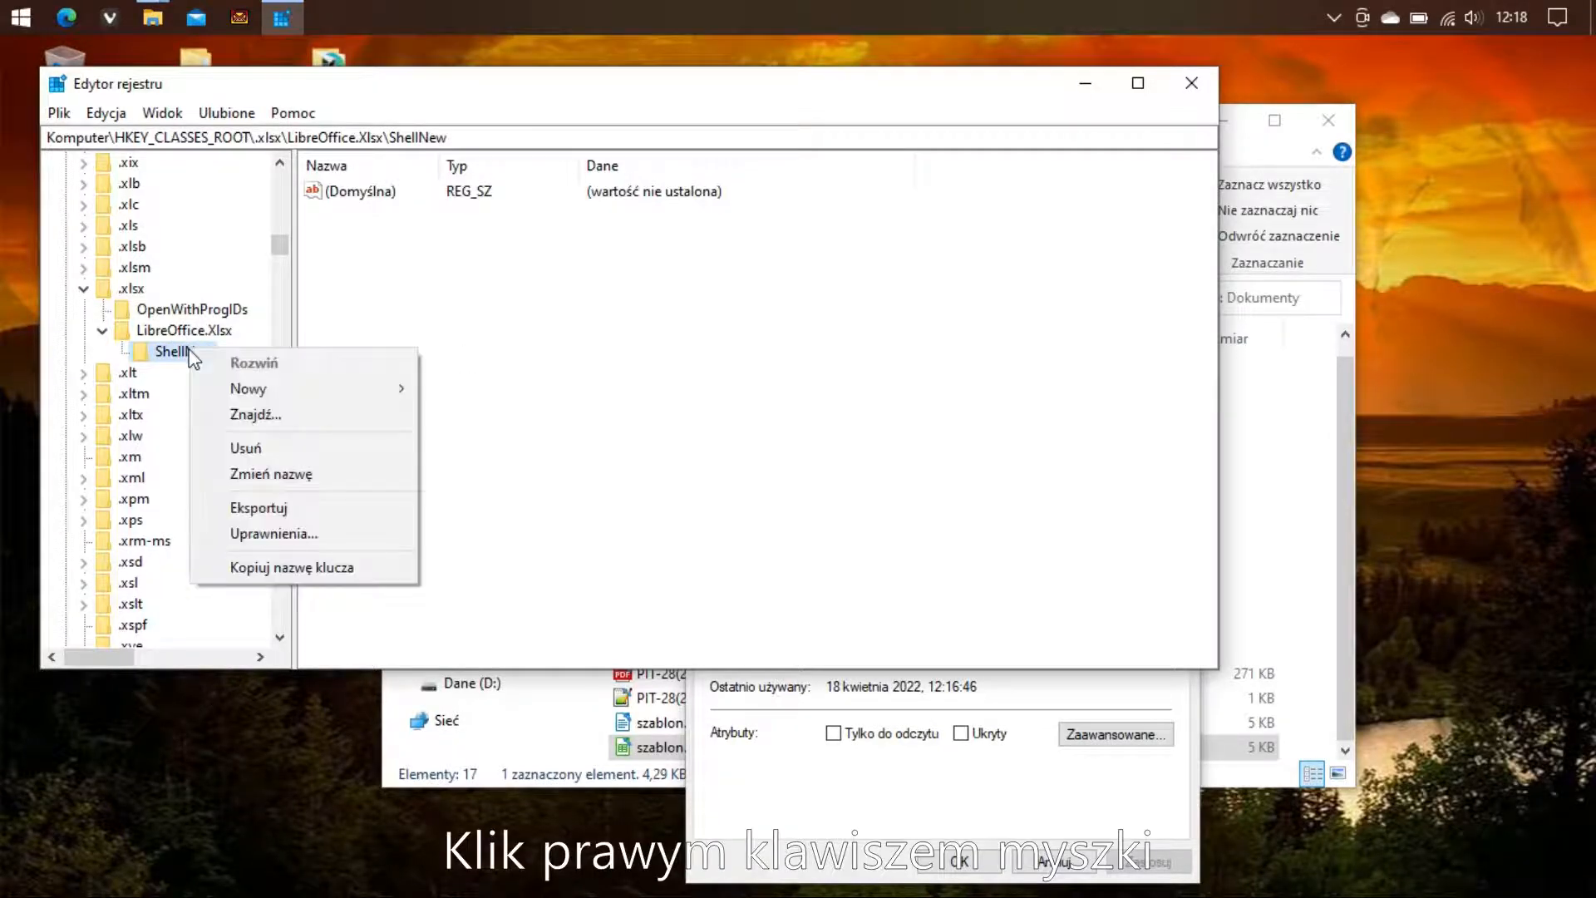
mouse_move(285, 401)
left_click(490, 421)
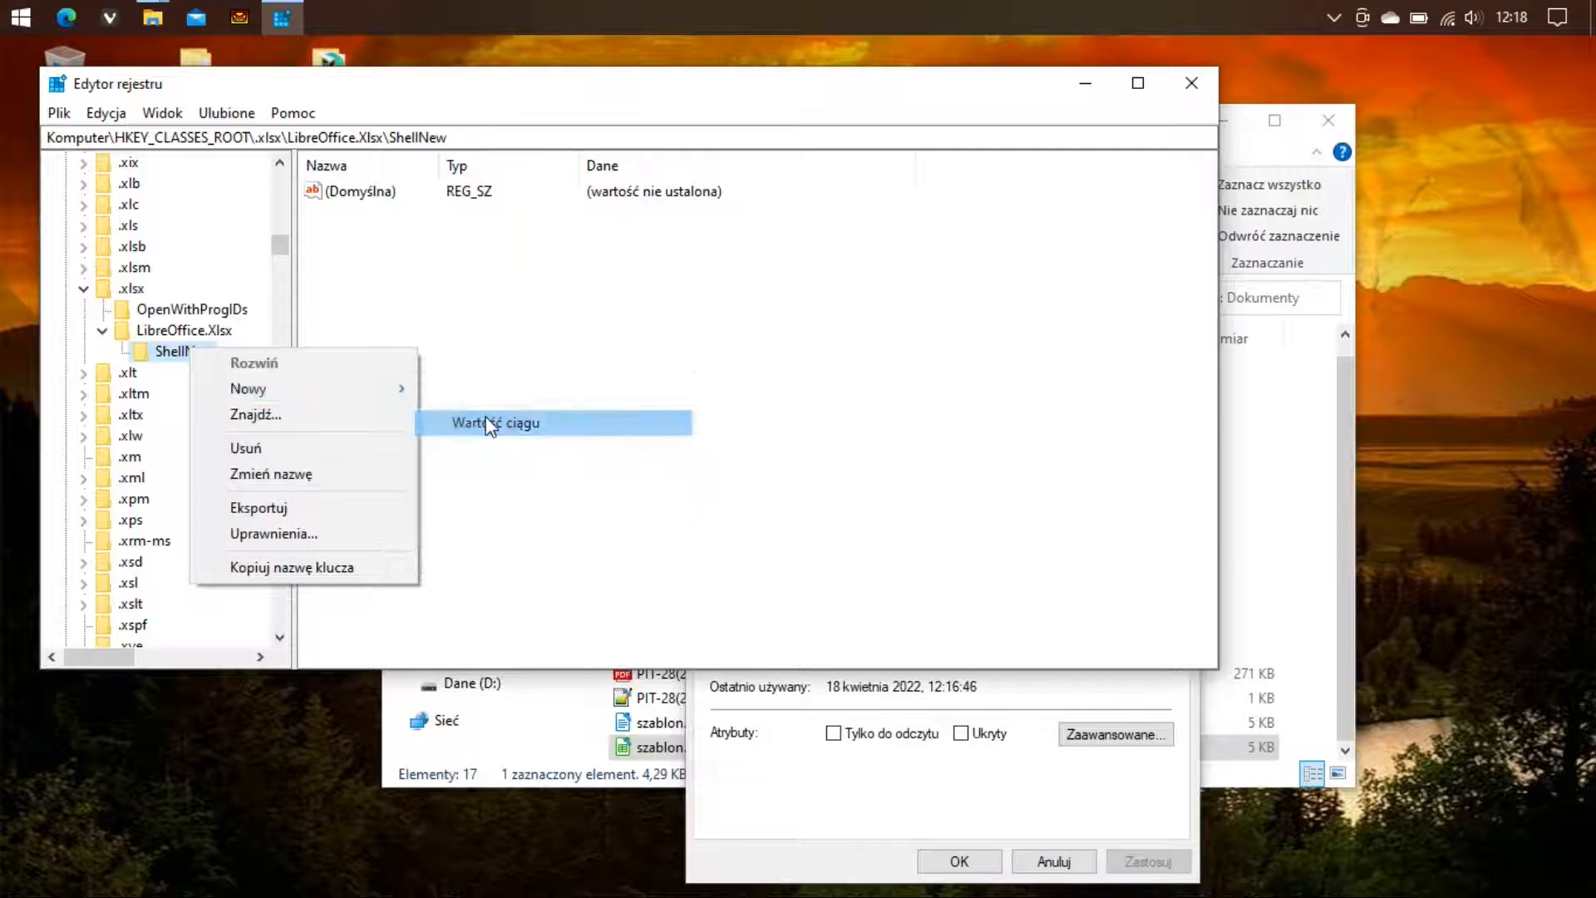
type("File")
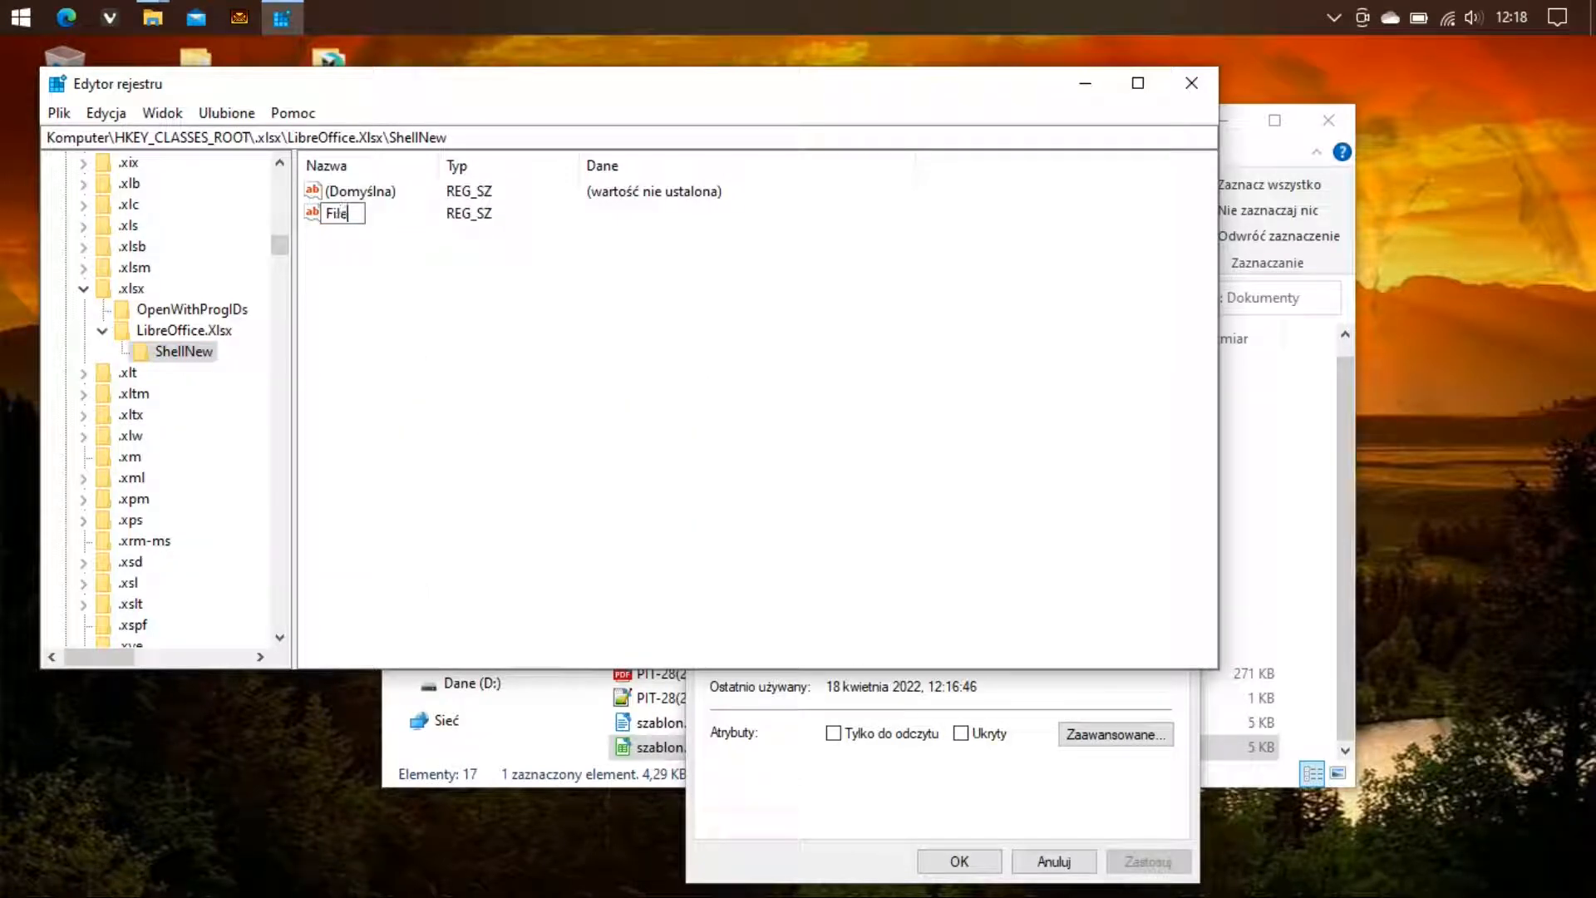
type("Name")
key("Return")
Switch to the properties window of szablon.xlsx and copy the file's location path
left_click(755, 863)
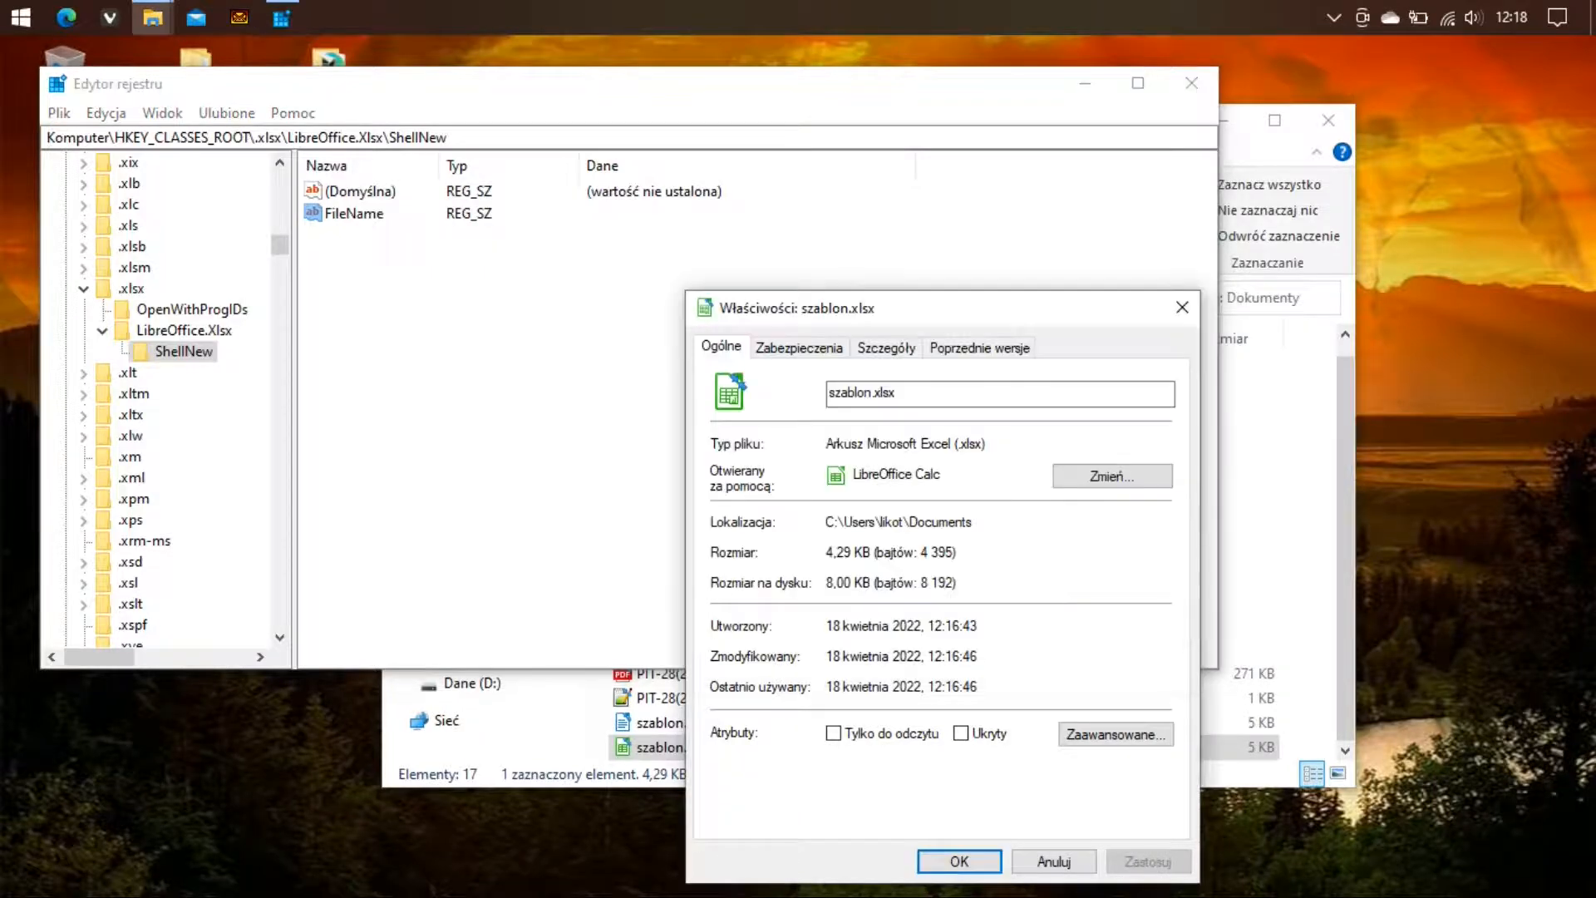
left_click_drag(965, 523, 835, 522)
right_click(836, 522)
left_click(905, 593)
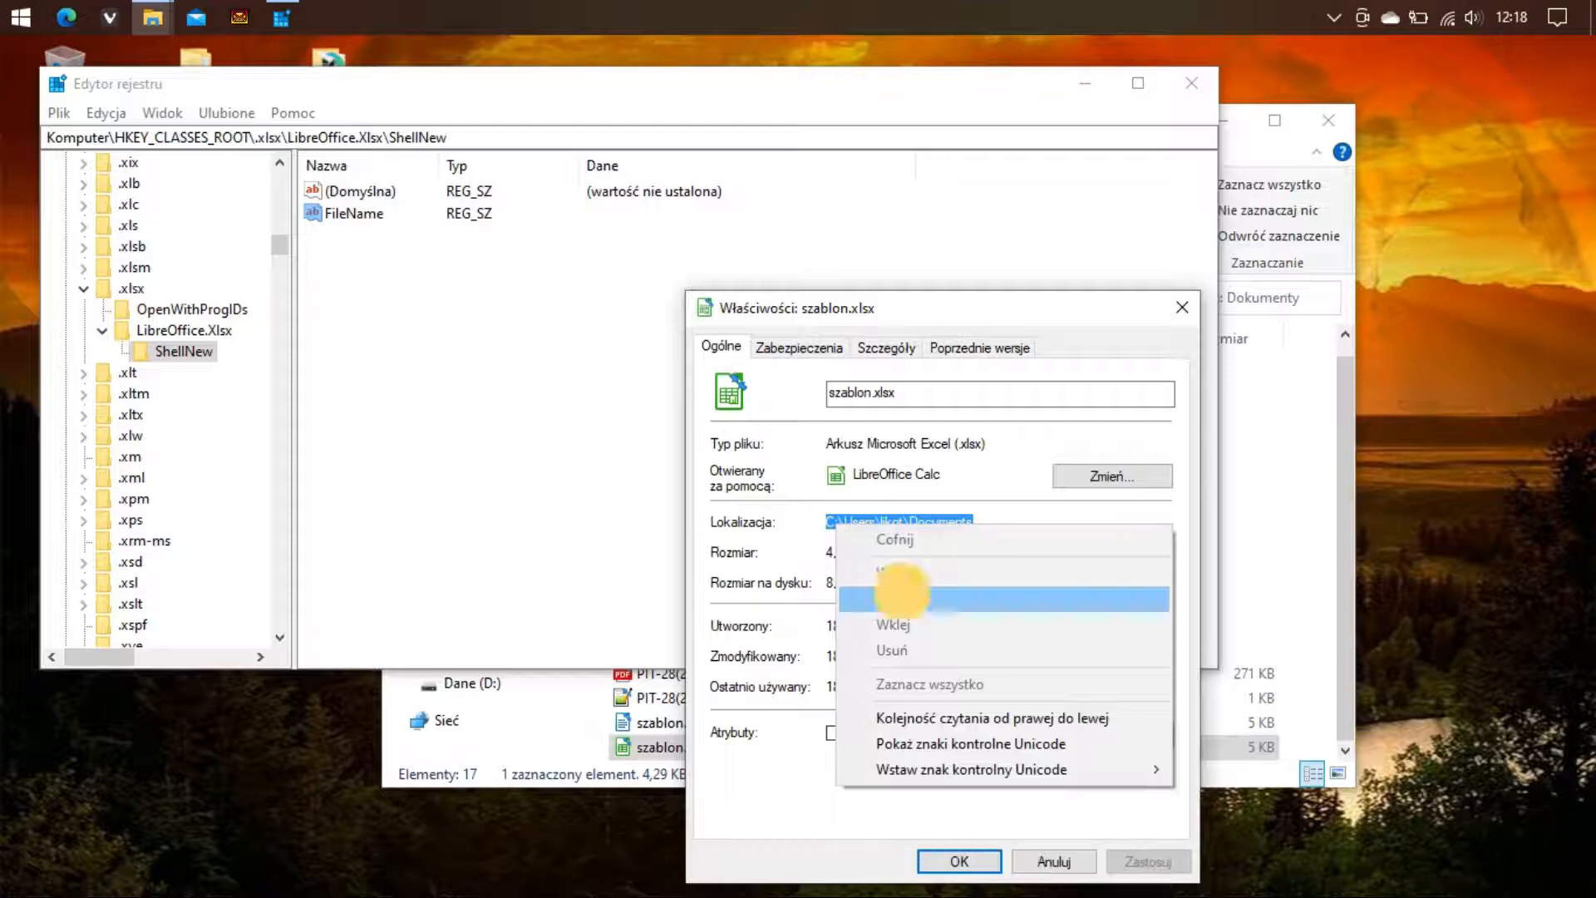
Set the FileName value's data to the copied Documents folder path followed by \szablon.xlsx
left_click(372, 228)
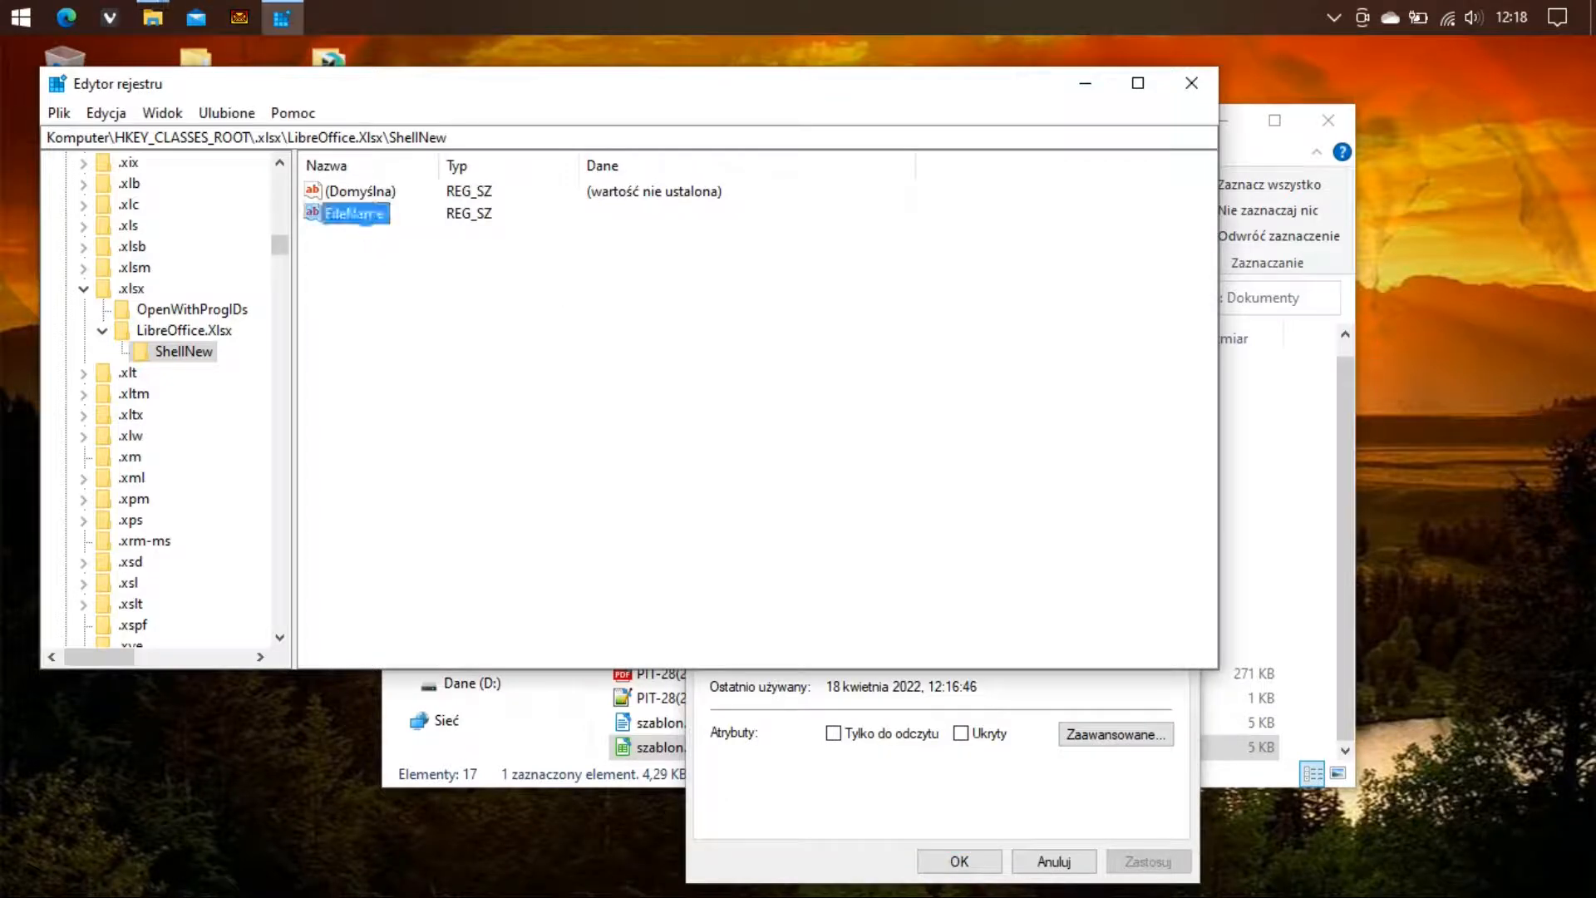
double_click(371, 216)
right_click(356, 304)
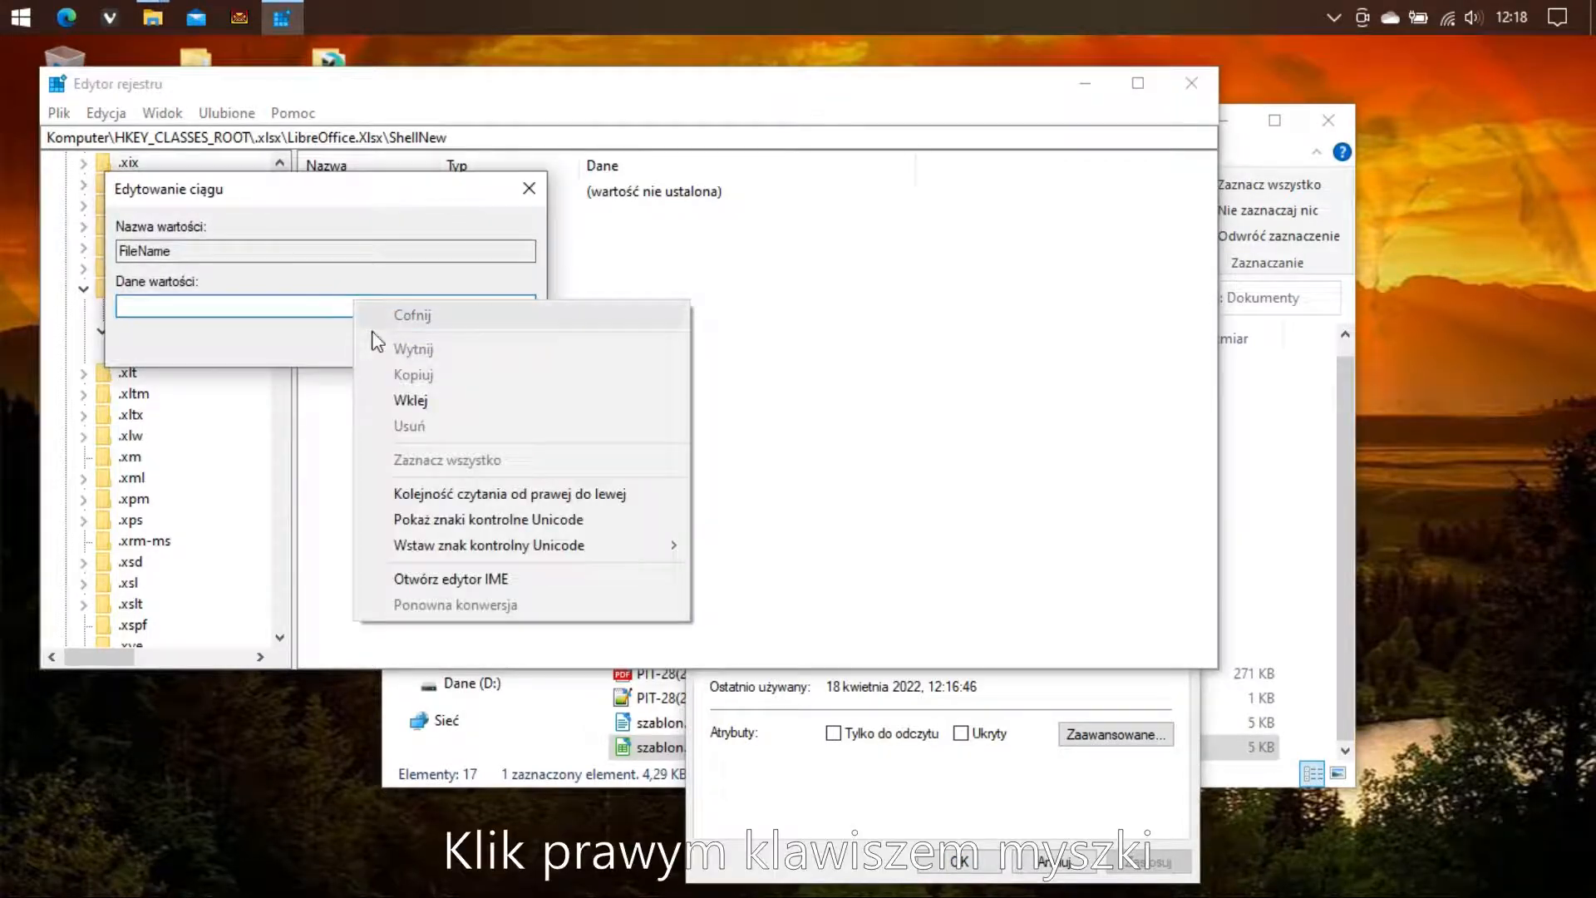
left_click(403, 399)
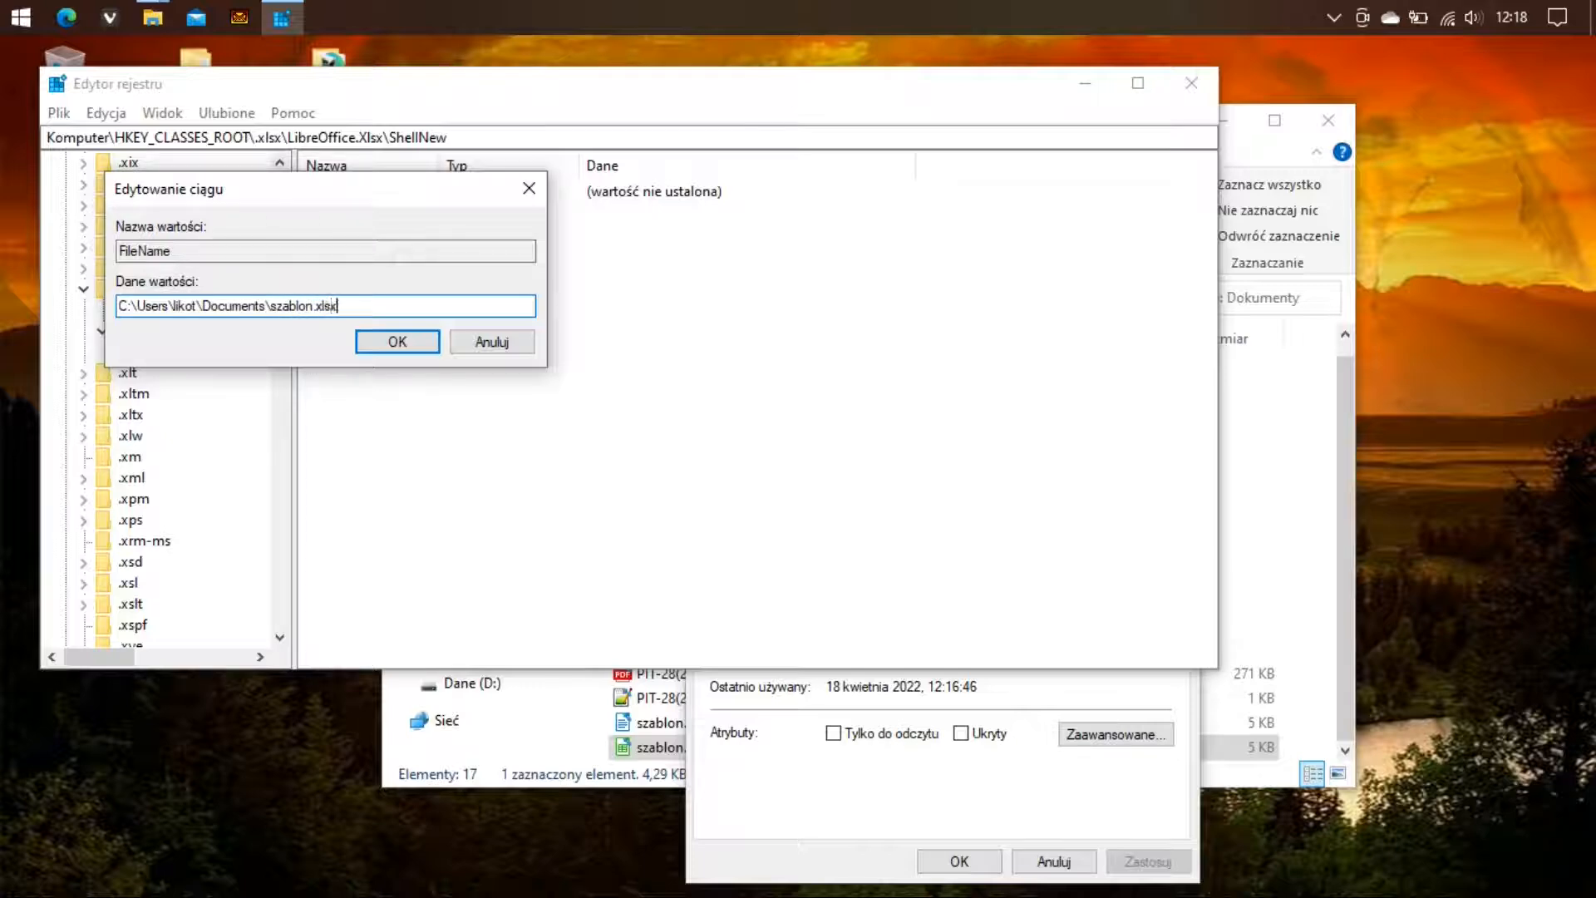
left_click(397, 342)
Close the Registry Editor, the Documents folder window and the szablon.xlsx properties
left_click(1196, 85)
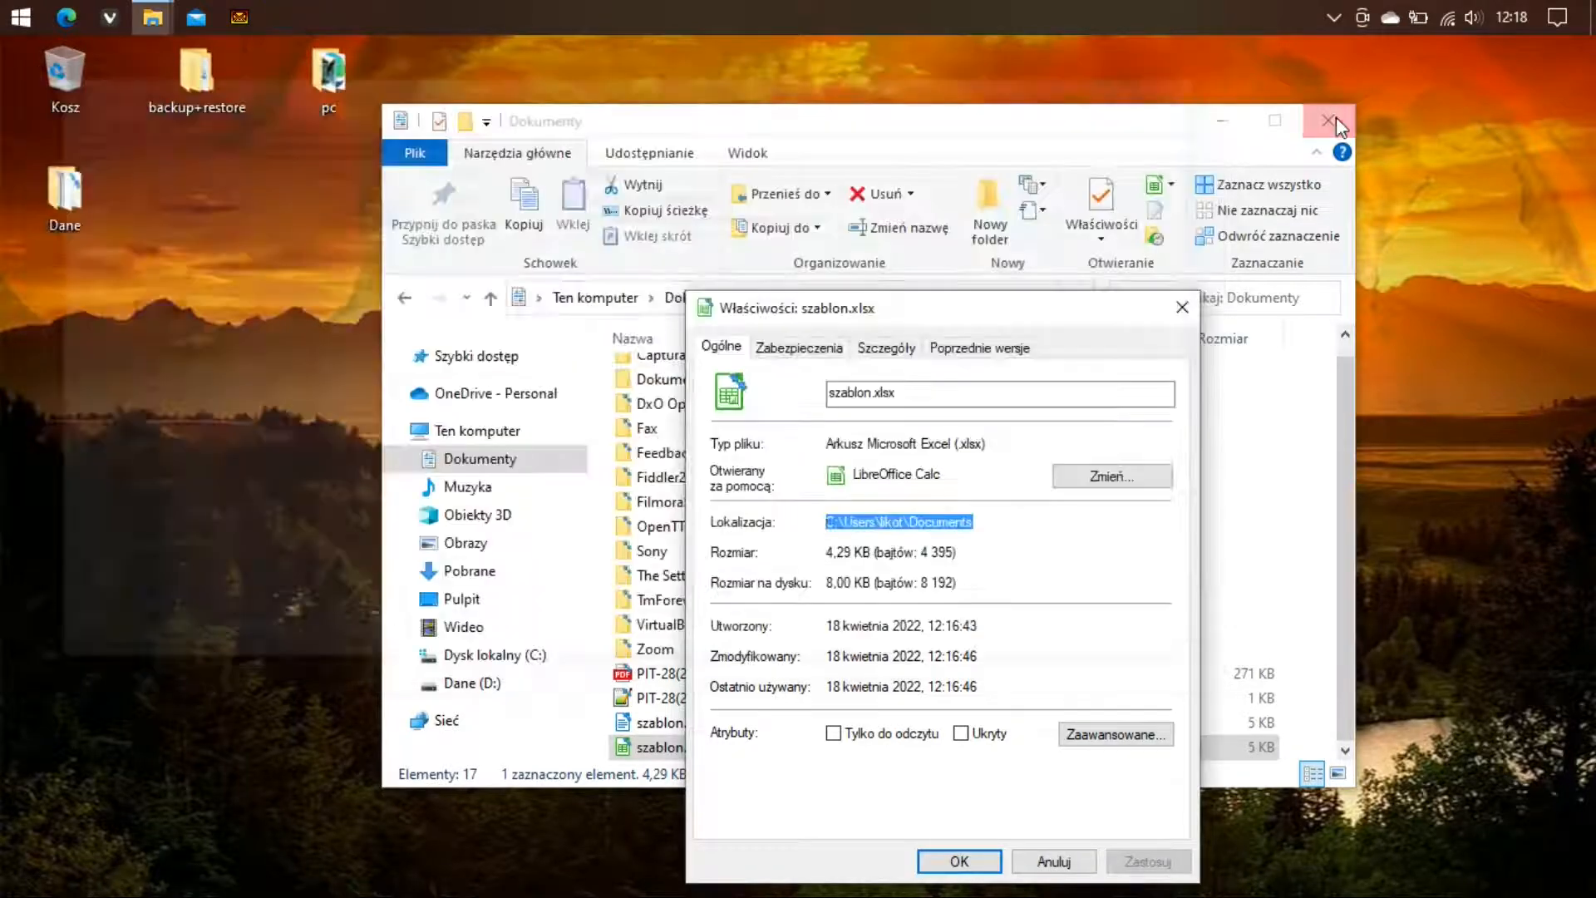
left_click(1336, 118)
left_click(1181, 307)
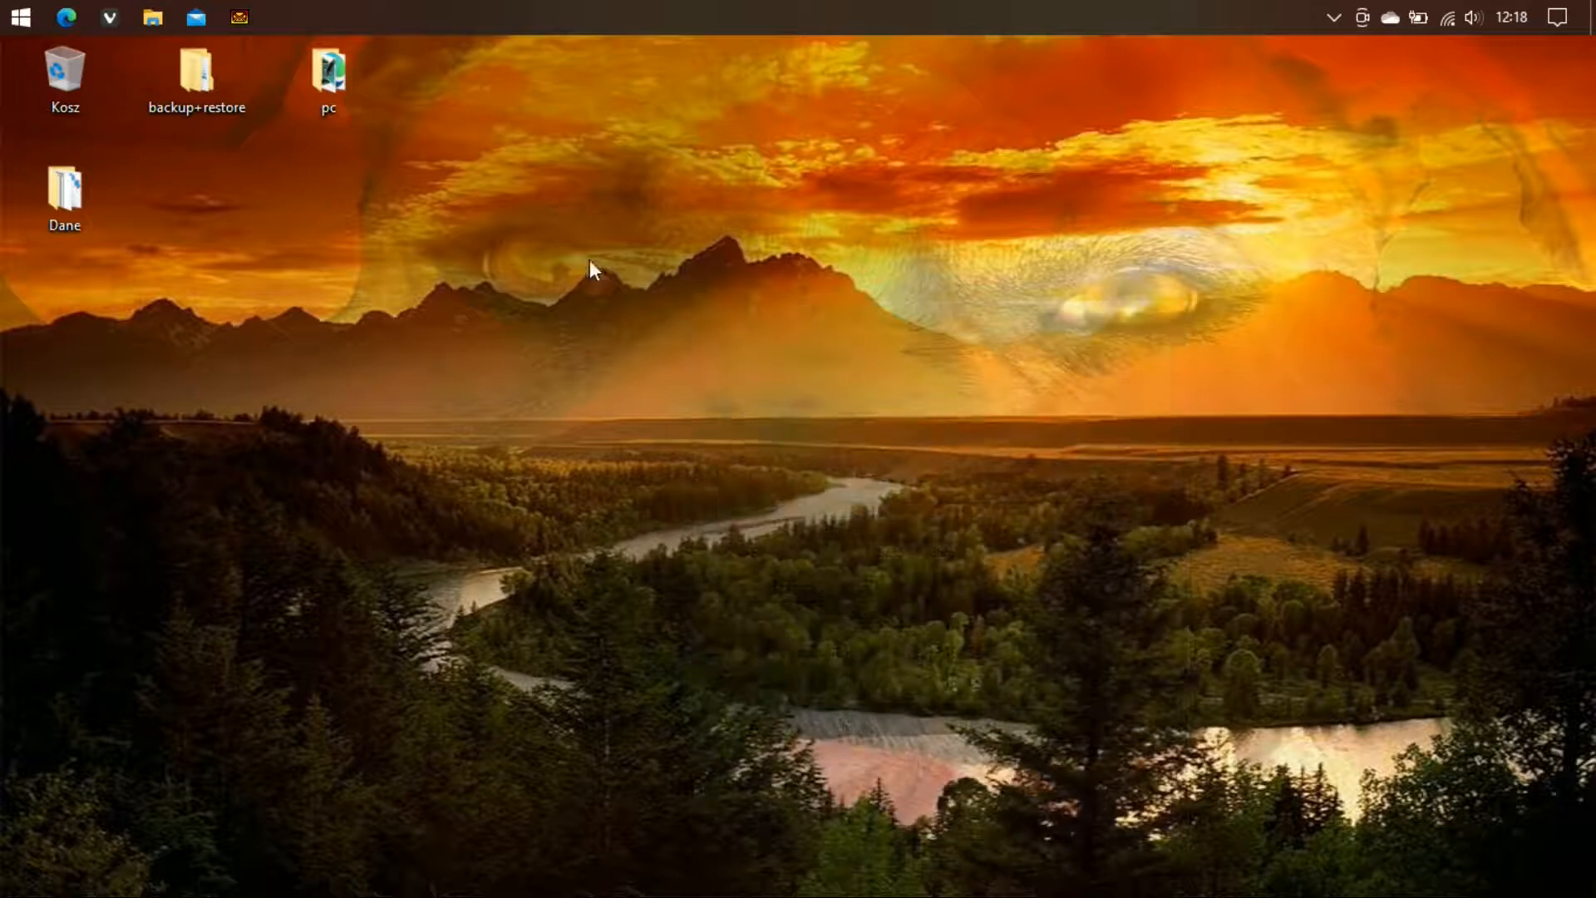
Create a new Microsoft Excel sheet on the desktop with its default name and open it
right_click(623, 261)
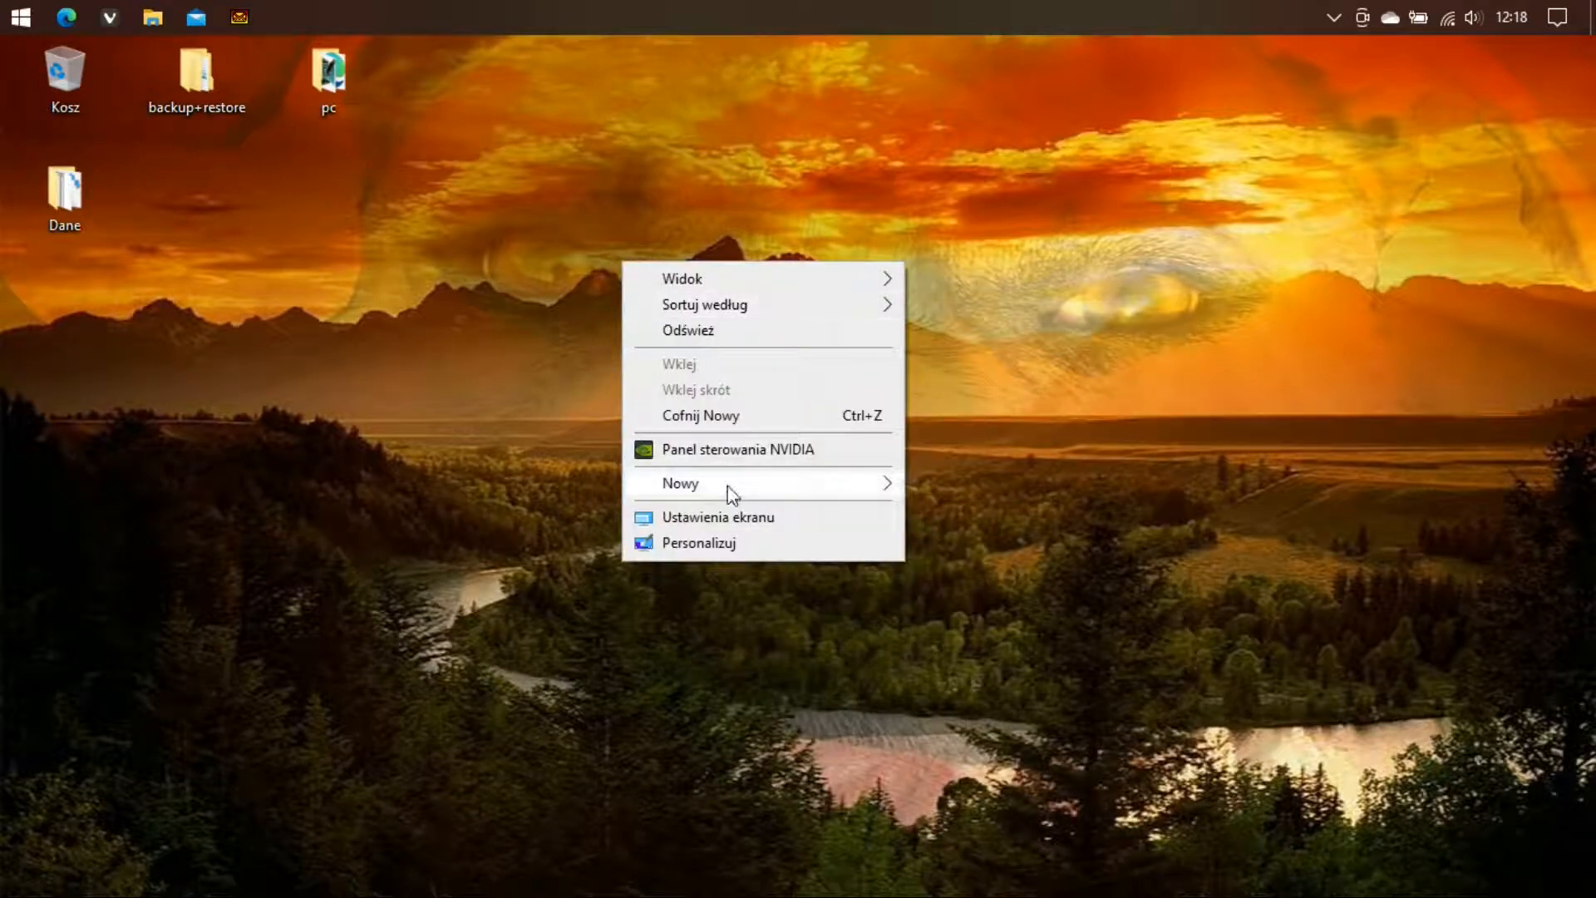
mouse_move(752, 495)
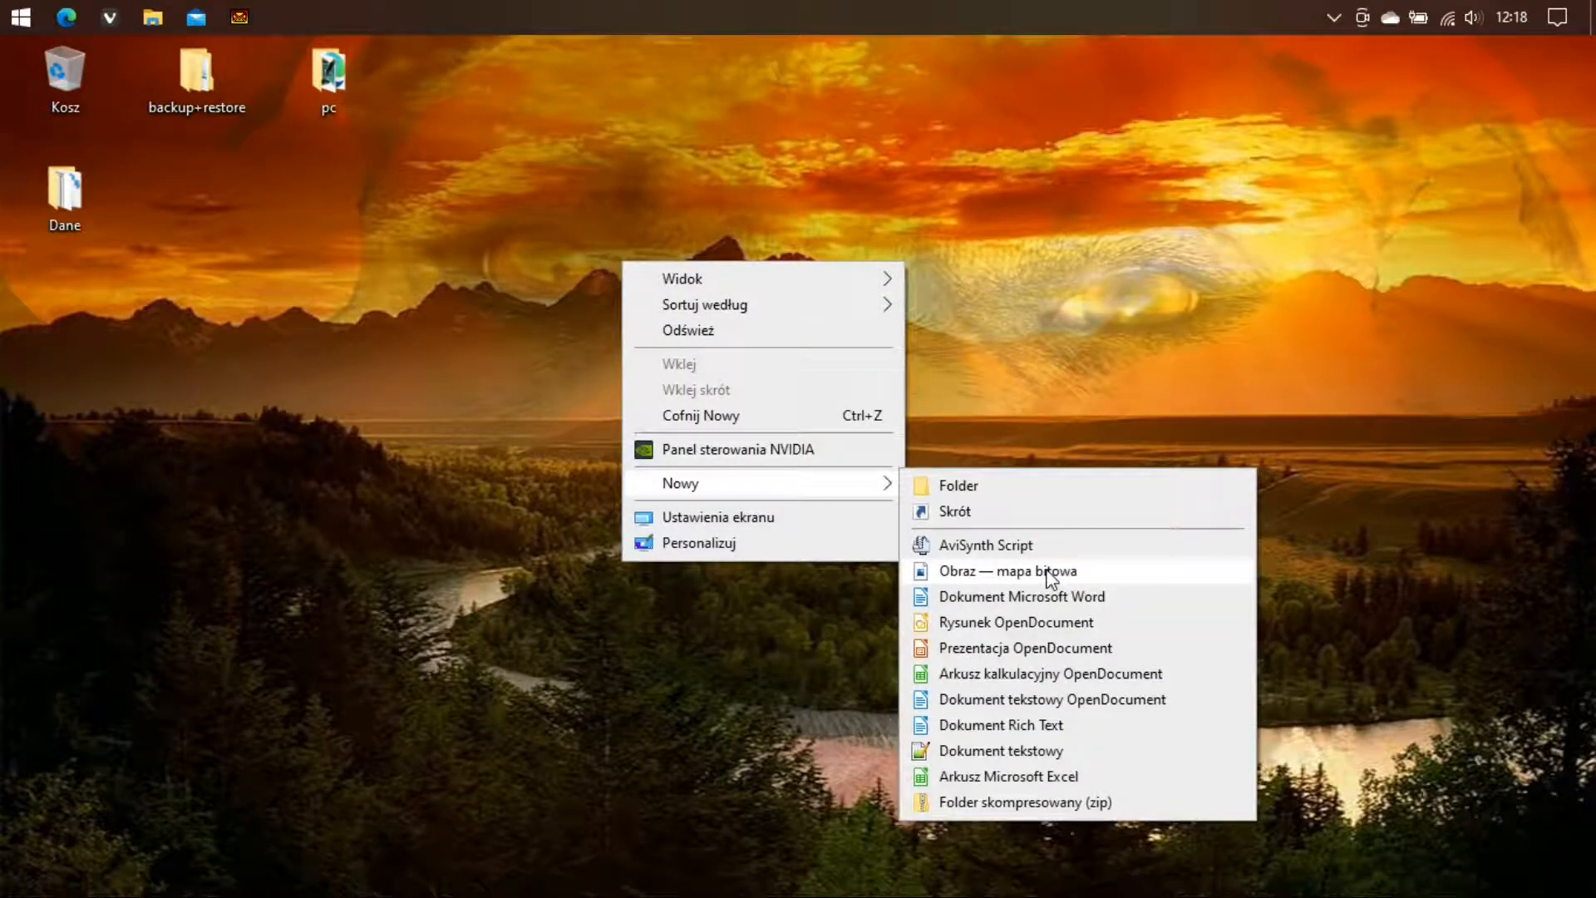
left_click(1036, 772)
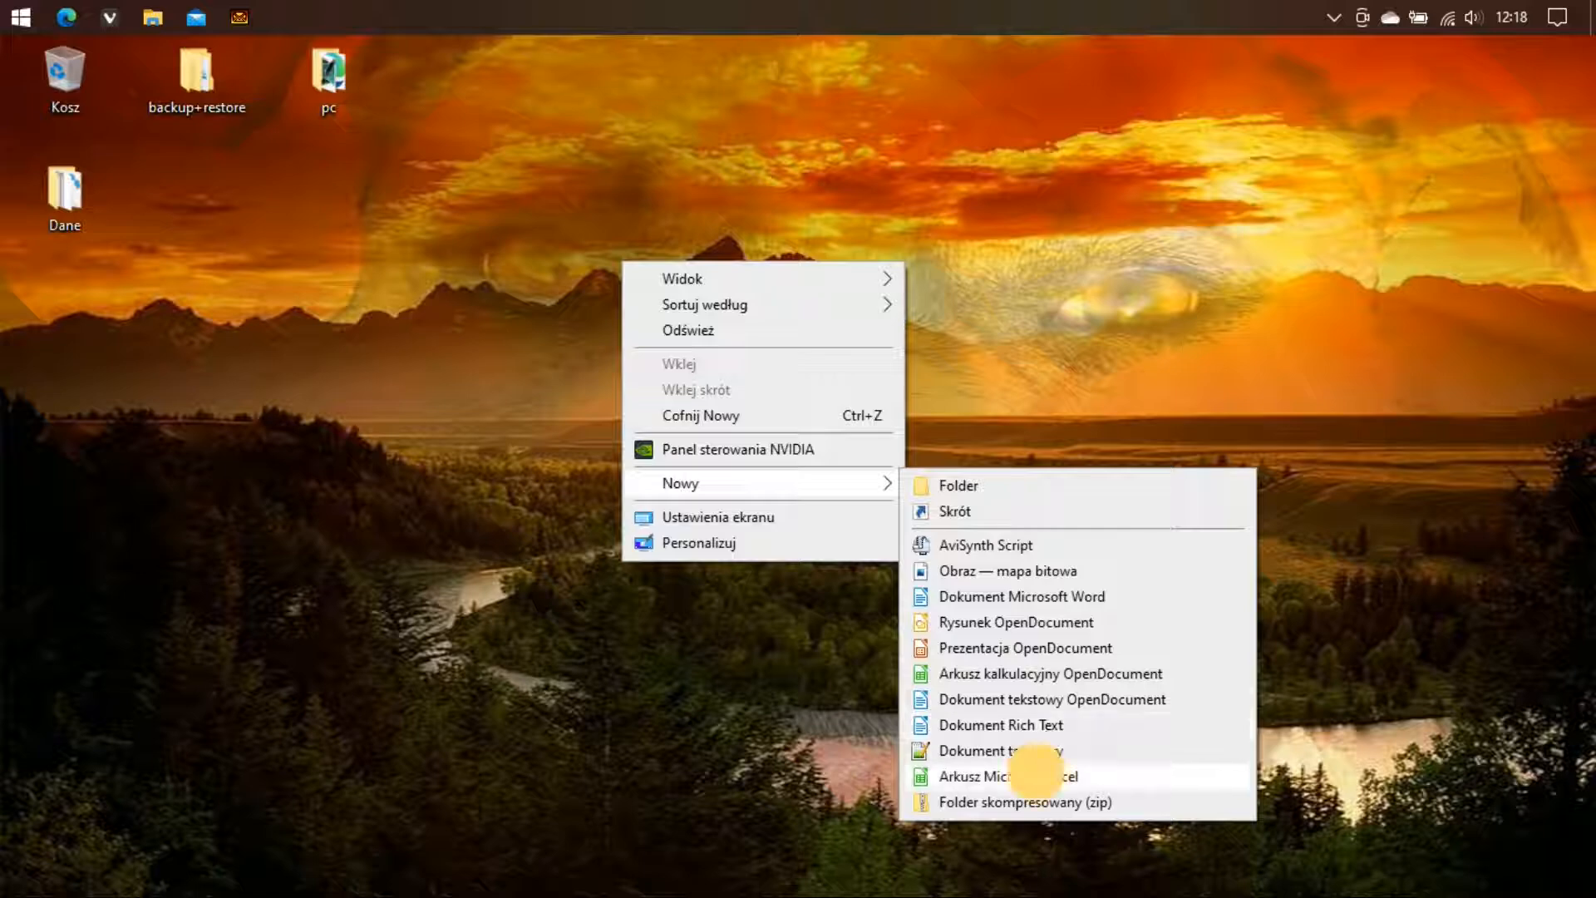
key("Return")
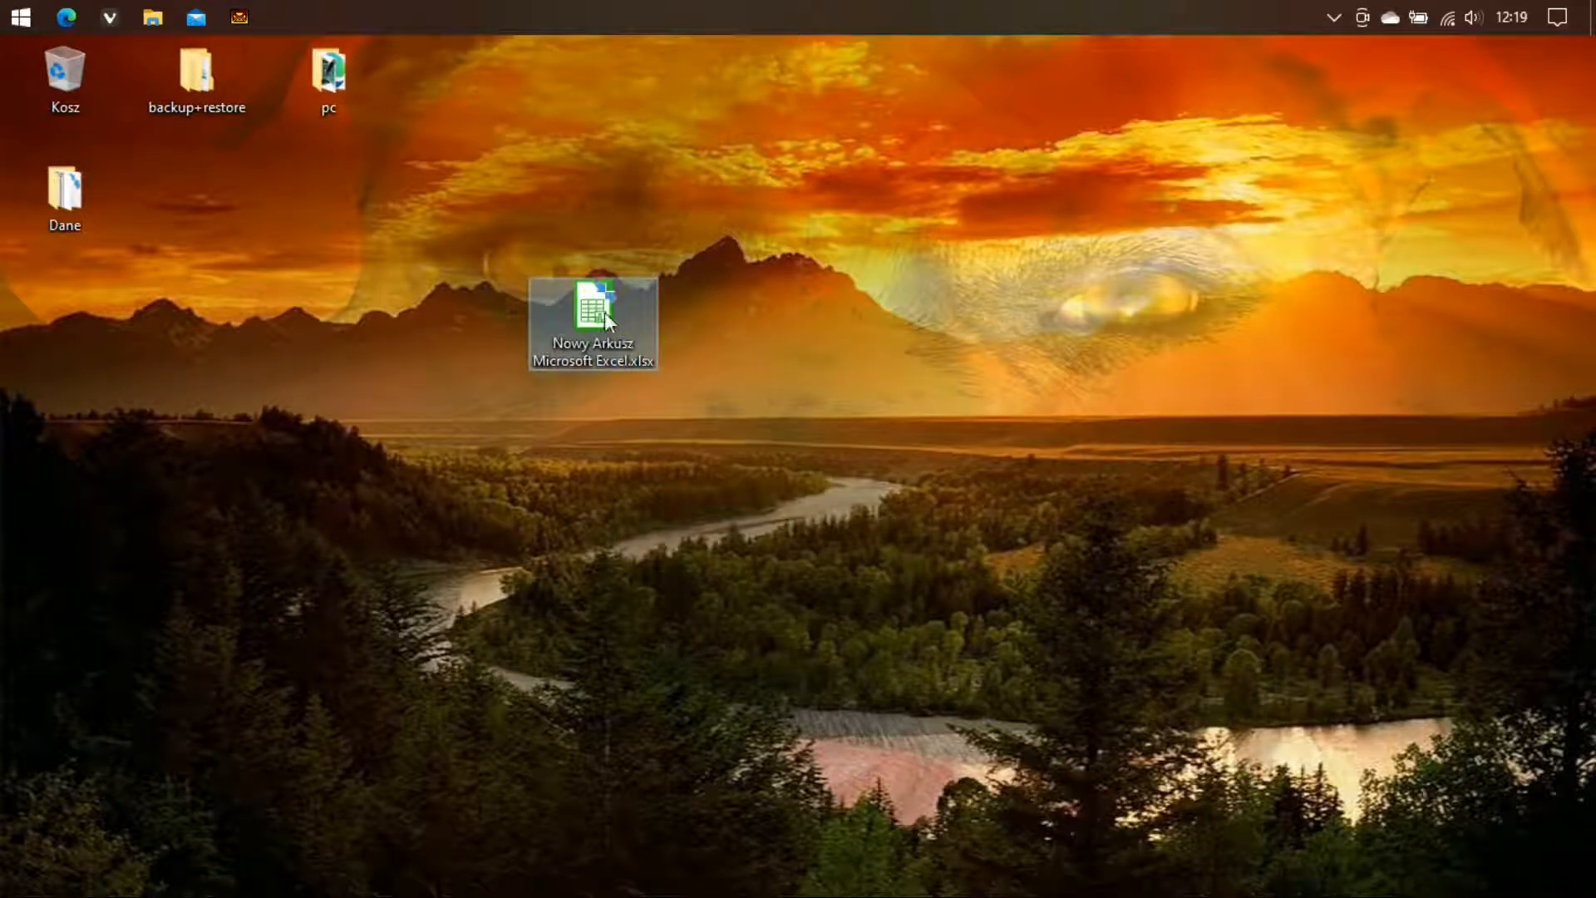
double_click(606, 311)
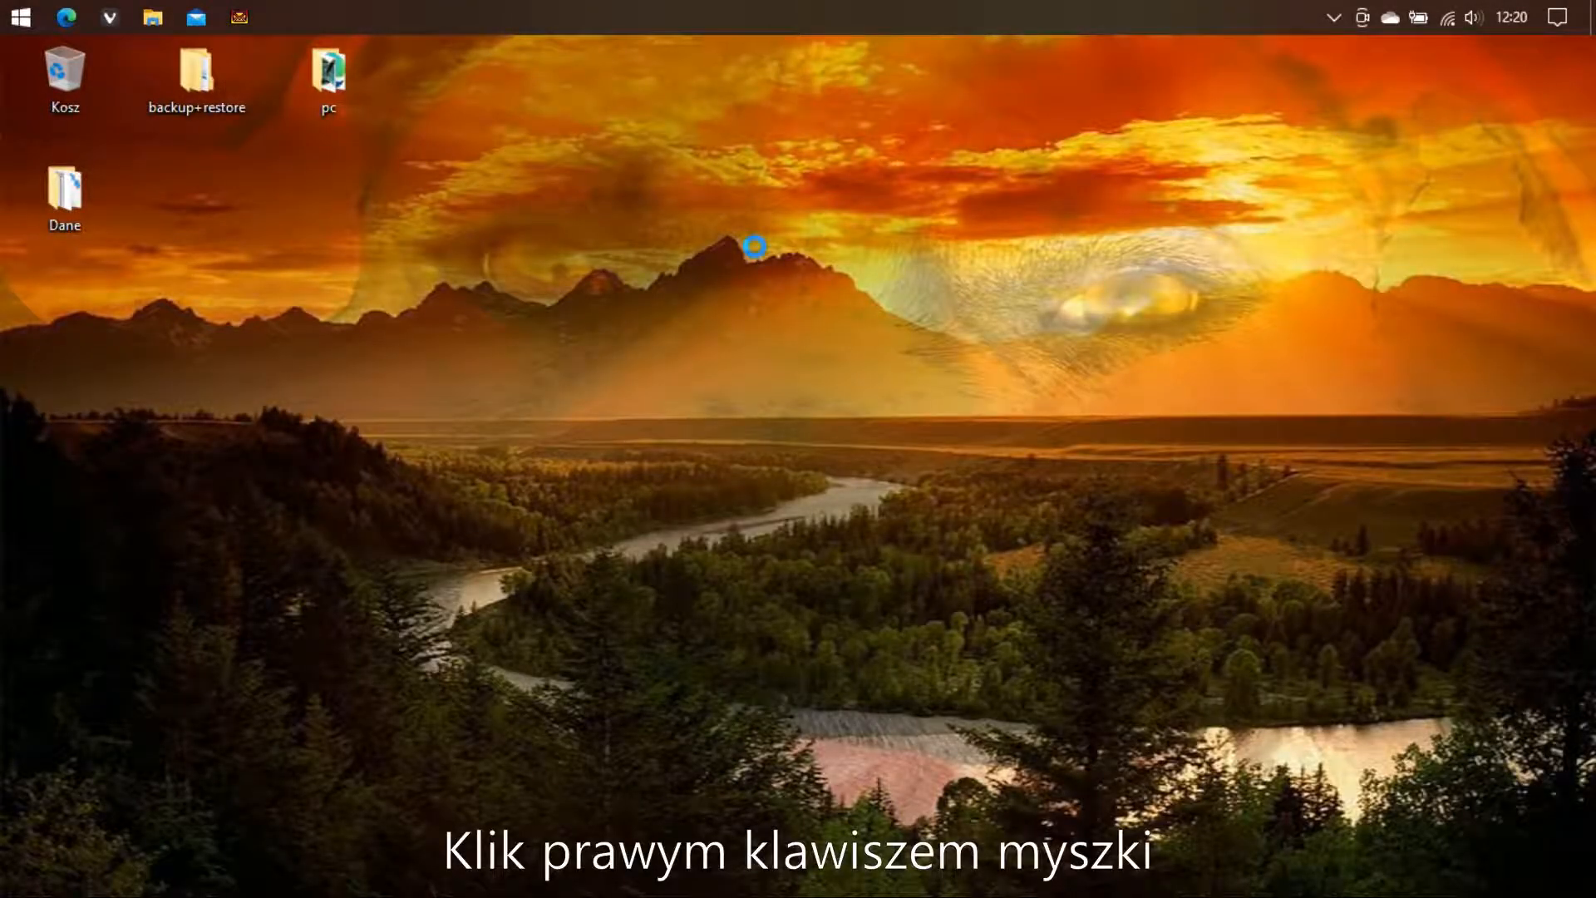
Review the document types offered for new desktop items and dismiss the list without creating anything
right_click(754, 246)
mouse_move(873, 468)
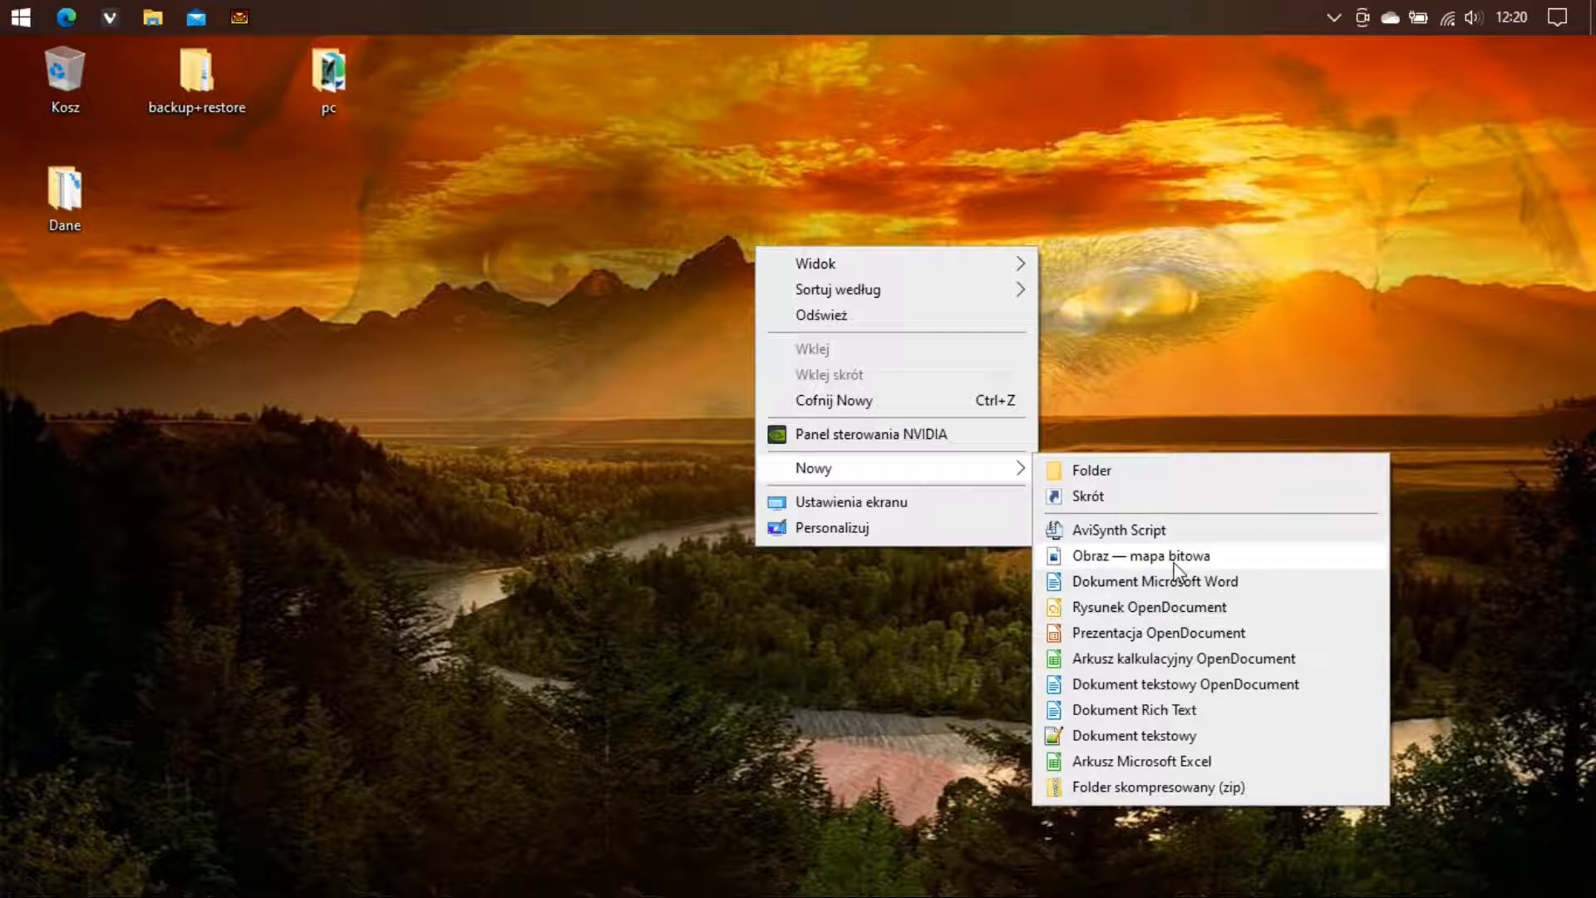
left_click(1120, 398)
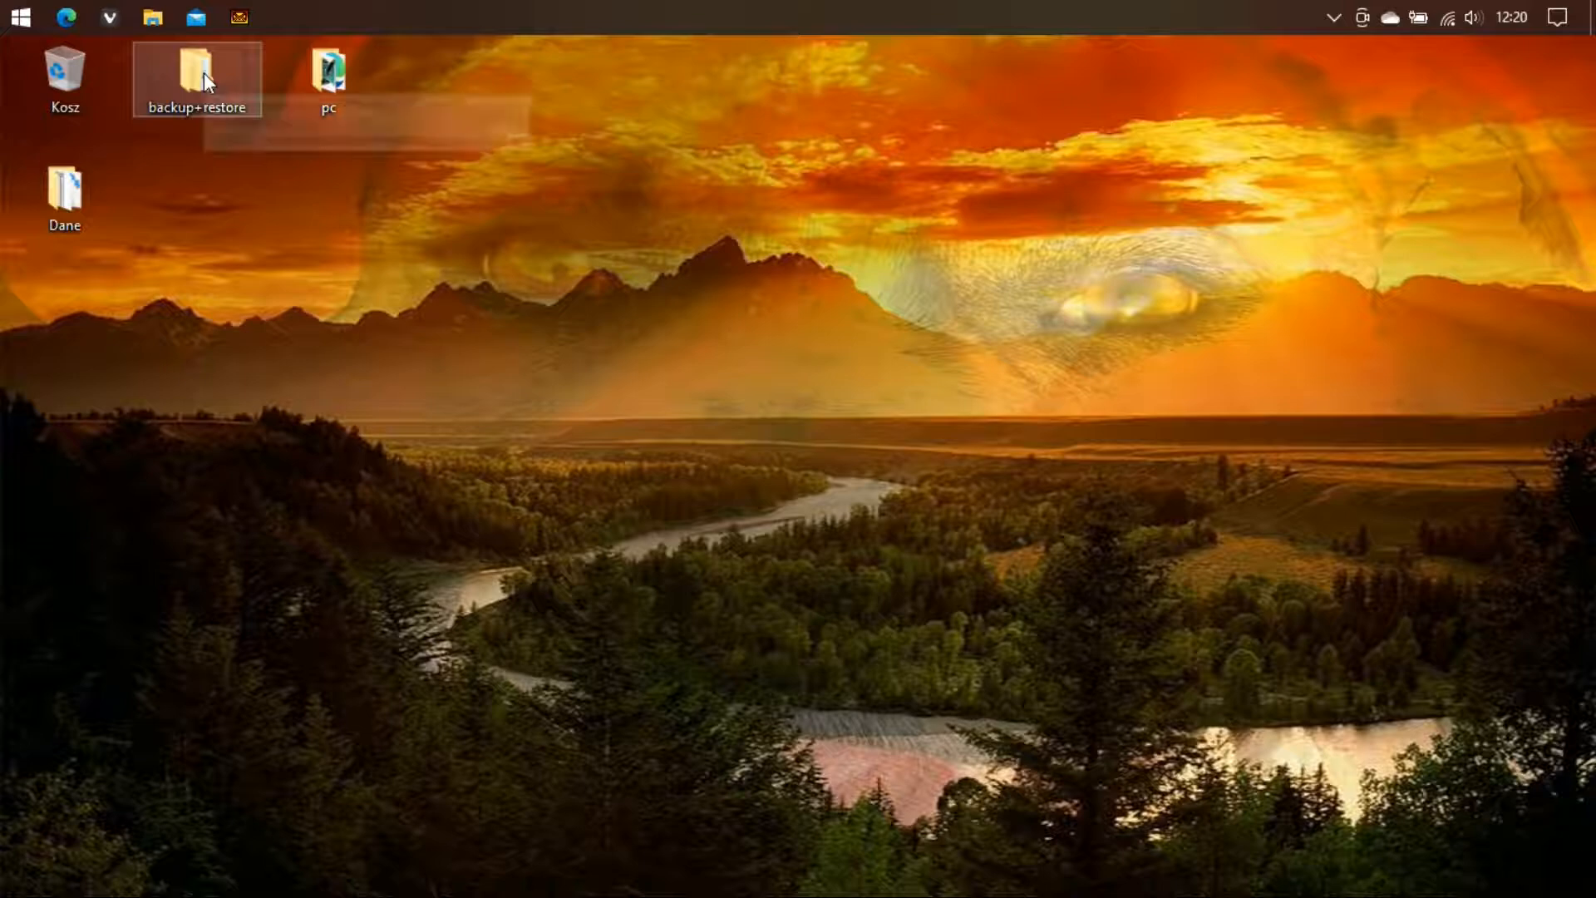
Search for "lib", launch LibreOffice Impress and dismiss the template selection to get a blank presentation
left_click(10, 25)
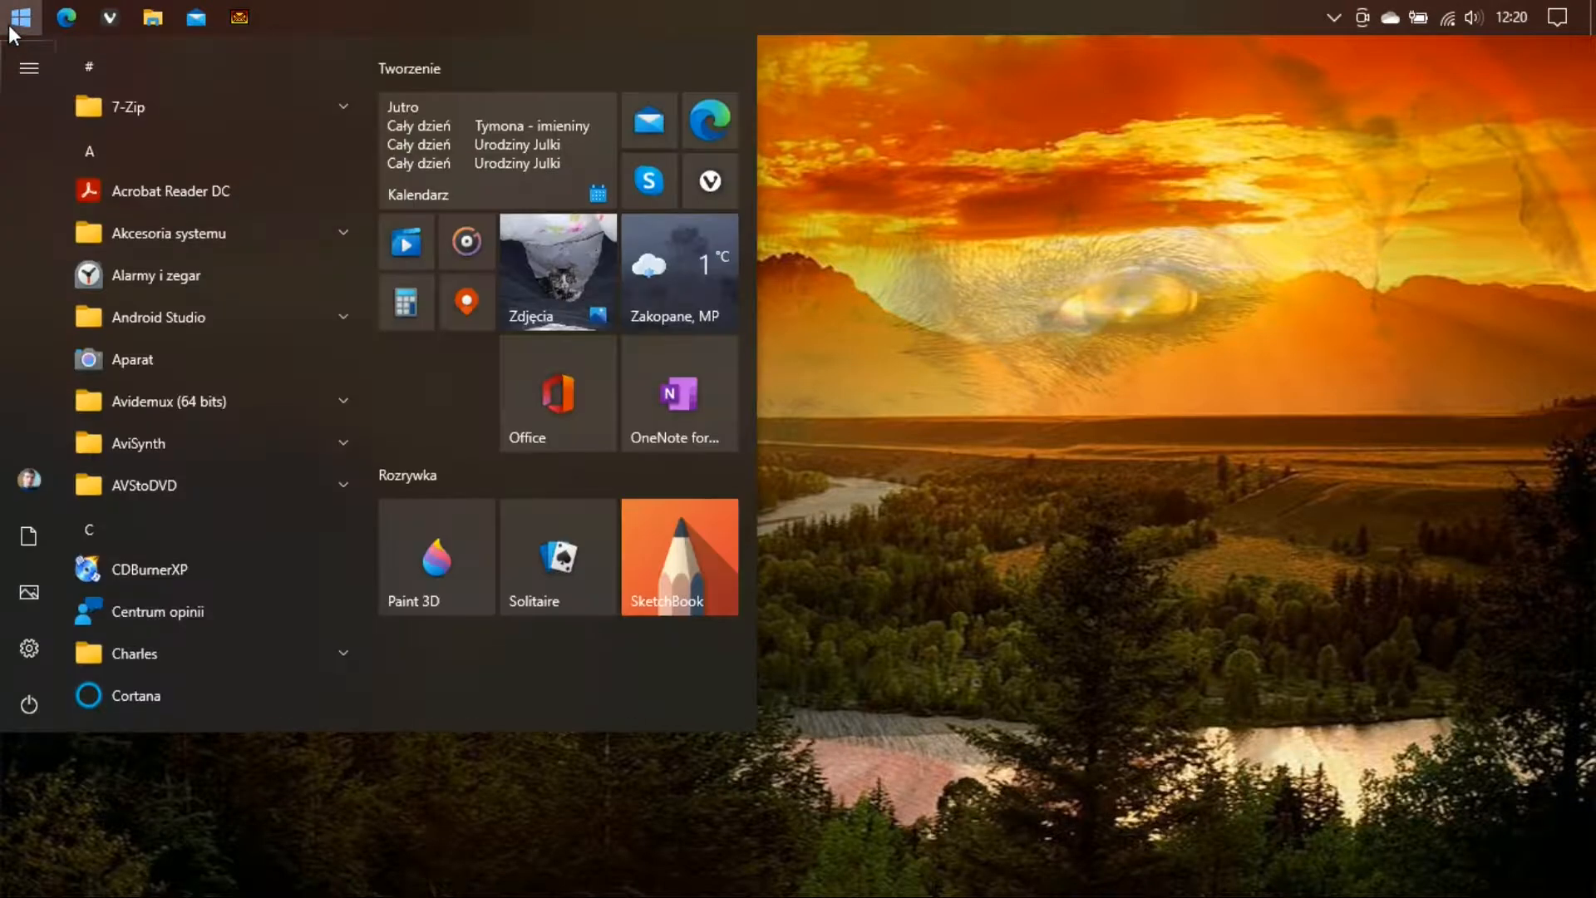
type("lib")
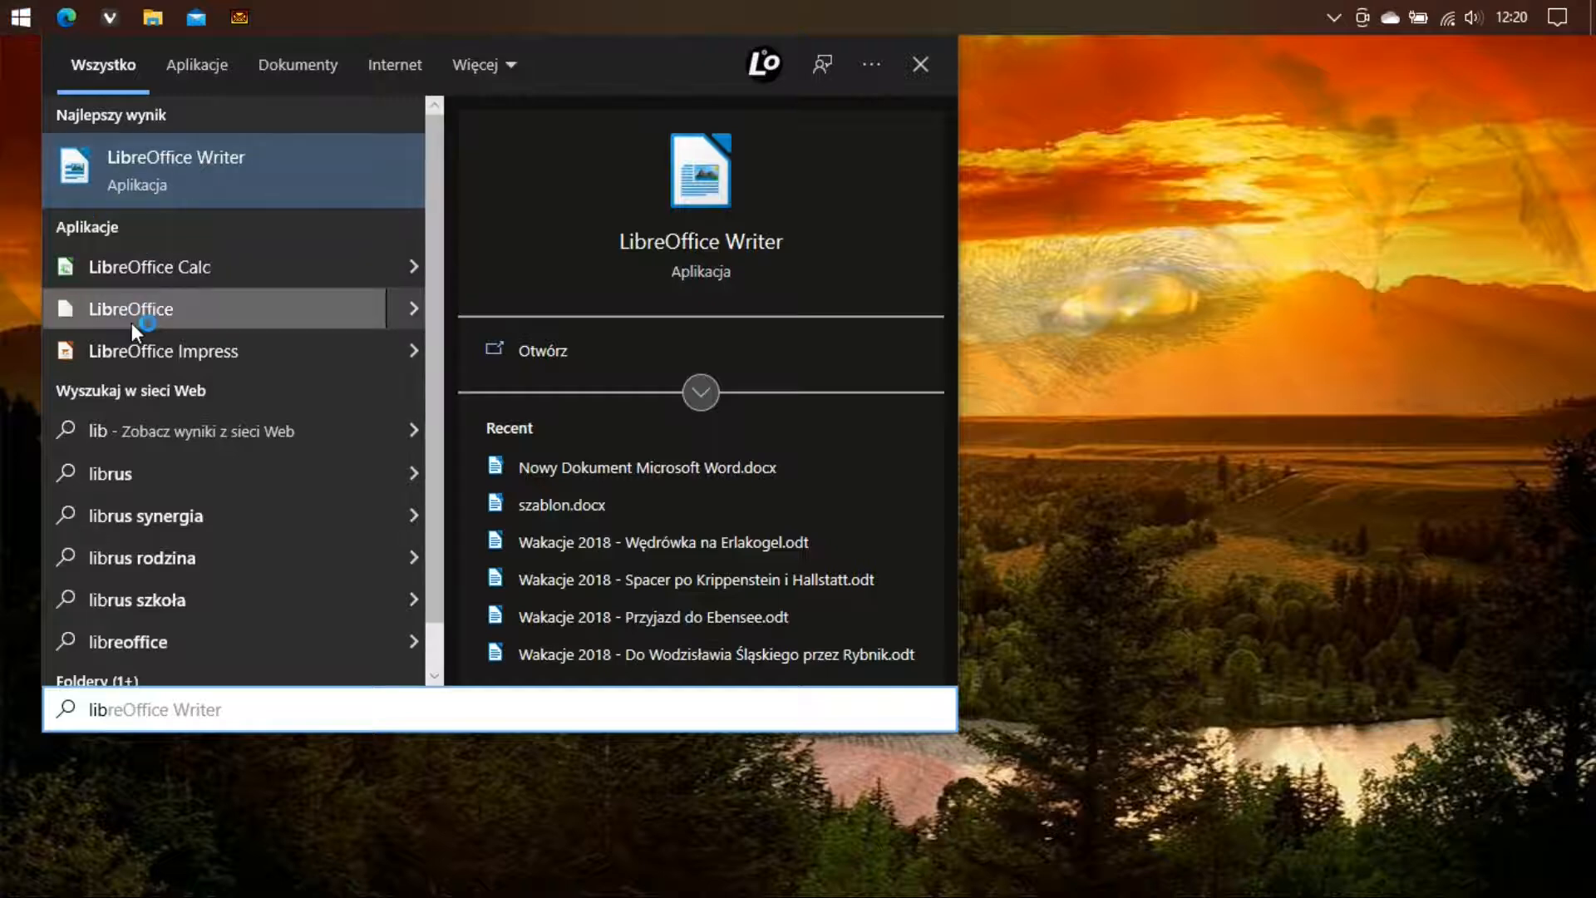
left_click(129, 349)
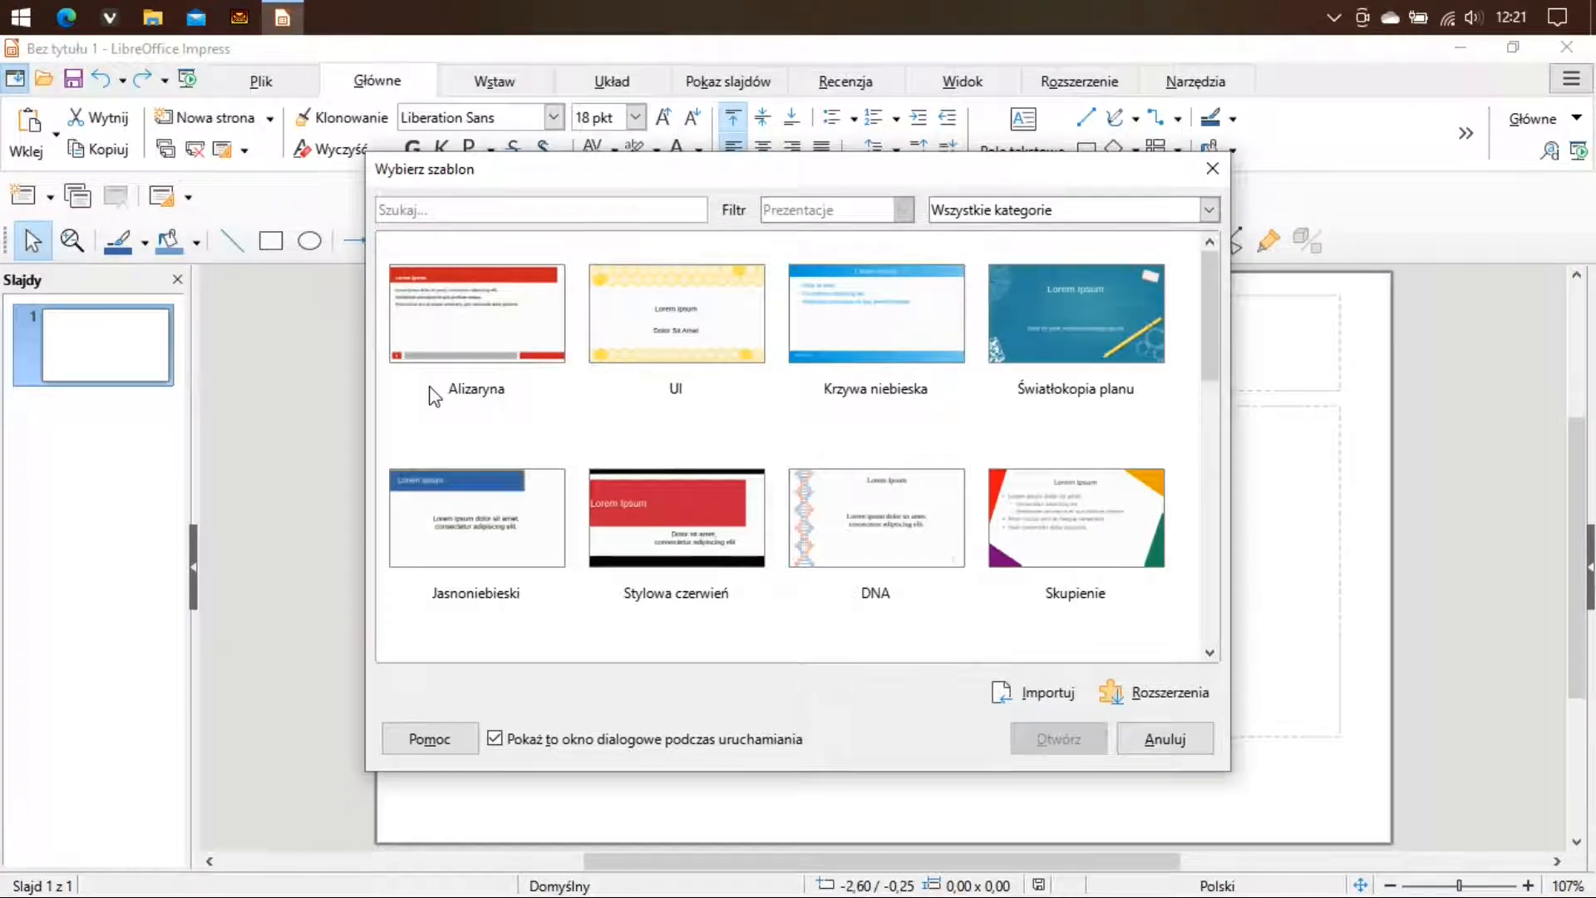
left_click(1174, 742)
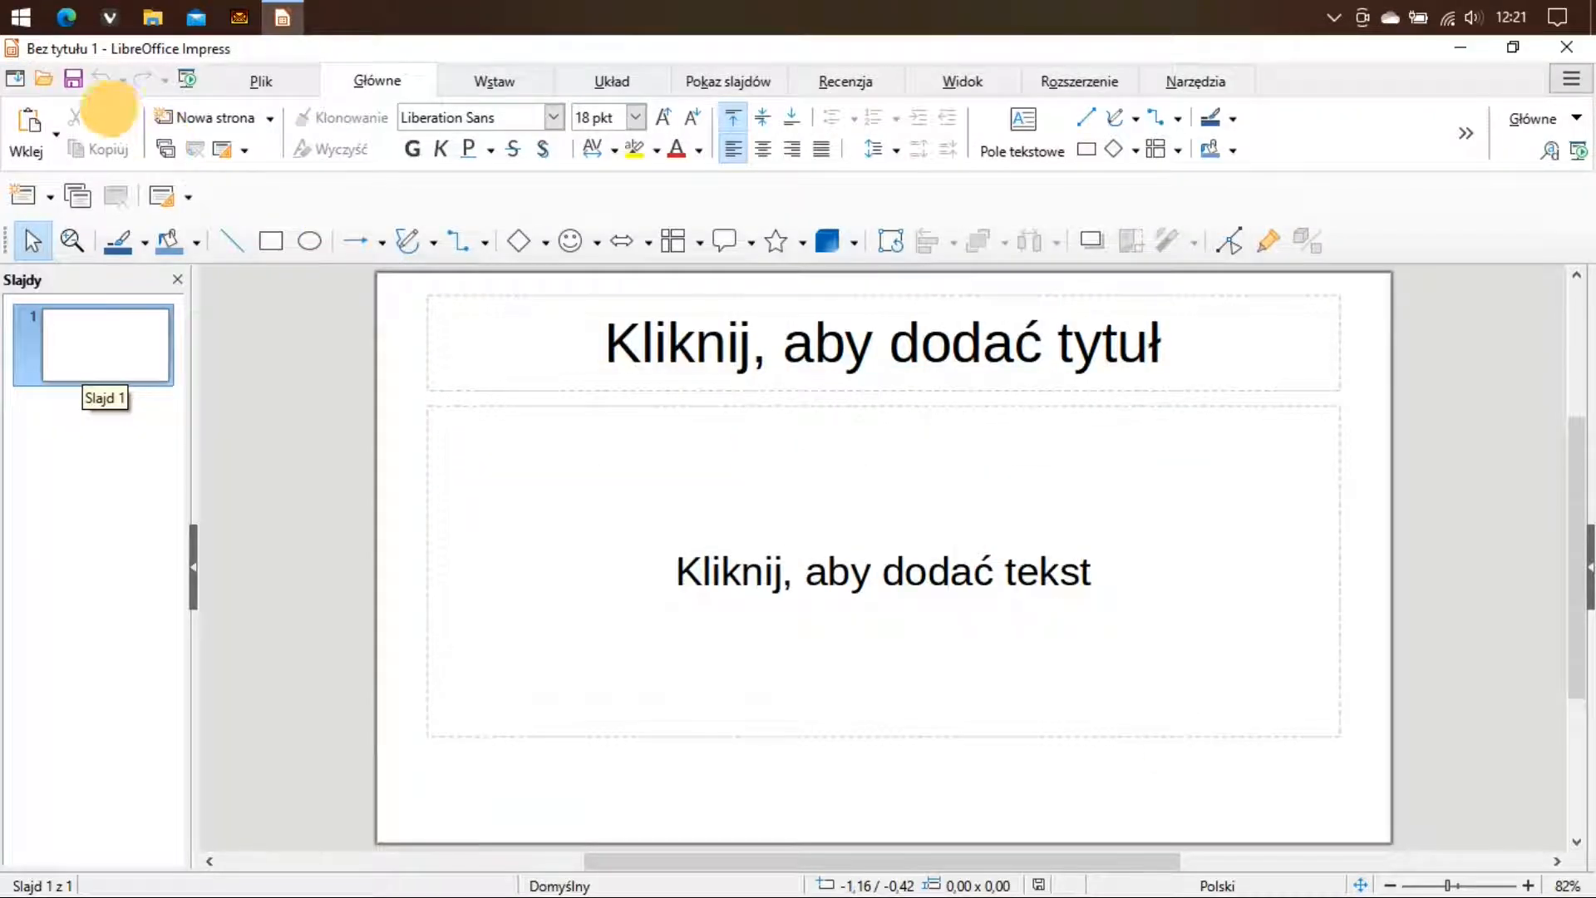
Save the blank presentation in Documents as szablon.pptx, keeping the PowerPoint 2007–365 format, and close Impress
left_click(71, 79)
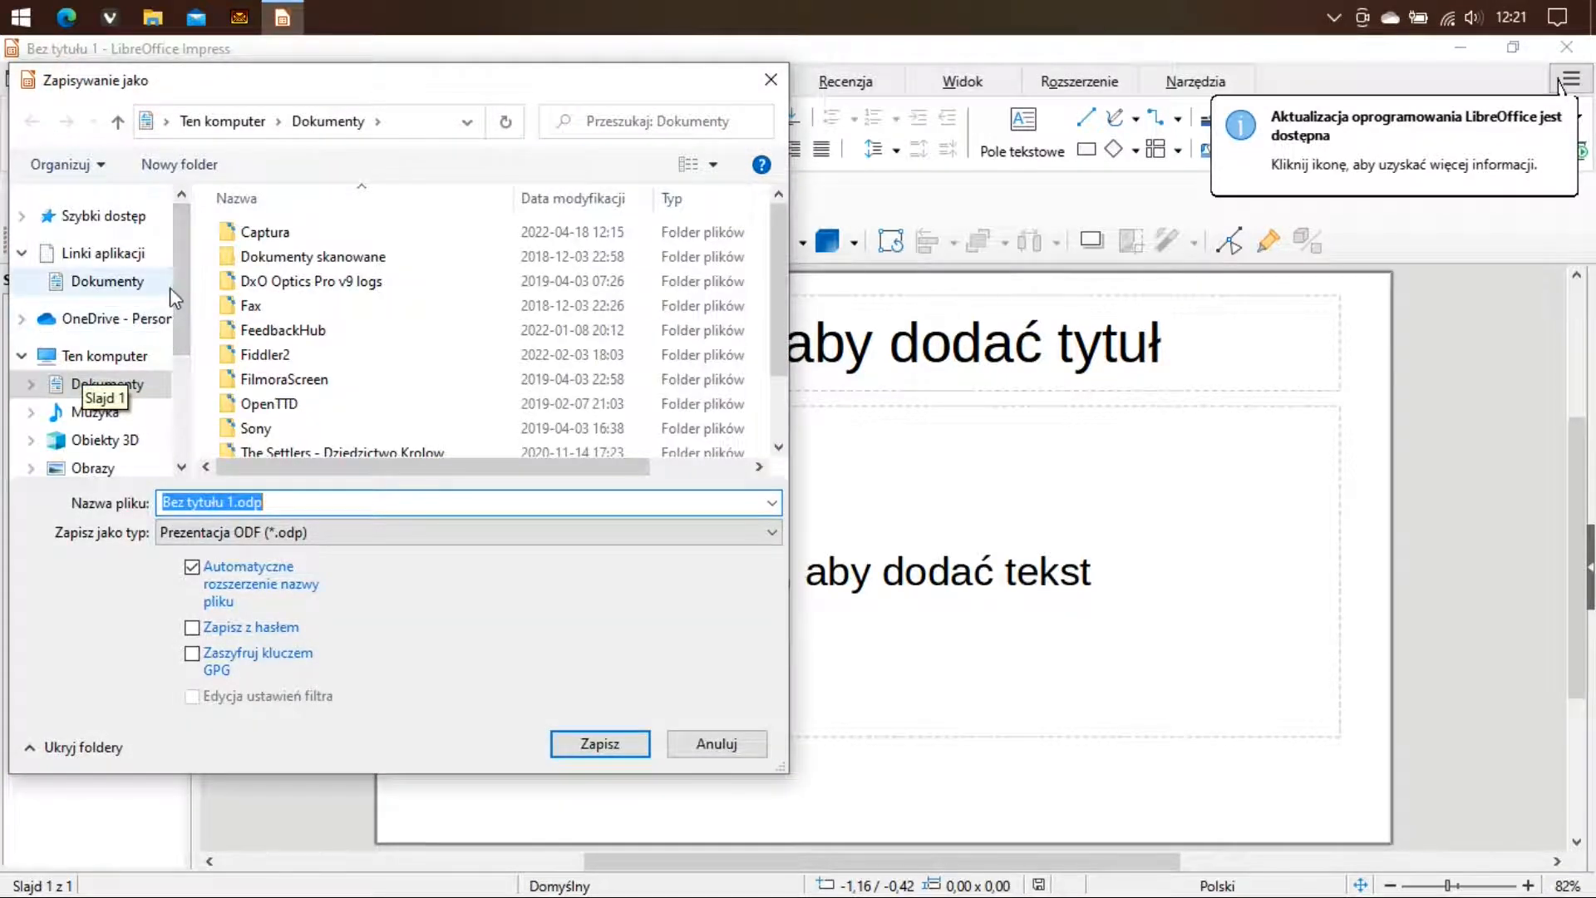
type("sz")
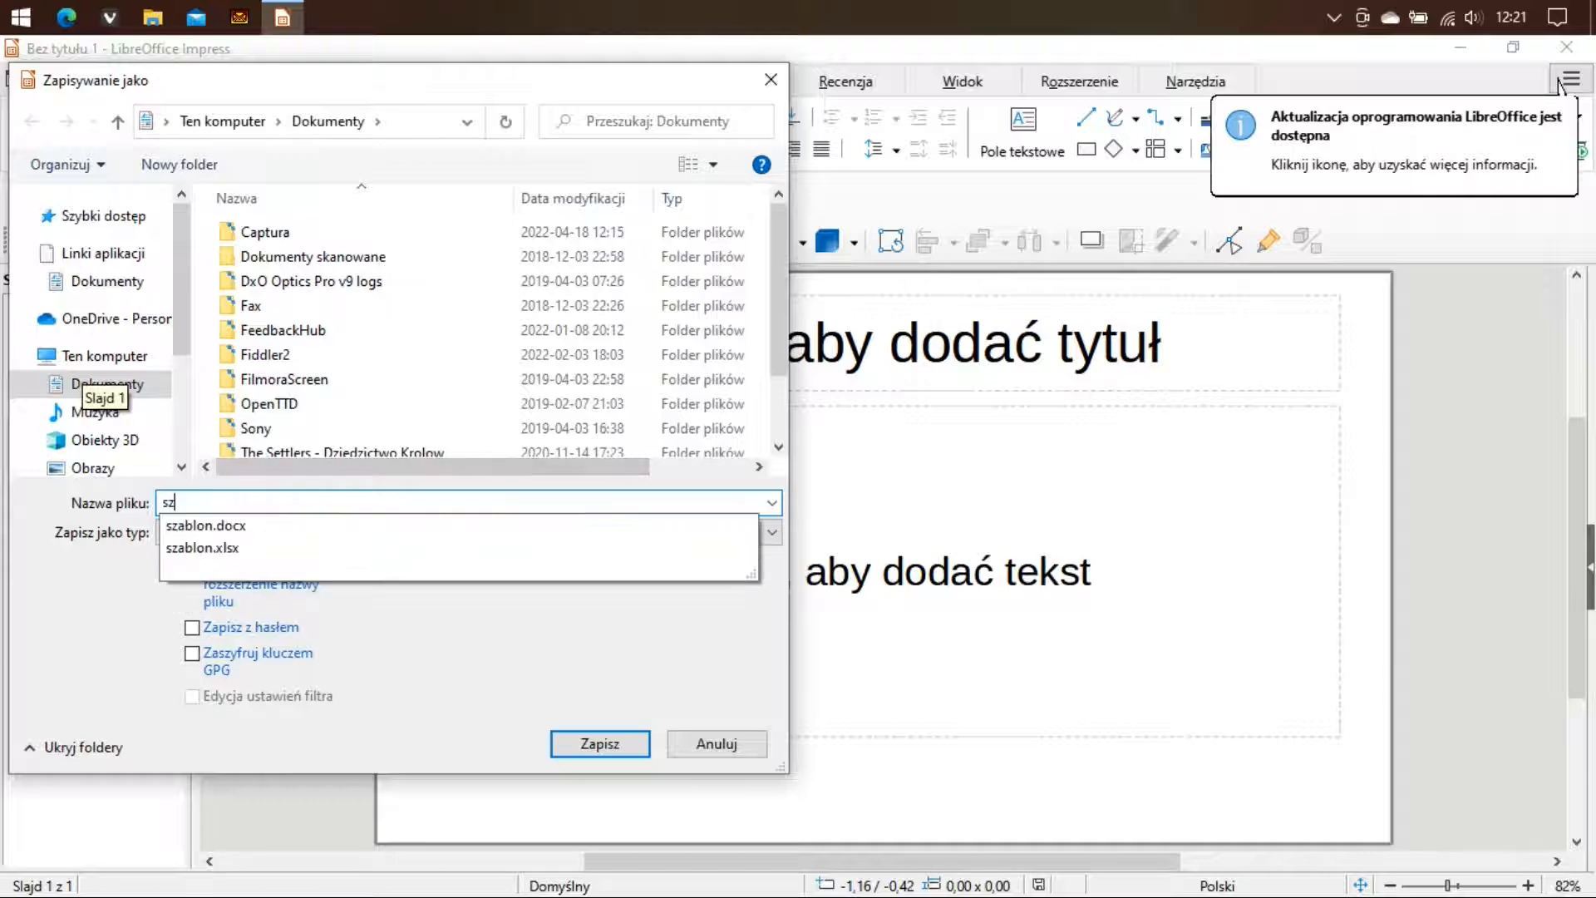
type("ablon")
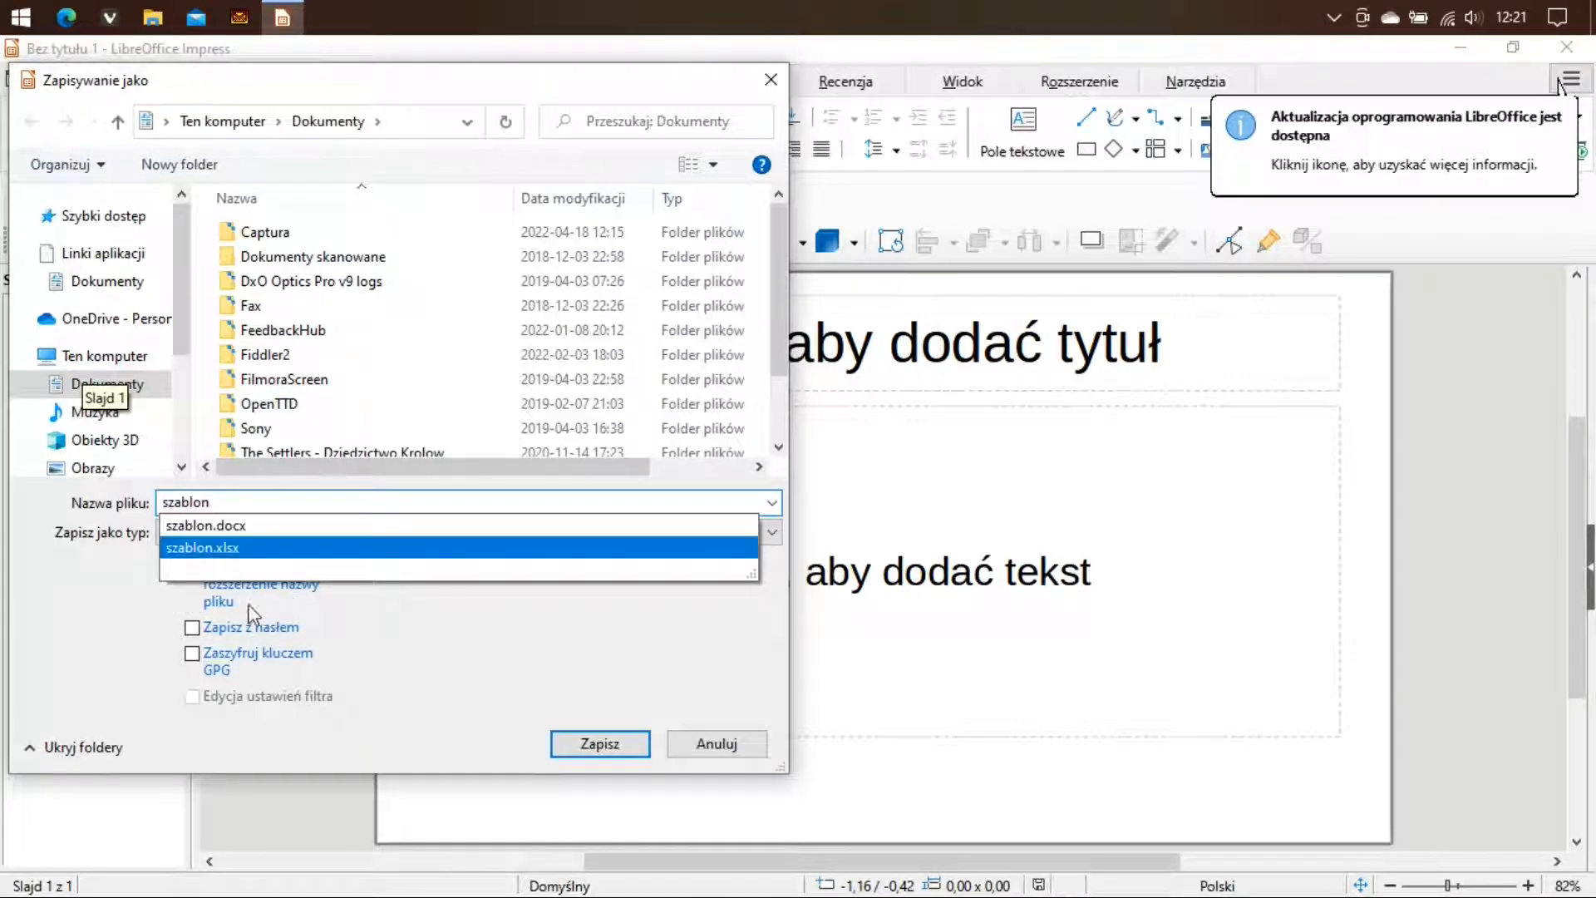
left_click(123, 587)
left_click(232, 536)
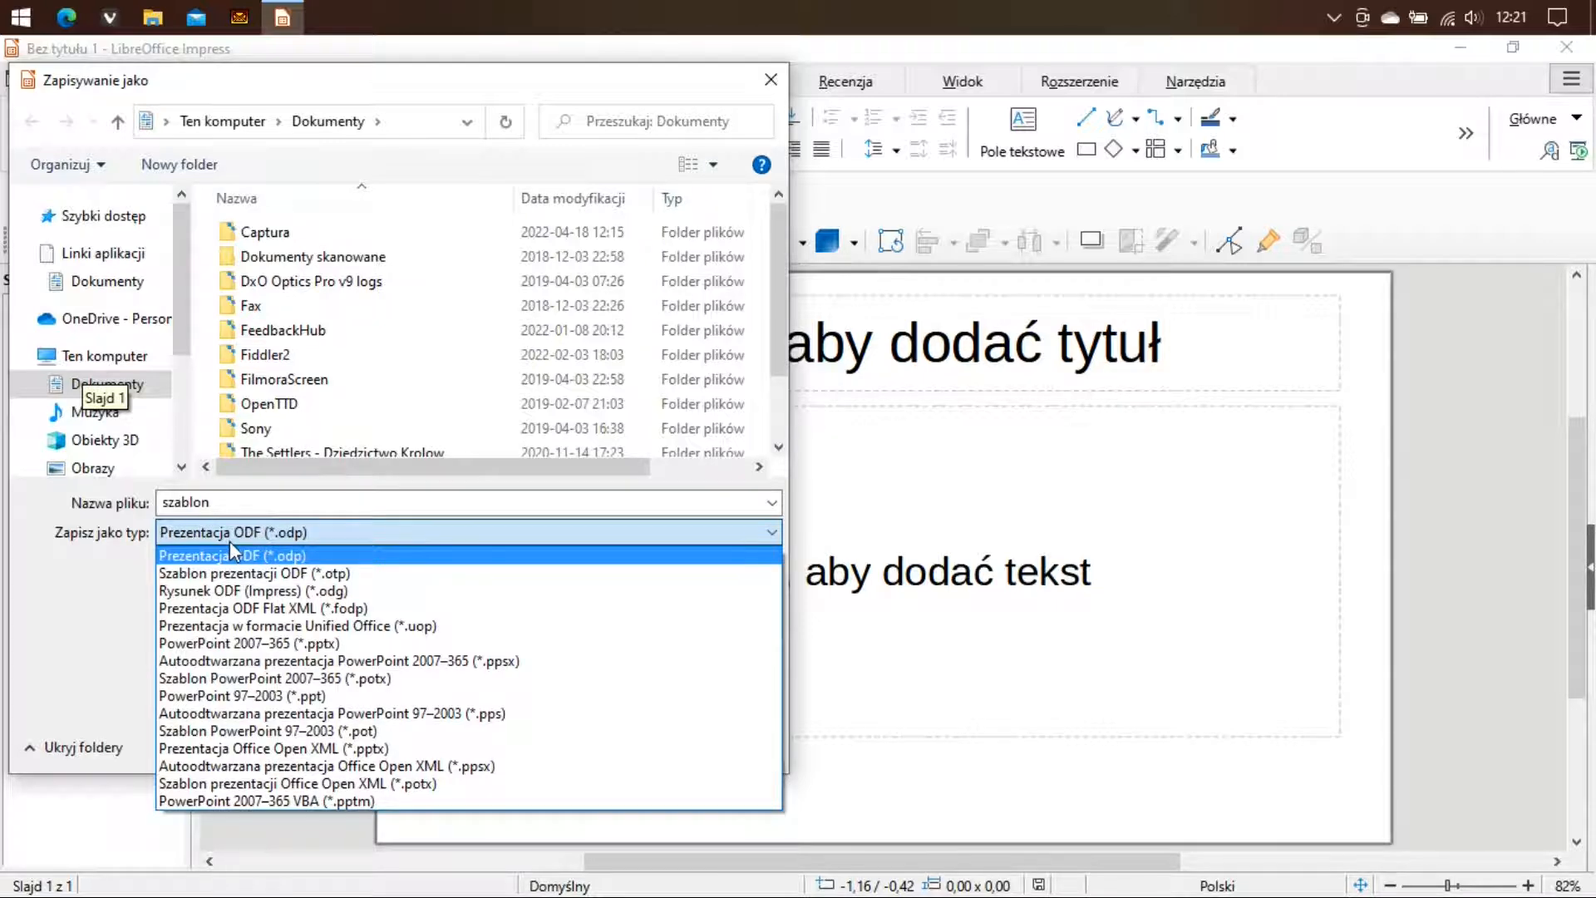
left_click(293, 645)
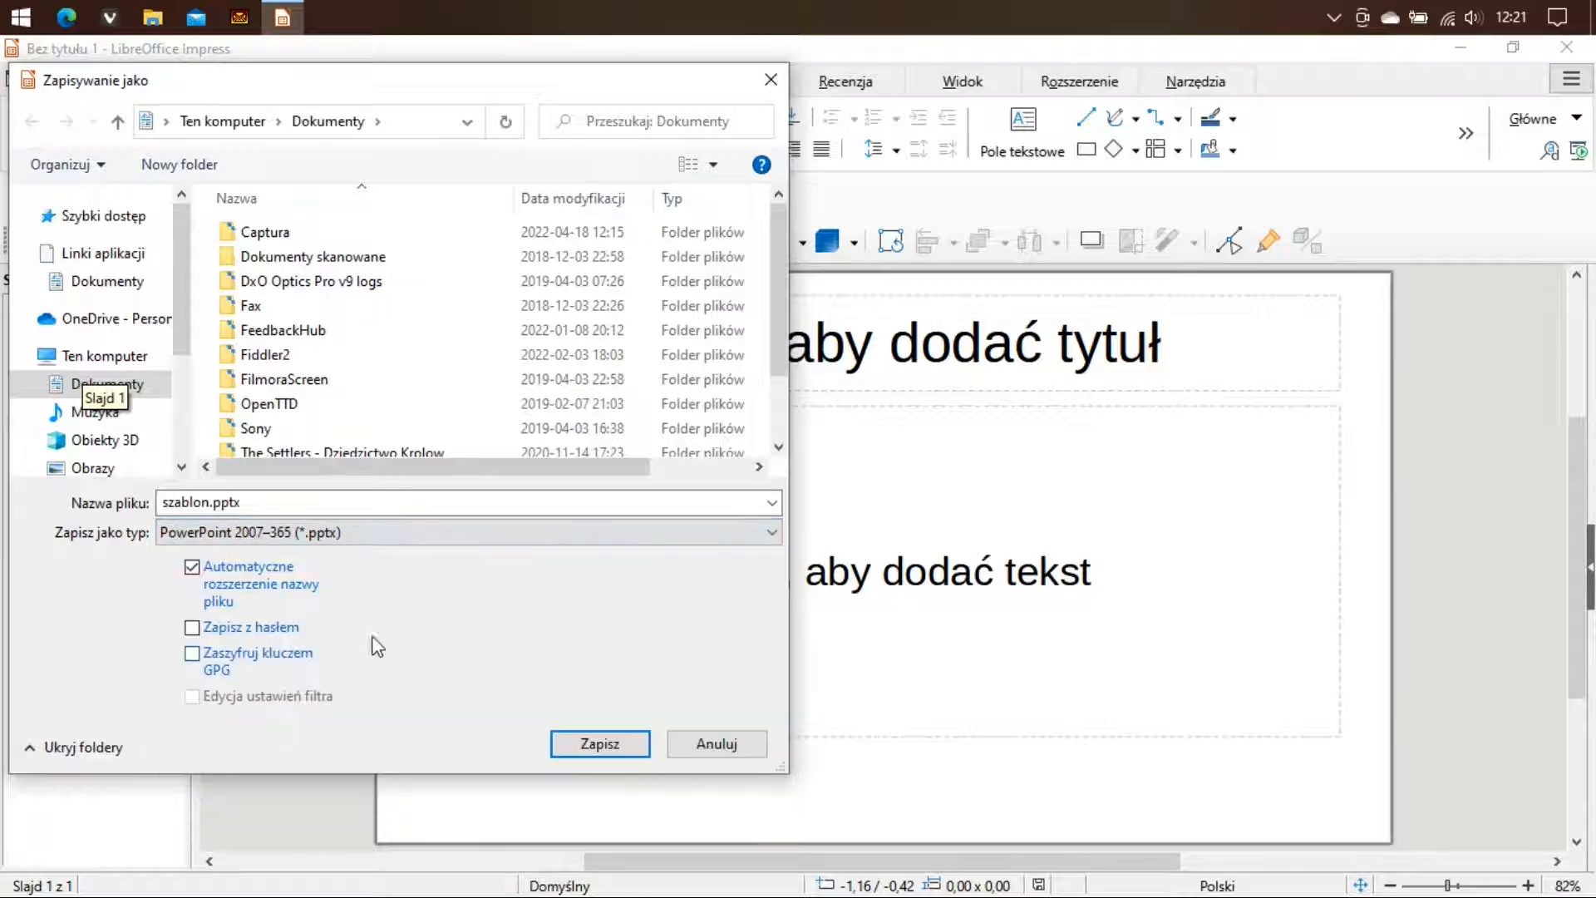
left_click(572, 740)
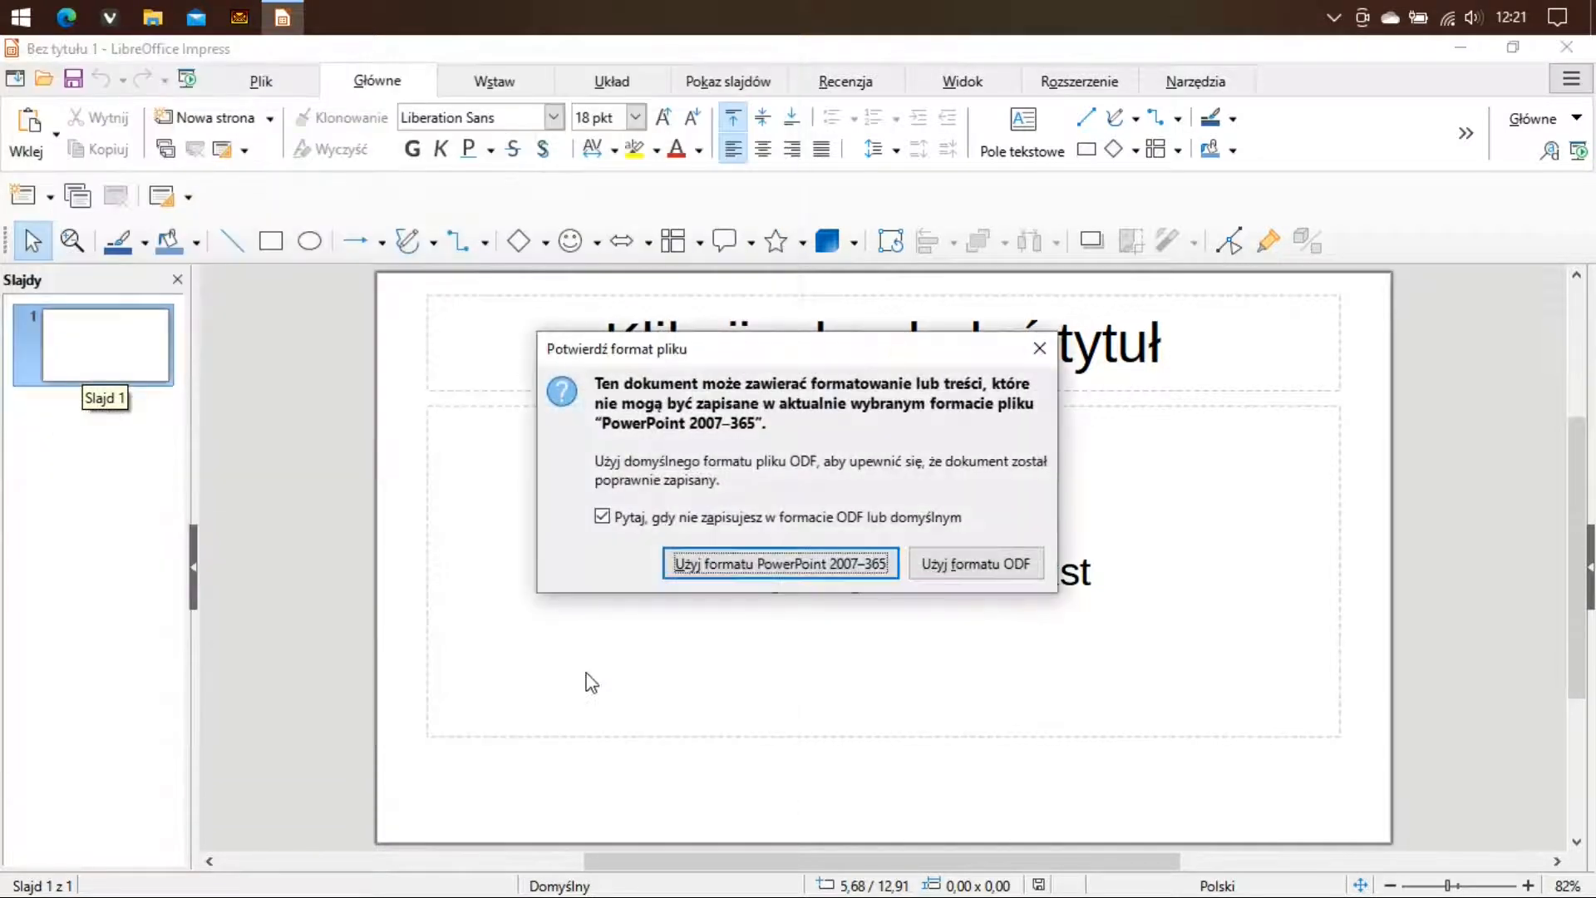
left_click(669, 567)
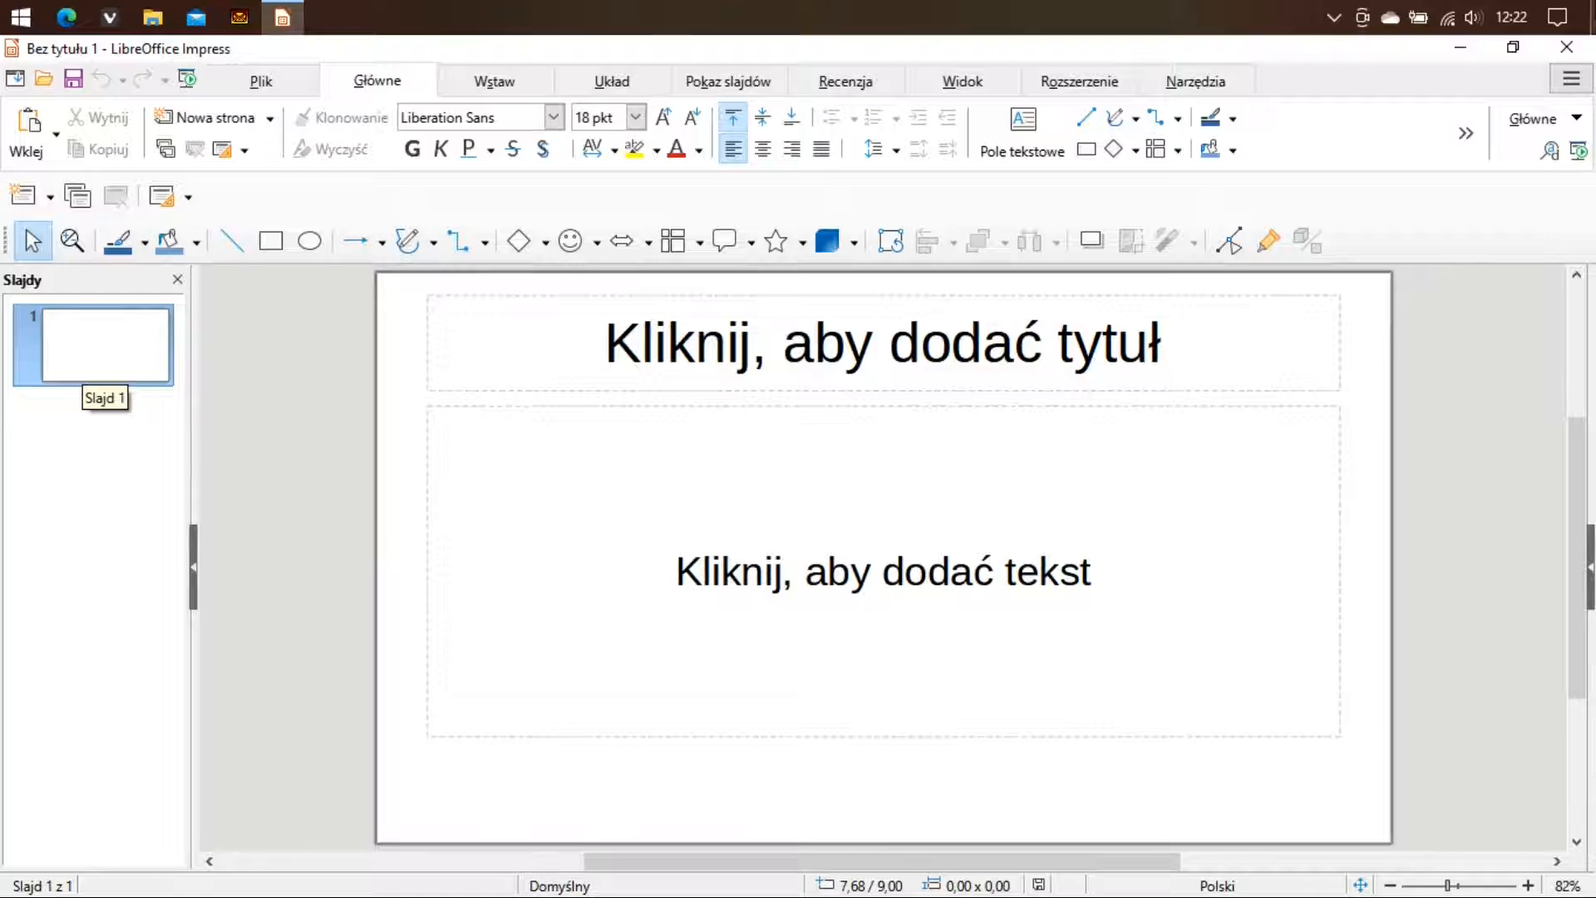
left_click(1568, 49)
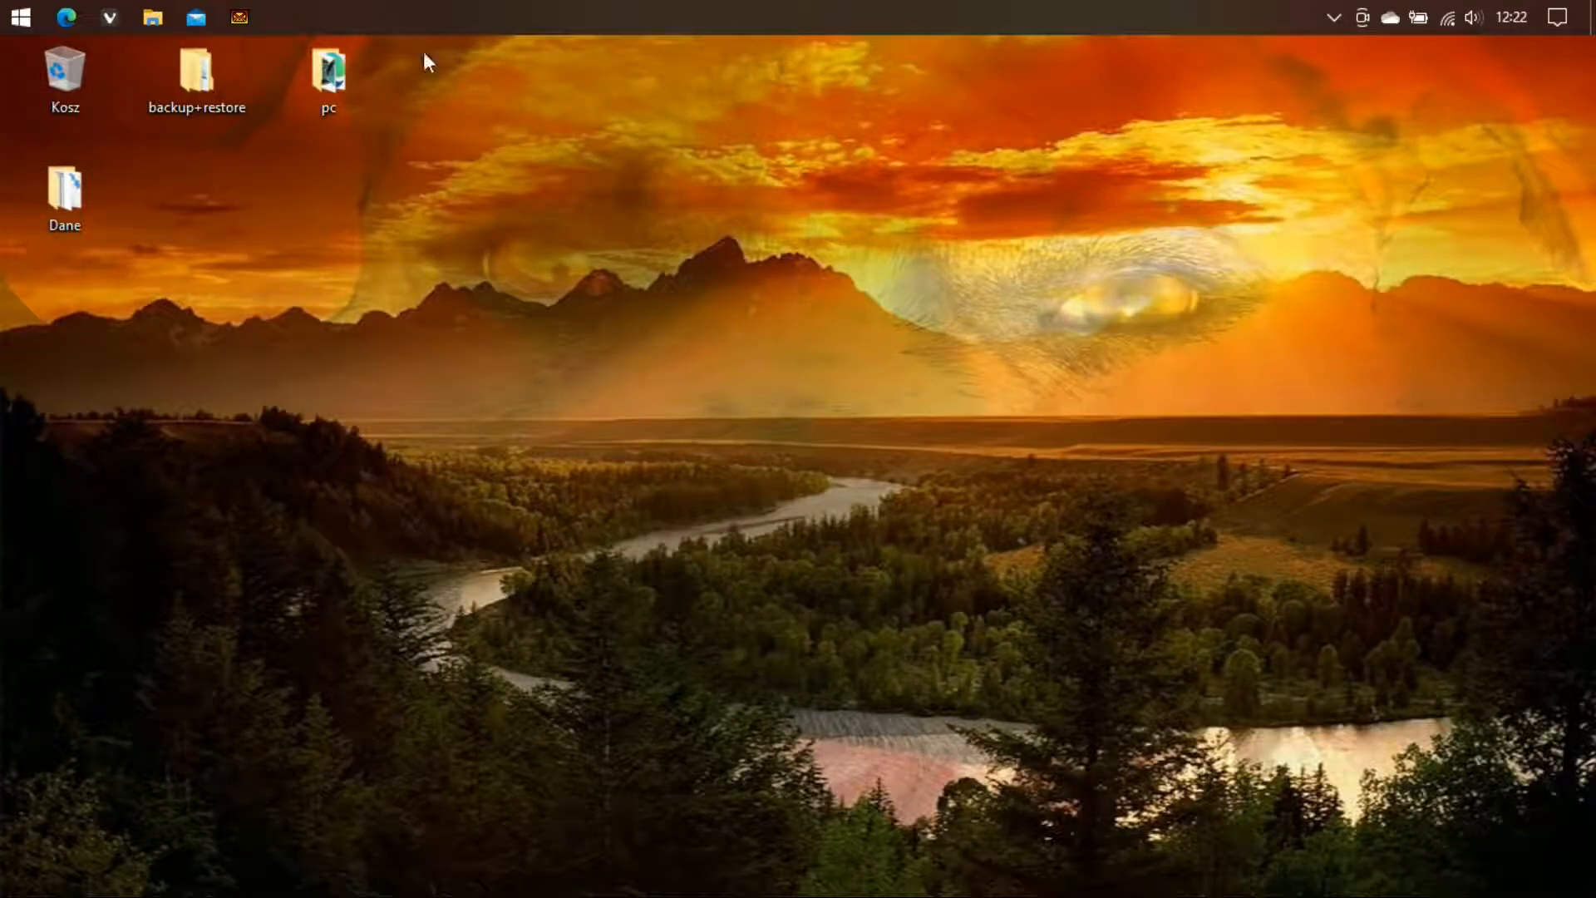
Browse to the Documents folder in File Explorer and open the properties of szablon.pptx
left_click(151, 28)
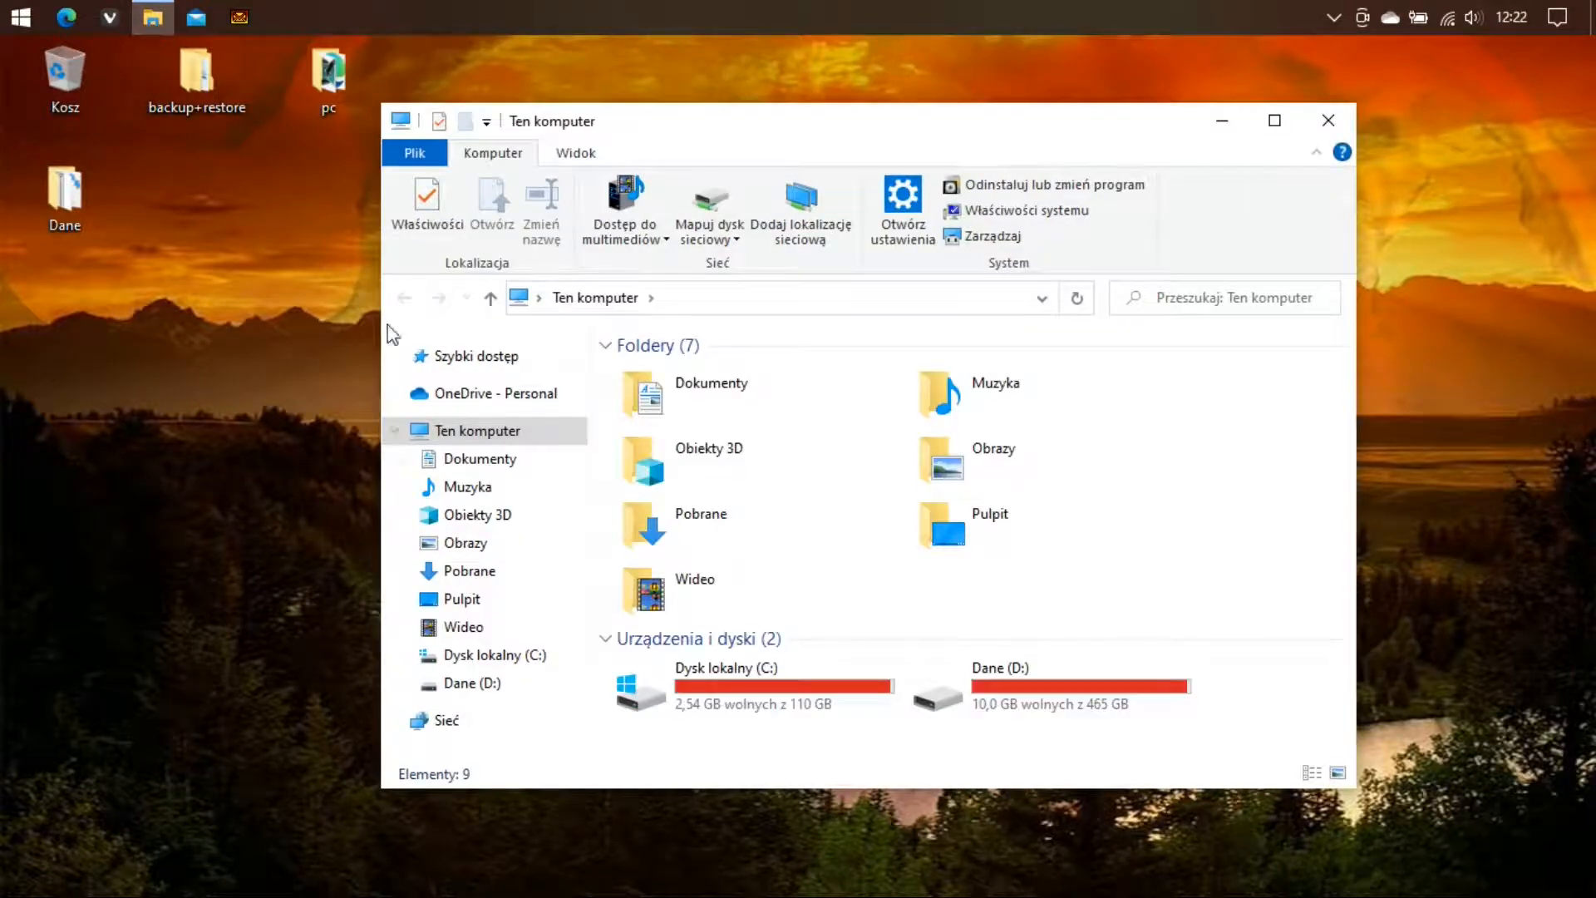
left_click(498, 459)
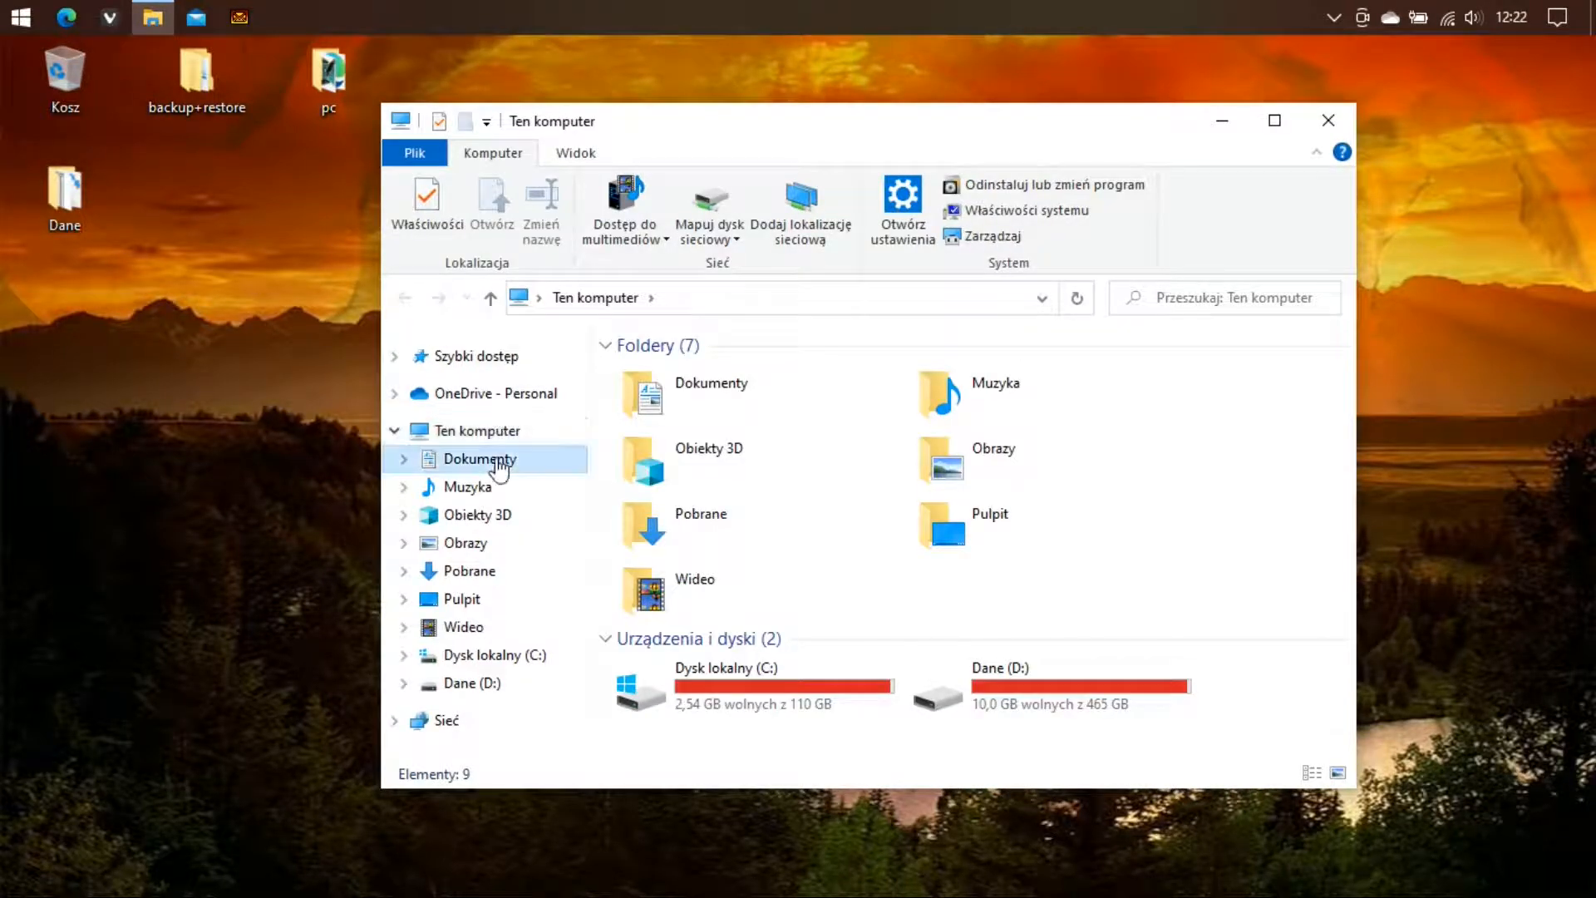
scroll(740, 566, "down", 1)
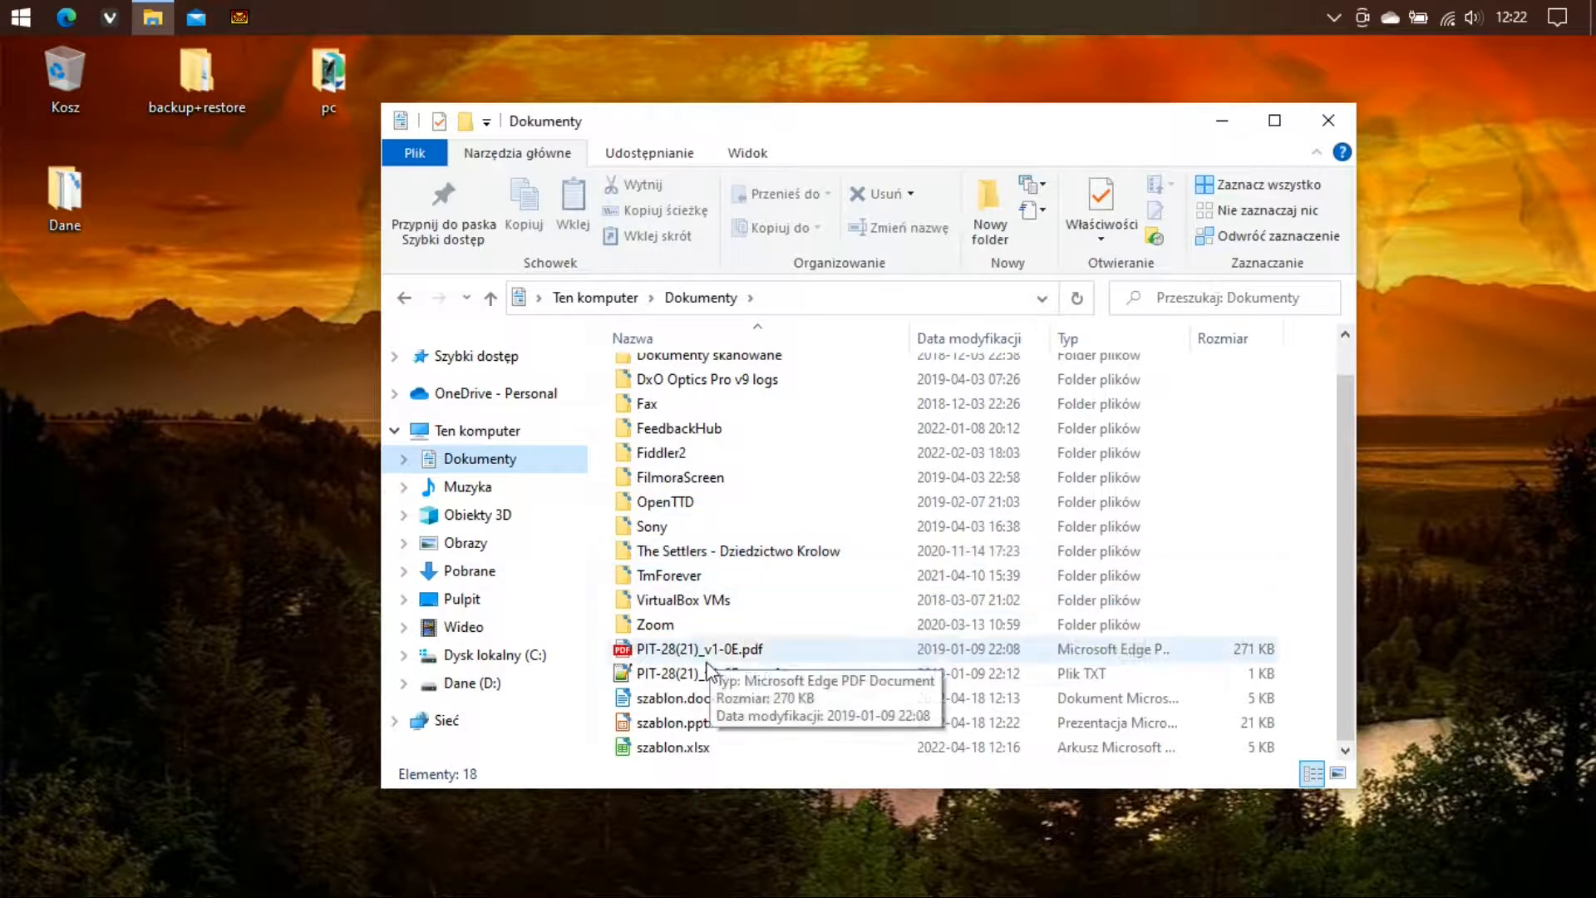
left_click(676, 725)
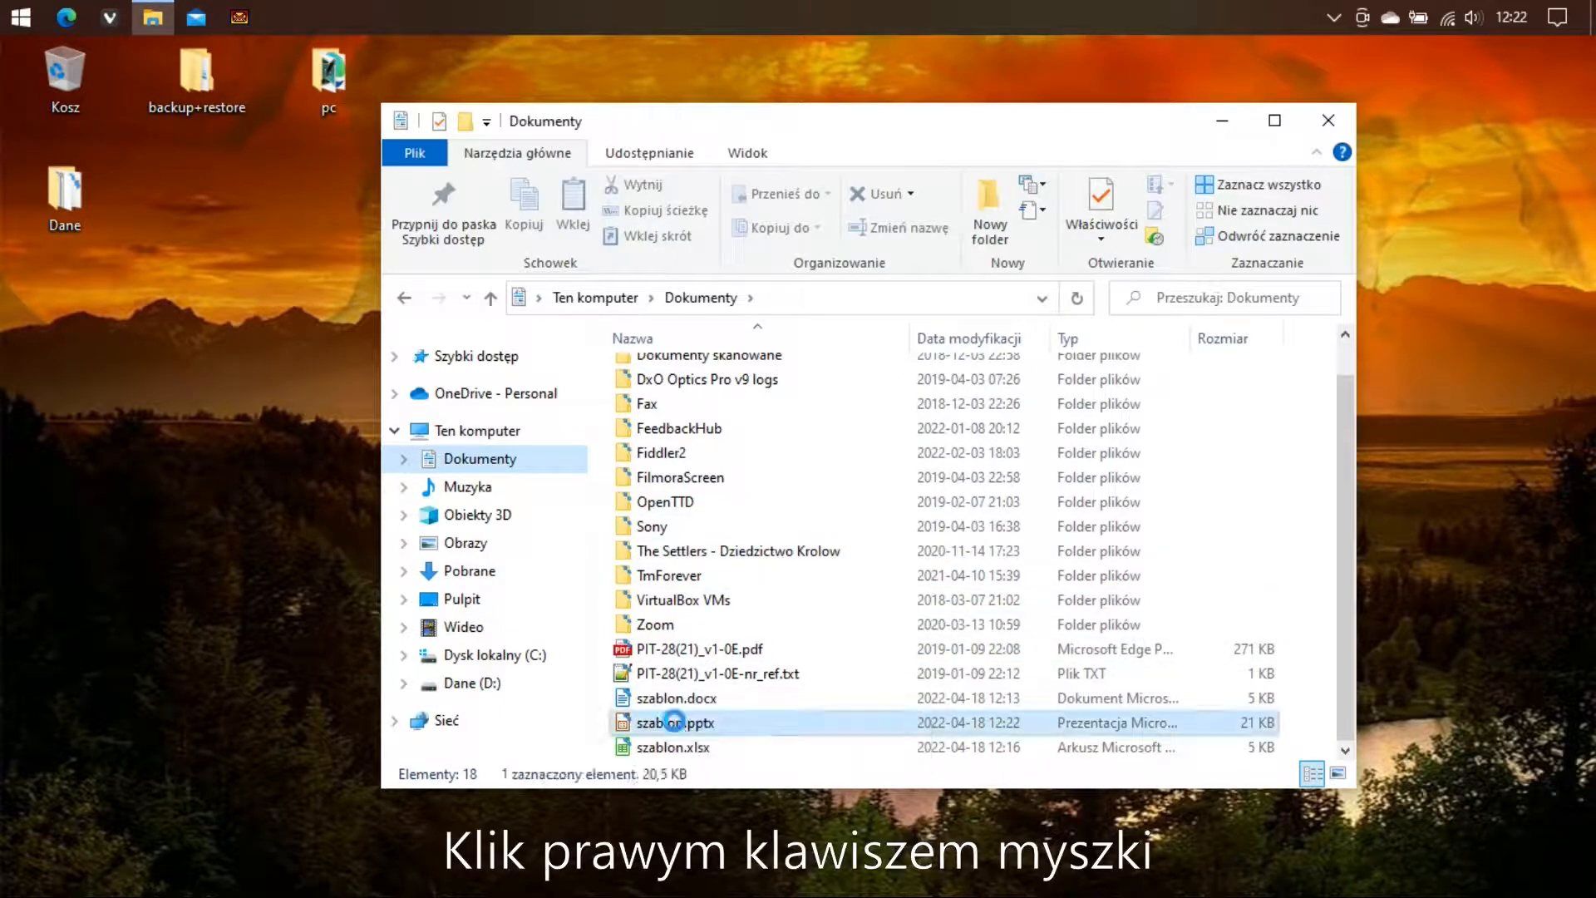
right_click(676, 725)
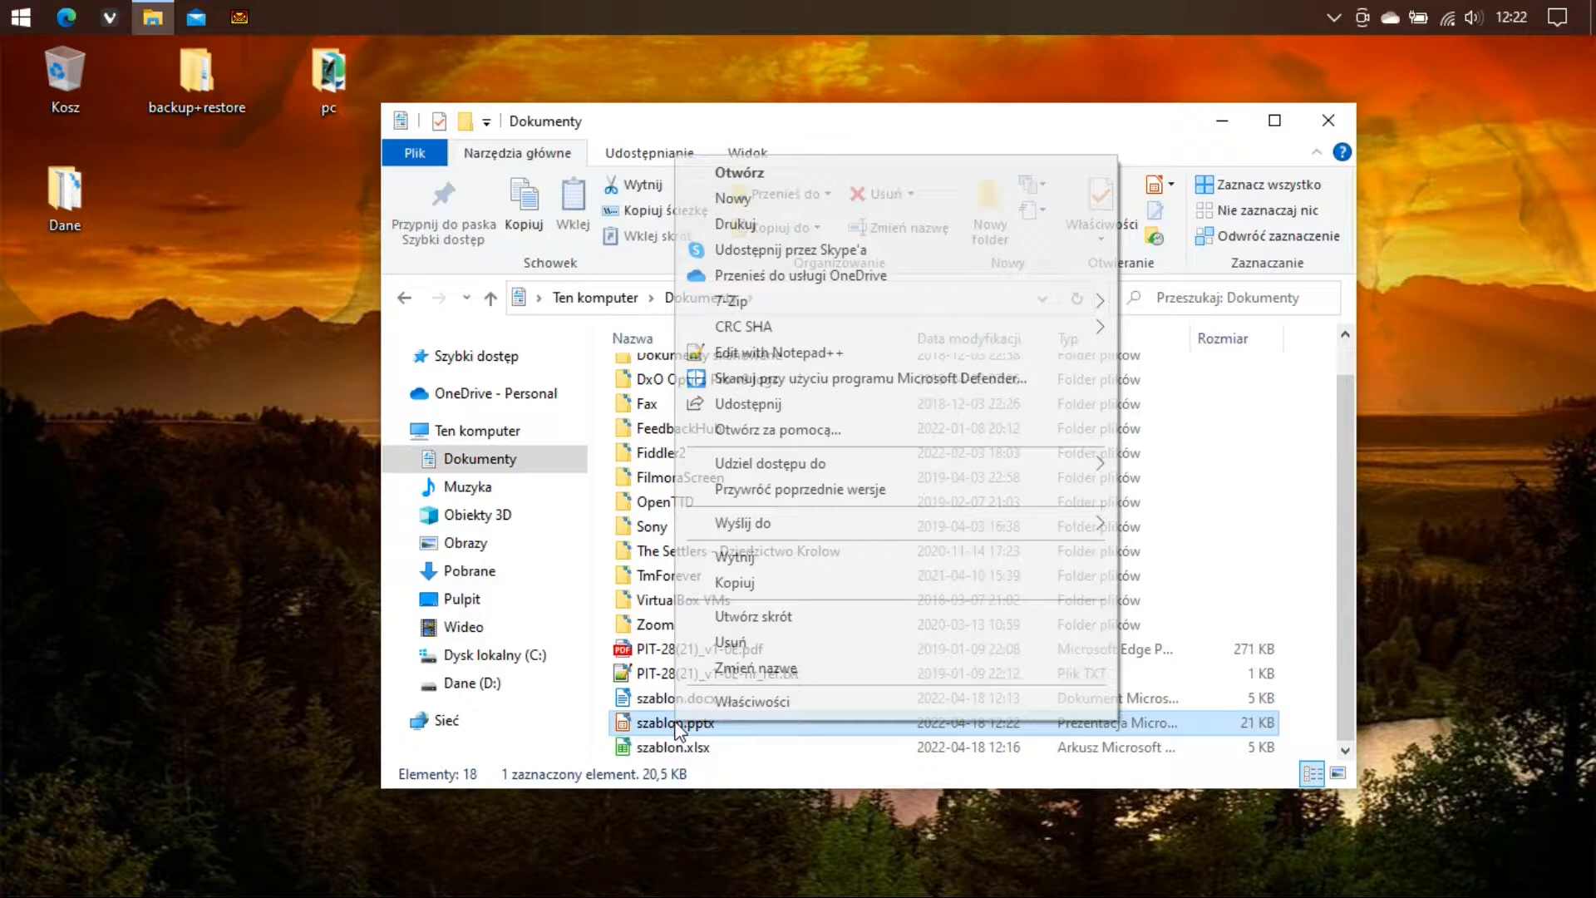
left_click(743, 707)
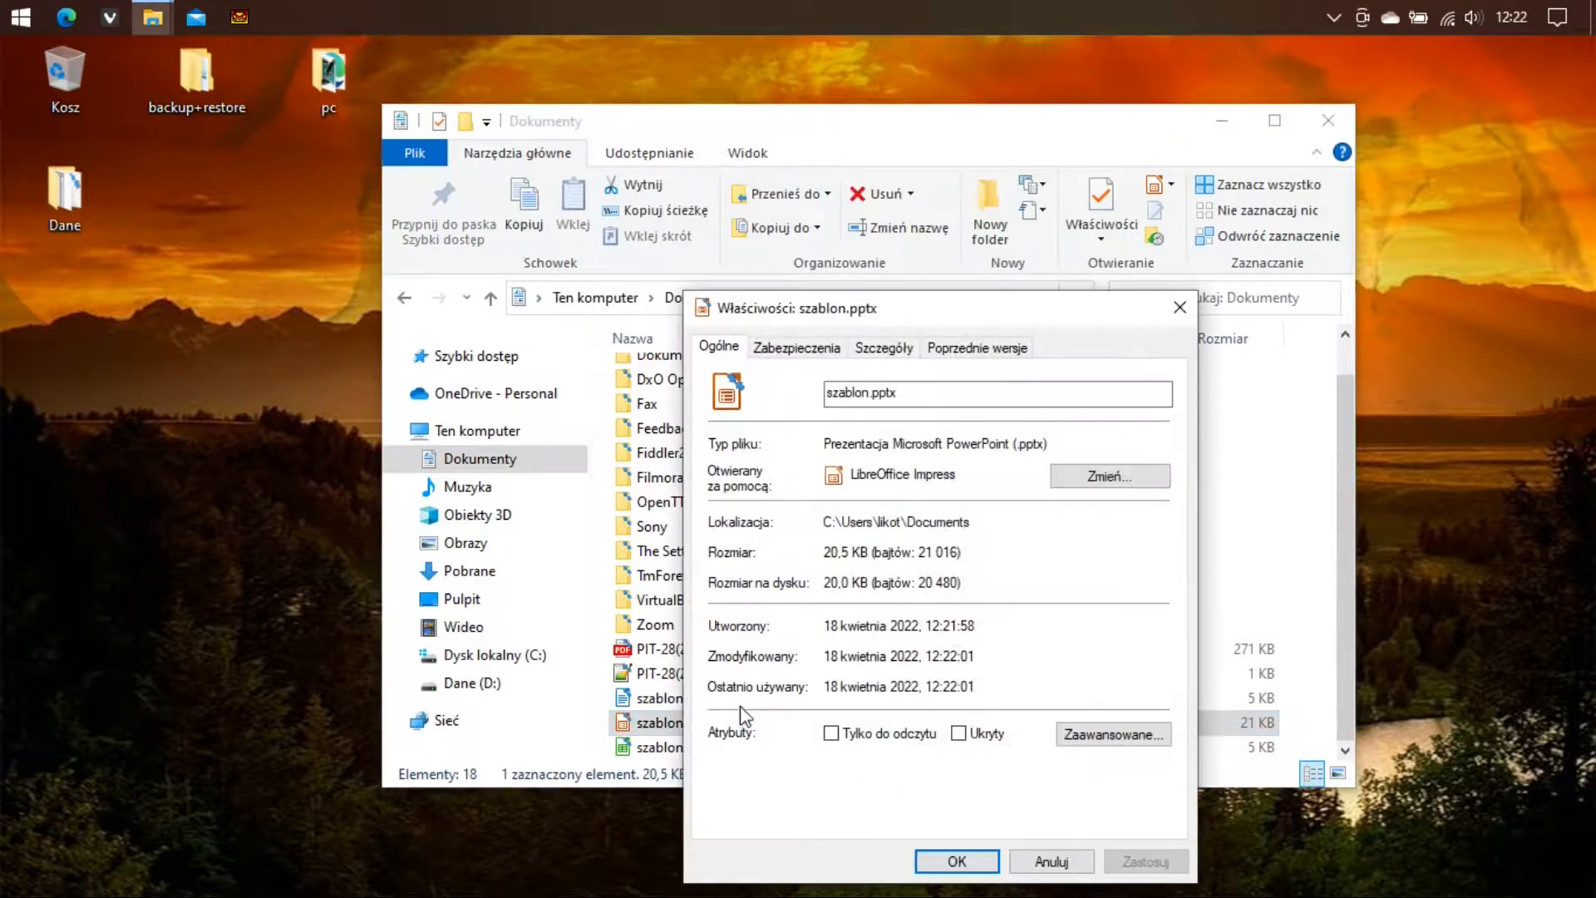
Search Windows for "rege", launch Registry Editor and bring its window to the front
left_click(10, 23)
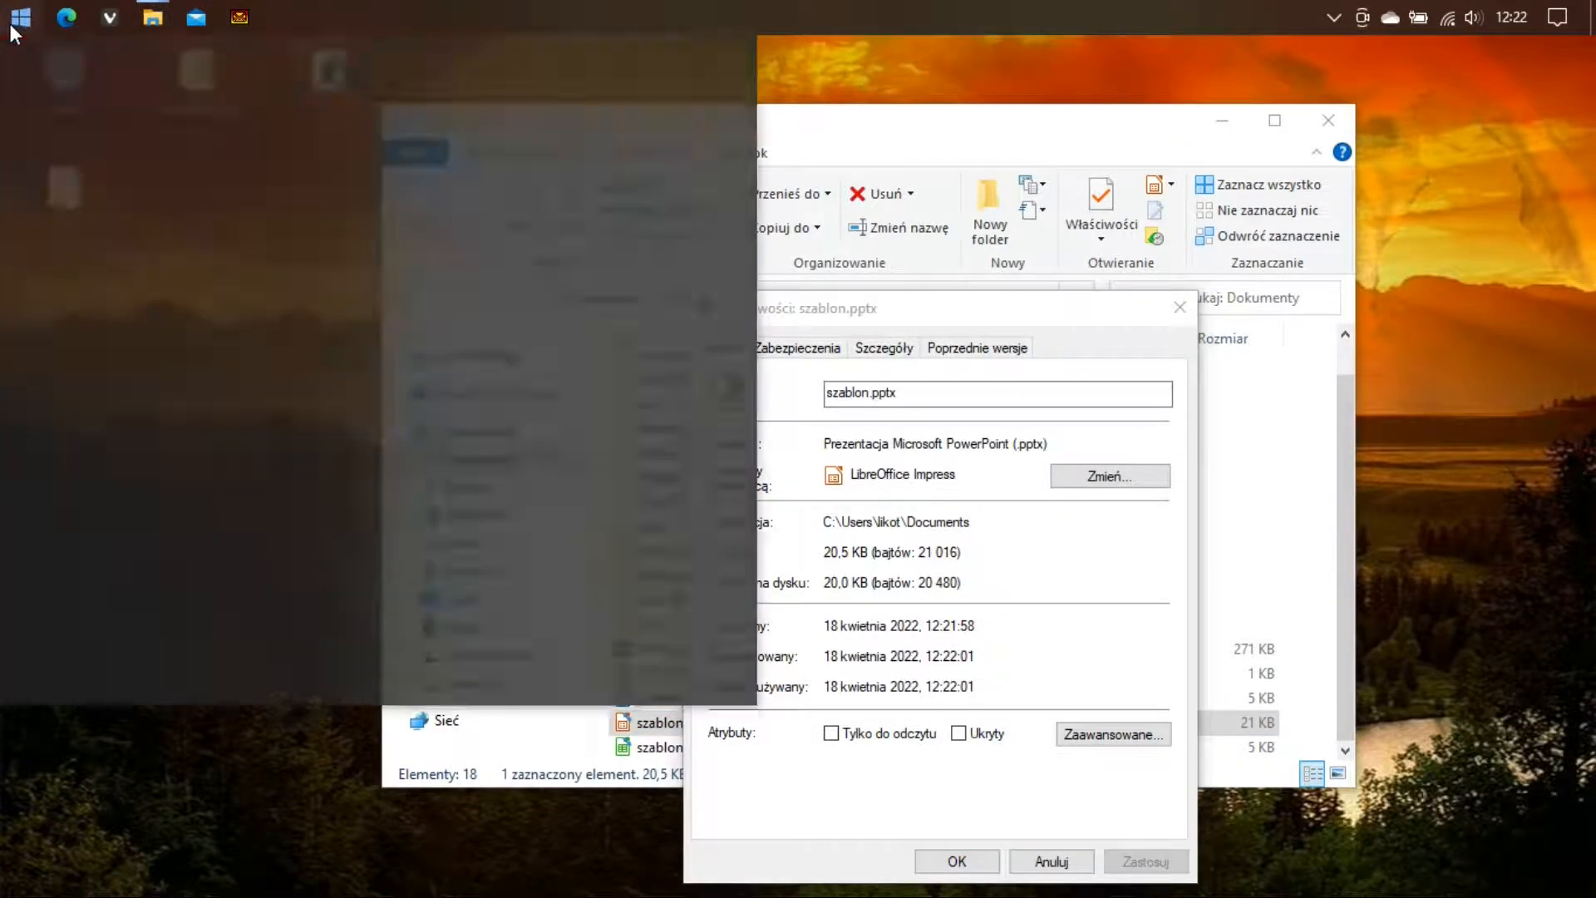
type("rege")
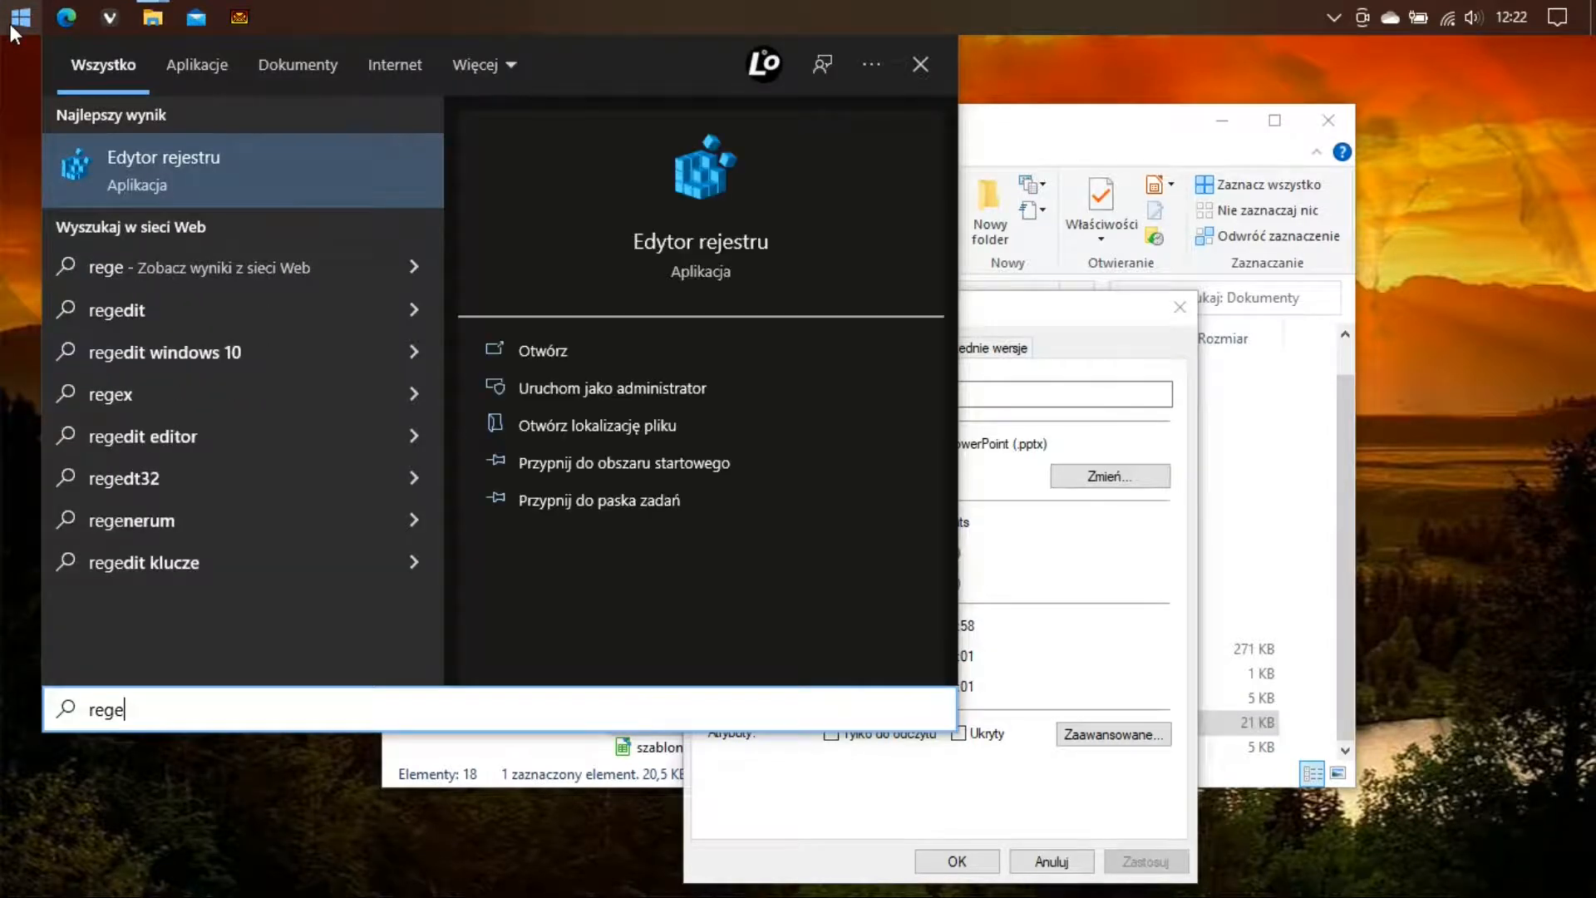
left_click(558, 381)
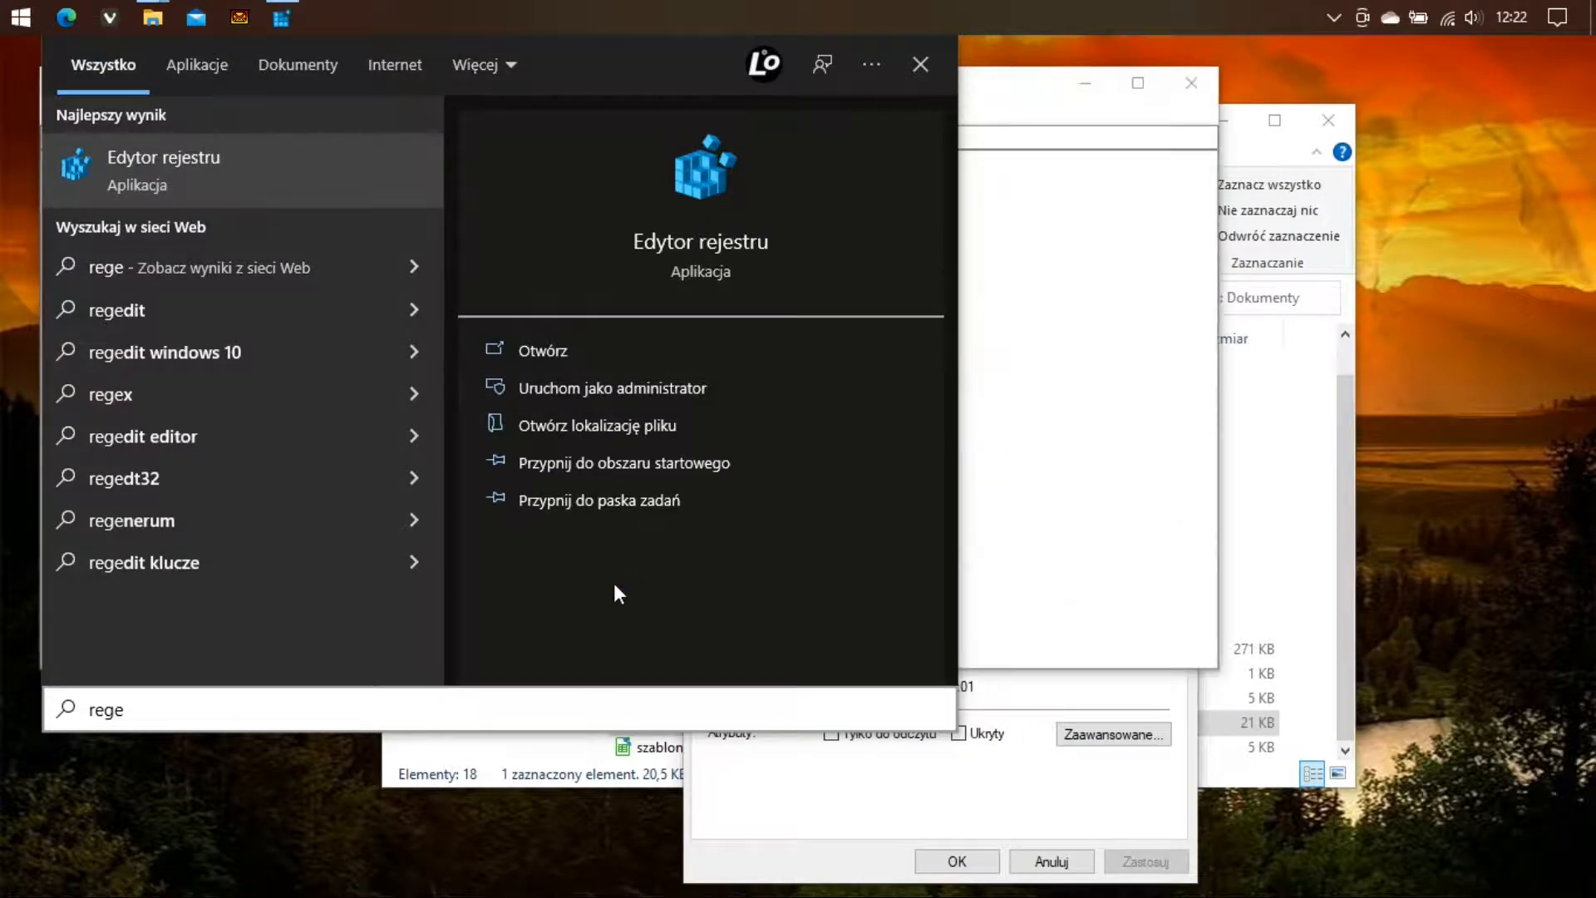
left_click(985, 97)
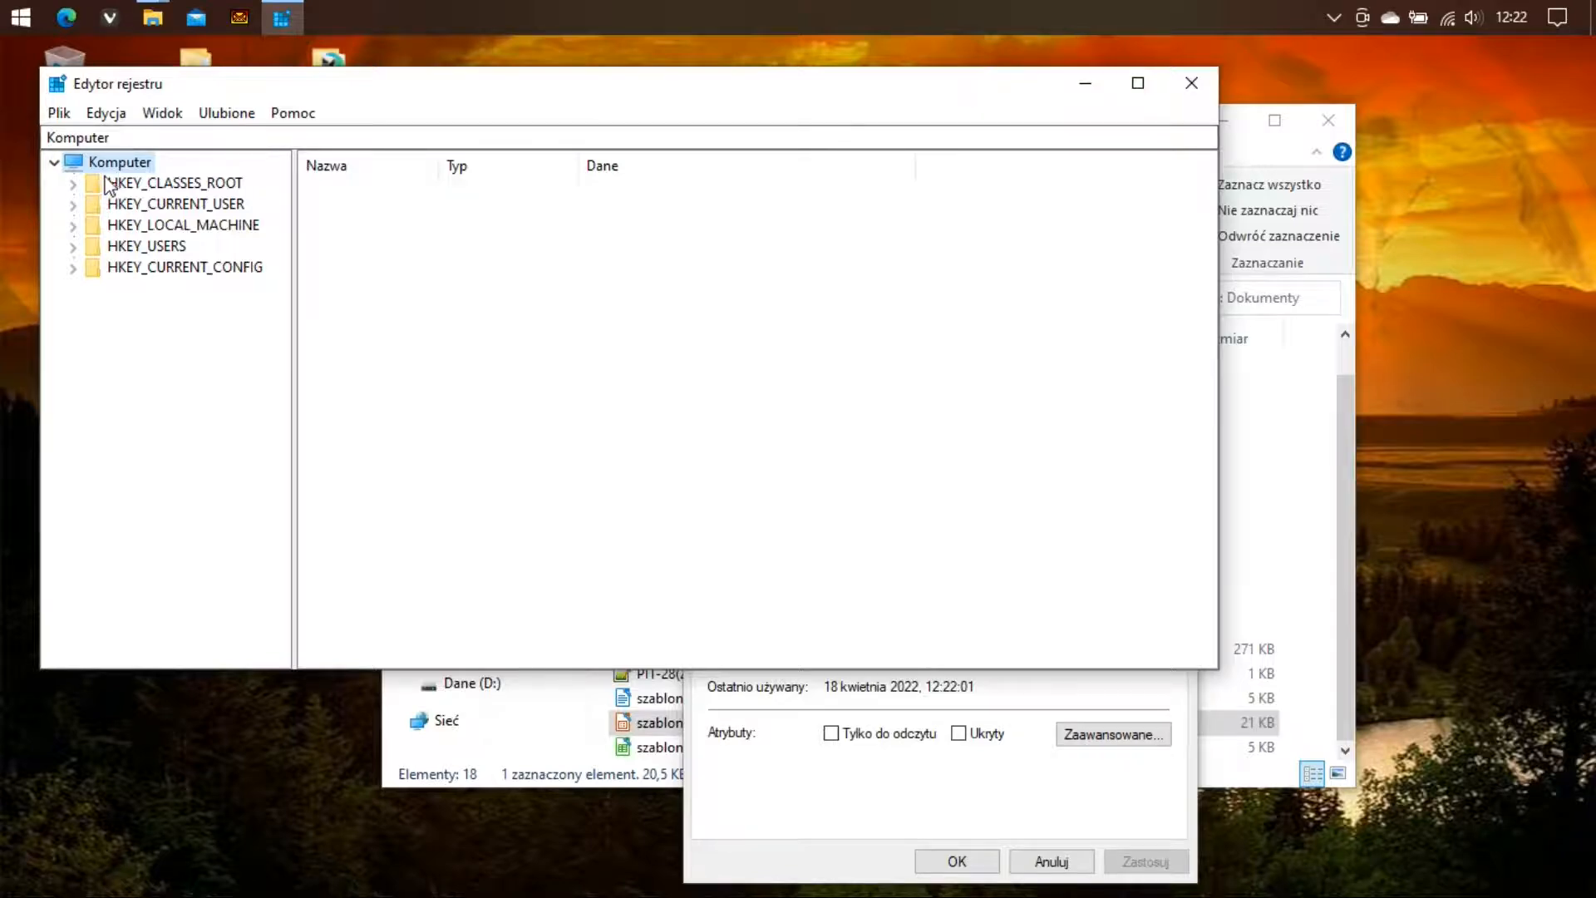
Find the .pptx key in the registry by searching for ".pptx"
left_click(108, 113)
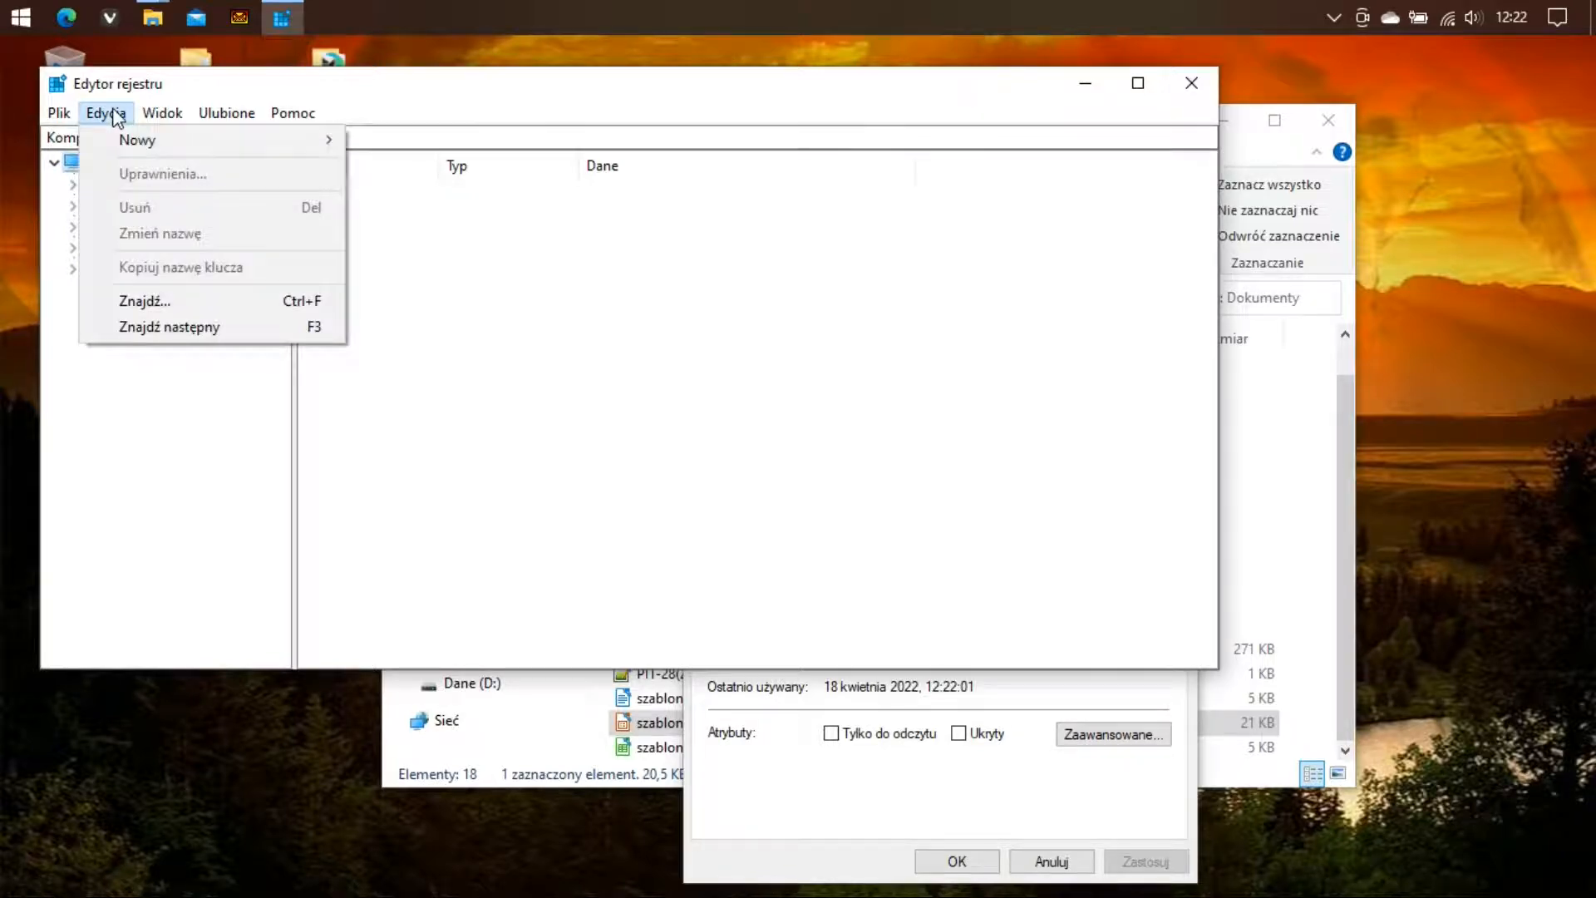
left_click(143, 301)
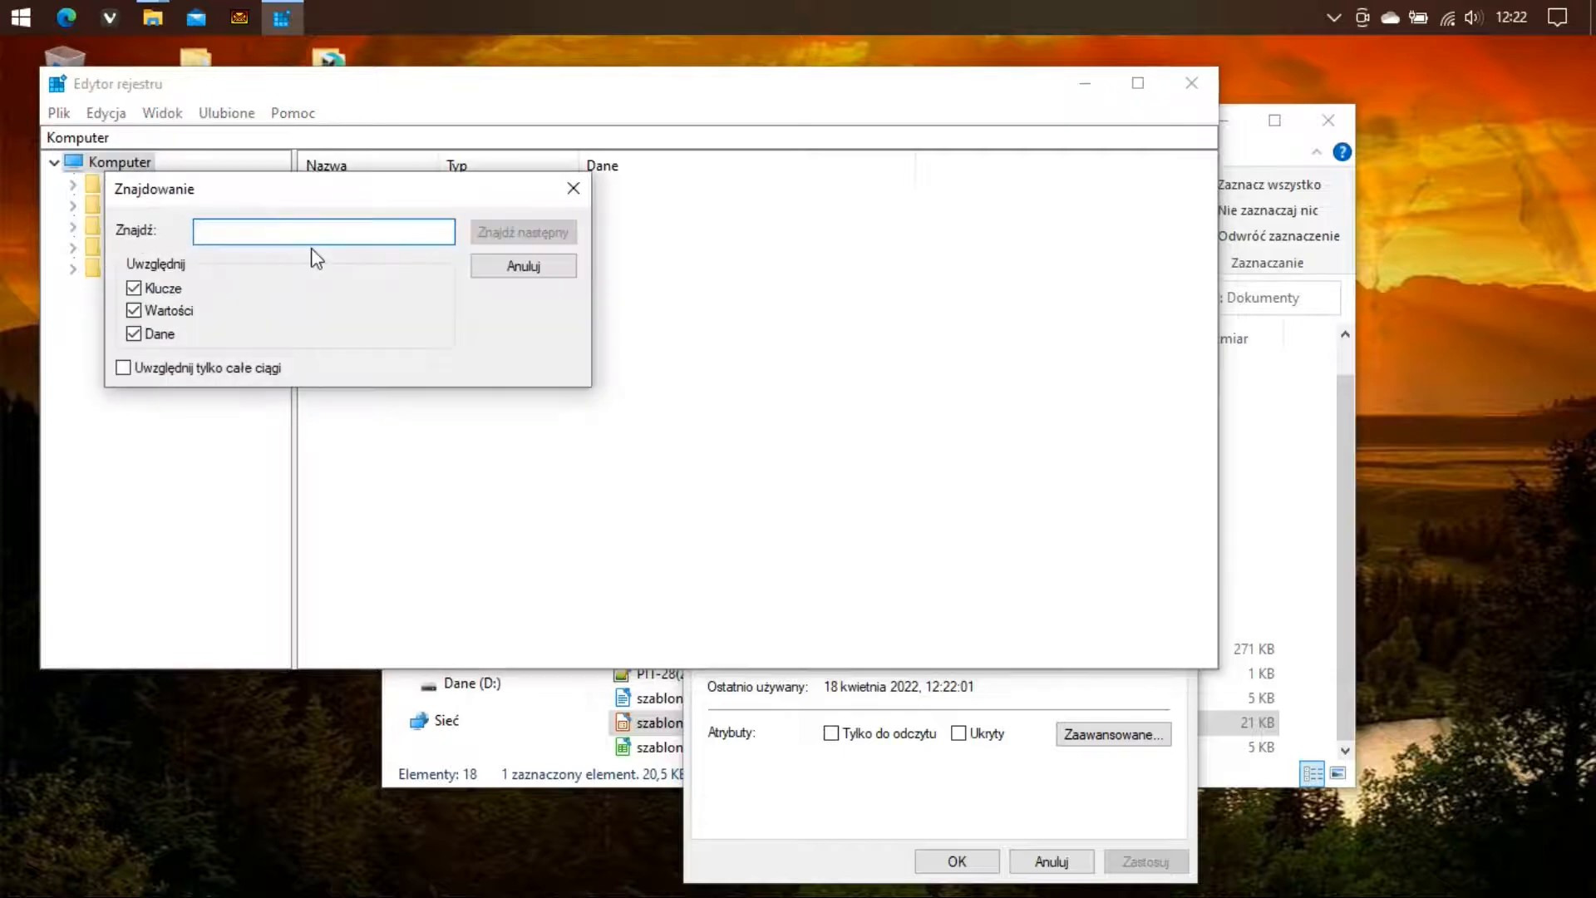
type(".pptx")
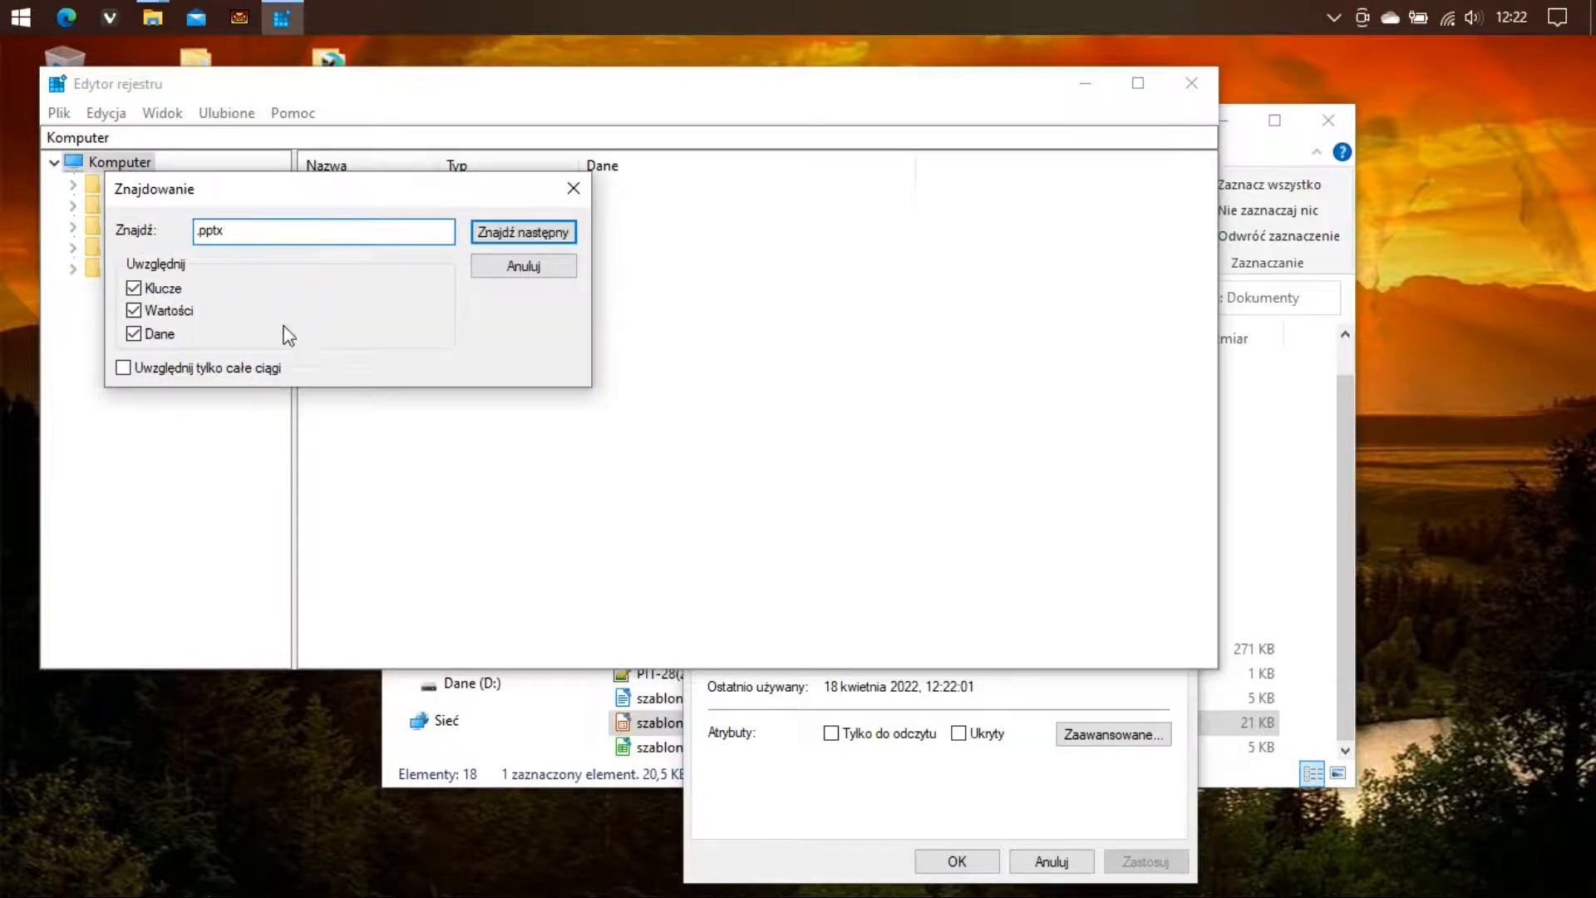
left_click(186, 313)
left_click(537, 232)
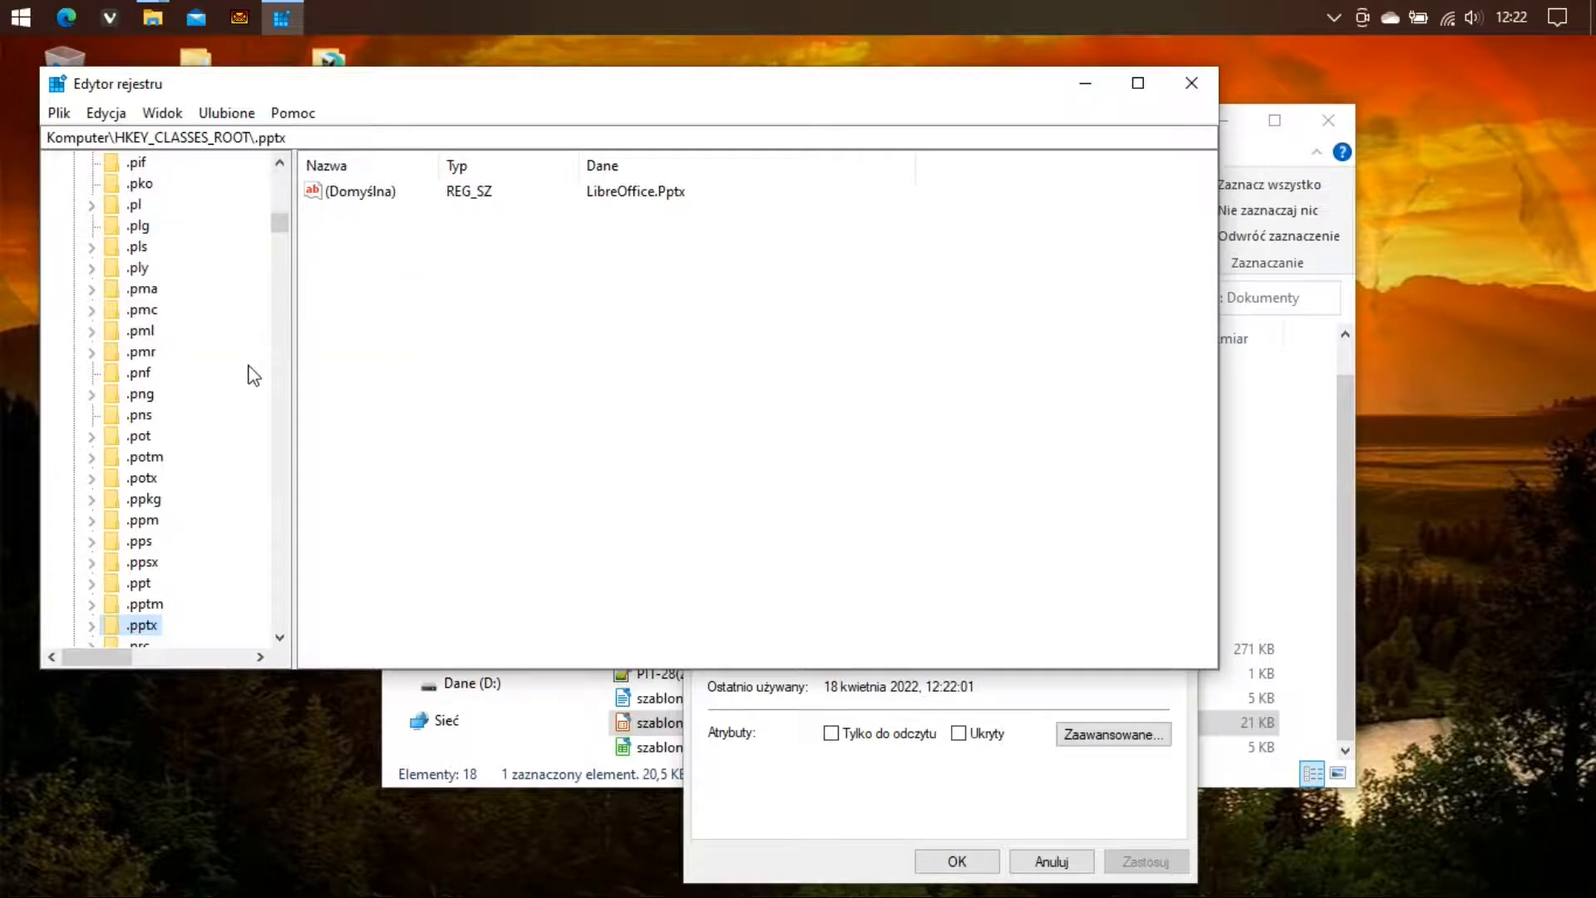
scroll(252, 375, "down", 6)
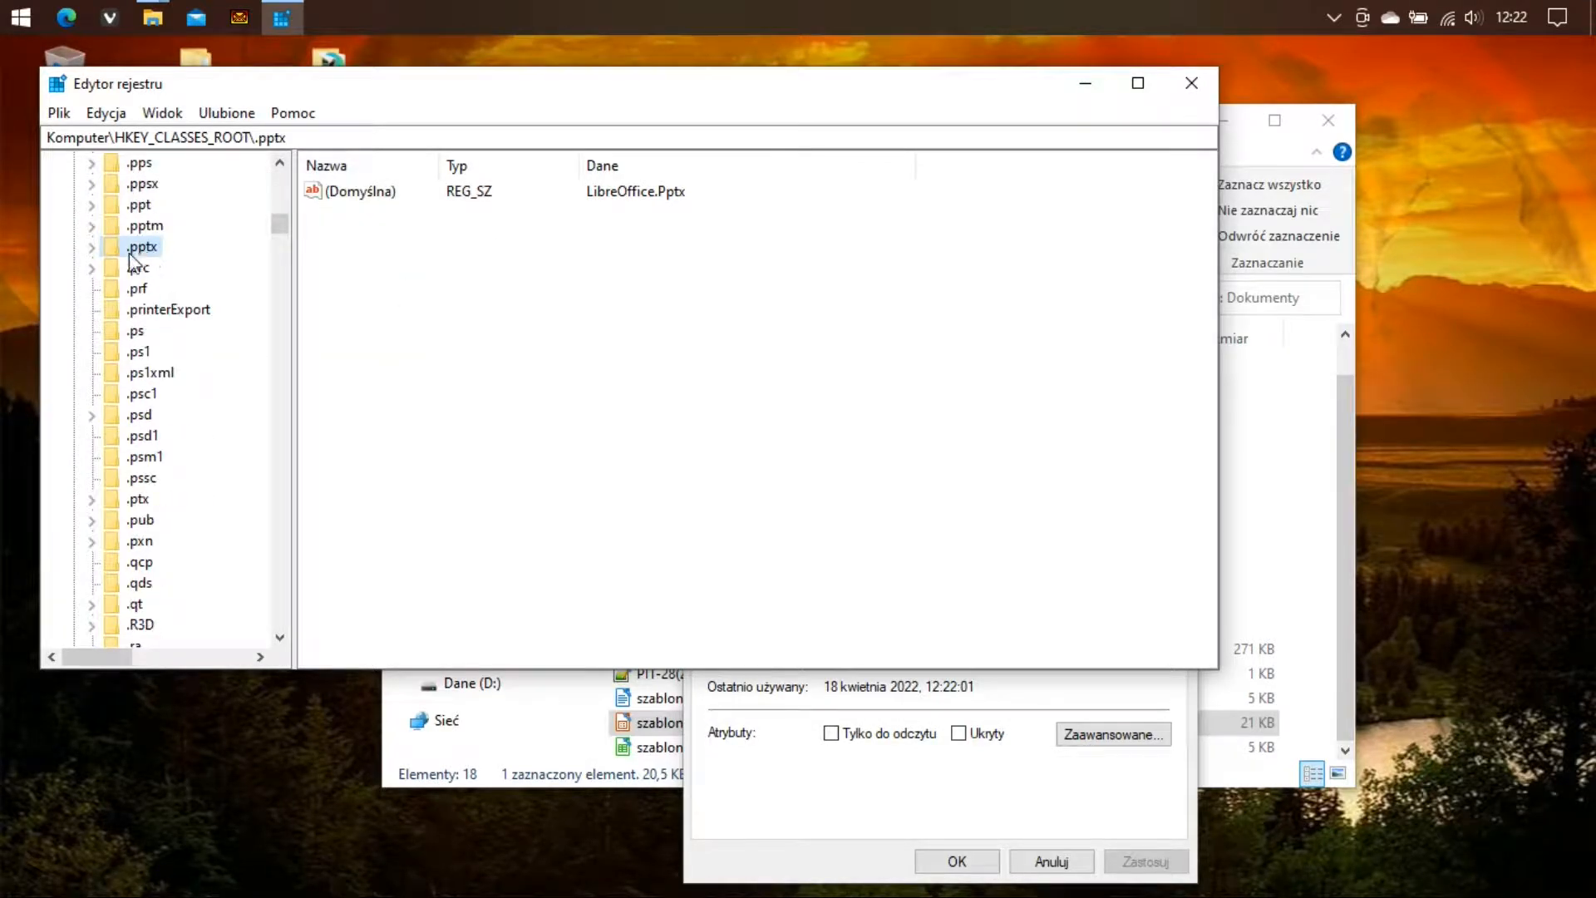
Copy the value name LibreOffice.Pptx from the OpenWithProgIDs subkey of .pptx, leaving the value's data unedited
left_click(91, 248)
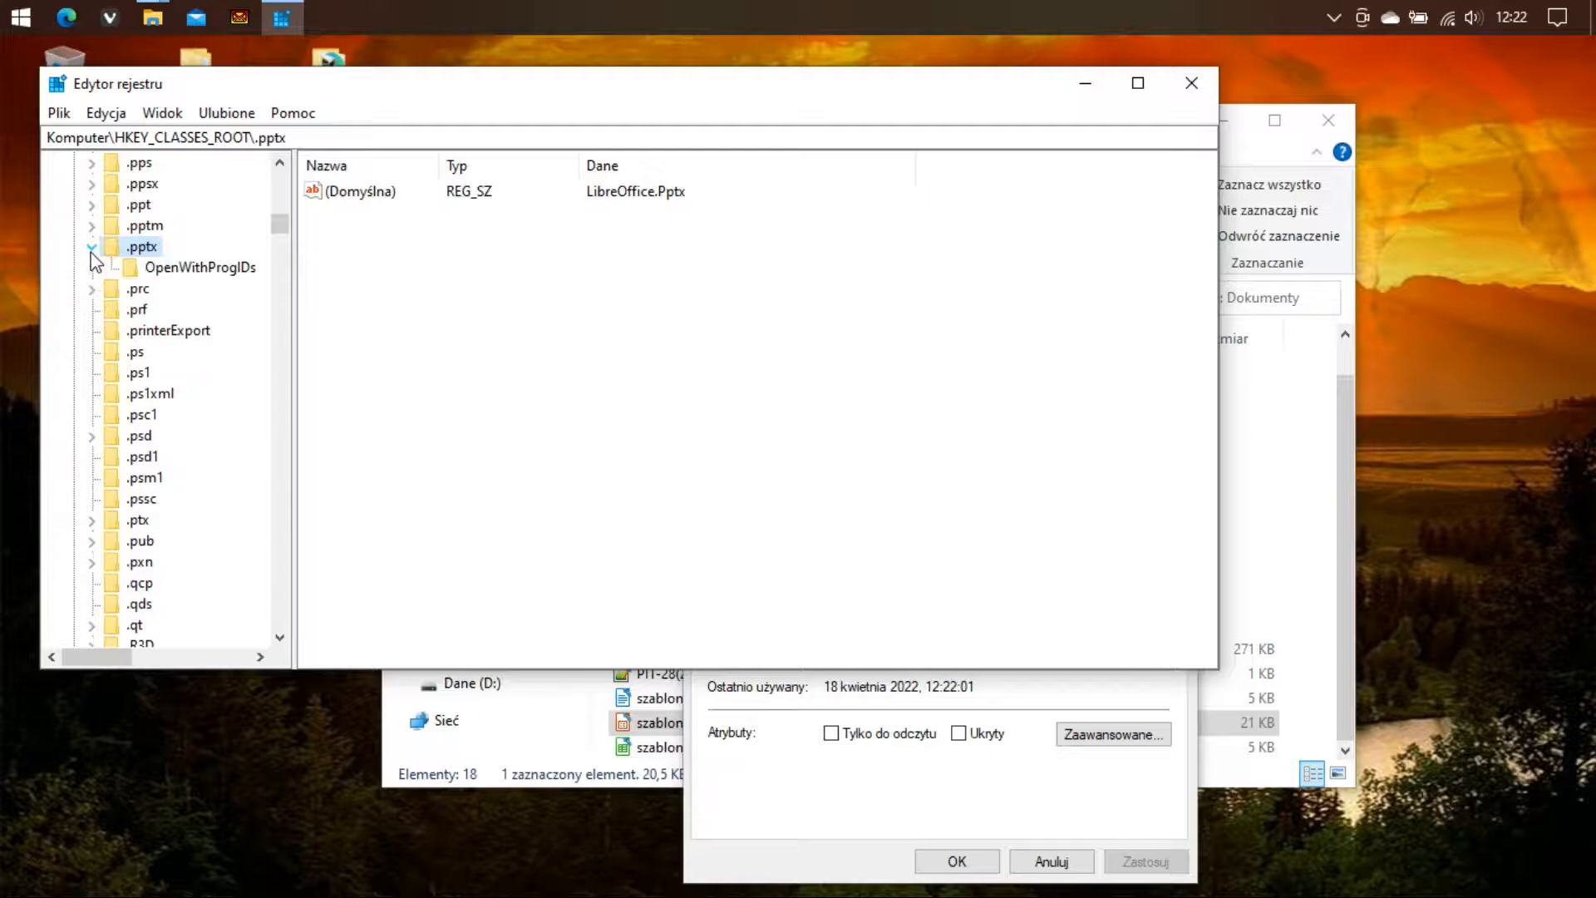
left_click(175, 270)
double_click(381, 215)
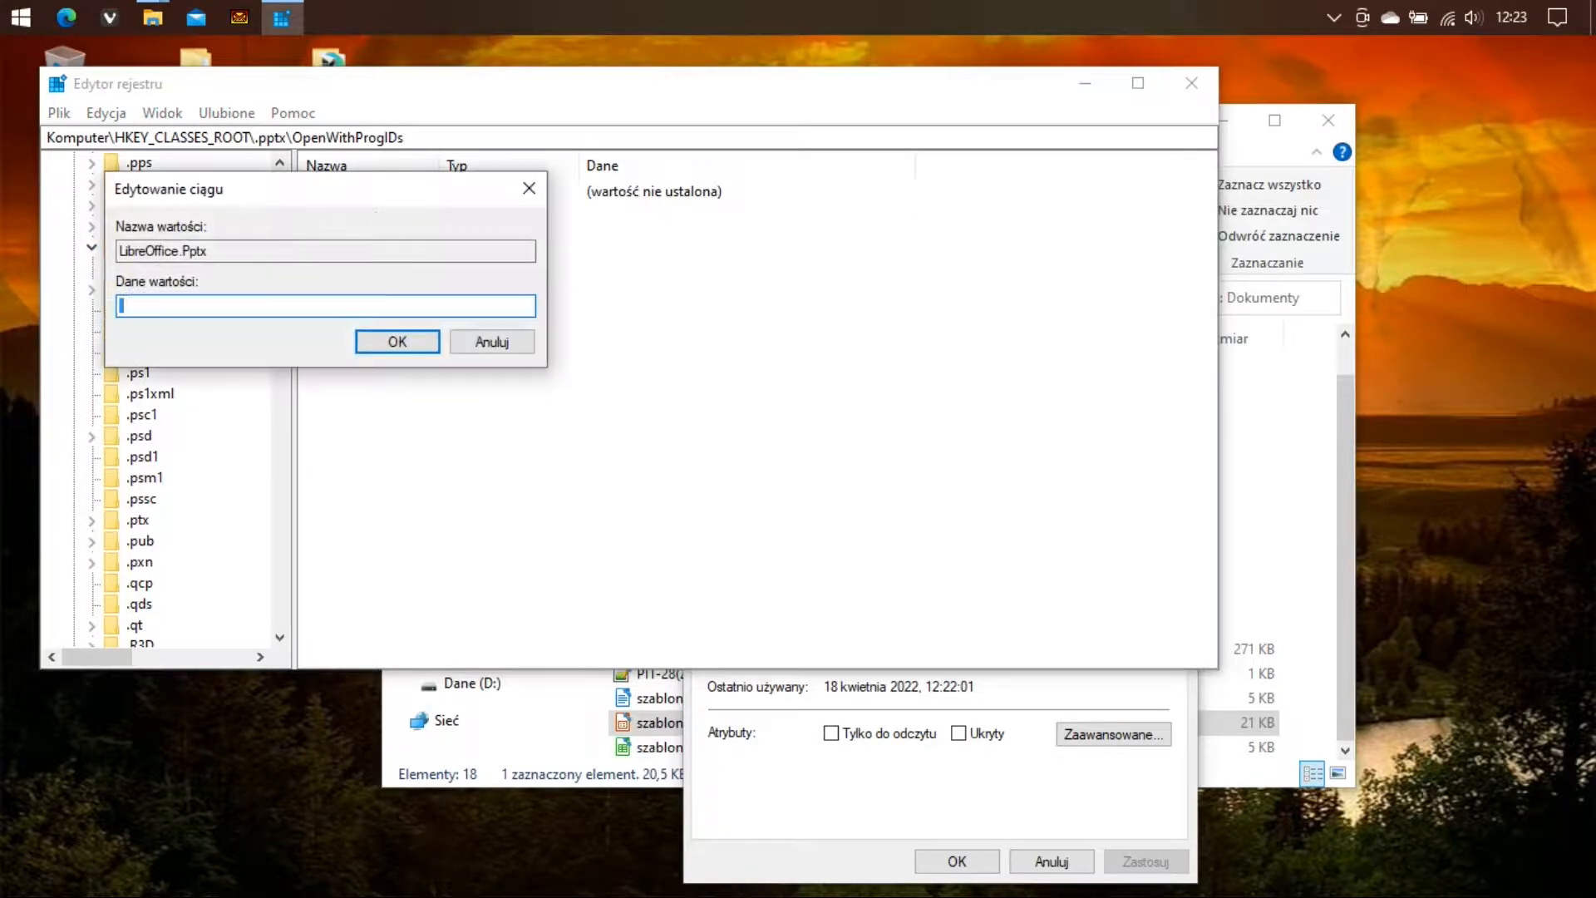
left_click_drag(208, 250, 120, 250)
right_click(135, 251)
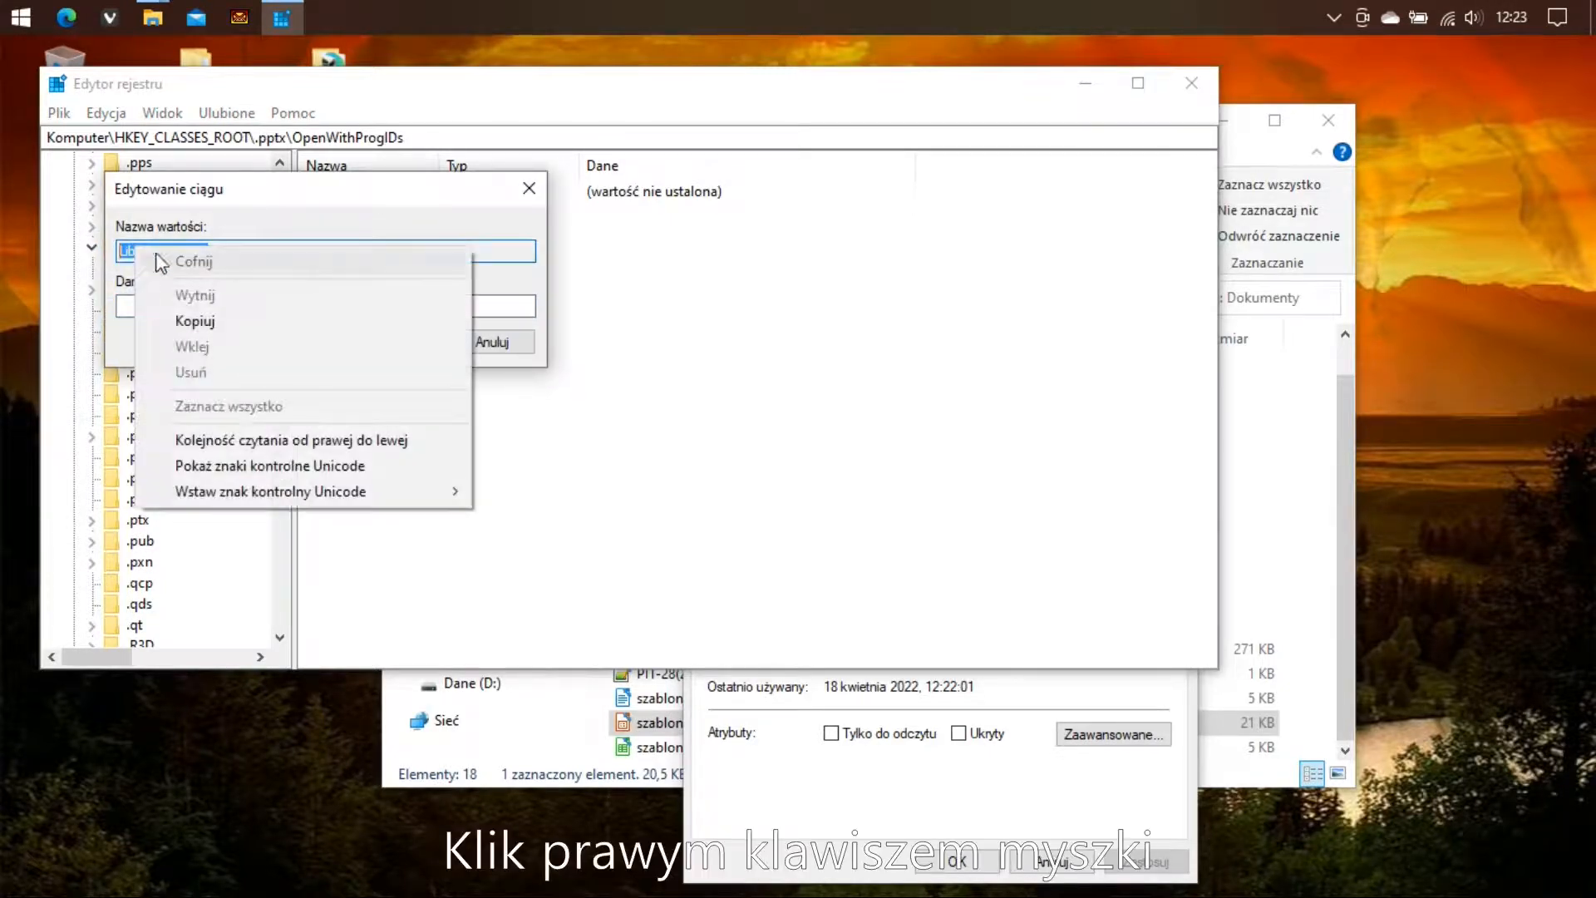
left_click(190, 321)
left_click(477, 345)
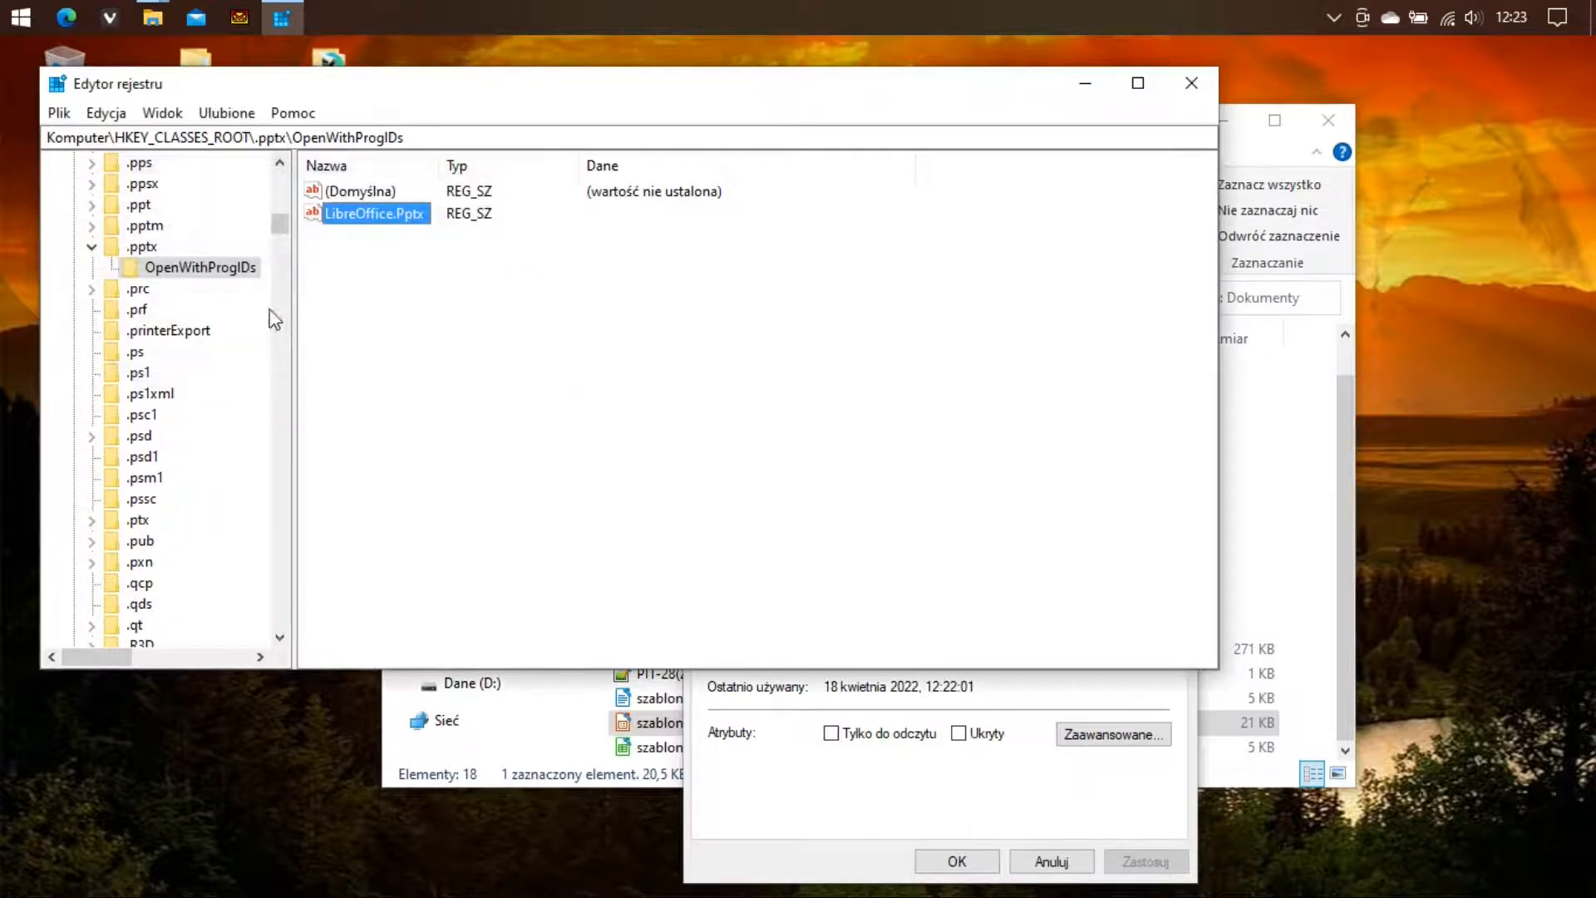
Create a subkey under .pptx and name it with the copied text LibreOffice.Pptx
left_click(150, 247)
right_click(156, 247)
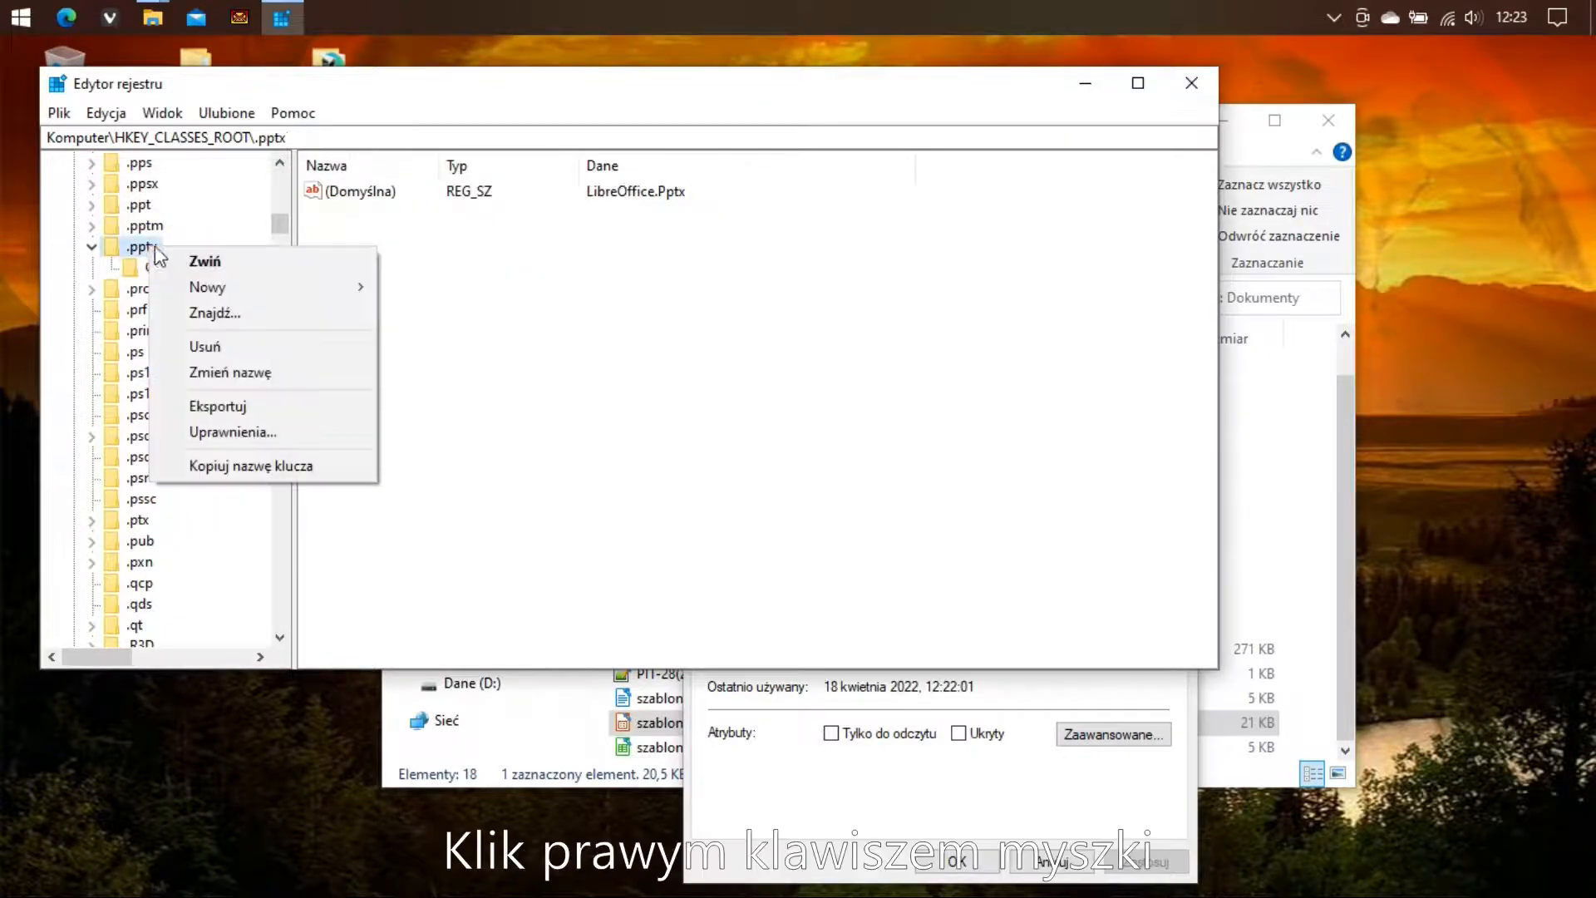
mouse_move(267, 295)
left_click(429, 291)
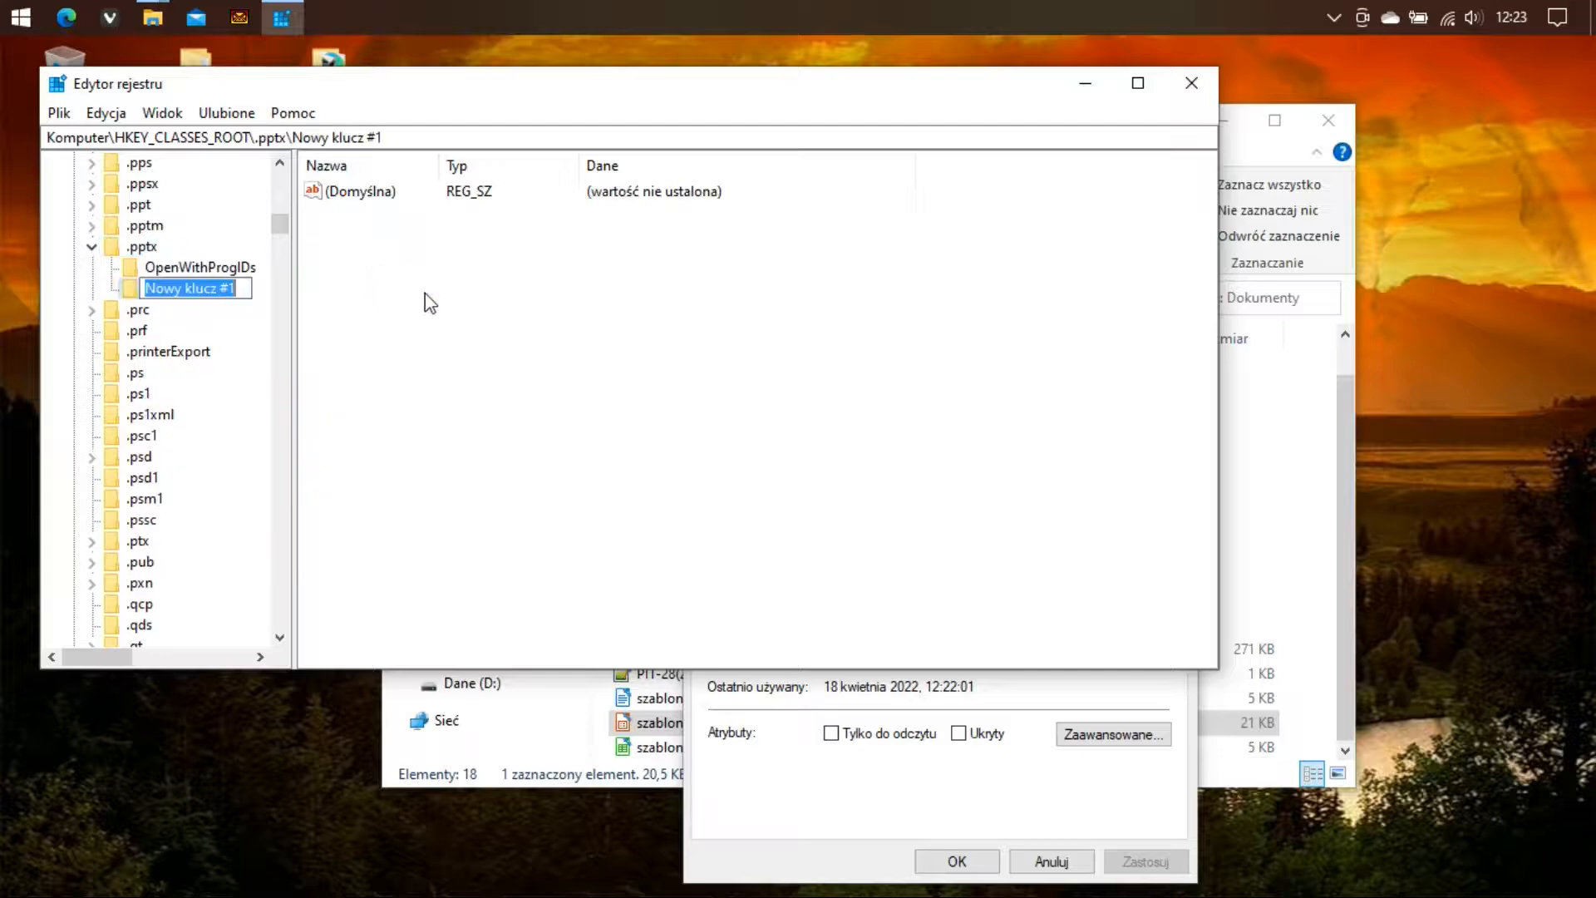
right_click(232, 285)
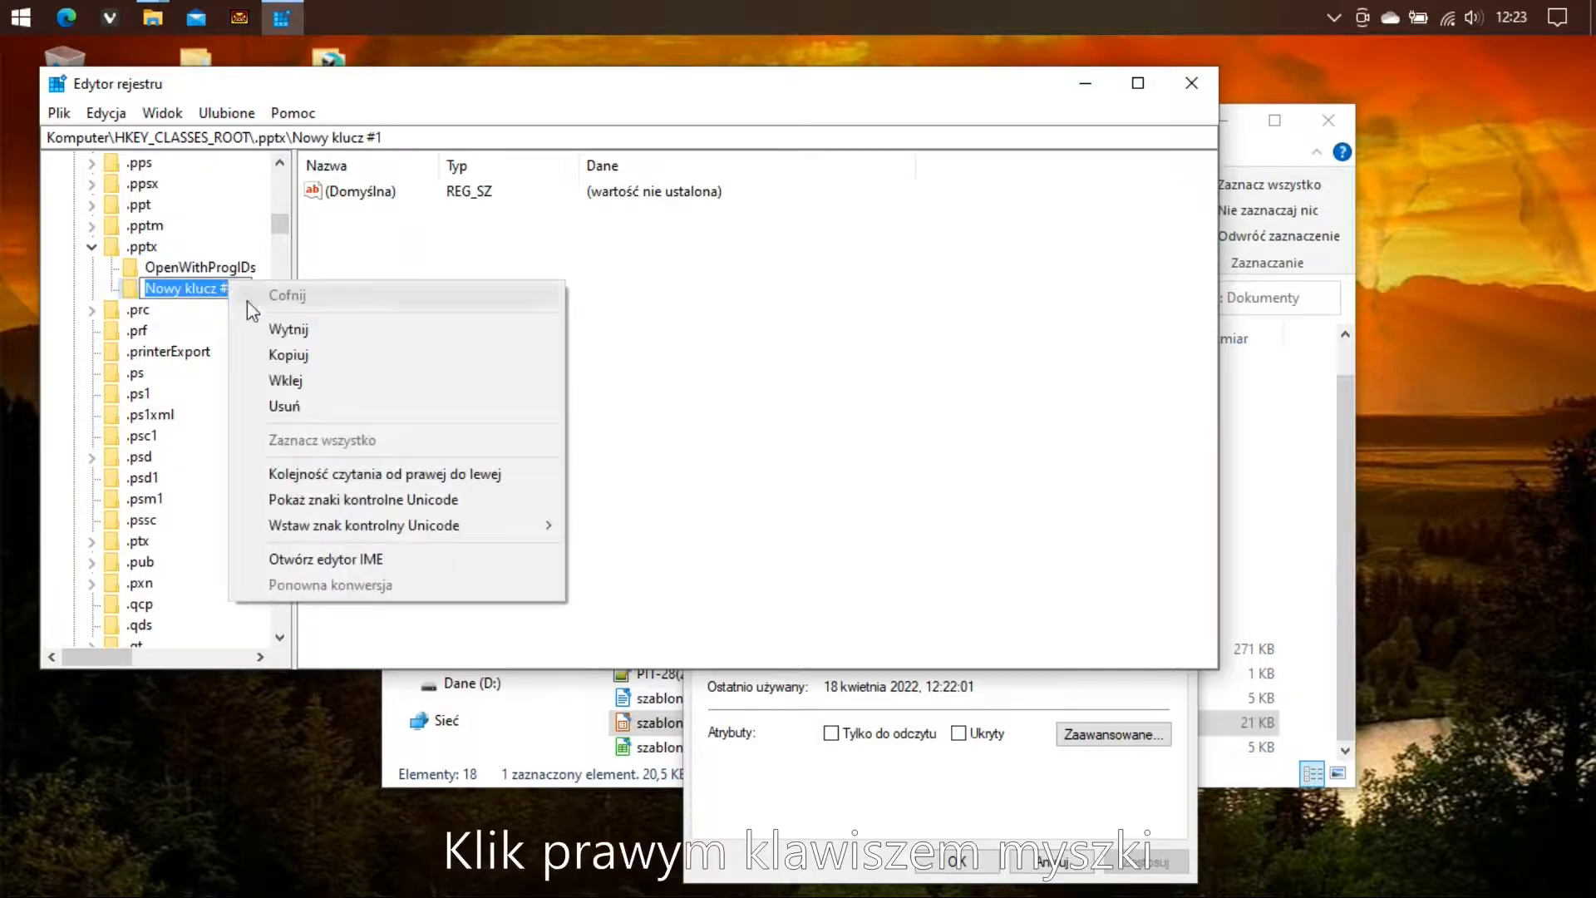
left_click(296, 379)
left_click(347, 335)
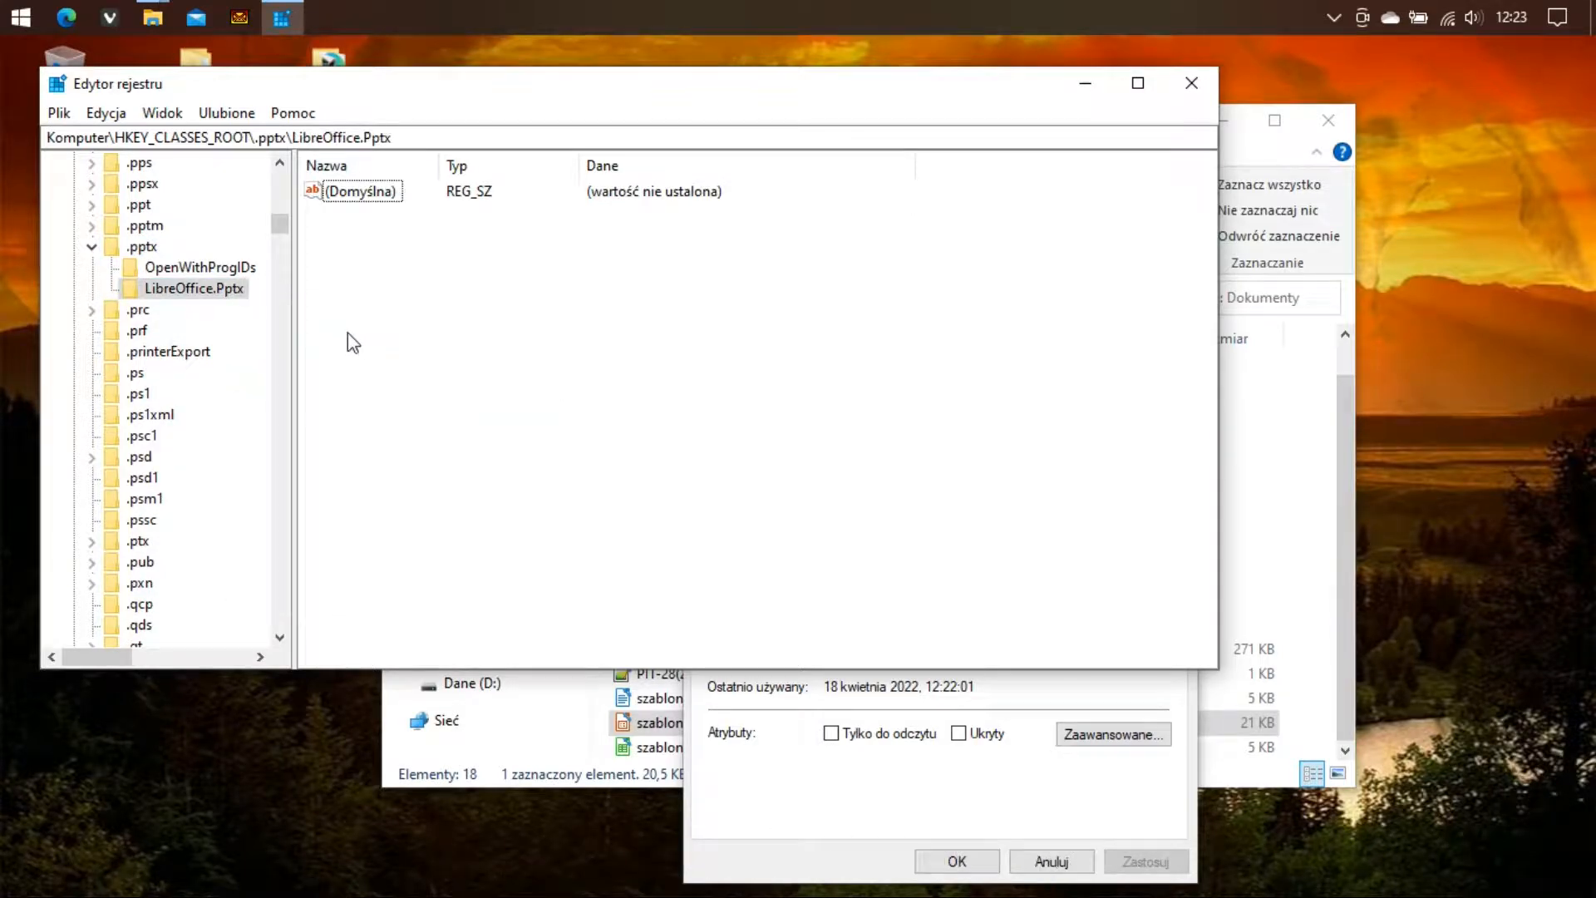
Create a subkey named ShellNew under the LibreOffice.Pptx key
right_click(217, 295)
mouse_move(424, 336)
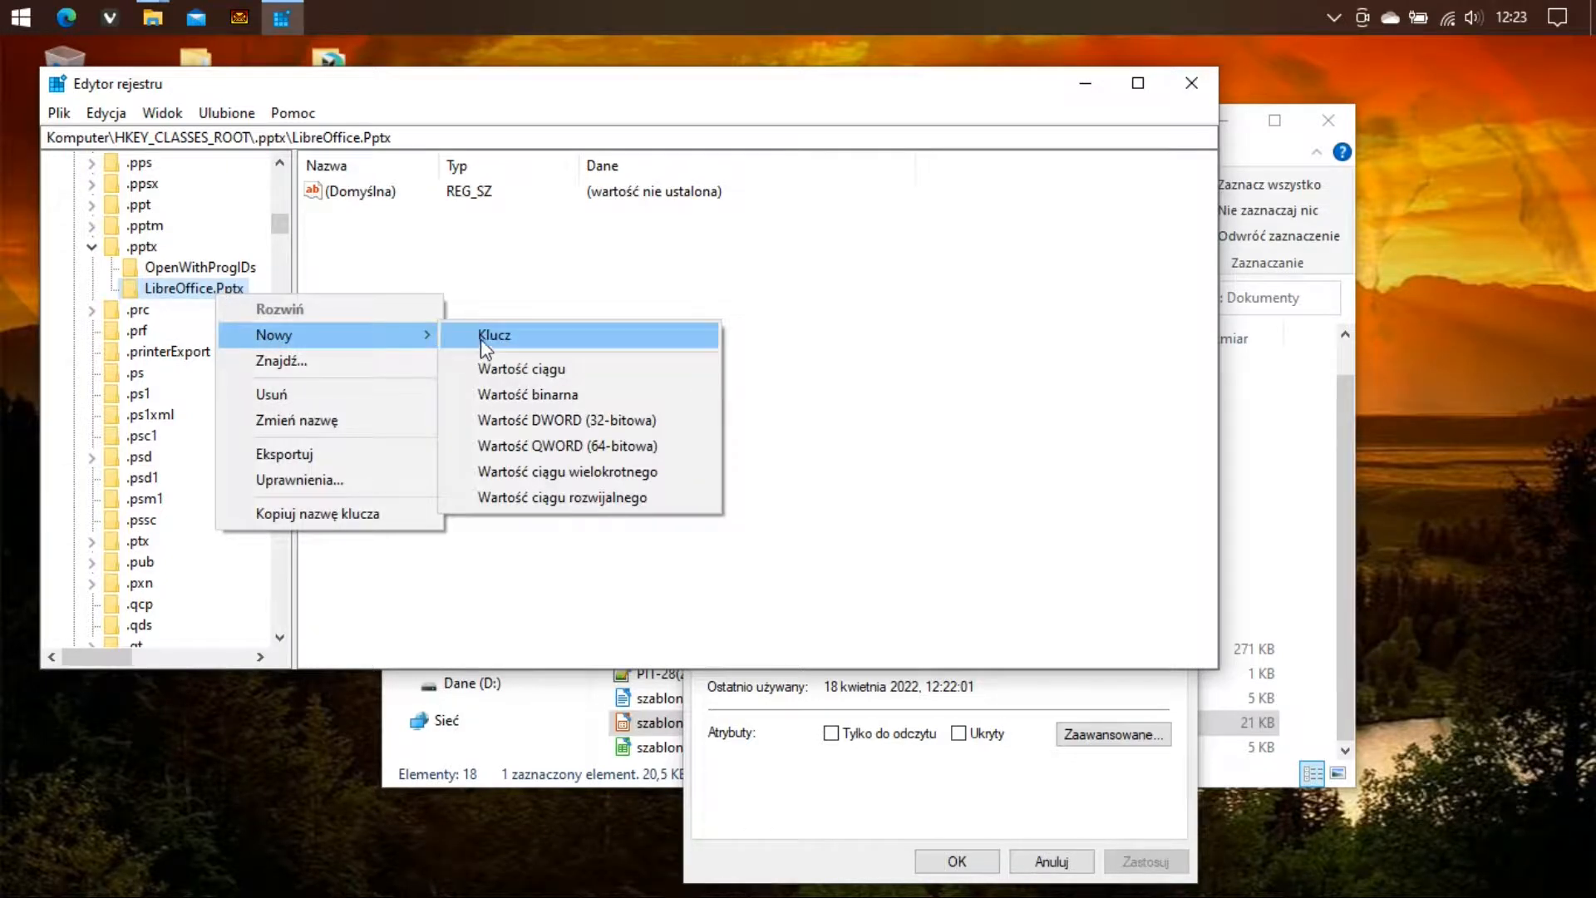
left_click(485, 336)
type("She")
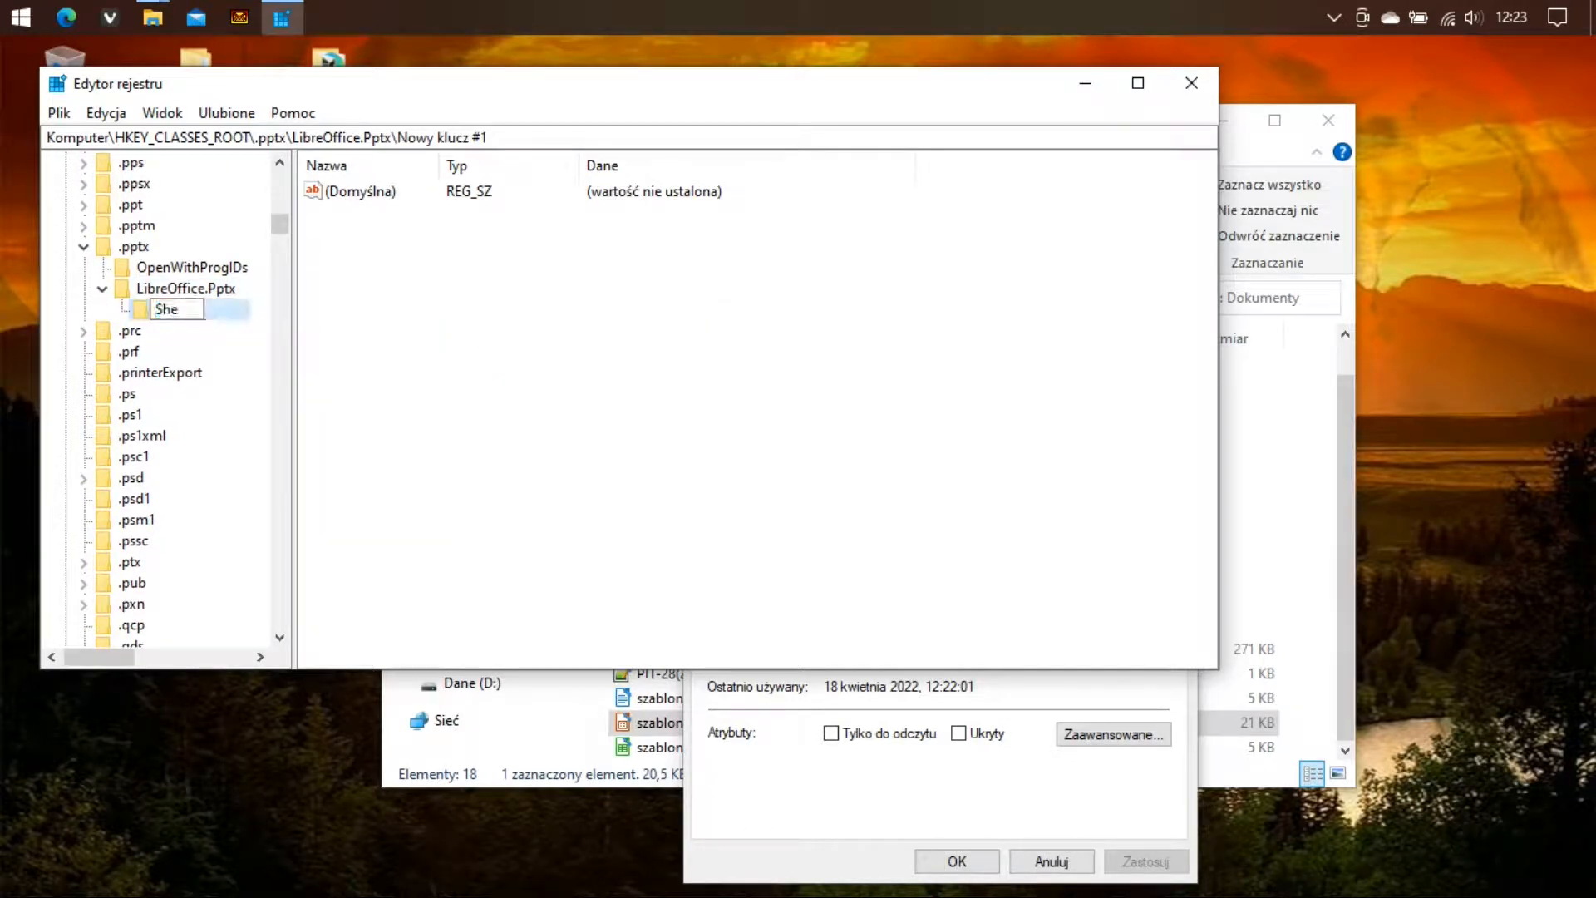
type("llNew")
key("Return")
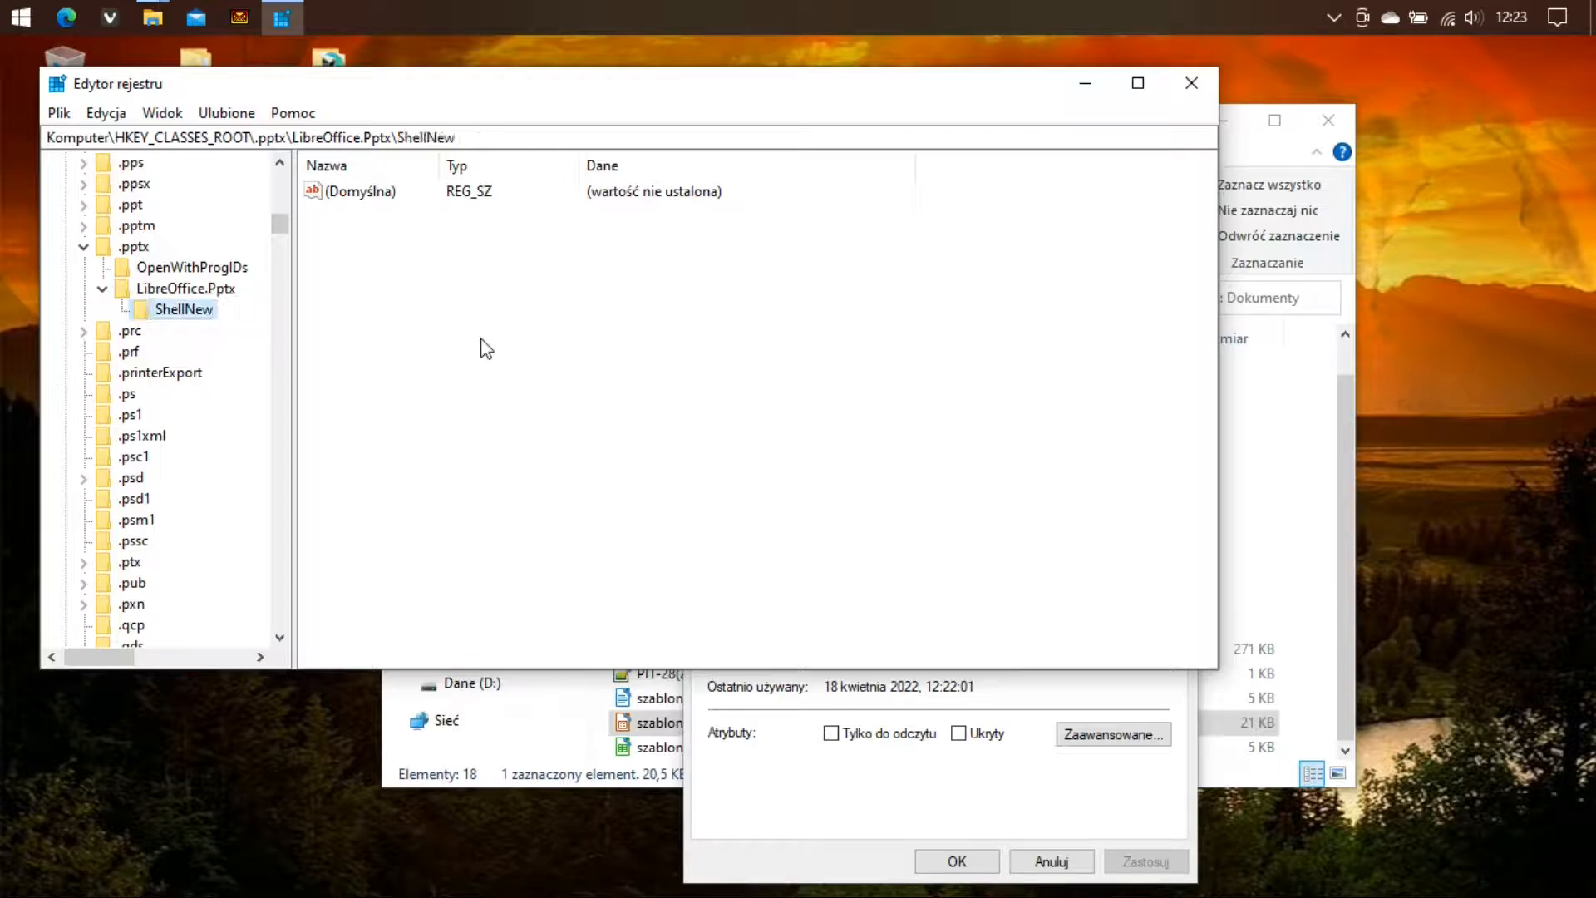
Add a string value named FileName to the ShellNew key
right_click(206, 314)
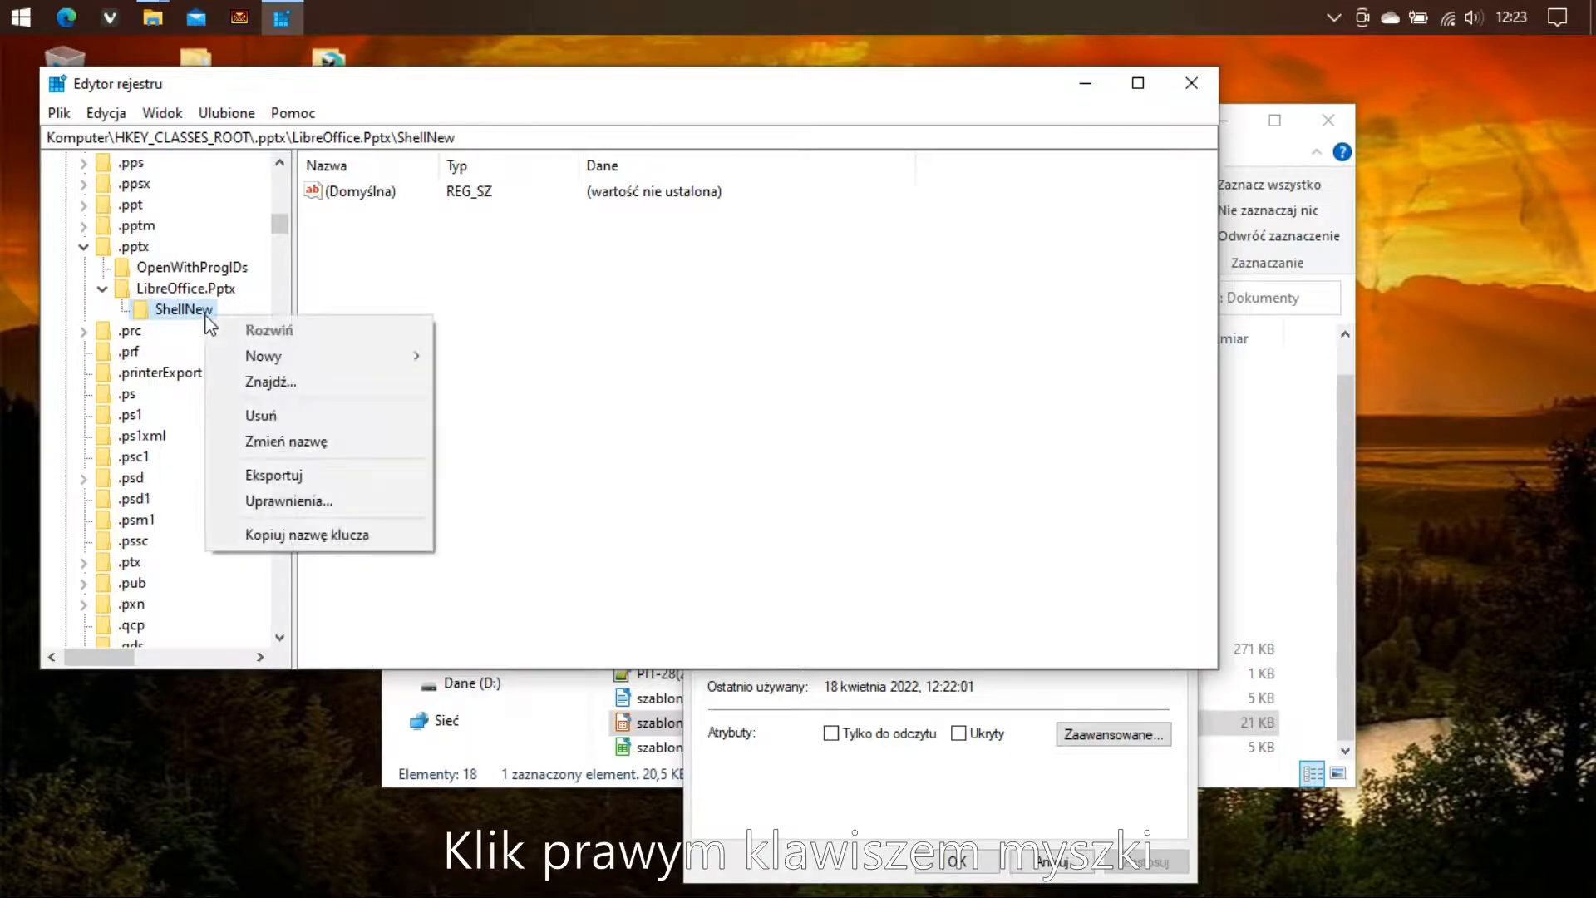
mouse_move(265, 360)
left_click(497, 383)
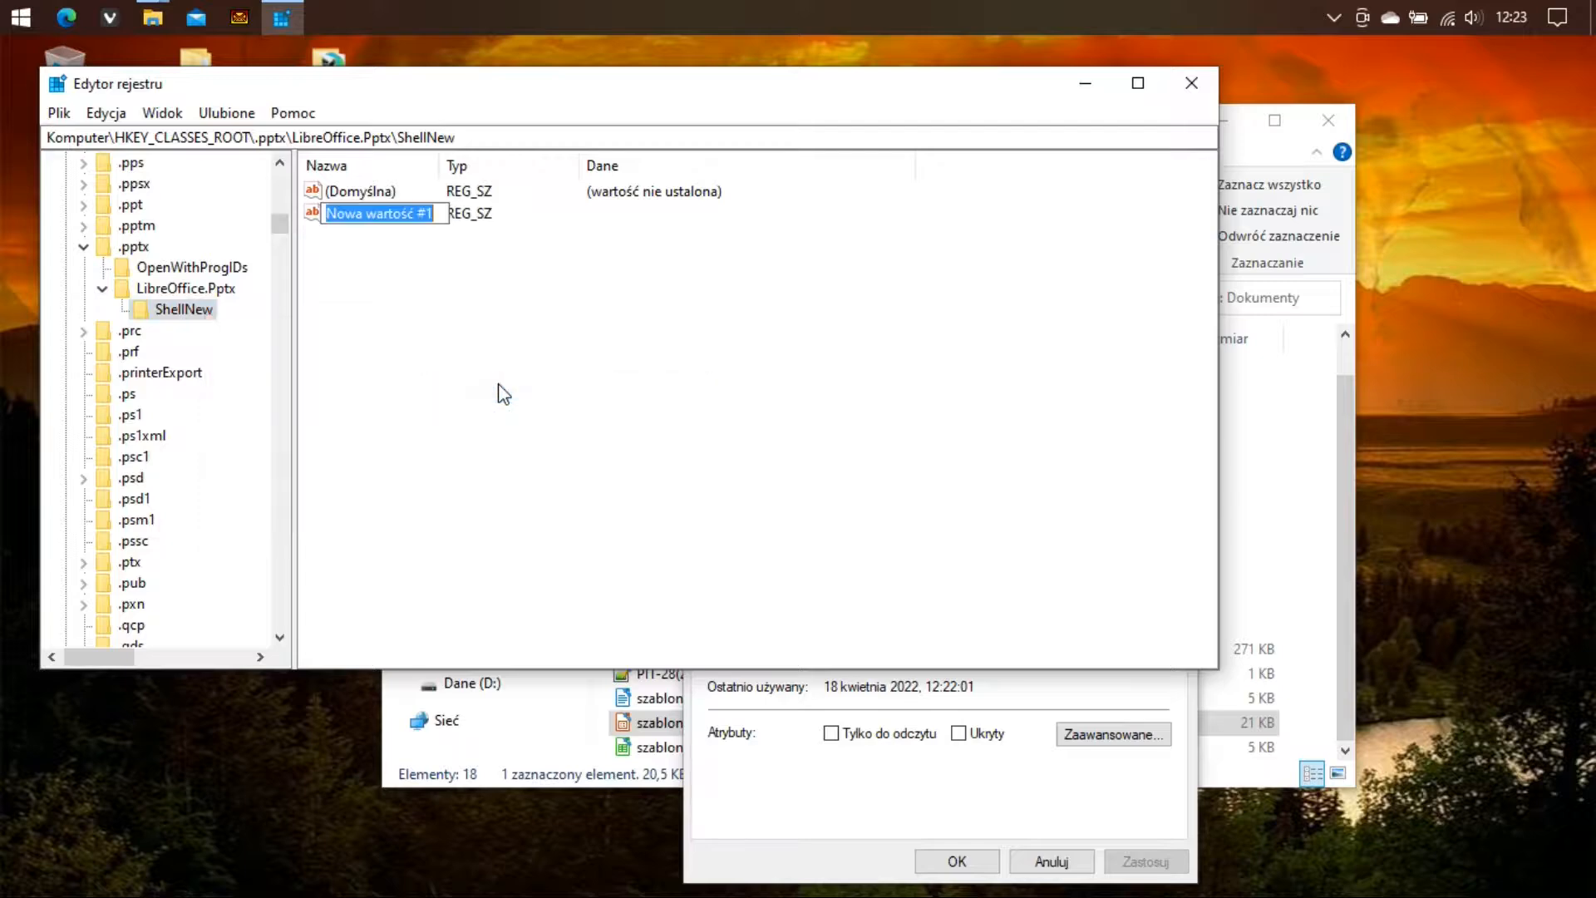
type("File")
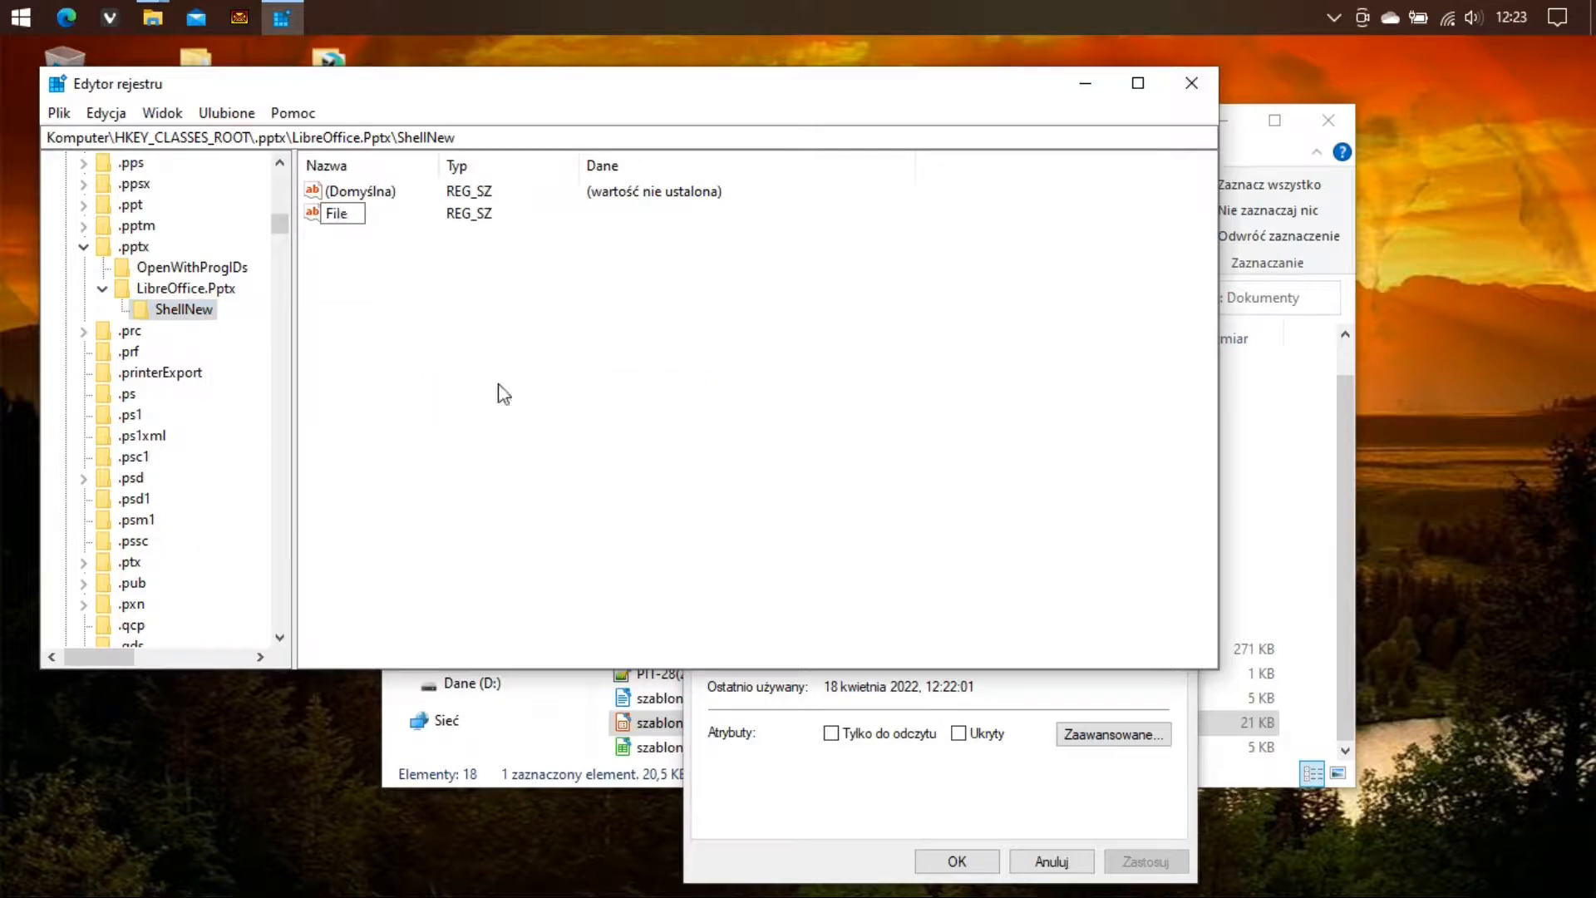
type("Name")
key("Return")
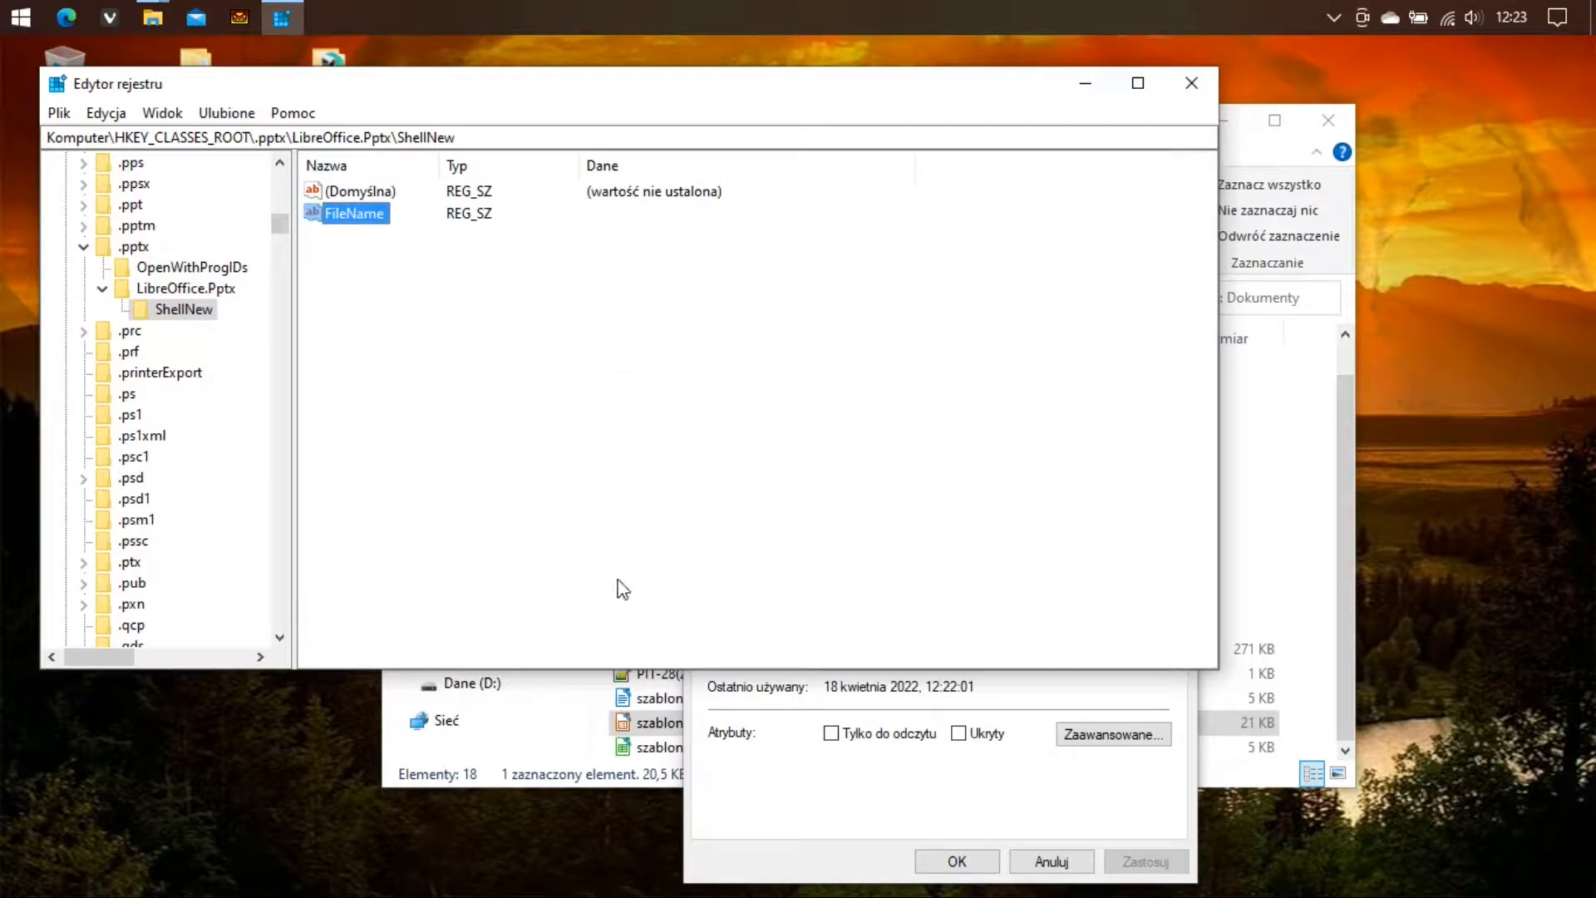
Copy the folder location path of szablon.pptx from its open properties window
left_click(848, 792)
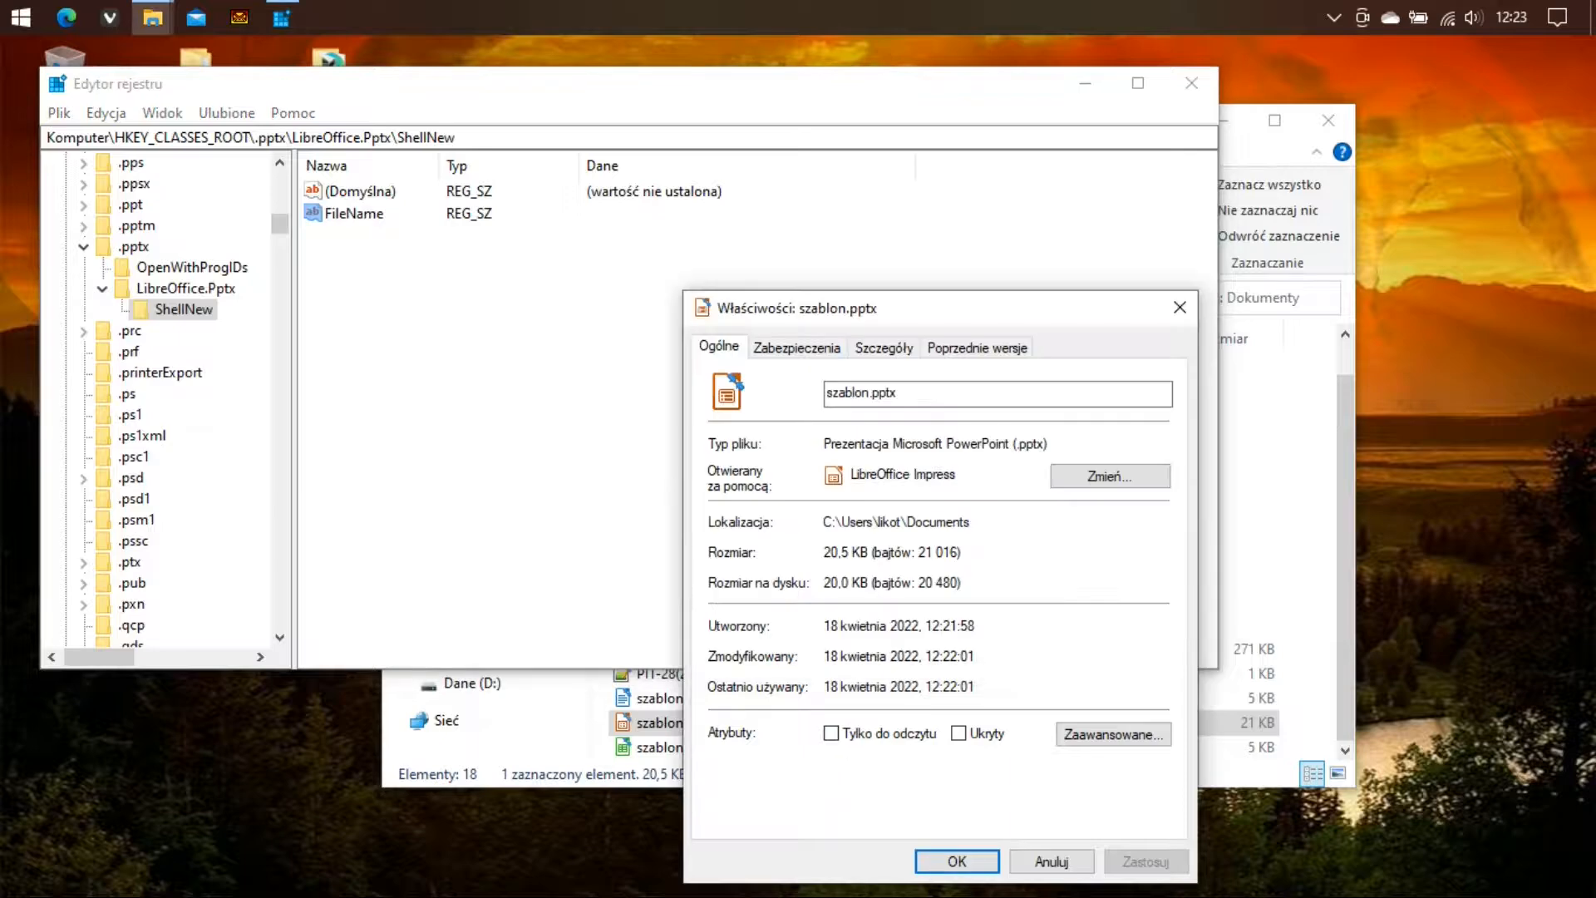
left_click_drag(966, 521, 828, 533)
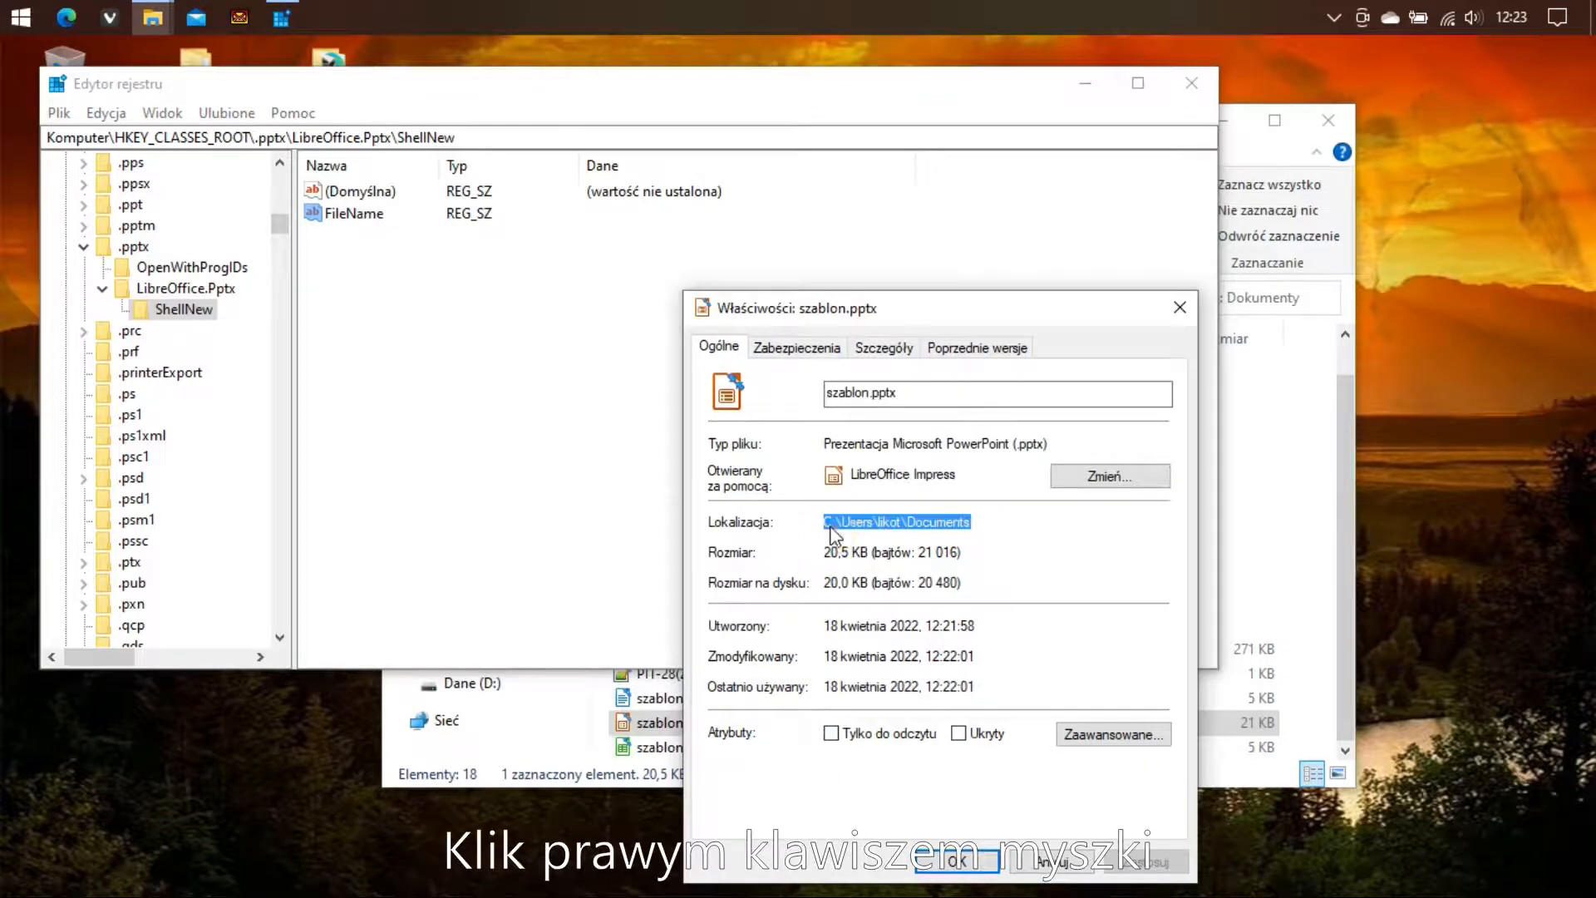
right_click(832, 526)
left_click(890, 601)
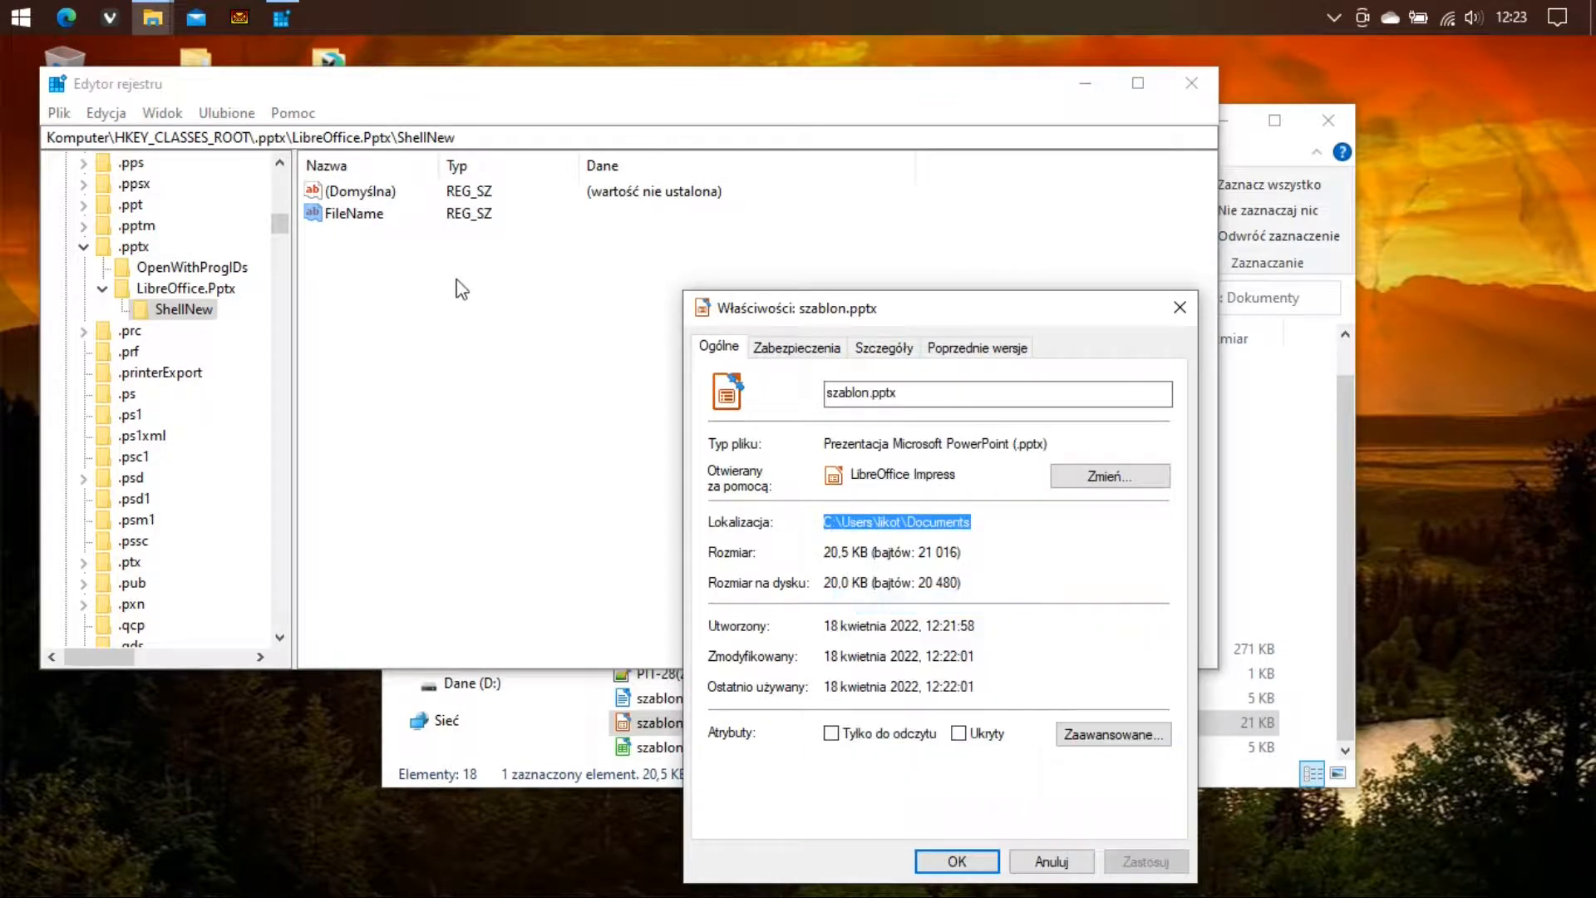
Set the FileName data to the copied Documents path followed by \szablon.pptx, and close Registry Editor and the Documents window
double_click(339, 217)
right_click(325, 307)
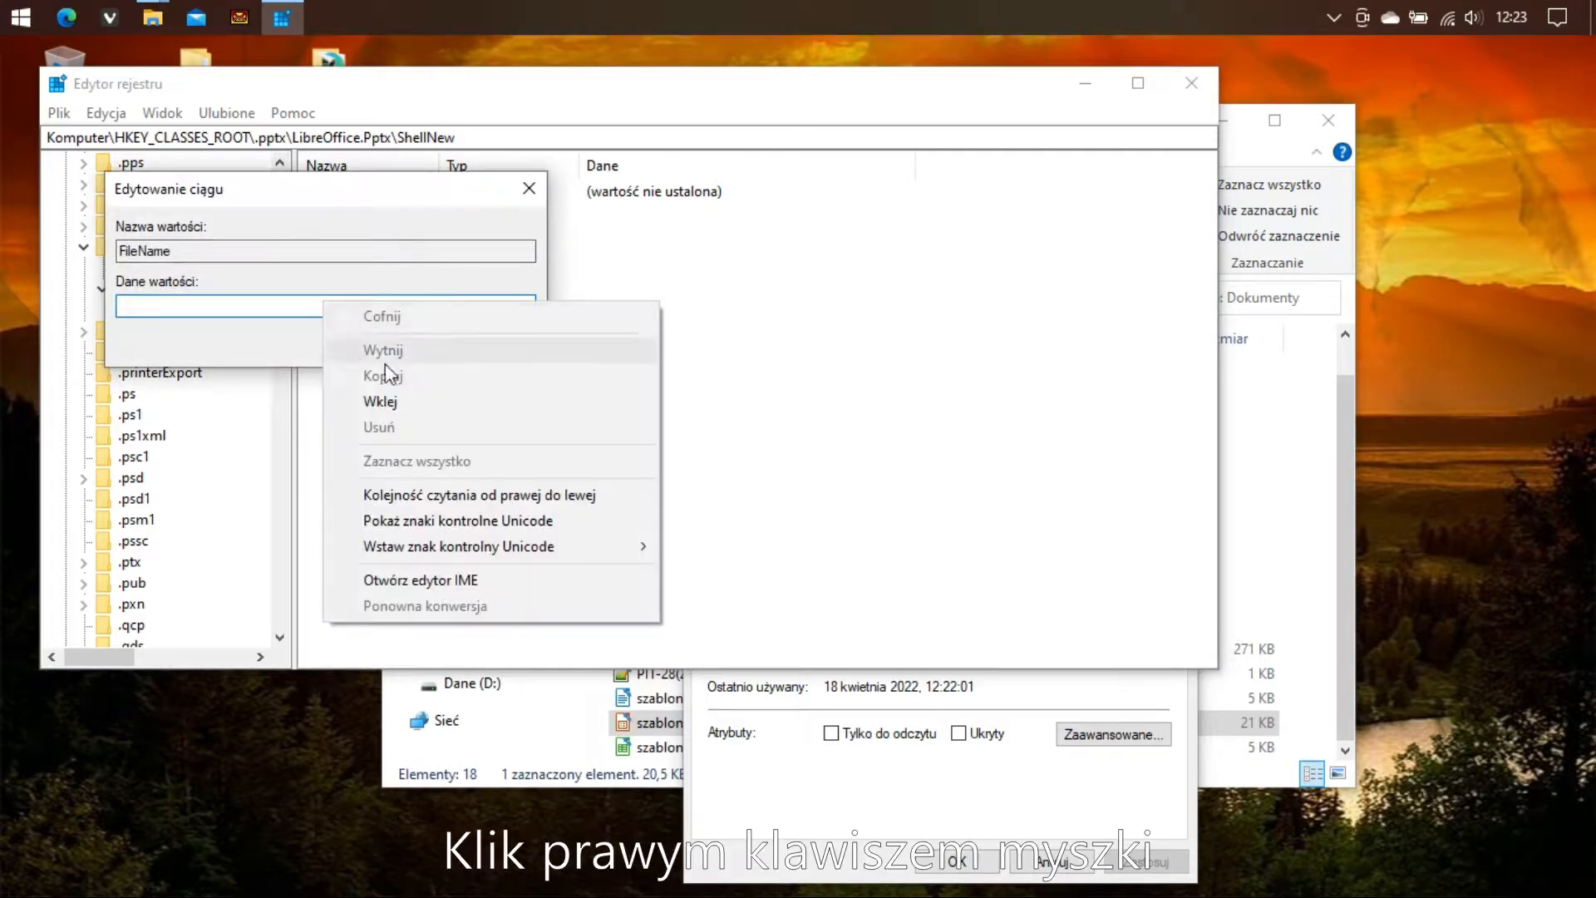
left_click(399, 400)
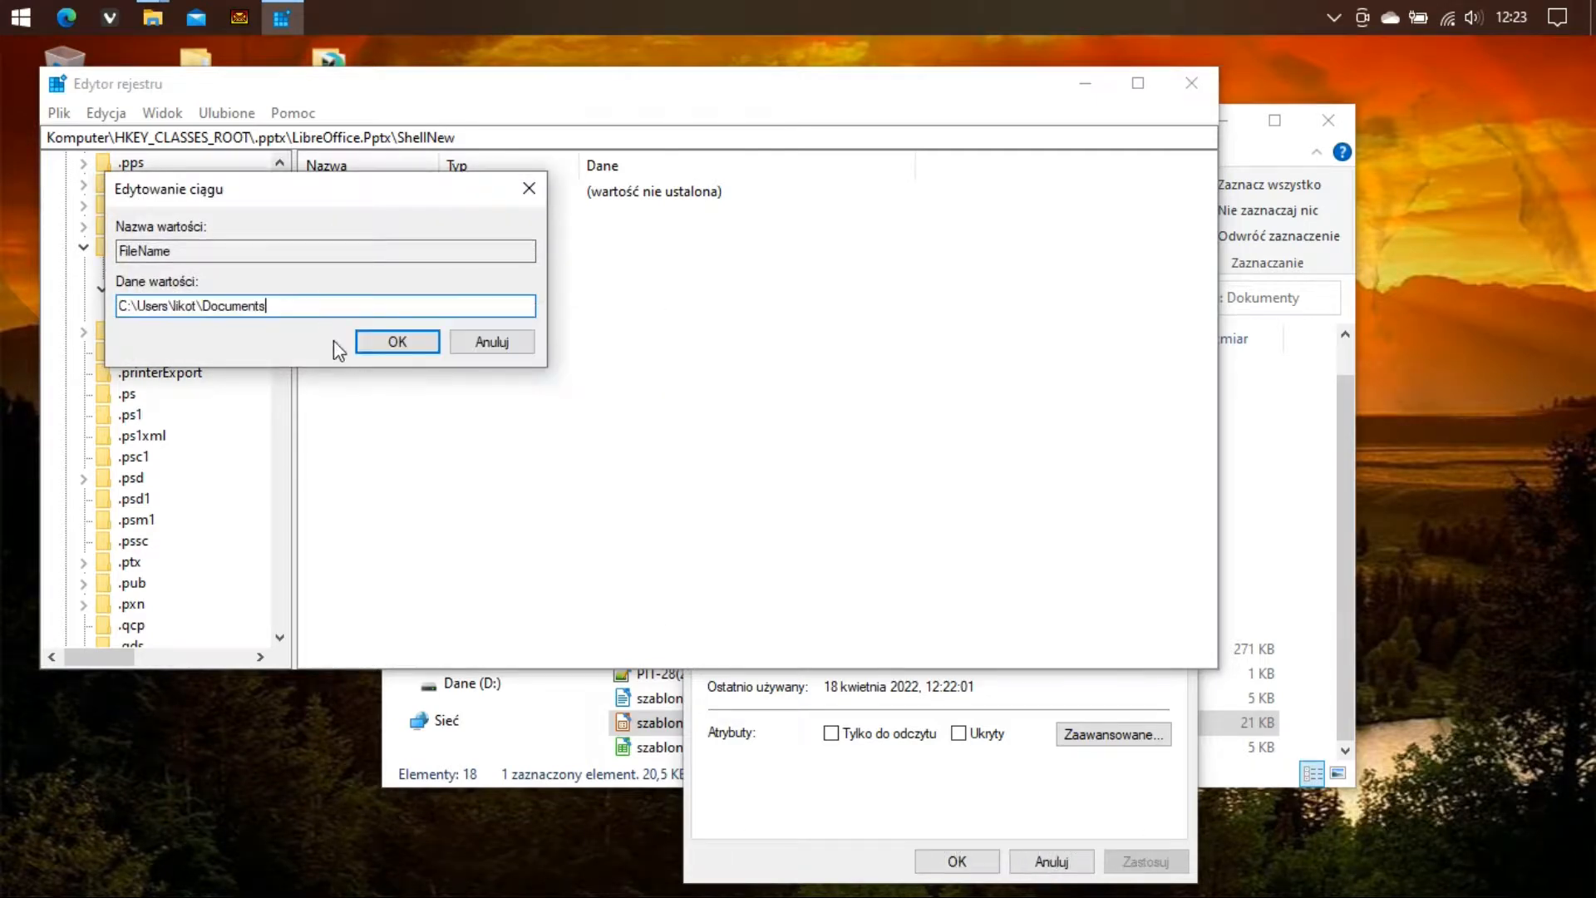
type("\\szablon.pptx")
left_click(370, 341)
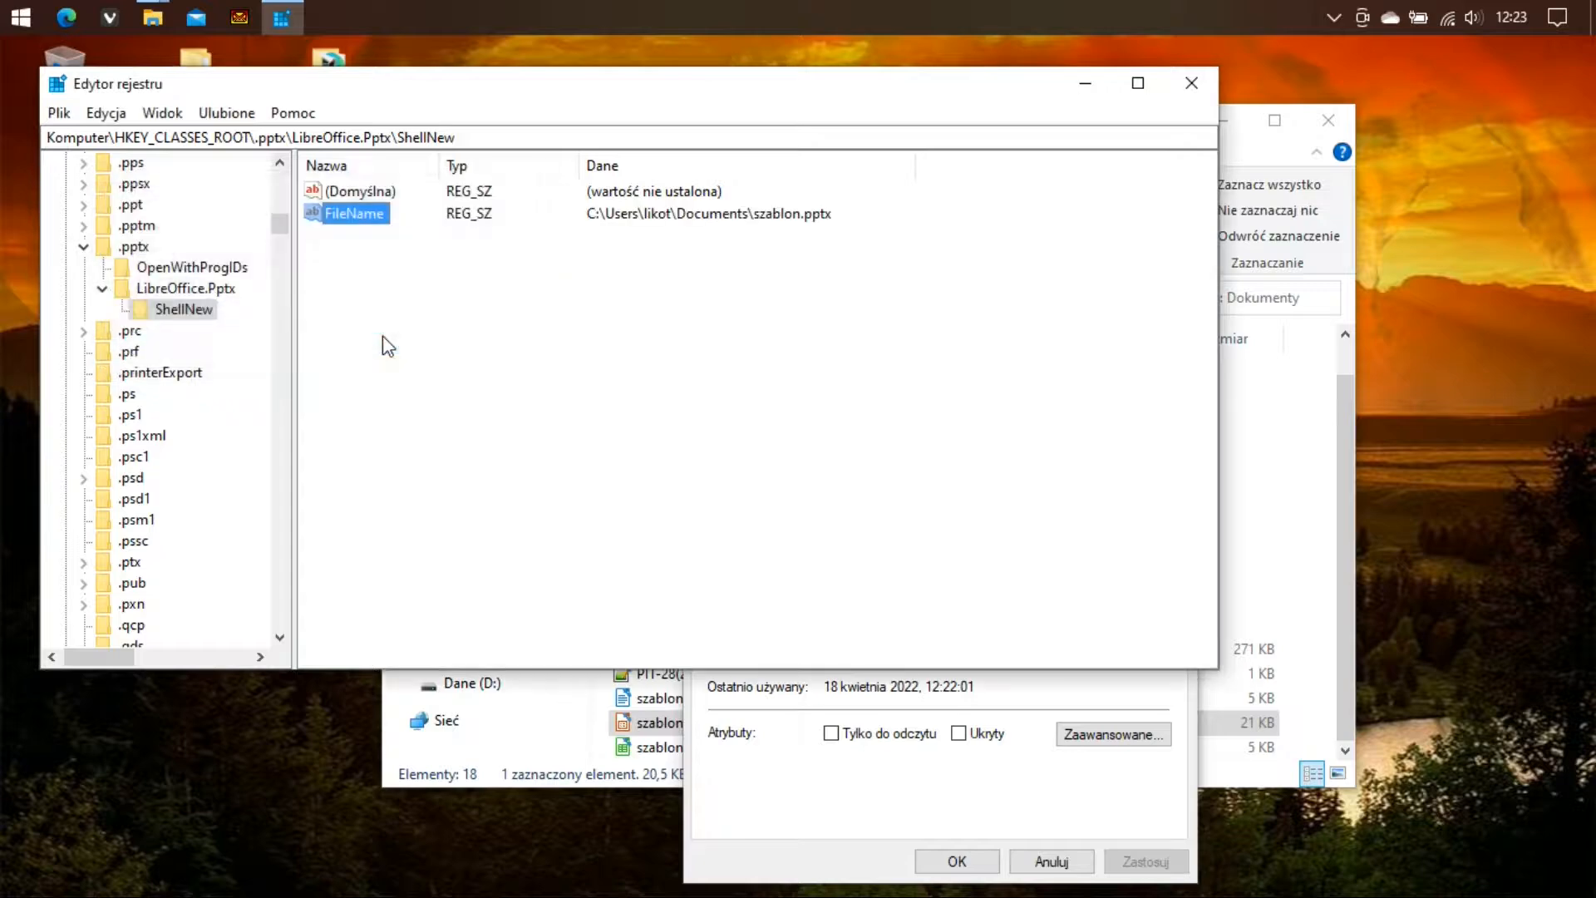
left_click(1185, 81)
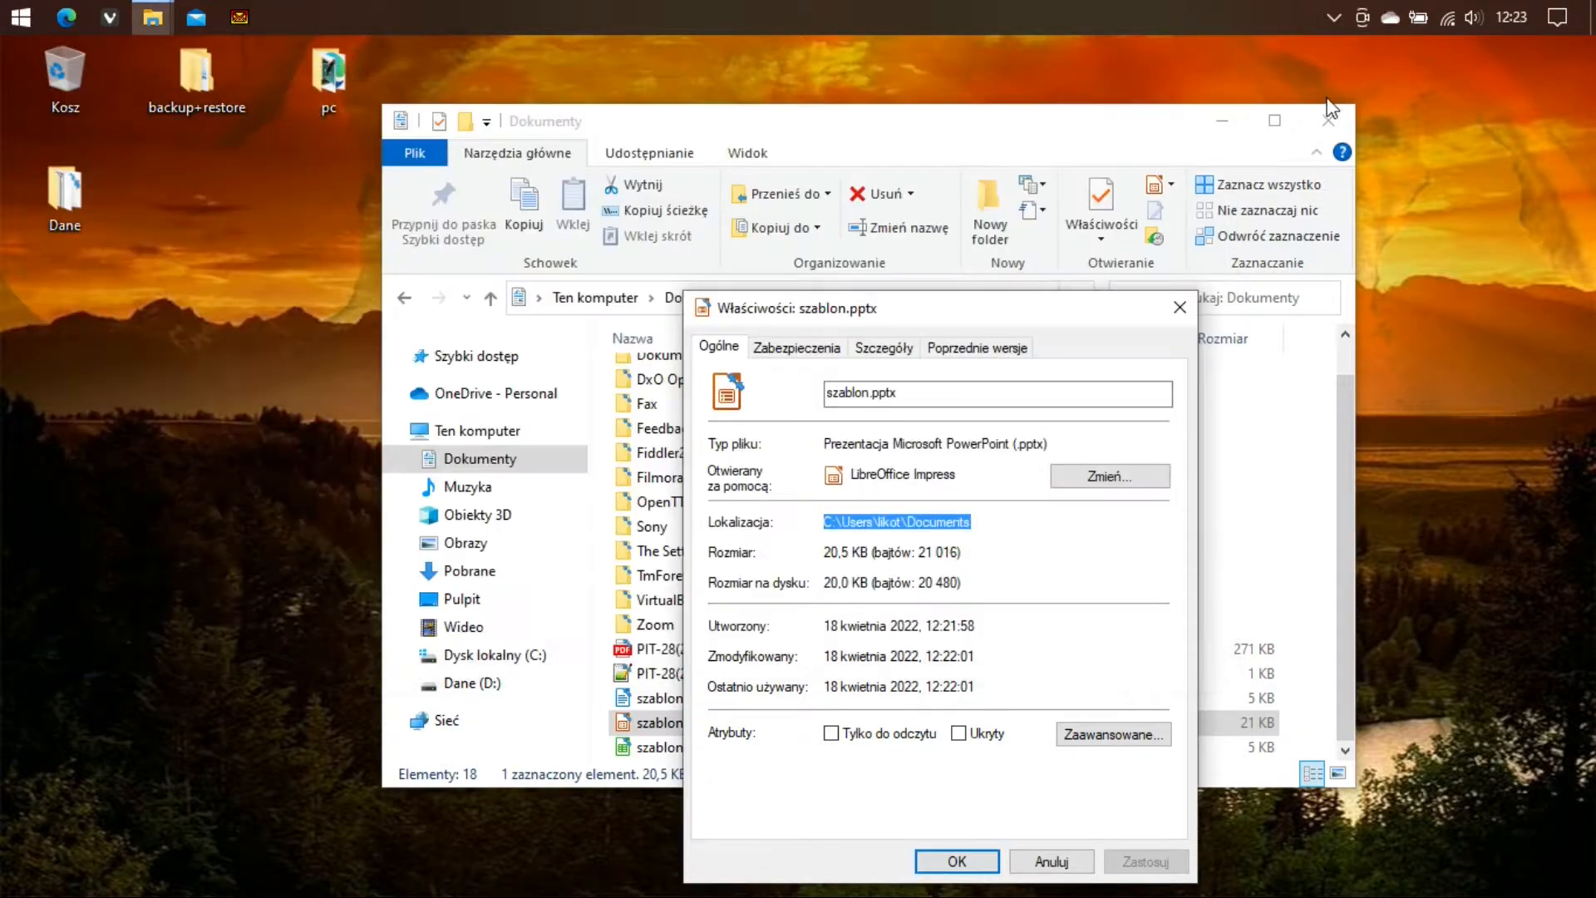
left_click(1329, 121)
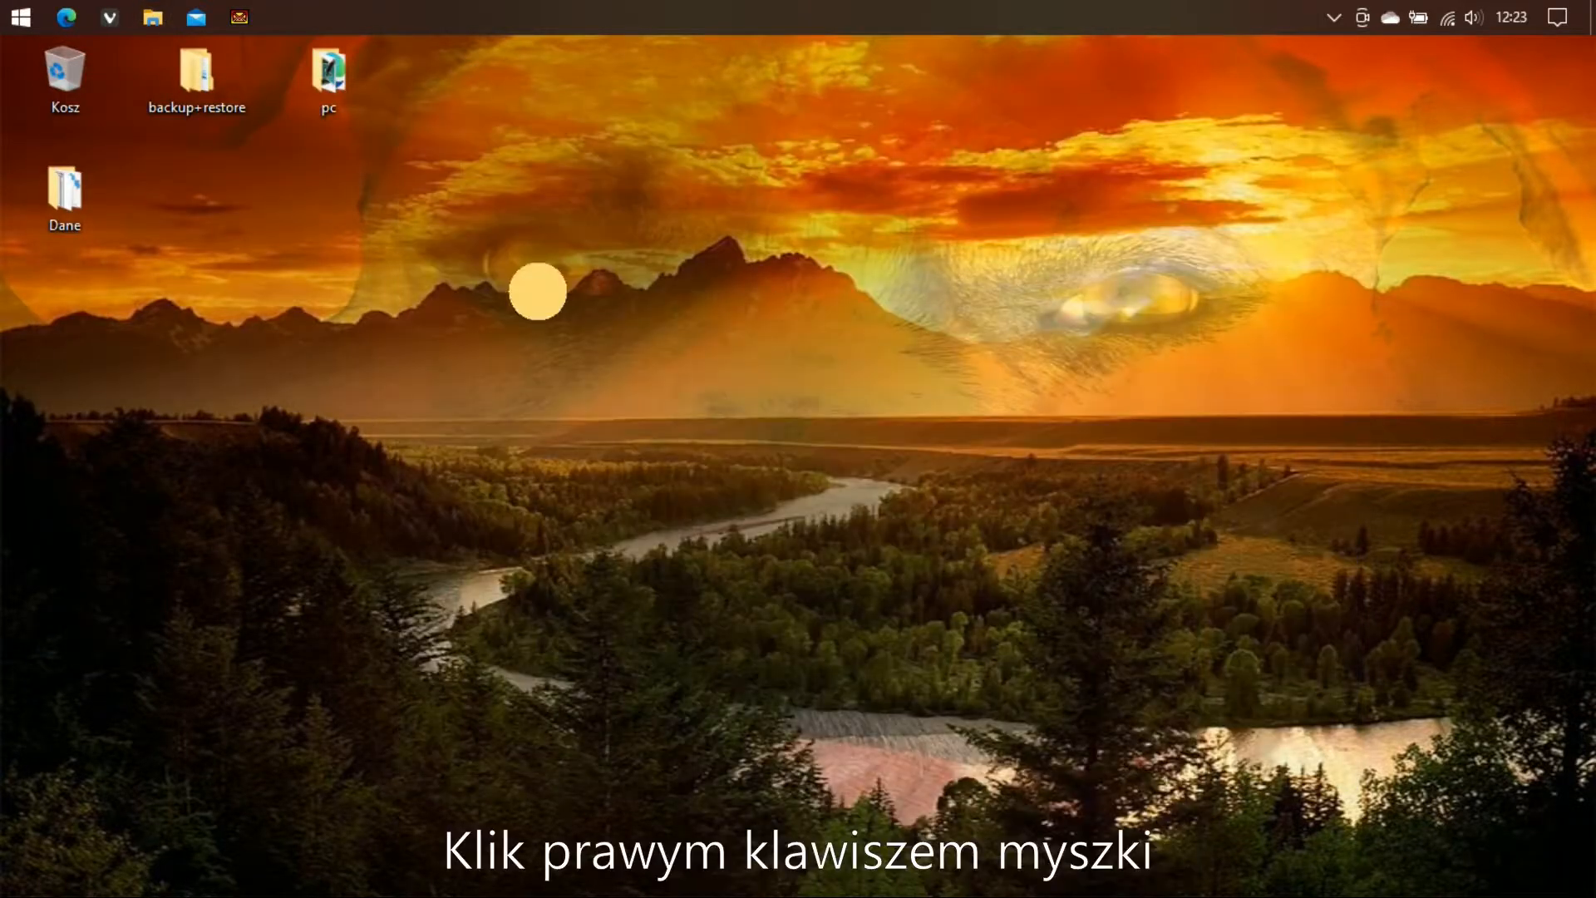
Display the document types offered for creating a new item on the desktop
right_click(534, 290)
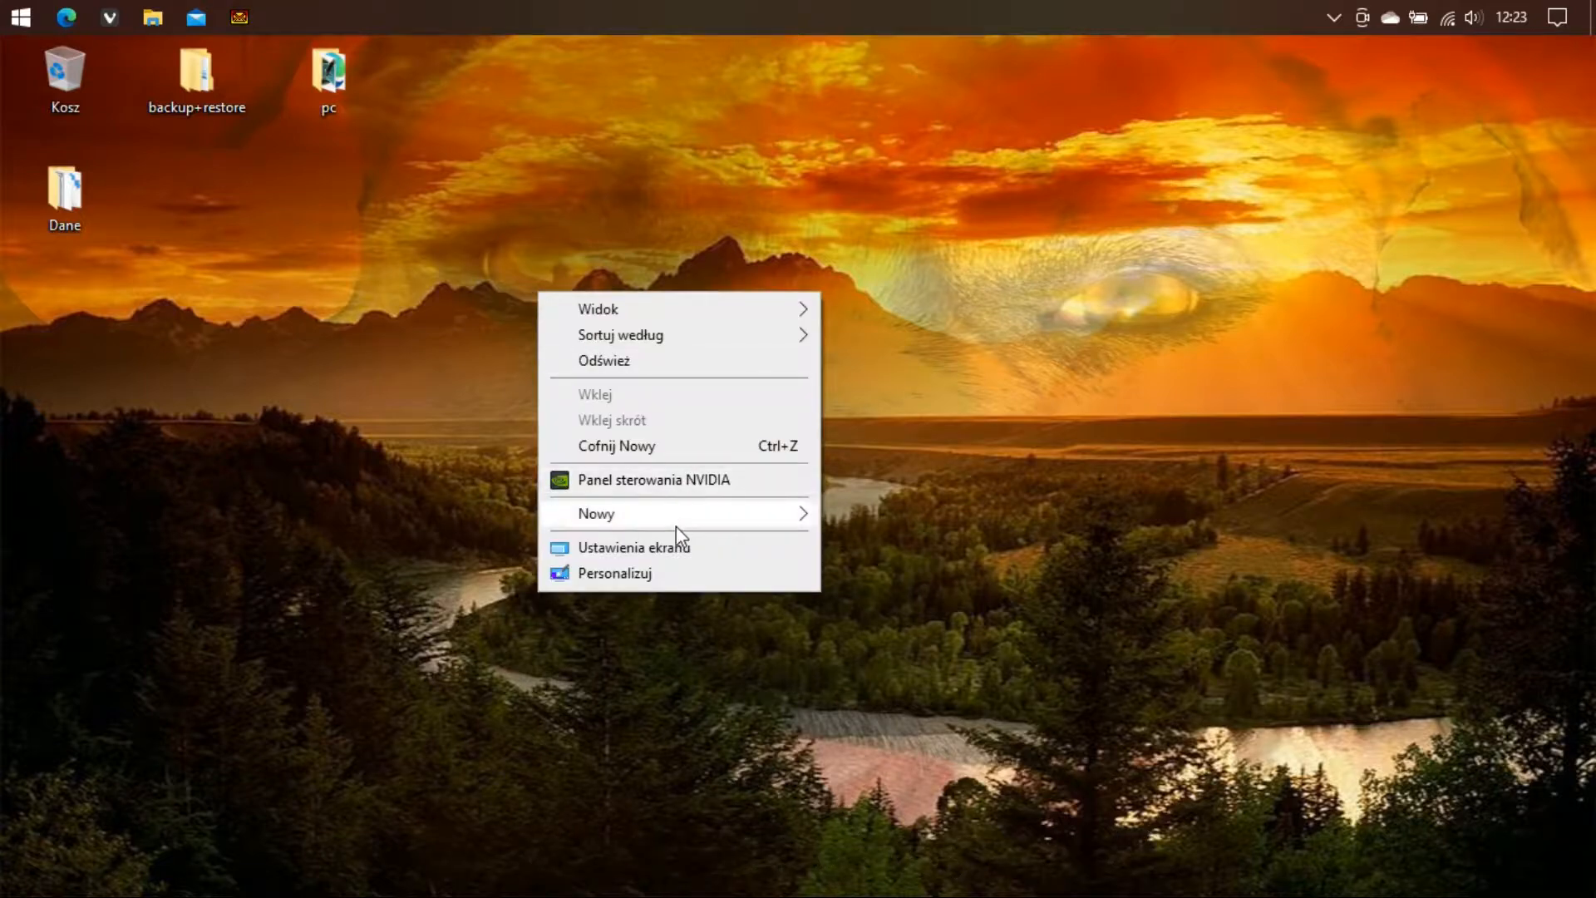
mouse_move(676, 520)
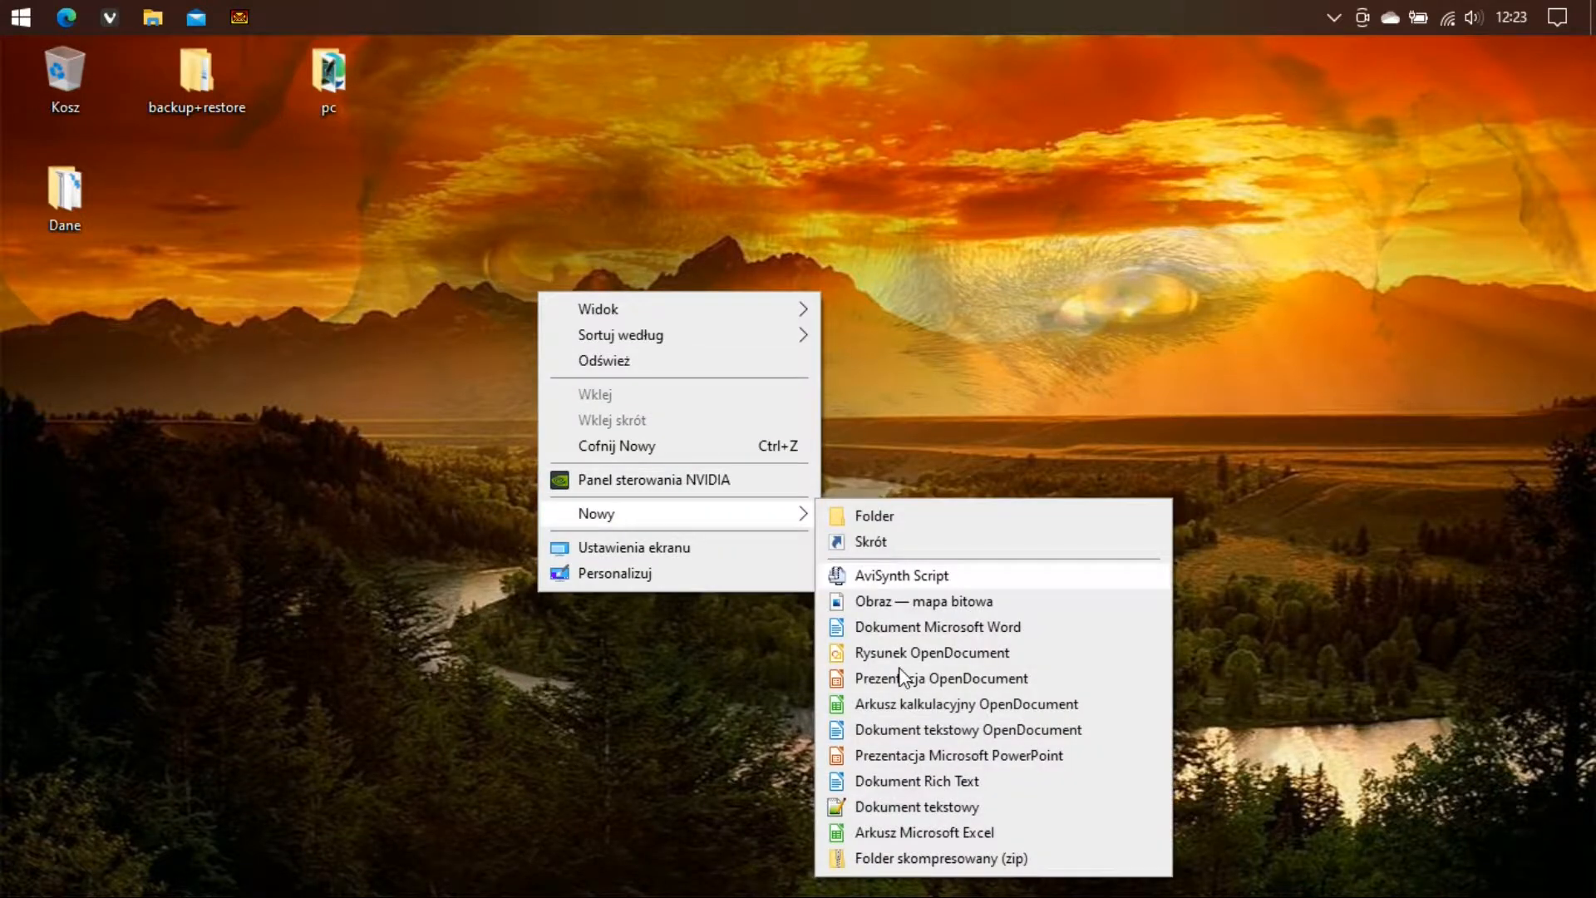